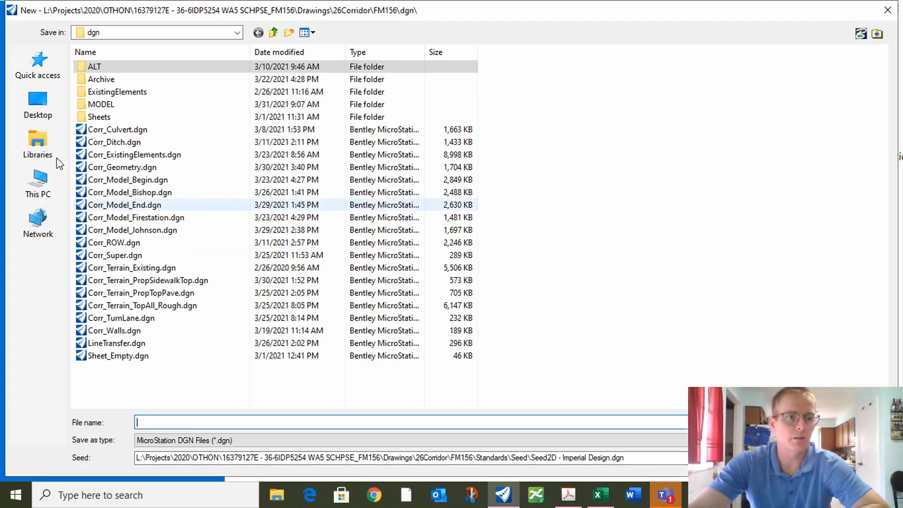
# In the MODEL folder, reuse the name MDLRD_CS_WESTPORT.dgn for the new file and remove its WESTPORT part.
pyautogui.doubleClick(100, 104)
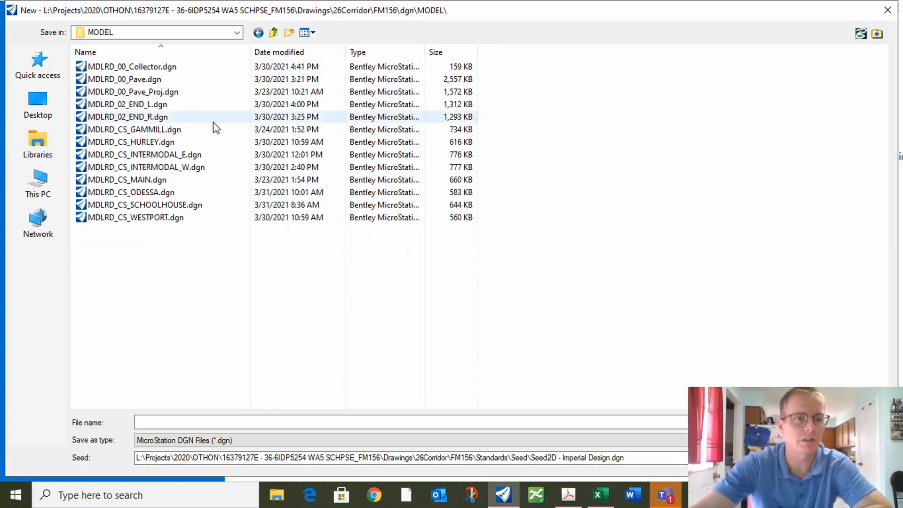
pyautogui.click(134, 218)
pyautogui.click(175, 426)
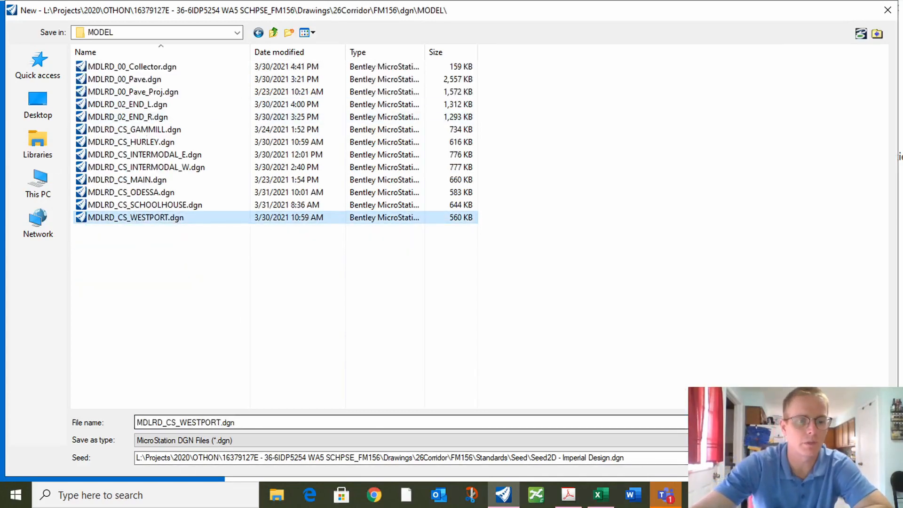
pyautogui.click(174, 424)
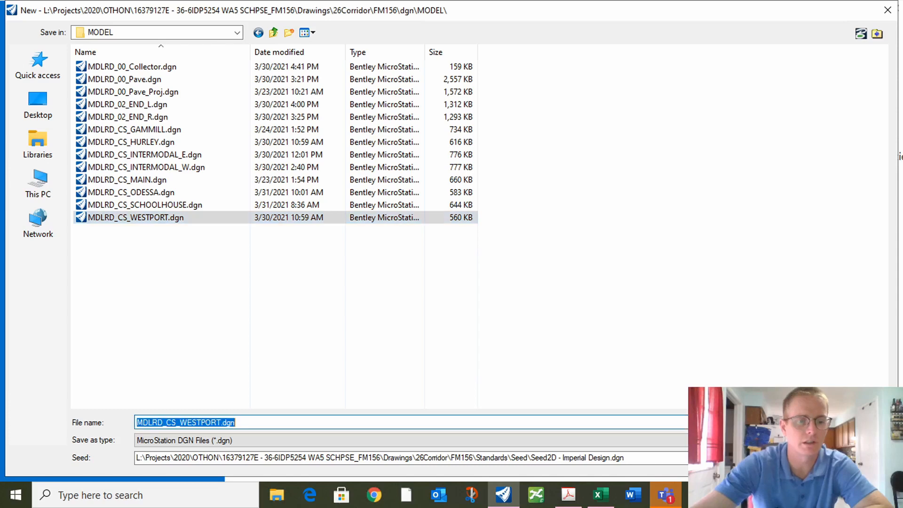
pyautogui.moveTo(222, 423); pyautogui.dragTo(196, 423)
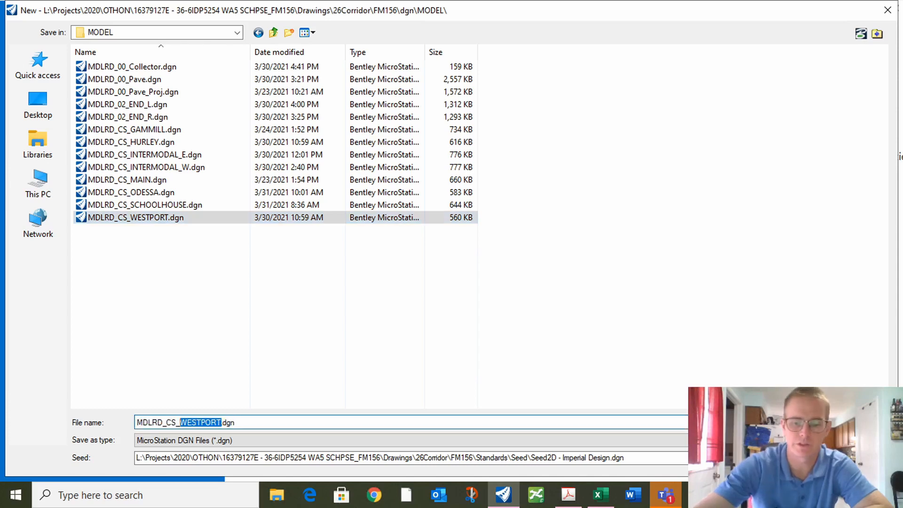
pyautogui.press('BackSpace')
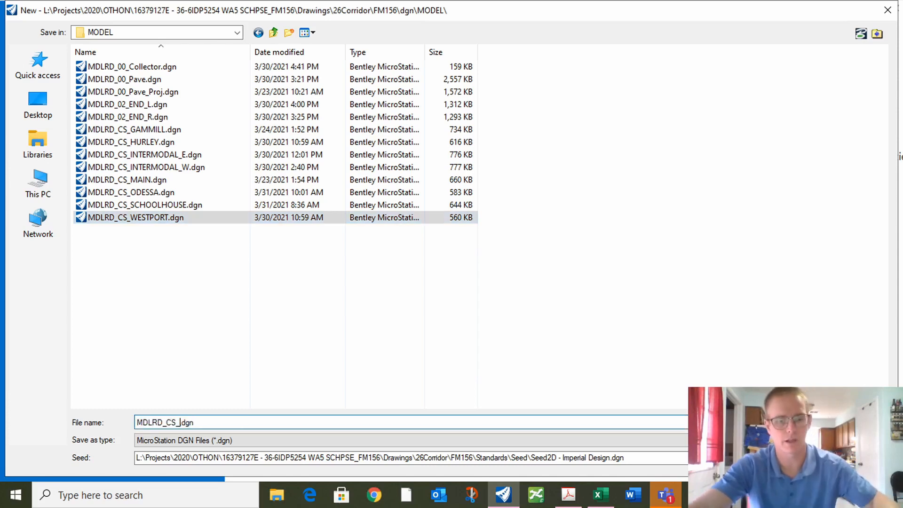
# Switch to the 60PercSchematic PDF in Adobe Acrobat and check the street name on the profile after Odessa.
pyautogui.click(568, 495)
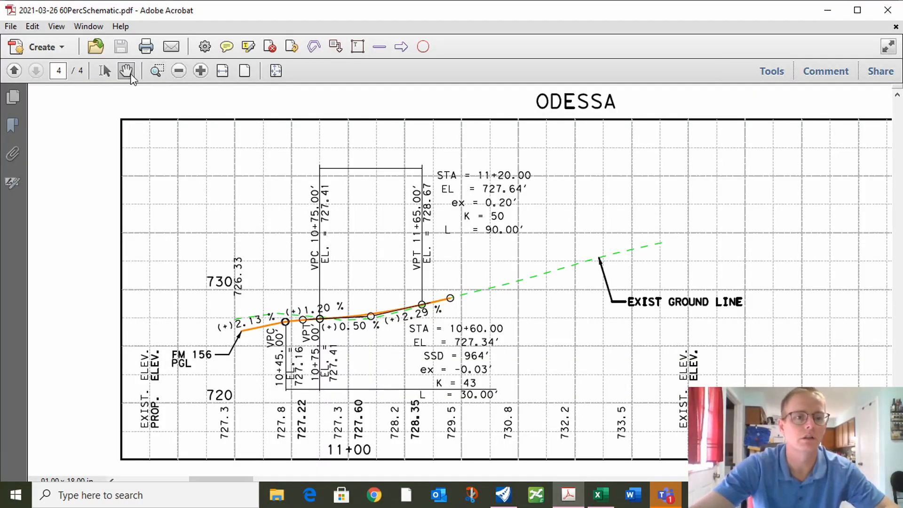
pyautogui.moveTo(718, 311); pyautogui.dragTo(116, 237)
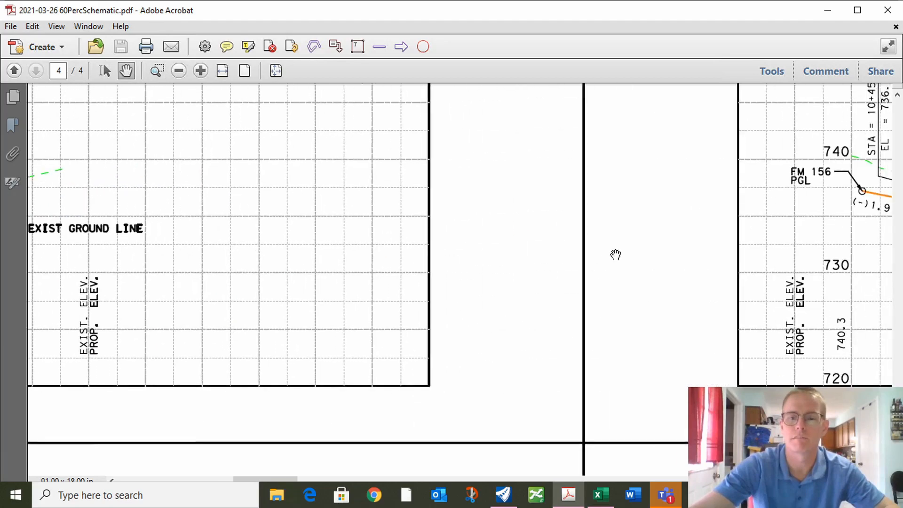
pyautogui.moveTo(615, 254); pyautogui.dragTo(198, 312)
pyautogui.moveTo(816, 236); pyautogui.dragTo(516, 281)
pyautogui.moveTo(699, 269); pyautogui.dragTo(465, 267)
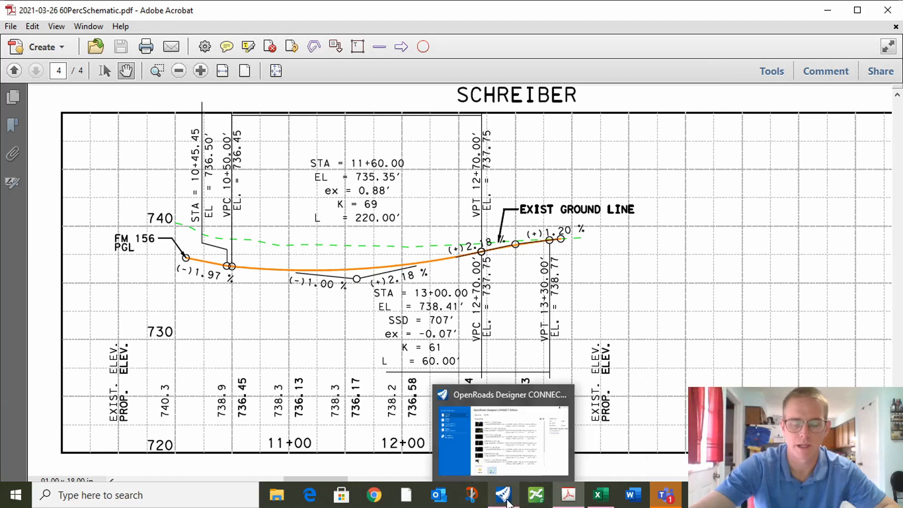
# Switch back to OpenRoads Designer and create the new design file as MDLRD_CS_SHREIBER.dgn.
pyautogui.click(504, 495)
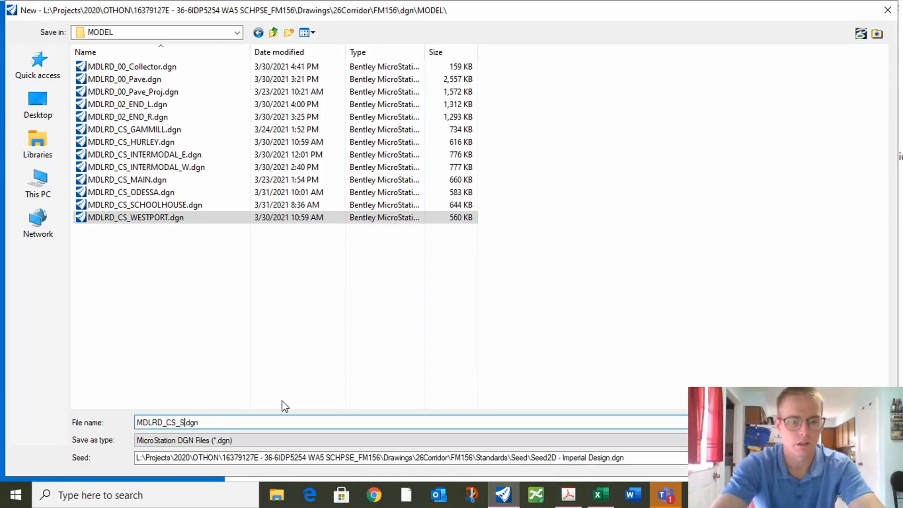
pyautogui.write('SCH')
pyautogui.press('BackSpace')
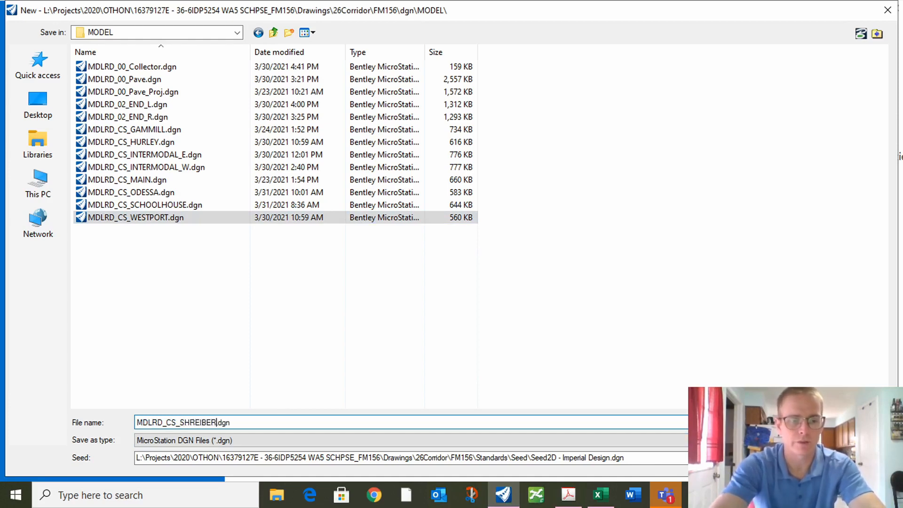
pyautogui.press('Return')
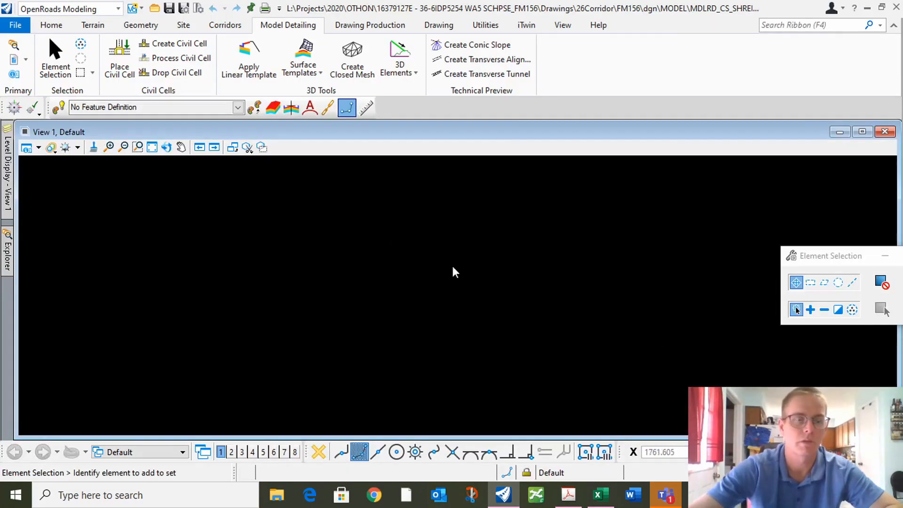
# Choose Corr_Geometry.dgn and Corr_Terrain_Existing.dgn from the parent dgn folder as reference files to attach.
pyautogui.click(14, 58)
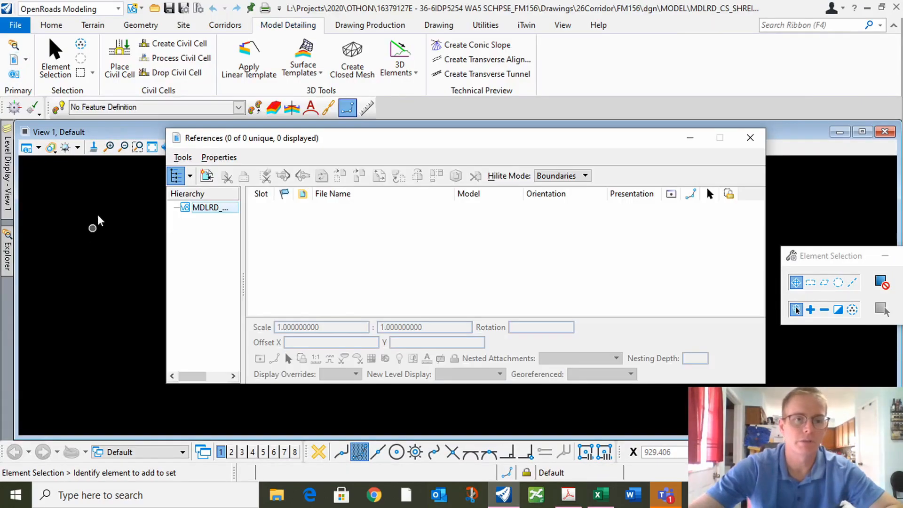
pyautogui.rightClick(305, 225)
pyautogui.click(349, 164)
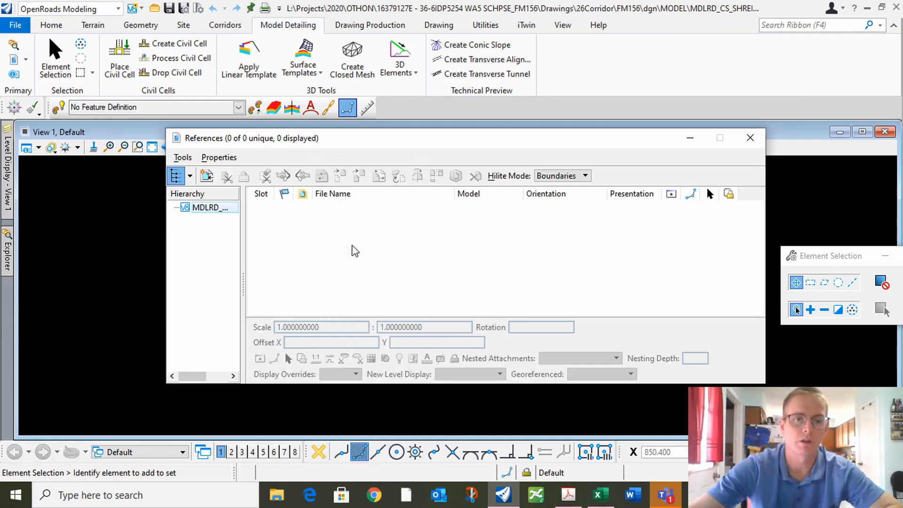
pyautogui.click(274, 32)
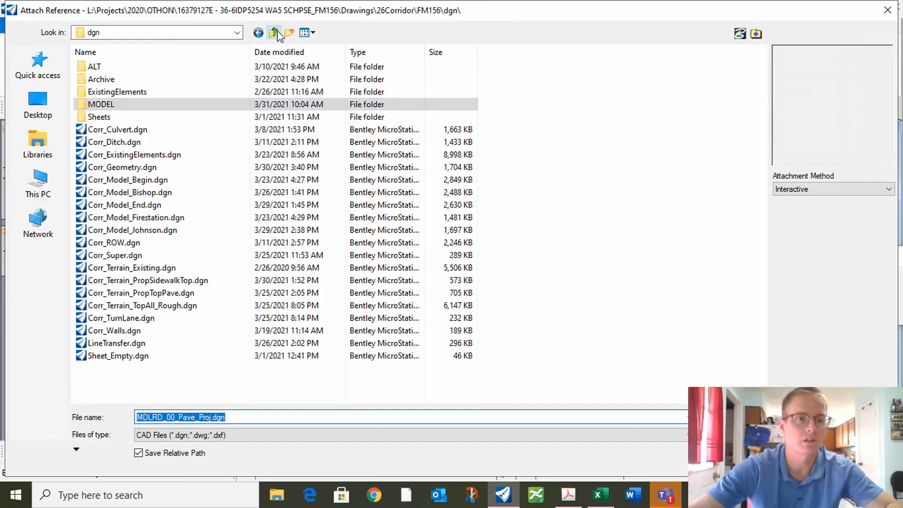
pyautogui.click(125, 167)
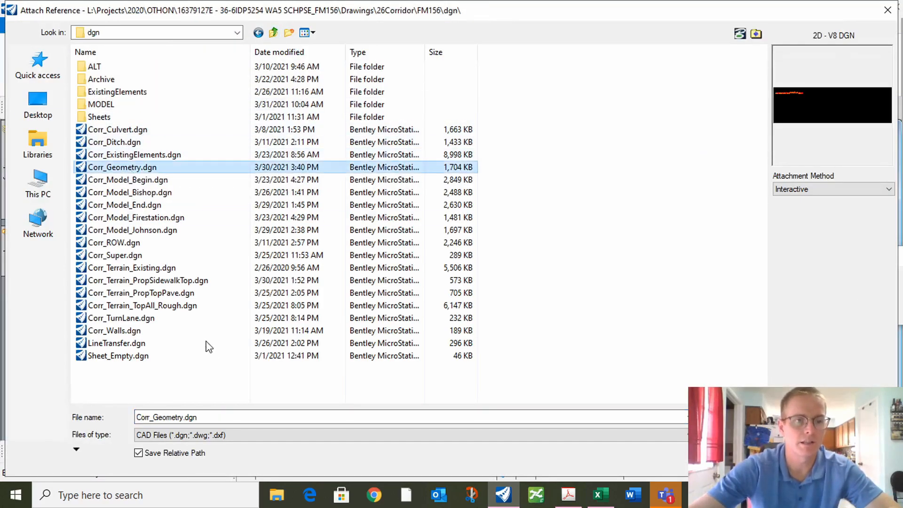
pyautogui.keyDown('ctrl'); pyautogui.click(141, 268); pyautogui.keyUp('ctrl')
pyautogui.press('Return')
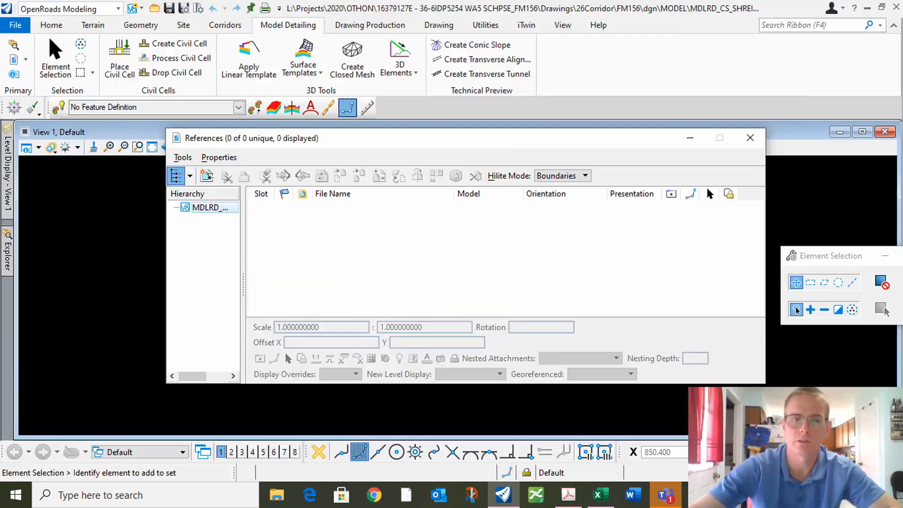
# Attach both reference files with the Coincident - World orientation and close the reference list.
pyautogui.click(485, 155)
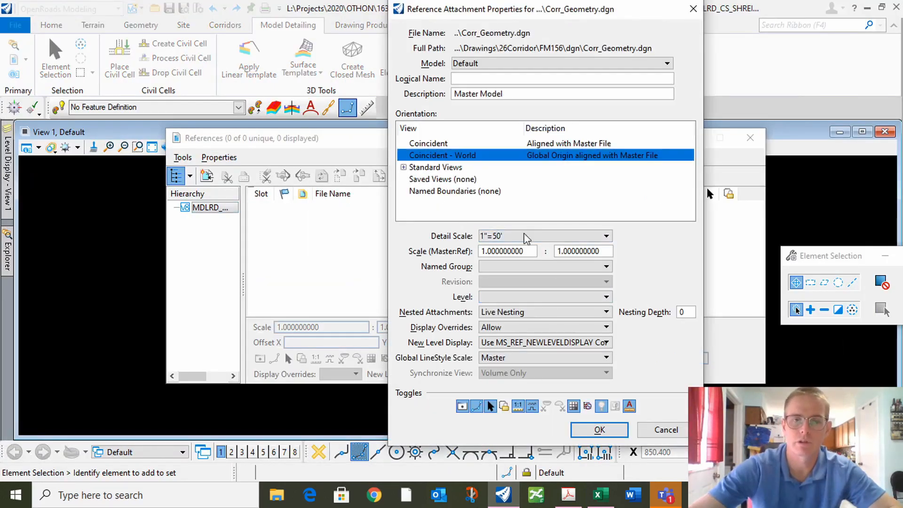
pyautogui.click(599, 430)
pyautogui.click(599, 430)
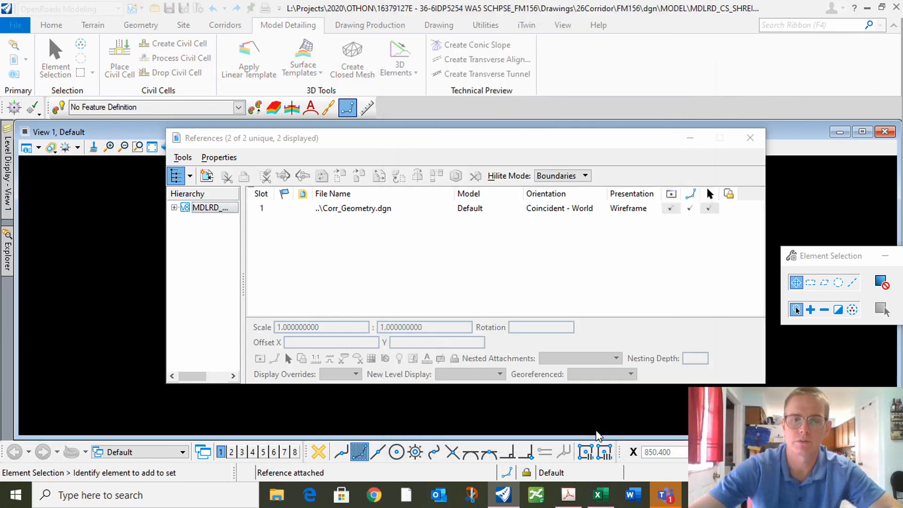
pyautogui.click(750, 137)
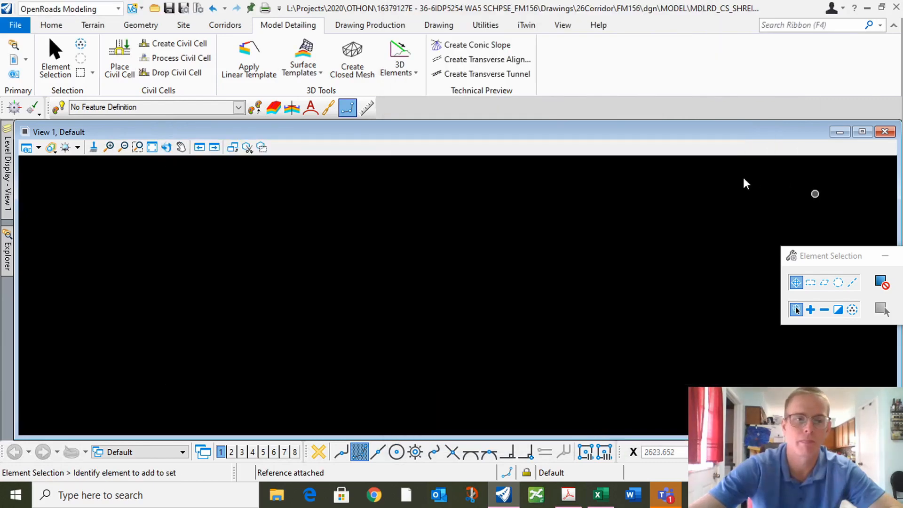
# Fit the view to the references and set the FM156 existing terrain as the active terrain model.
pyautogui.click(152, 147)
pyautogui.scroll(6, 464, 225)
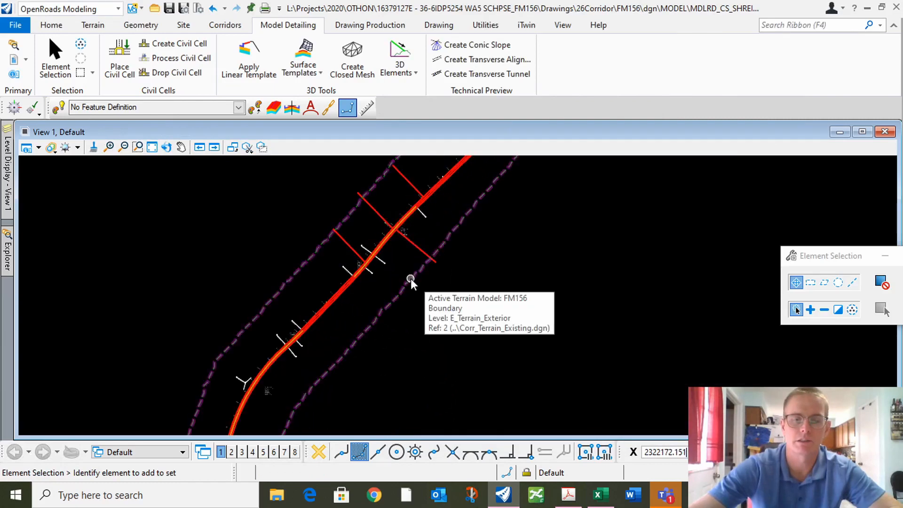
pyautogui.click(411, 281)
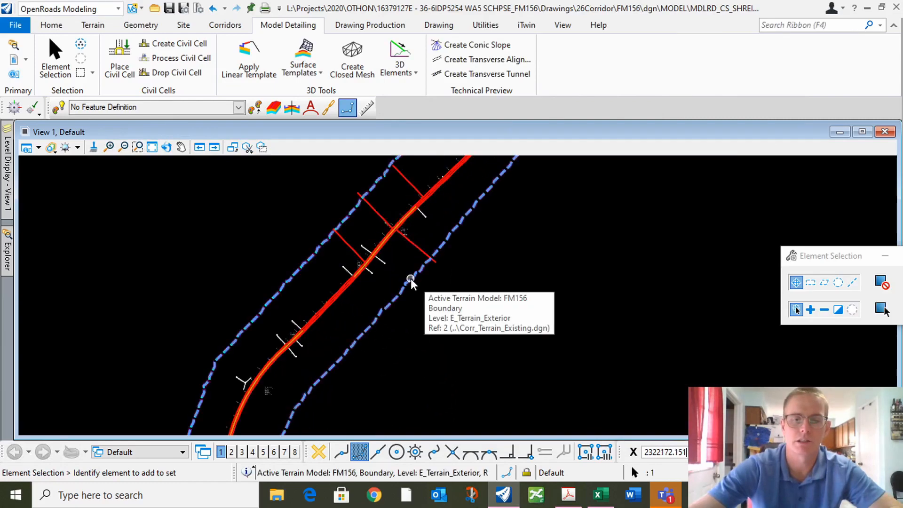
pyautogui.moveTo(411, 281)
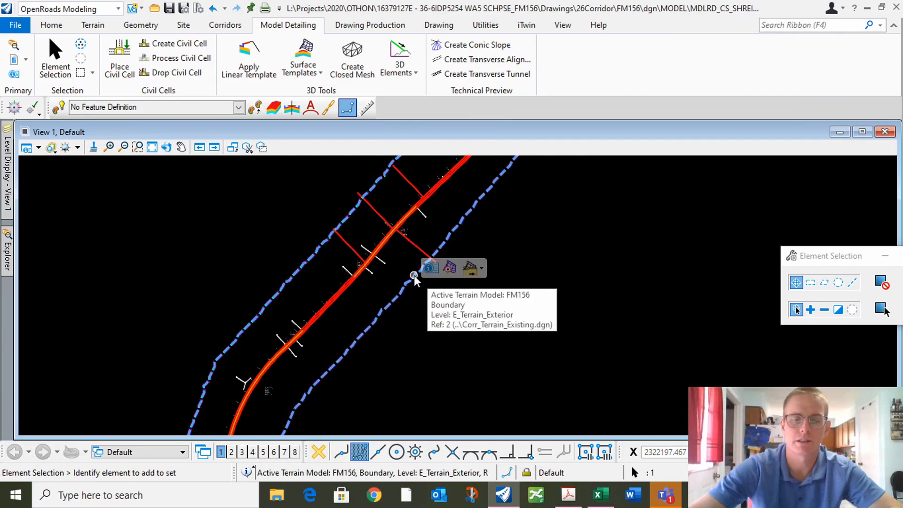
pyautogui.click(452, 273)
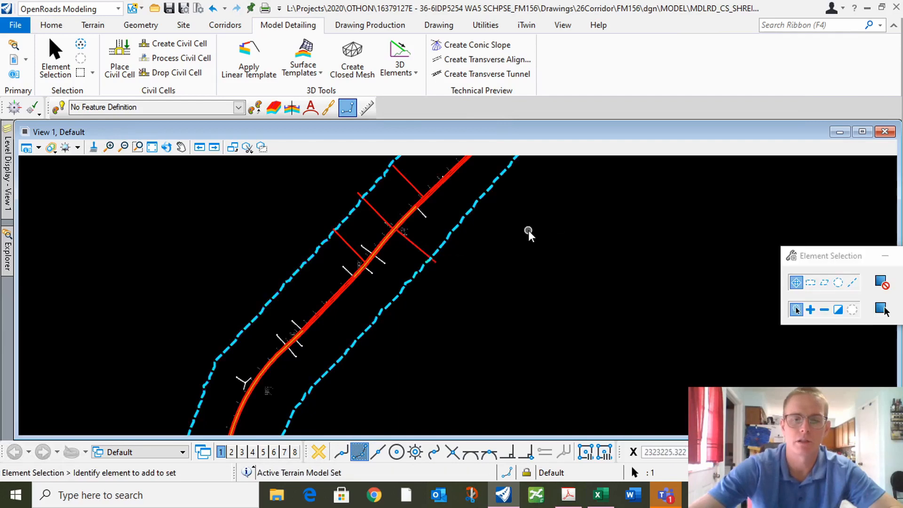
# Split the display into two views, with the plan beside the Default-3D model.
pyautogui.rightClick(504, 241)
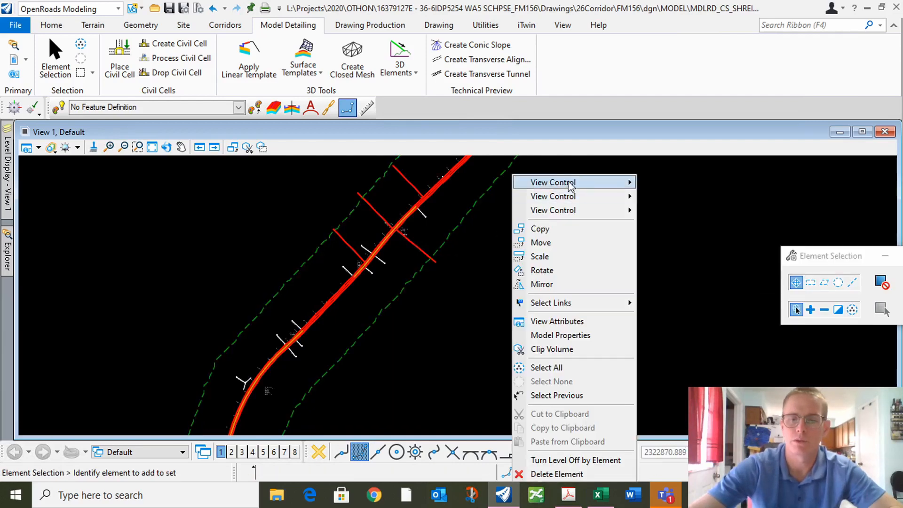
pyautogui.moveTo(571, 183)
pyautogui.click(685, 173)
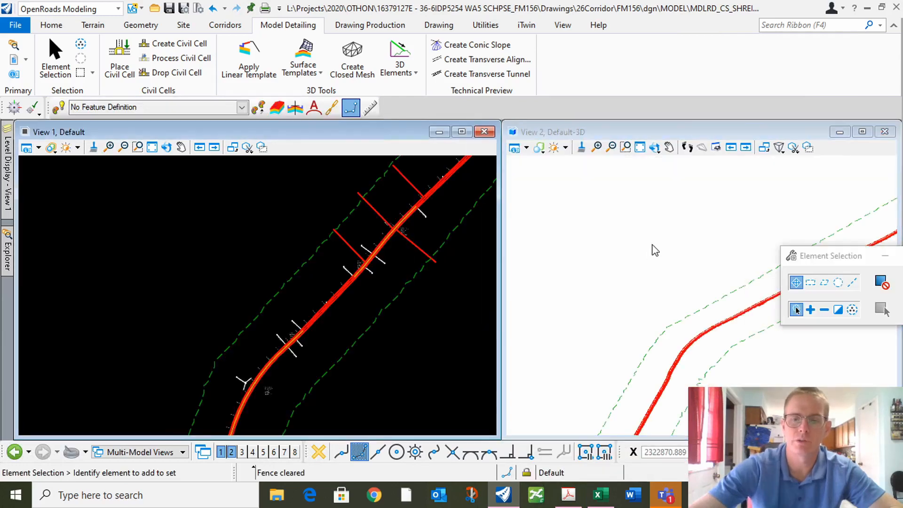
pyautogui.scroll(-7, 606, 265)
pyautogui.scroll(6, 643, 296)
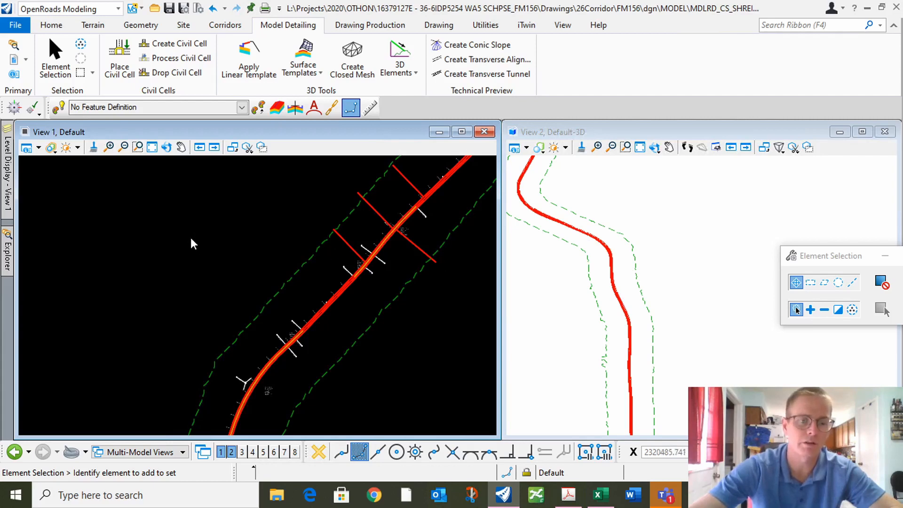
# Locate the side-street baseline that crosses the main alignment just past station 1137+00 in the plan view.
pyautogui.scroll(-8, 148, 215)
pyautogui.scroll(10, 204, 404)
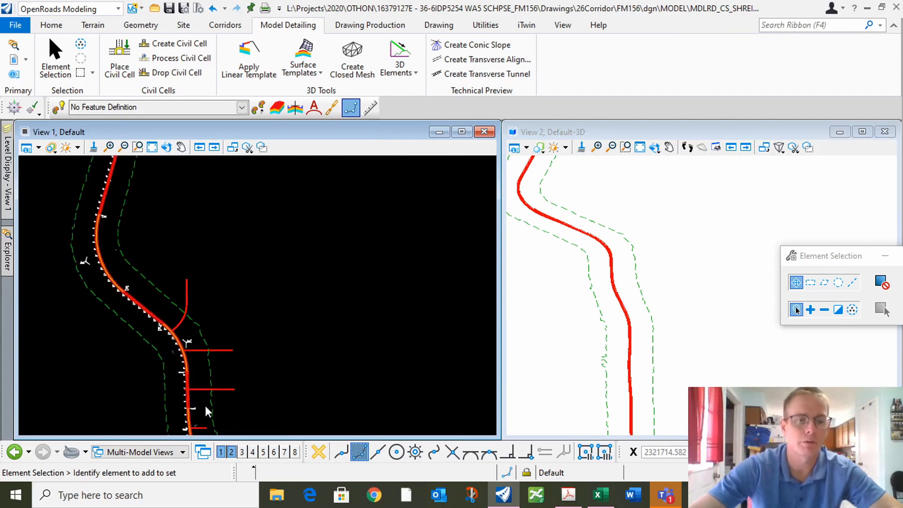
pyautogui.scroll(-7, 207, 221)
pyautogui.scroll(7, 204, 256)
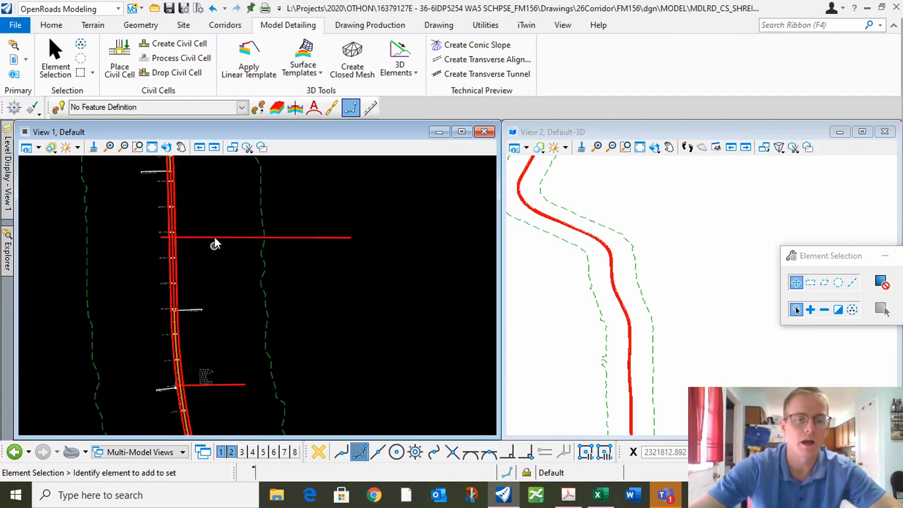
pyautogui.click(214, 238)
pyautogui.click(211, 194)
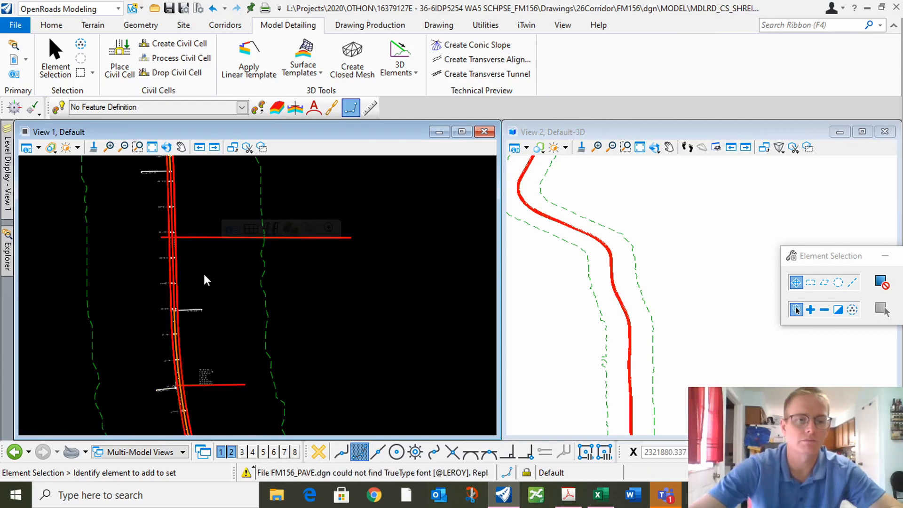
pyautogui.hotkey('ctrl', 'z')
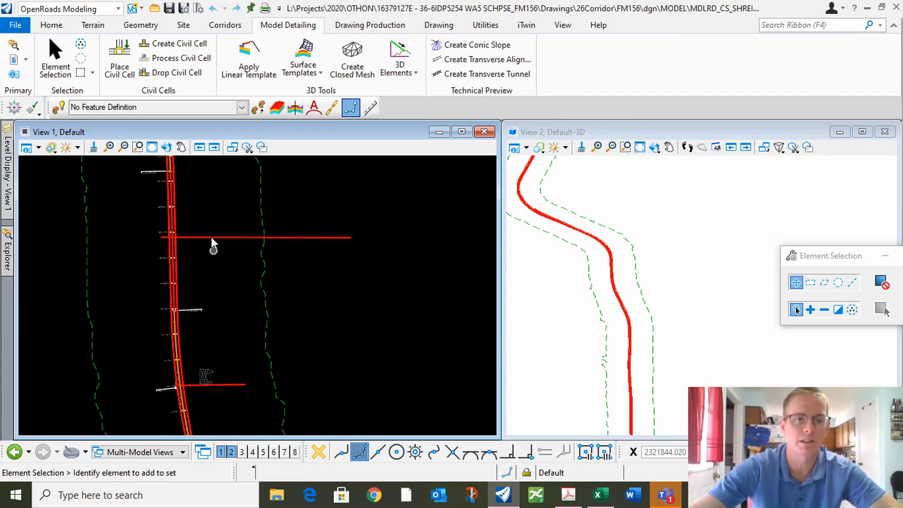
# Select the side-street baseline and make its feature definition, Geom_Baseline_Secondary, the active one.
pyautogui.scroll(3, 217, 246)
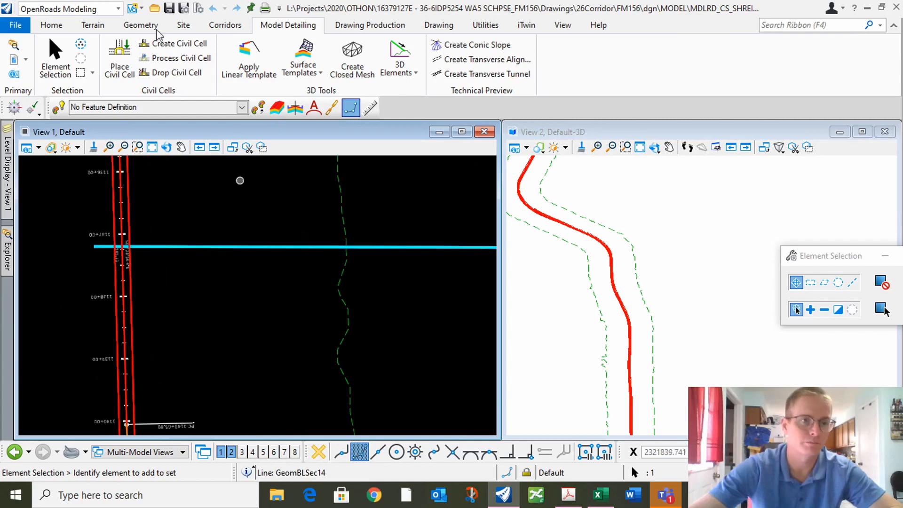
pyautogui.click(257, 107)
pyautogui.click(238, 208)
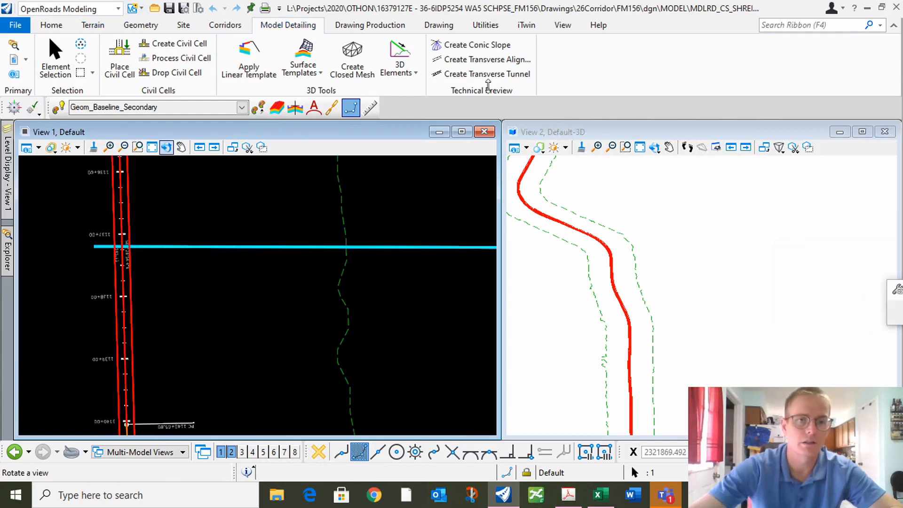
# Copy the selected referenced baseline once, in place, into the active design file.
pyautogui.click(444, 27)
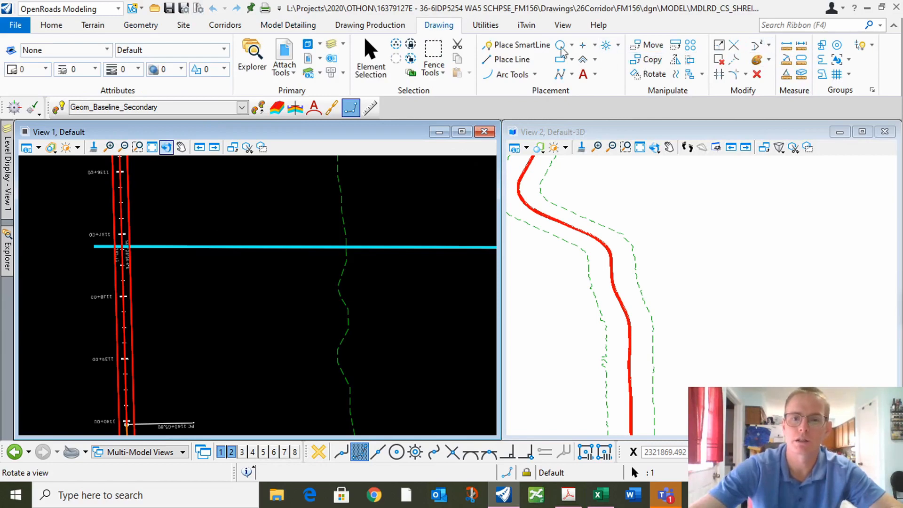
pyautogui.click(652, 60)
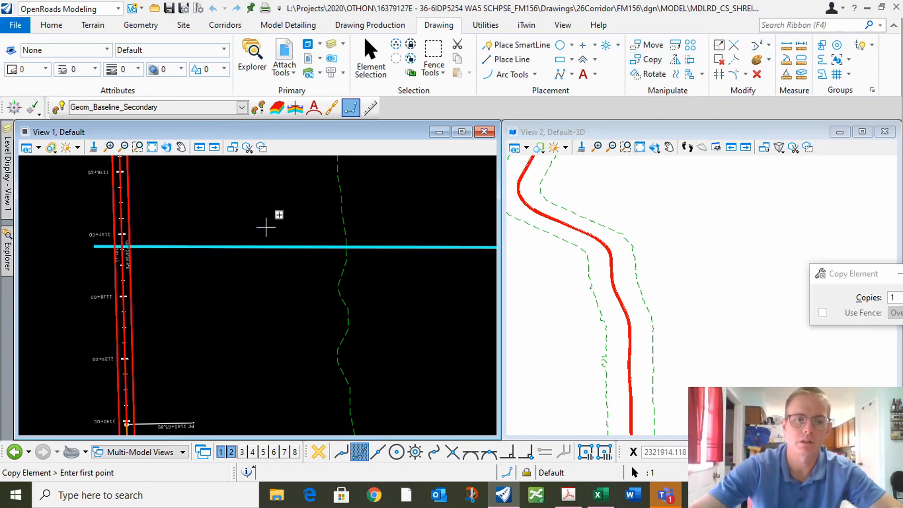
pyautogui.click(266, 201)
pyautogui.click(267, 198)
pyautogui.rightClick(267, 198)
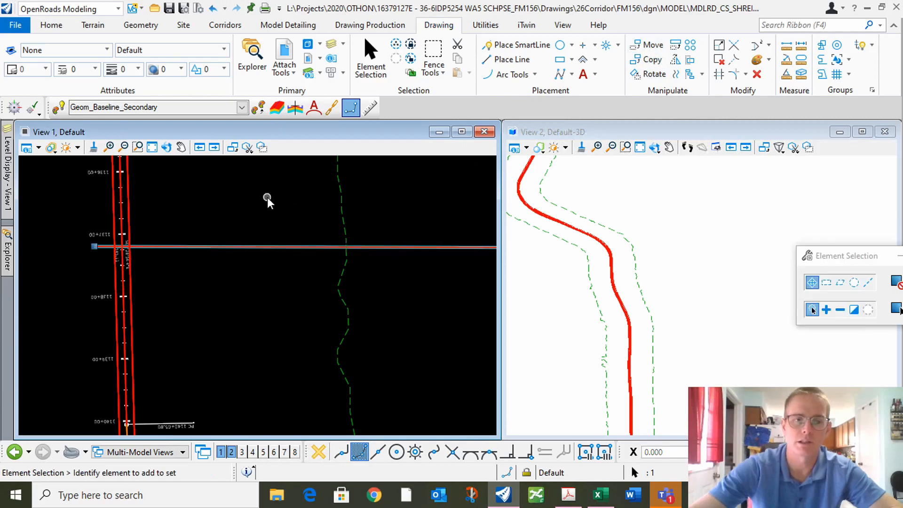
# Turn off the display of the Corr_Geometry.dgn reference.
pyautogui.click(276, 192)
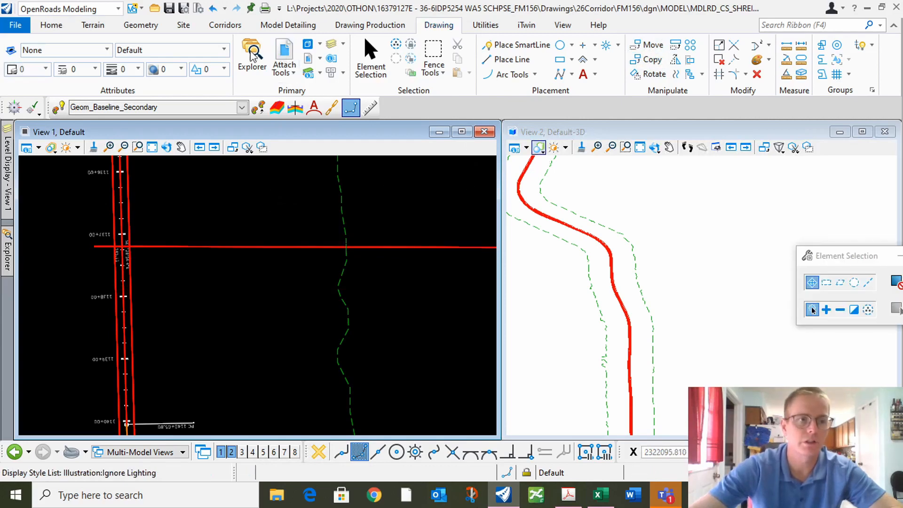
pyautogui.click(284, 59)
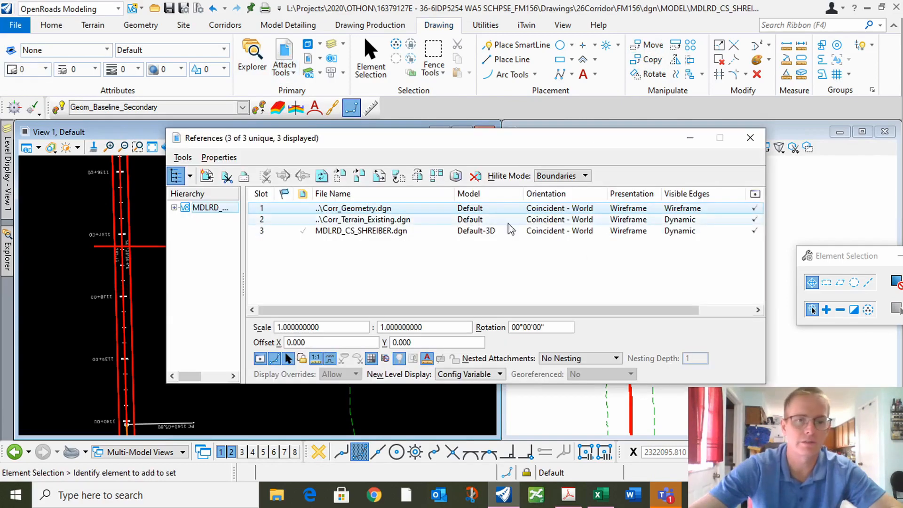
pyautogui.click(755, 208)
pyautogui.click(750, 138)
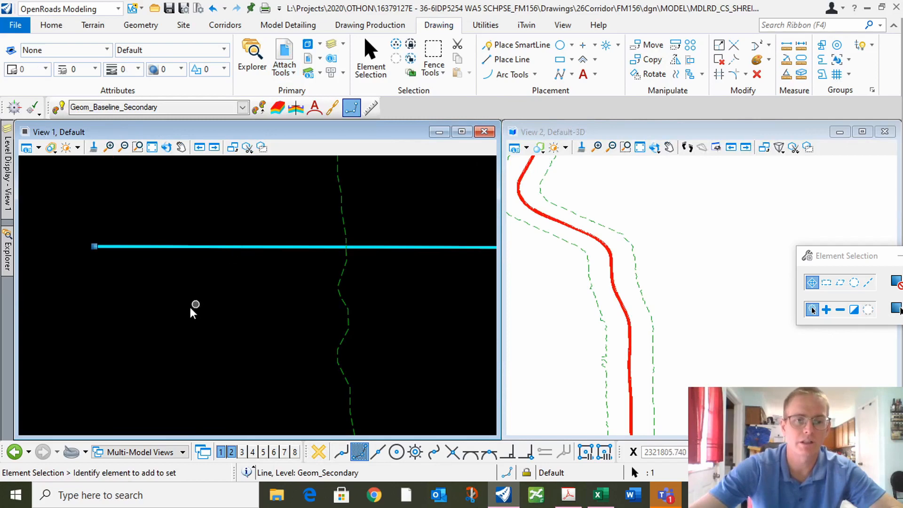
# Select the copied side-street line in the plan view and check its full extent and end handles.
pyautogui.scroll(-2, 197, 305)
pyautogui.click(209, 270)
pyautogui.click(204, 250)
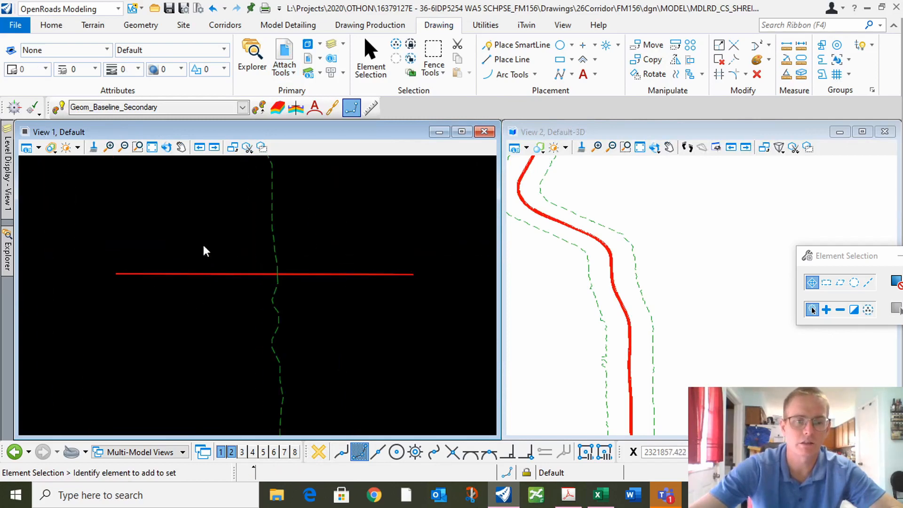
pyautogui.click(182, 276)
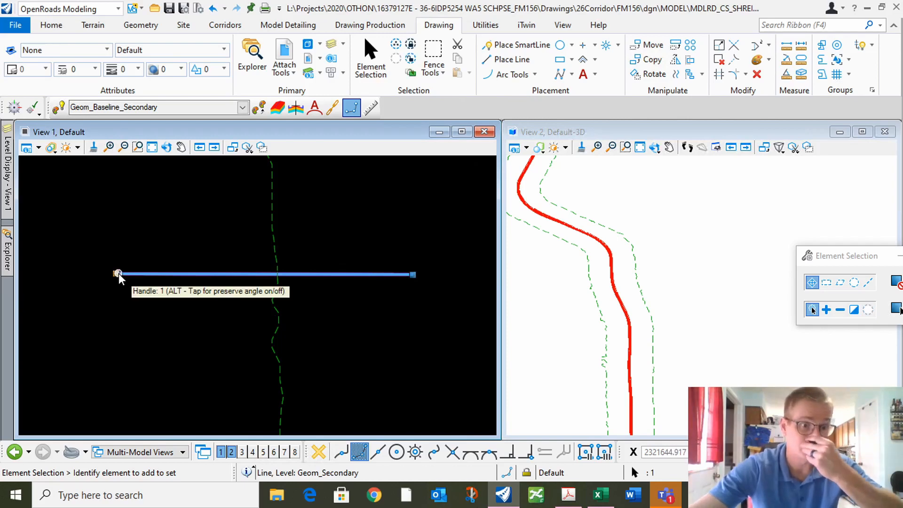
pyautogui.click(161, 294)
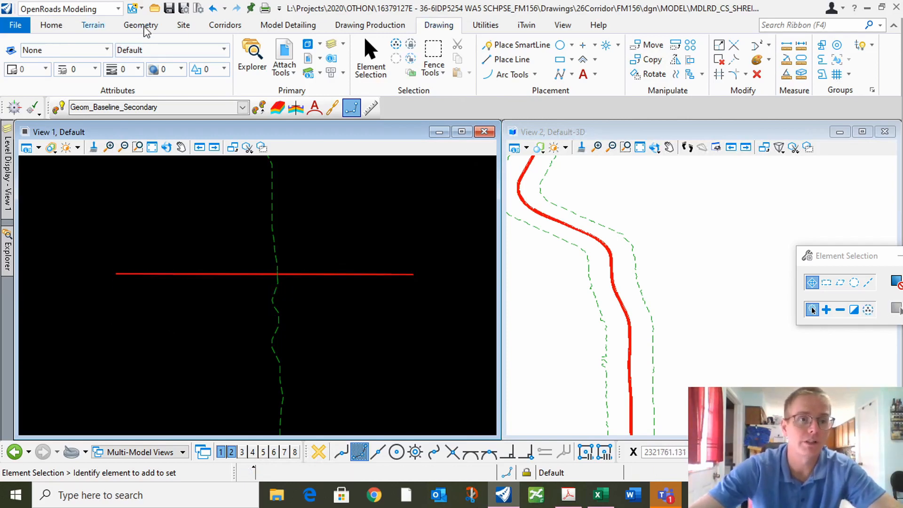
# Convert the copied side-street line into a civil rule feature using the active feature definition, Geom_Baseline_Secondary.
pyautogui.click(141, 25)
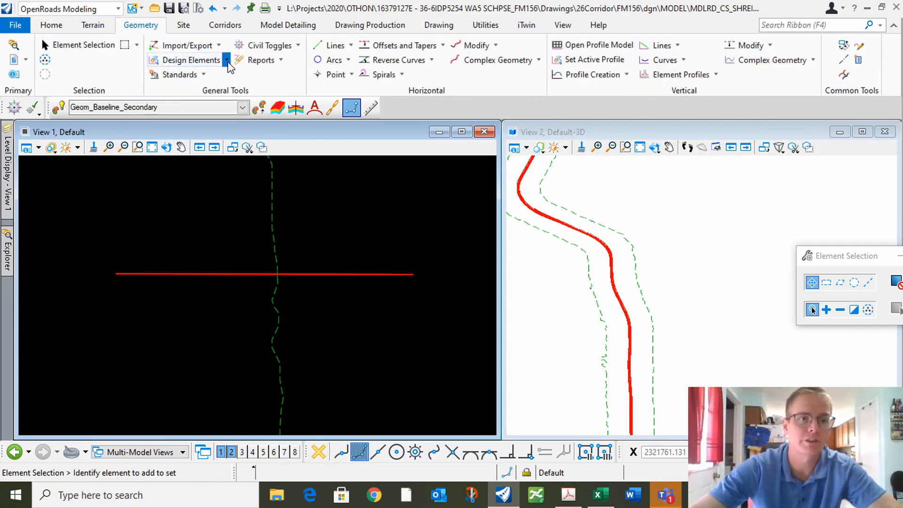
pyautogui.click(227, 61)
pyautogui.click(216, 123)
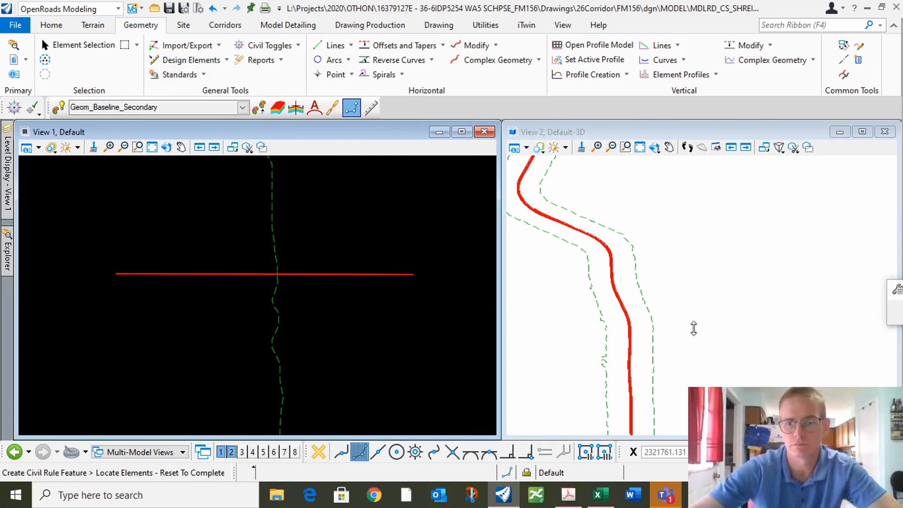
pyautogui.moveTo(893, 294)
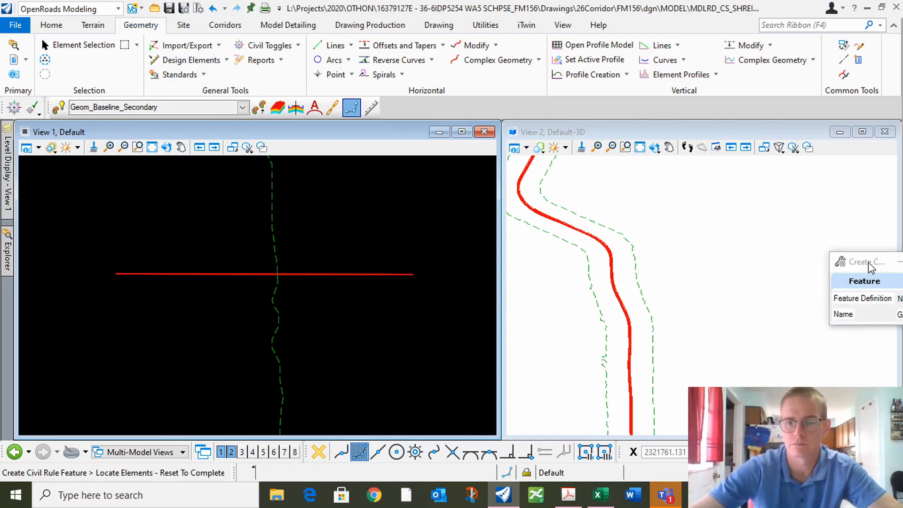
pyautogui.moveTo(870, 263); pyautogui.dragTo(655, 211)
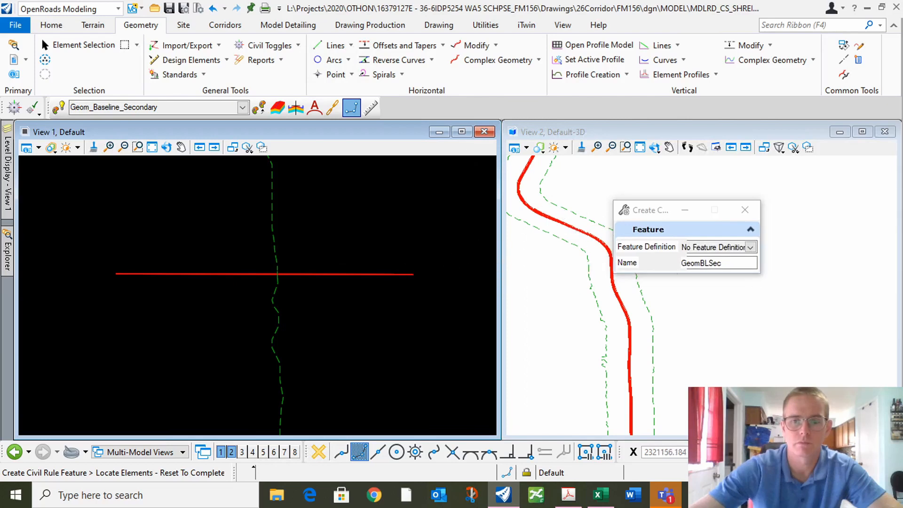
pyautogui.click(58, 110)
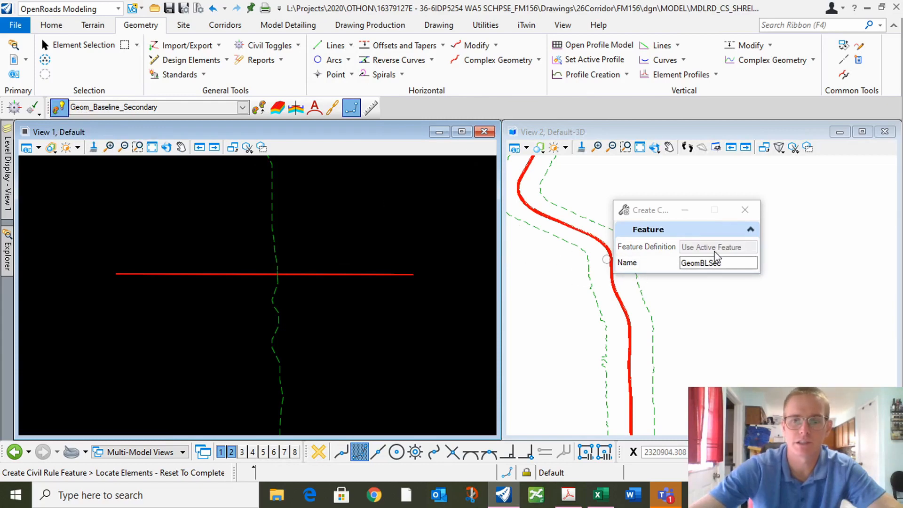
pyautogui.click(216, 272)
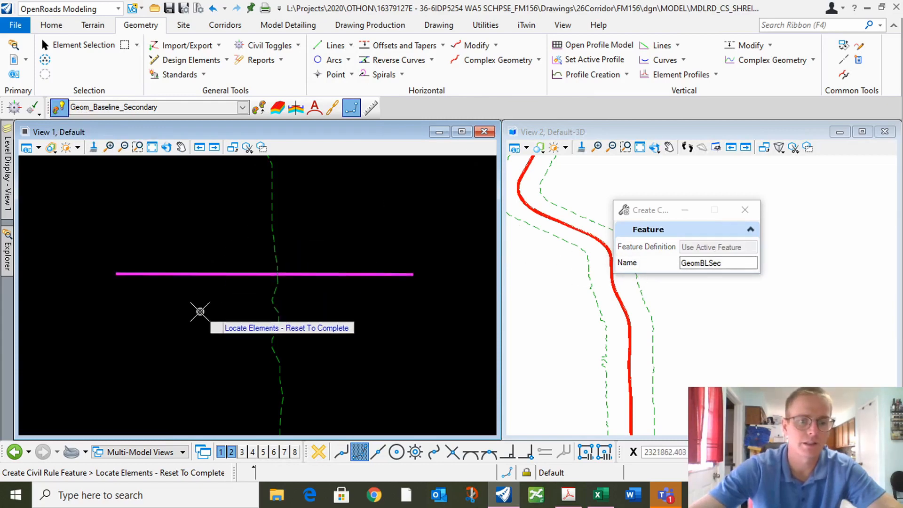
pyautogui.rightClick(200, 312)
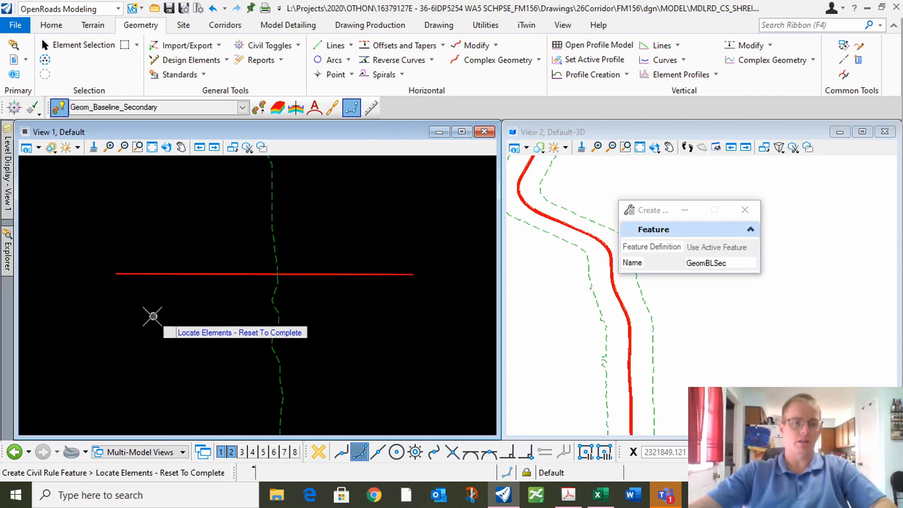
# Select the converted side-street baseline and examine its civil handles, bearing and length.
pyautogui.click(77, 45)
pyautogui.click(221, 274)
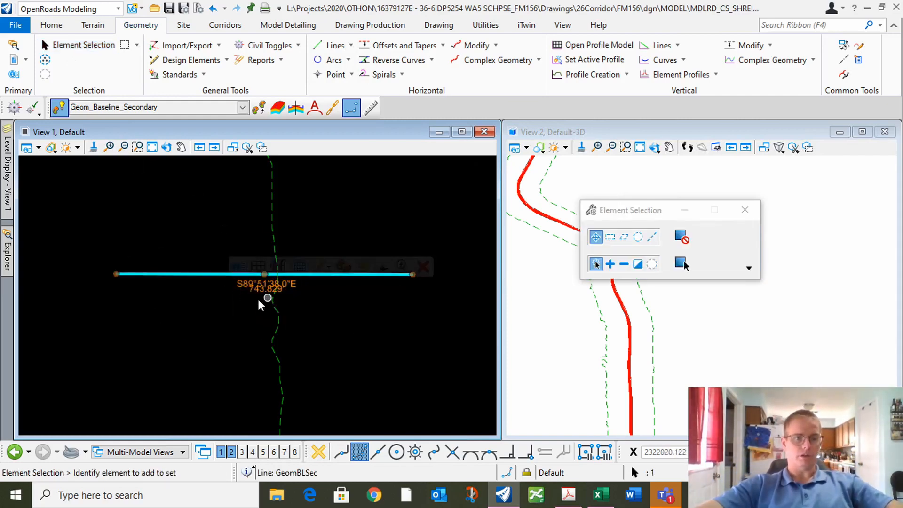
pyautogui.scroll(2, 250, 300)
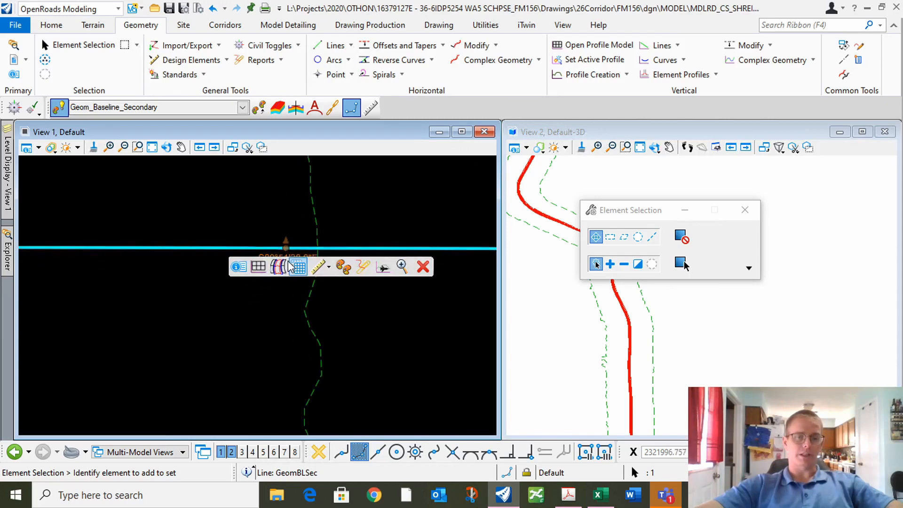
pyautogui.scroll(-2, 319, 312)
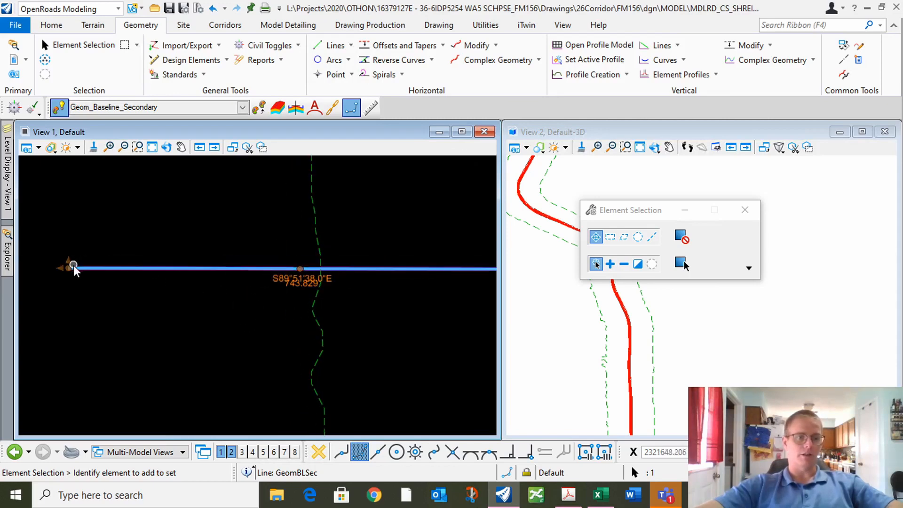
pyautogui.scroll(-3, 91, 289)
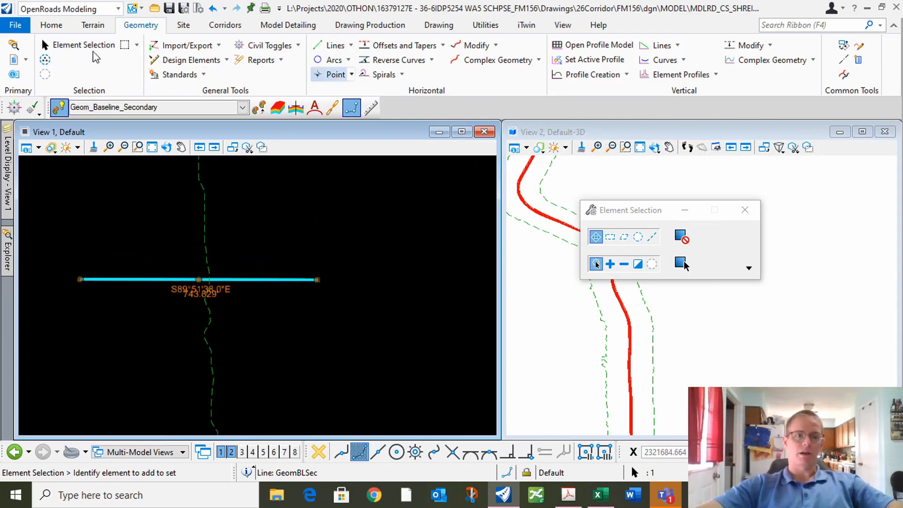
# Turn the display of the Corr_Geometry.dgn reference back on to show the main alignment around the baseline's start.
pyautogui.click(13, 60)
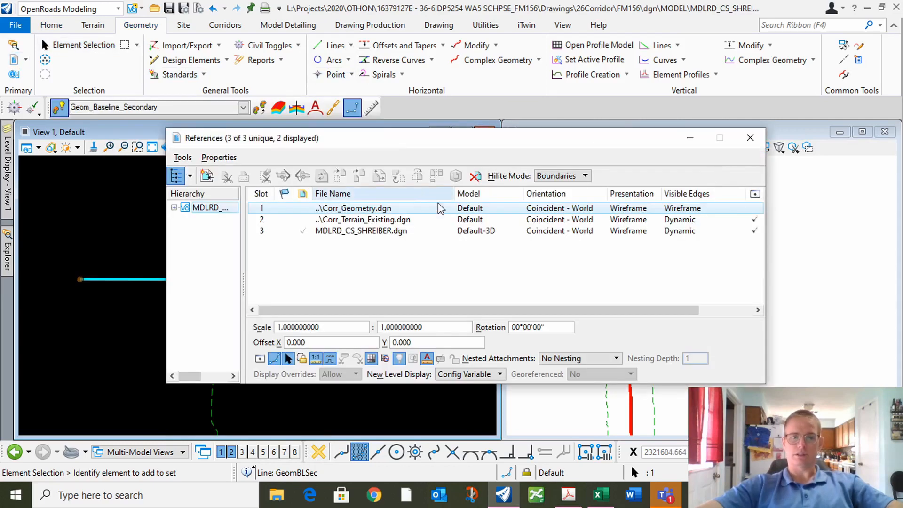
pyautogui.click(390, 209)
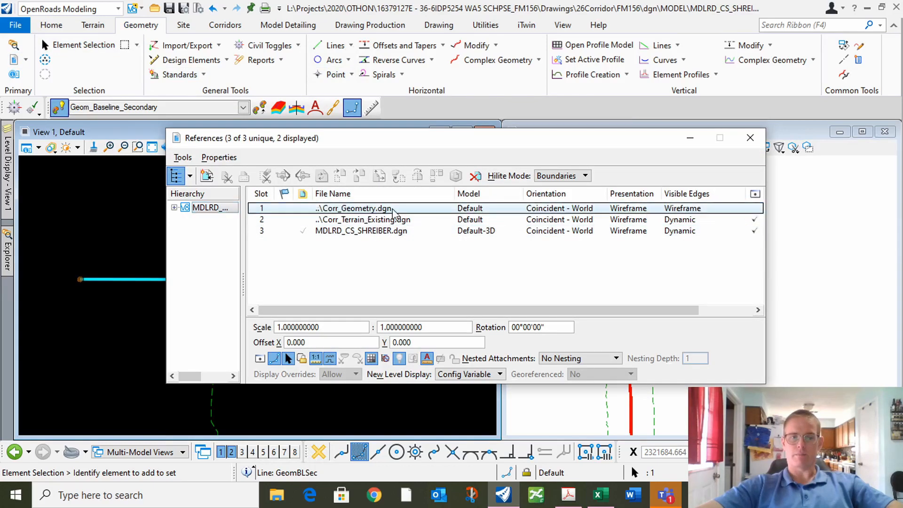
pyautogui.click(754, 209)
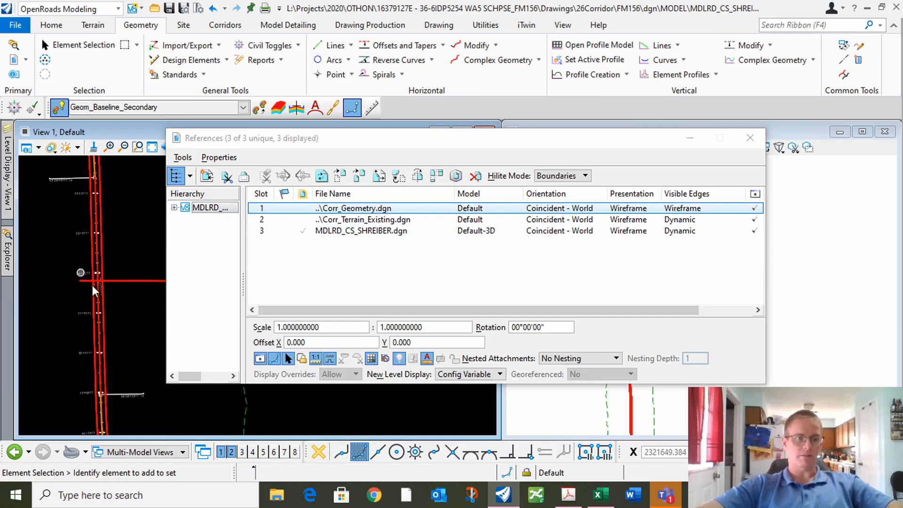
pyautogui.scroll(1, 144, 314)
pyautogui.moveTo(363, 142); pyautogui.dragTo(546, 133)
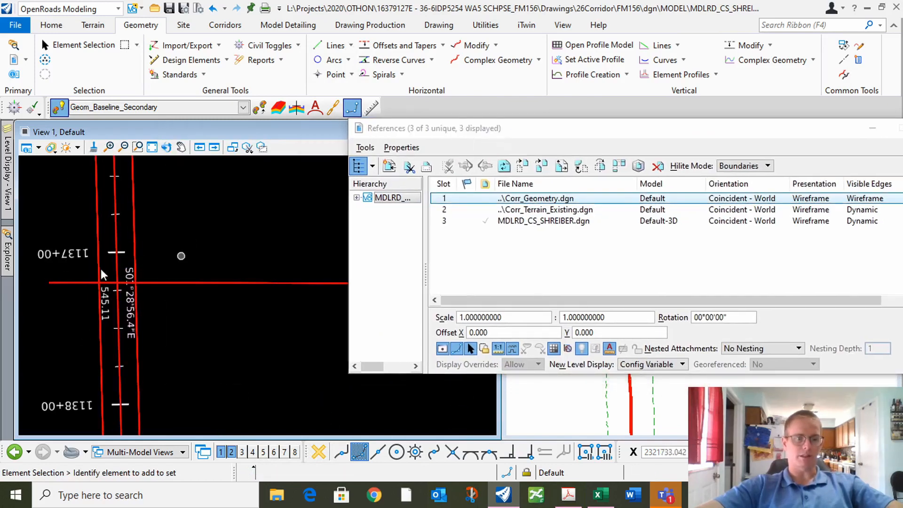
# Move the side-street baseline's start point to its intersection with the main alignment centerline, using an intersection snap.
pyautogui.click(63, 283)
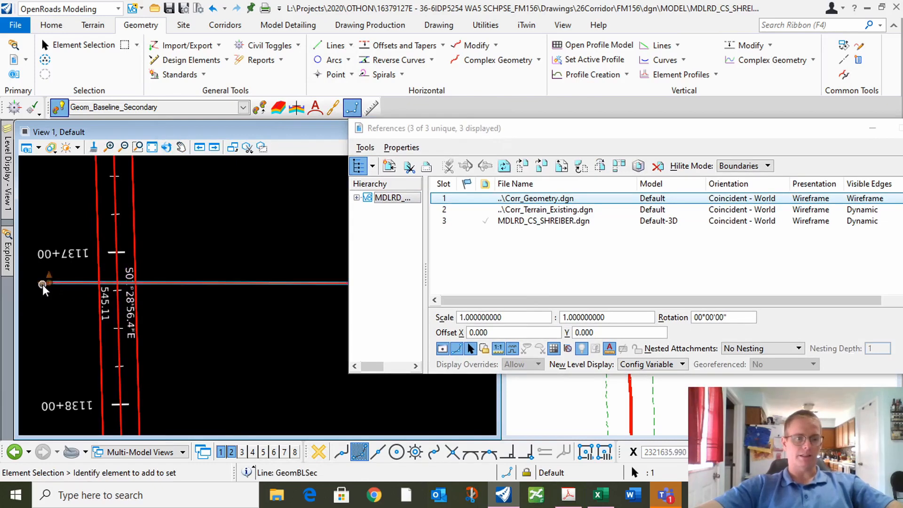
pyautogui.moveTo(46, 284); pyautogui.dragTo(141, 278)
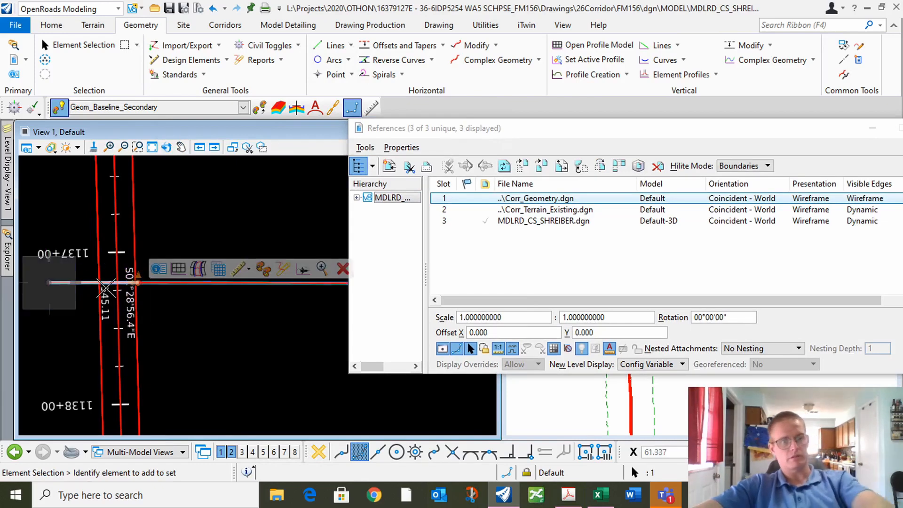
pyautogui.click(453, 452)
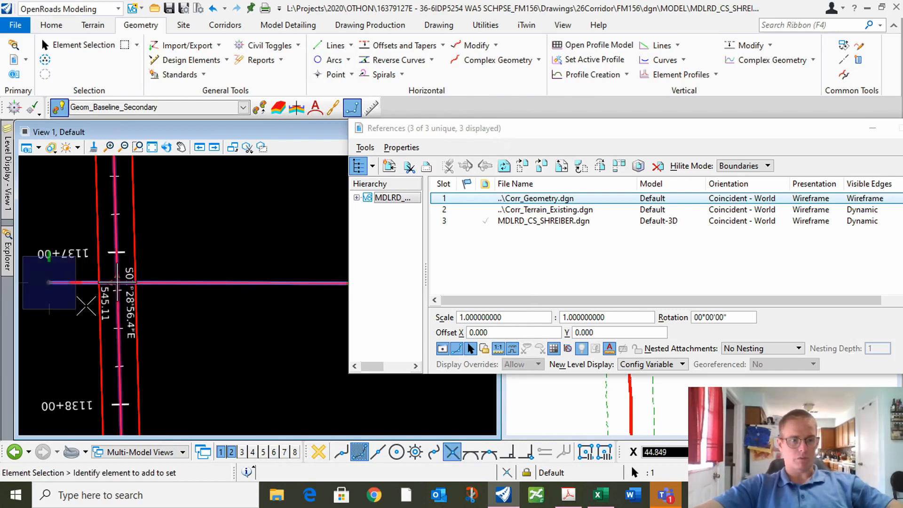
pyautogui.press('Escape')
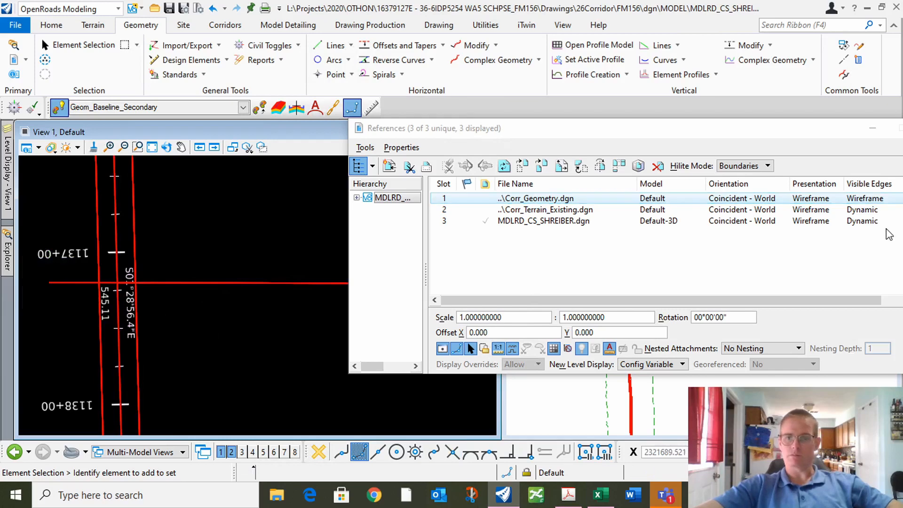
# Check the shortened baseline with the Corr_Geometry.dgn reference hidden, and redisplay the reference.
pyautogui.doubleClick(761, 127)
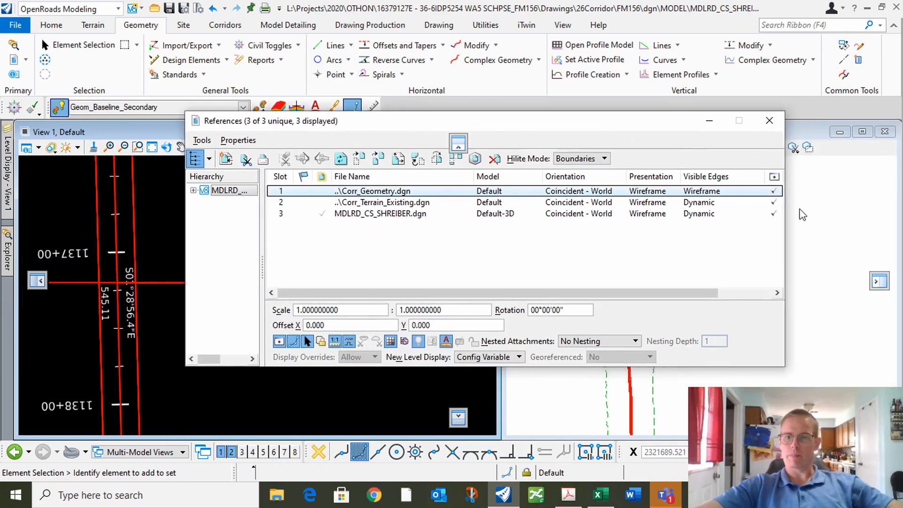
pyautogui.click(774, 192)
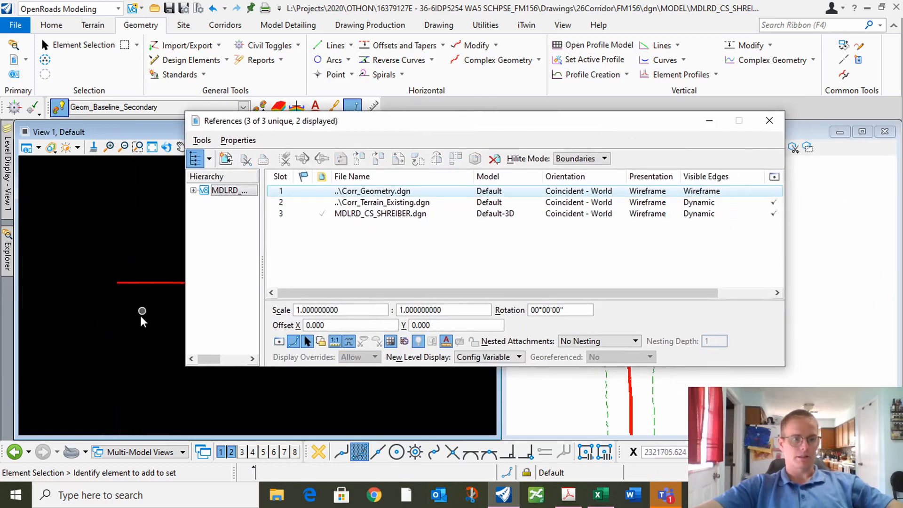
pyautogui.click(774, 191)
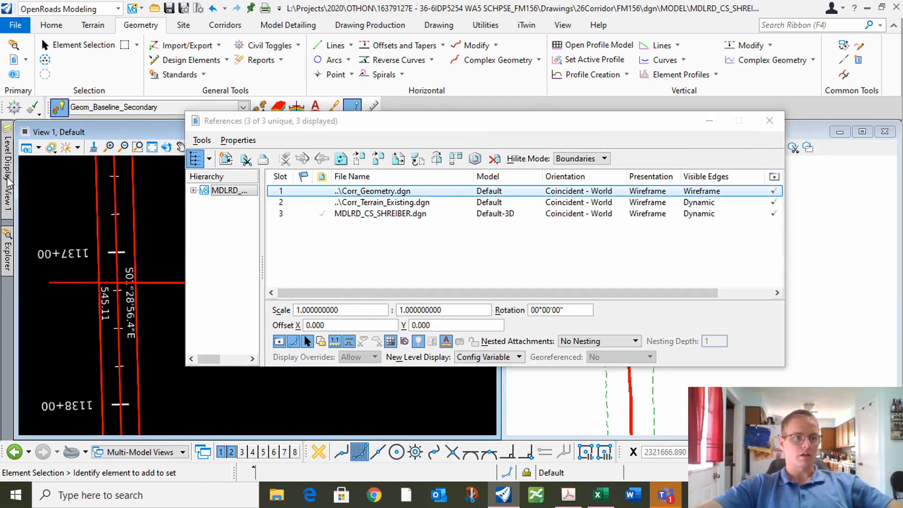
# Turn off the levels of the main alignment's outer PGL lines and the major station labels by picking elements in the plan view.
pyautogui.moveTo(7, 181)
pyautogui.rightClick(47, 366)
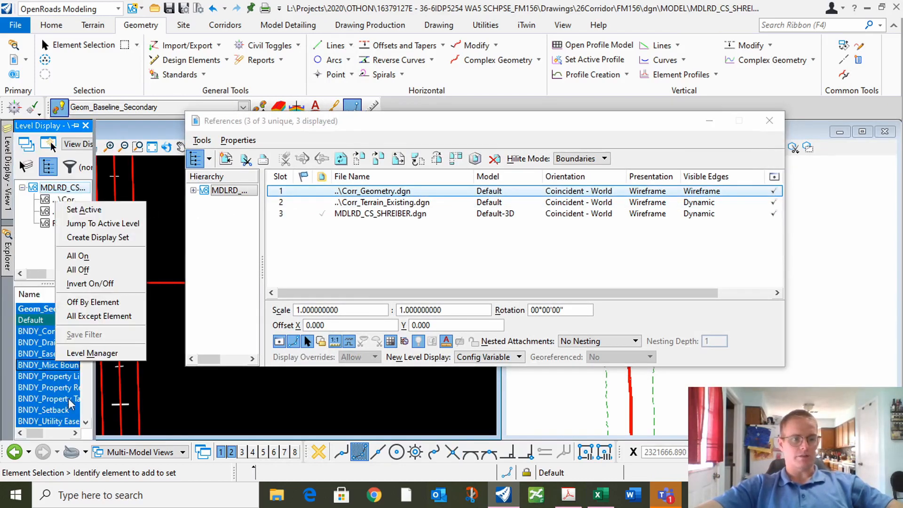
pyautogui.click(87, 300)
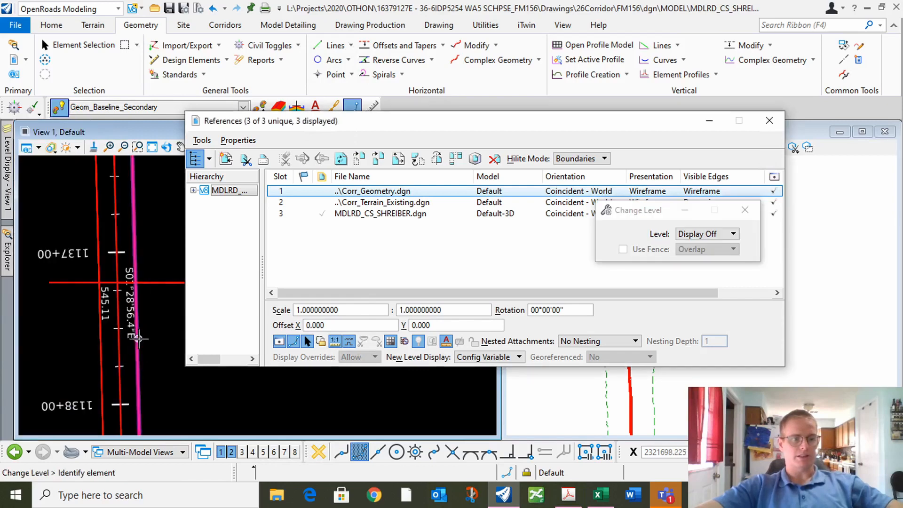
pyautogui.click(141, 335)
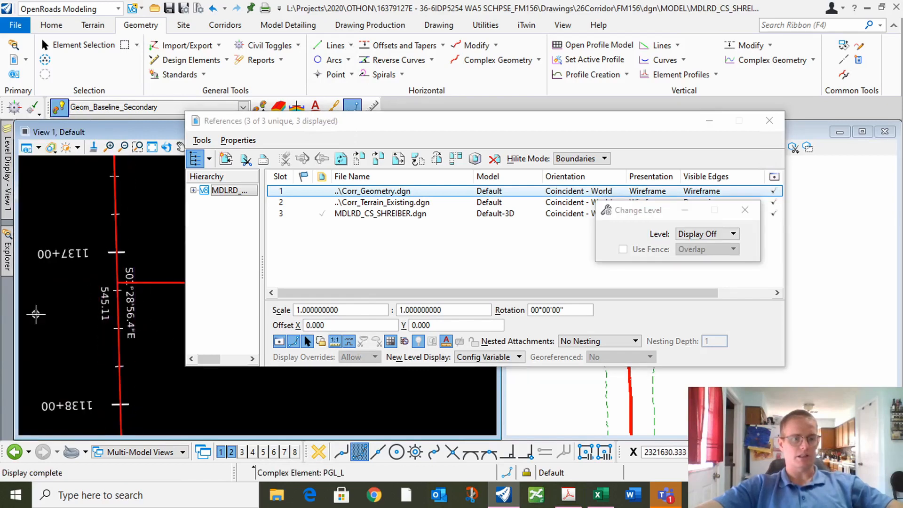
pyautogui.scroll(-3, 36, 315)
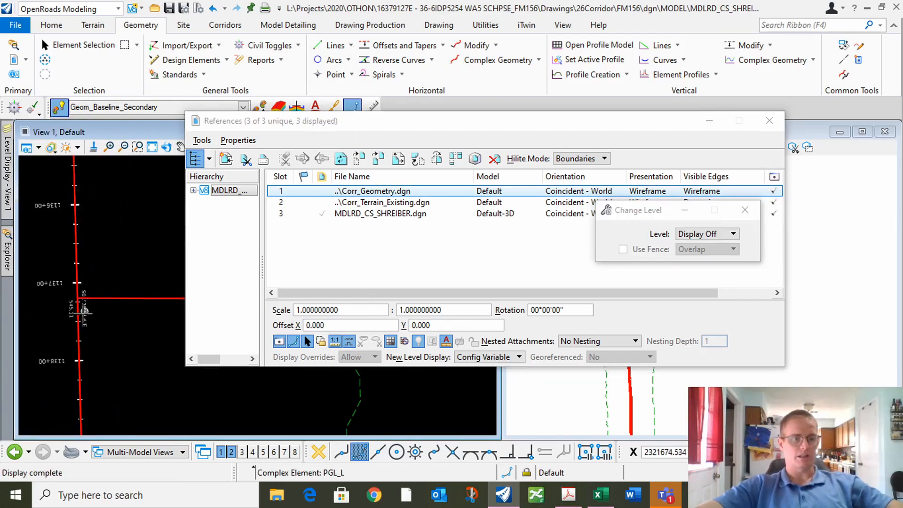
pyautogui.click(50, 284)
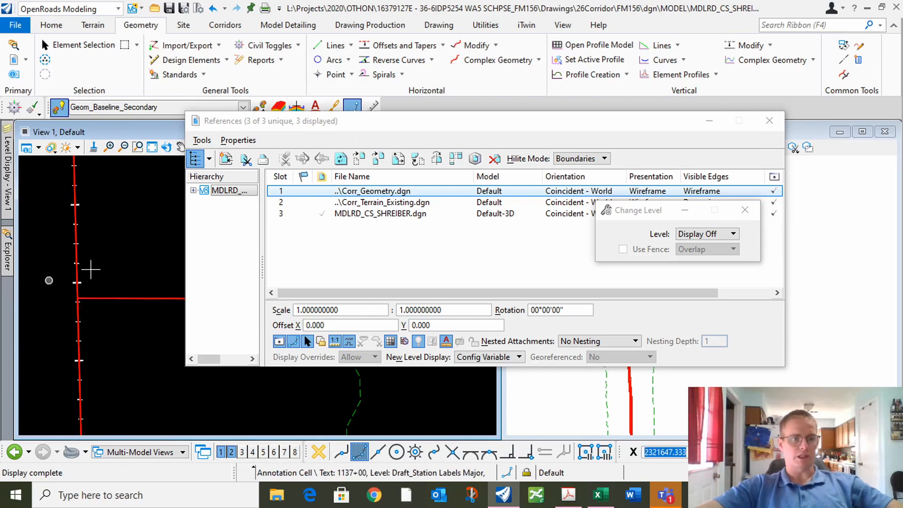
pyautogui.click(710, 121)
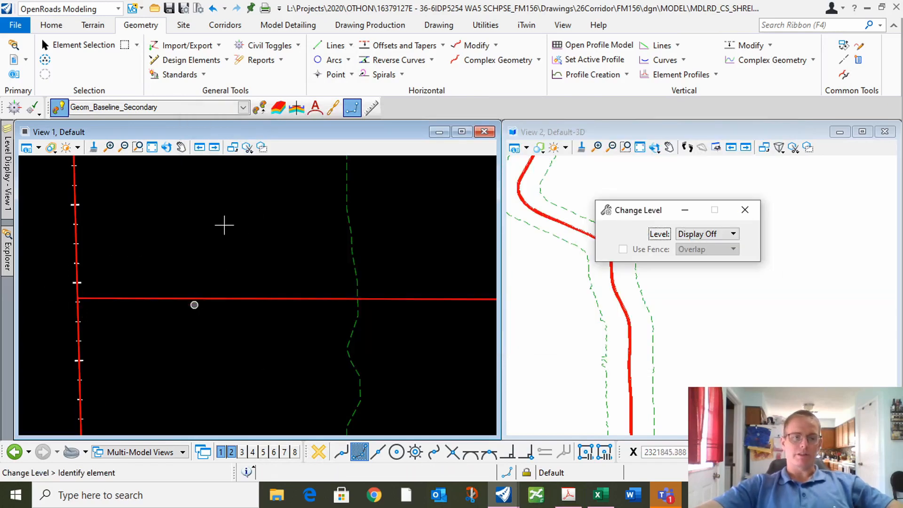
# Make Draft_DNC from the Linear Miscellaneous group the active feature definition.
pyautogui.click(243, 109)
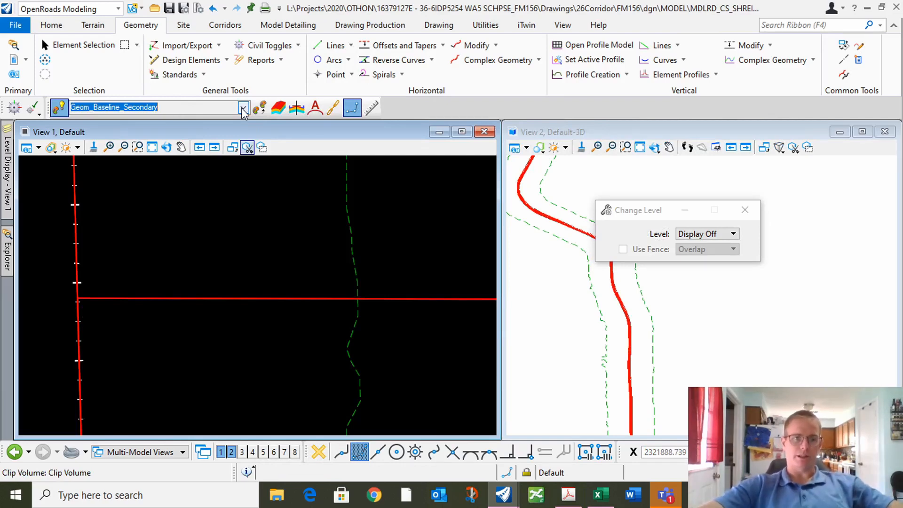
pyautogui.scroll(-5, 179, 323)
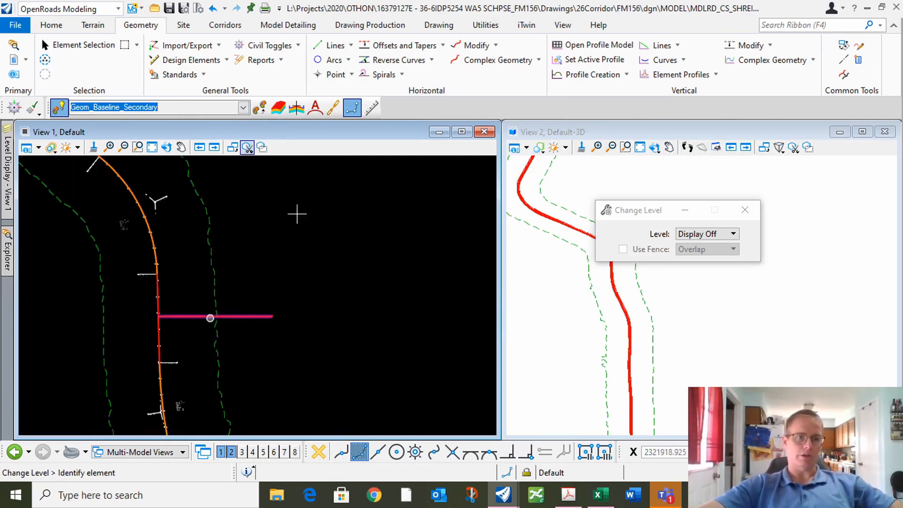
pyautogui.scroll(5, 181, 327)
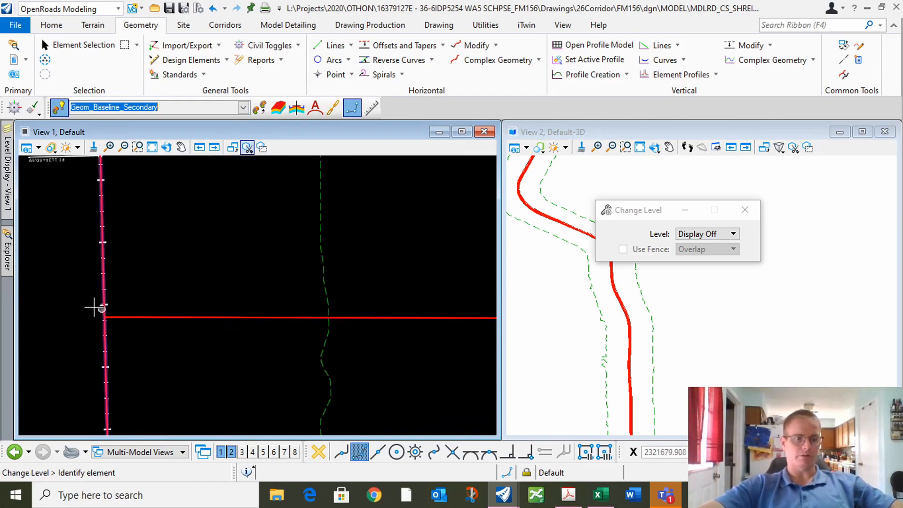
pyautogui.click(198, 147)
pyautogui.click(243, 108)
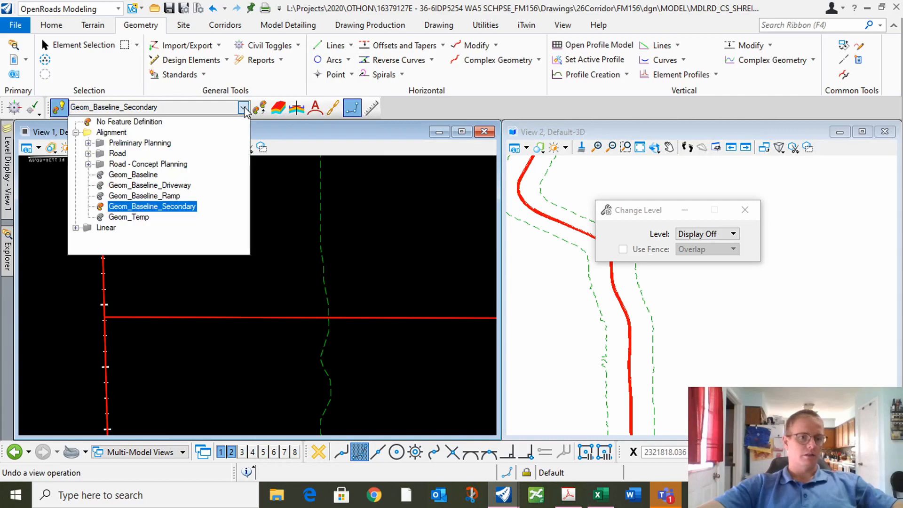
pyautogui.click(76, 227)
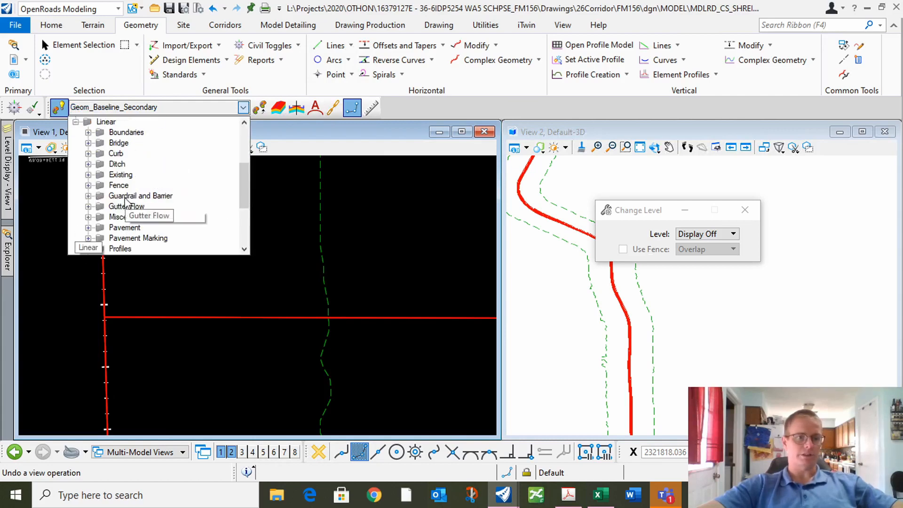
pyautogui.click(88, 217)
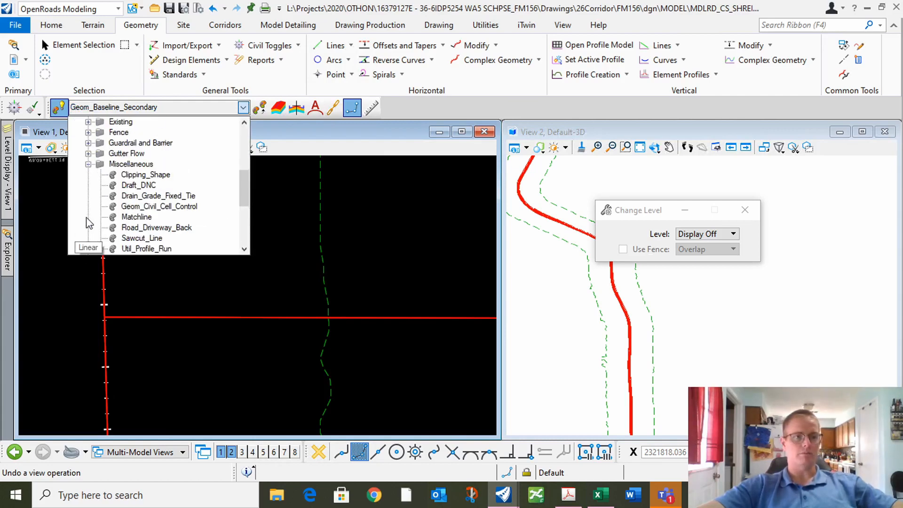
pyautogui.click(138, 184)
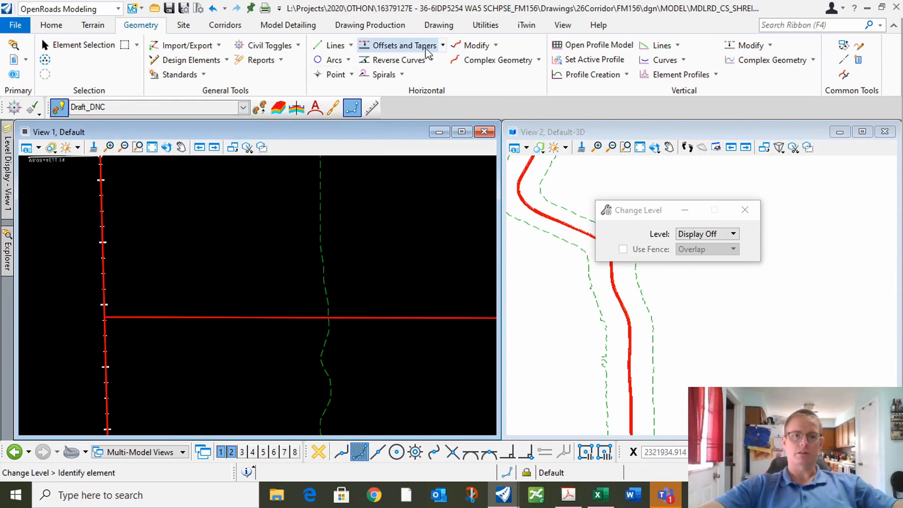
# Offset the entire side-street baseline by 150 ft and mirror it, creating Draft_DNC lines on both sides.
pyautogui.click(443, 46)
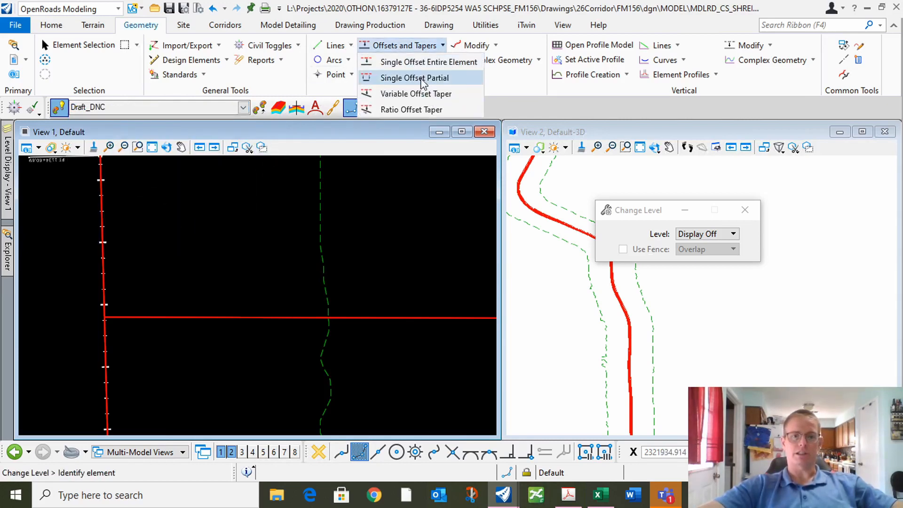
pyautogui.click(426, 62)
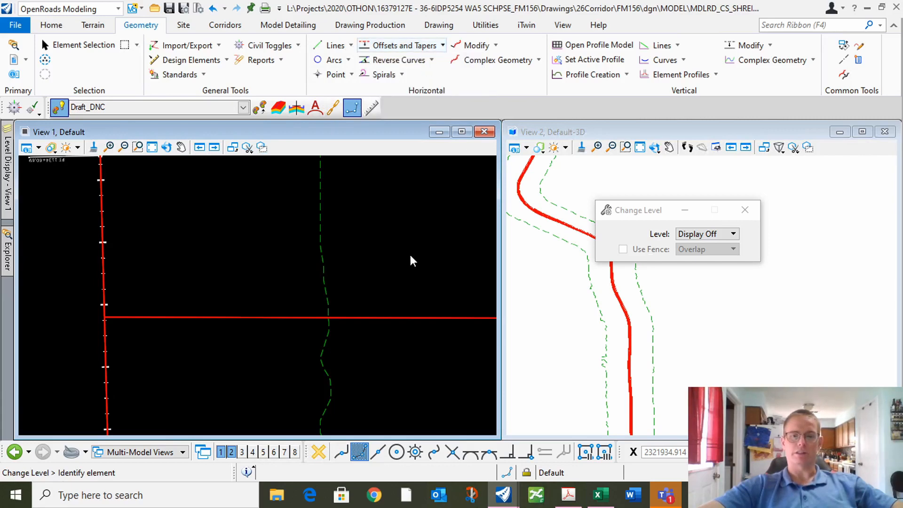
pyautogui.moveTo(710, 247); pyautogui.dragTo(634, 242)
pyautogui.write('150')
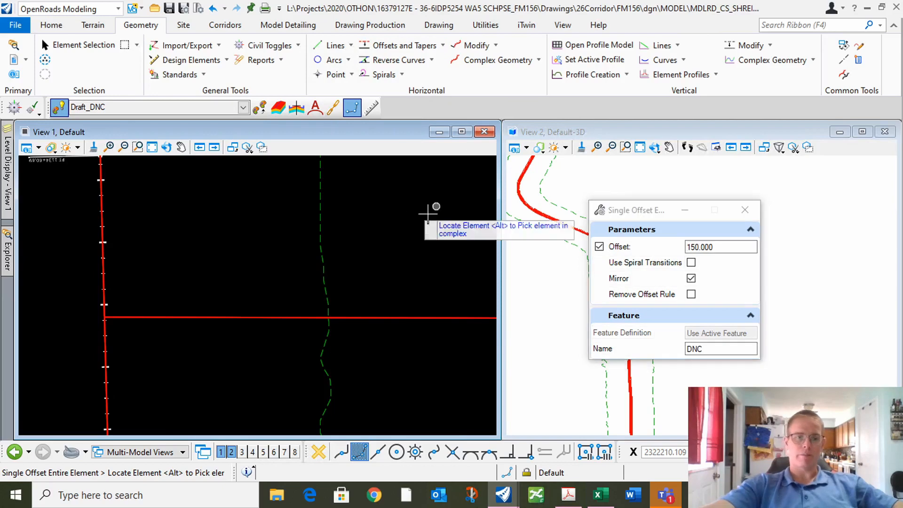
pyautogui.click(389, 317)
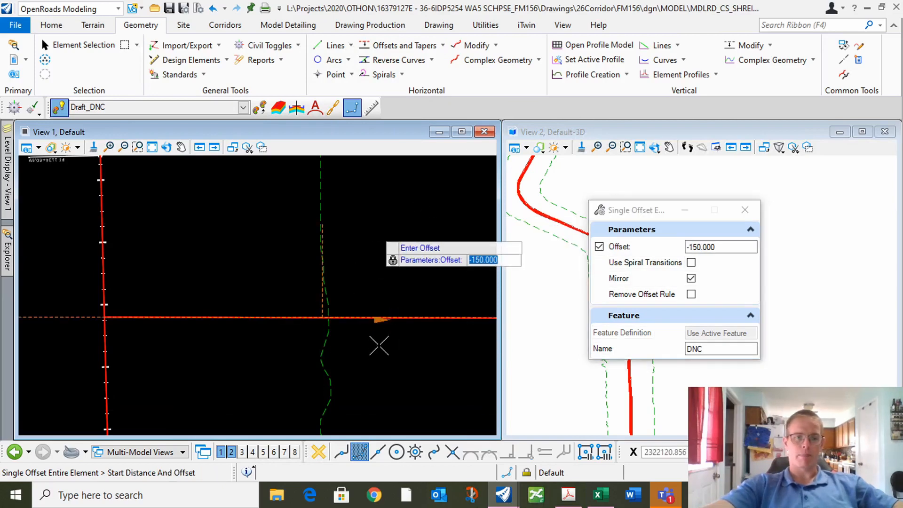
pyautogui.click(385, 366)
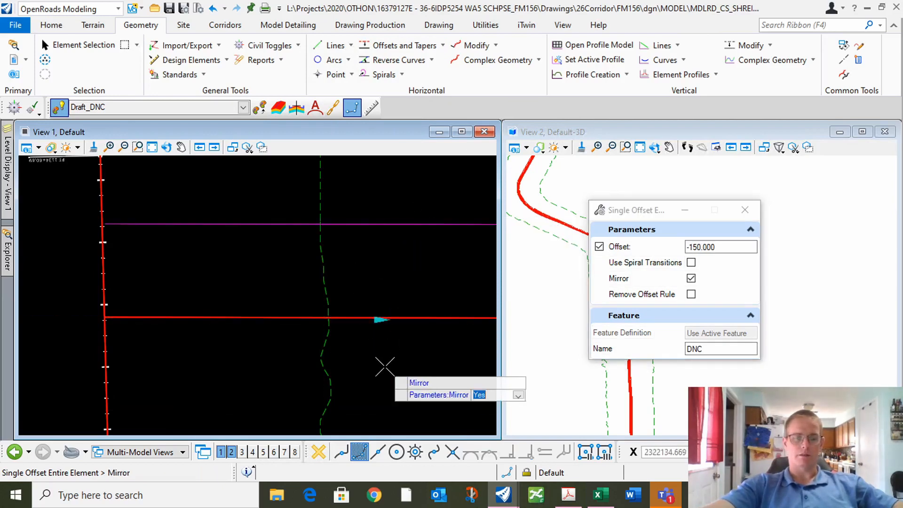
pyautogui.click(385, 366)
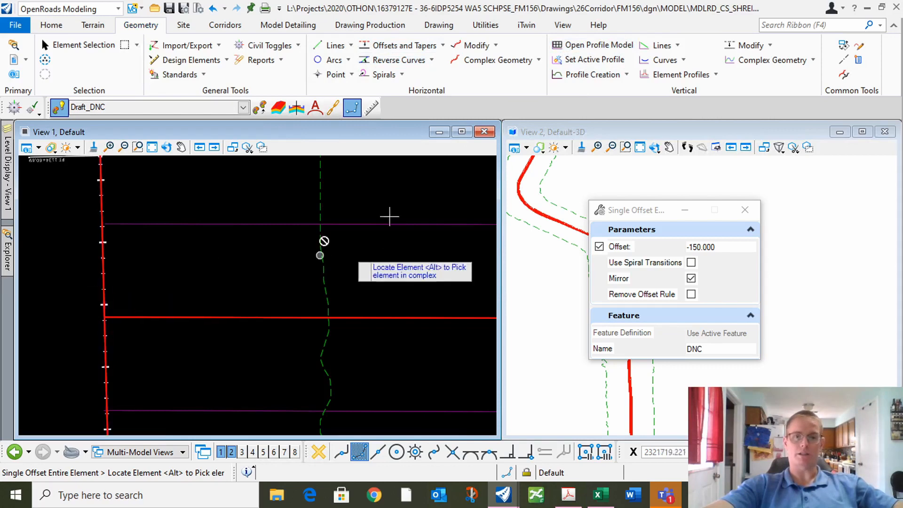
# Create a 12 ft partial offset of the main alignment on the side-street side, spanning between the two 150 ft offset lines, without mirroring.
pyautogui.click(443, 45)
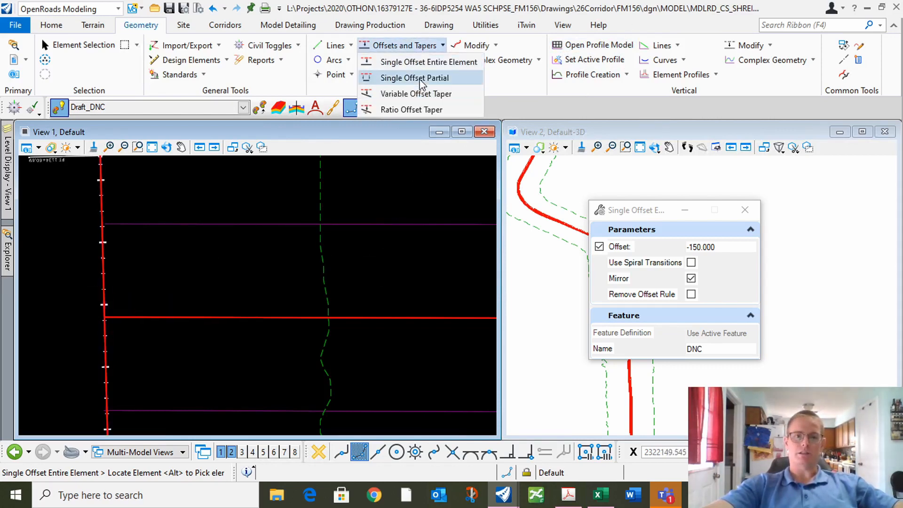
pyautogui.click(406, 76)
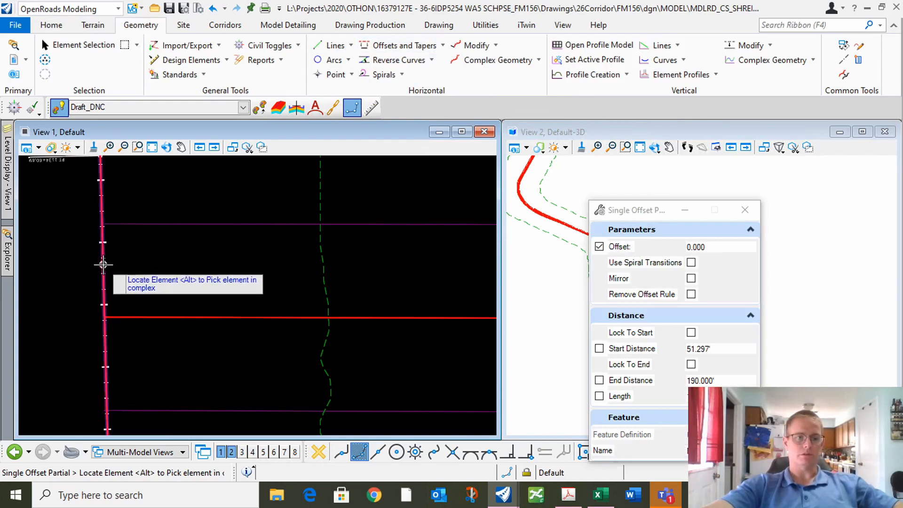
pyautogui.moveTo(710, 248); pyautogui.dragTo(672, 251)
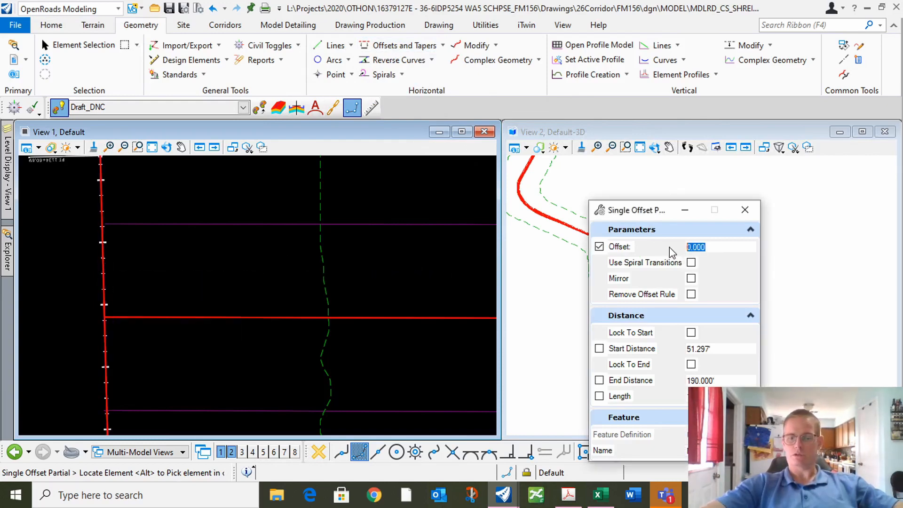
pyautogui.write('12')
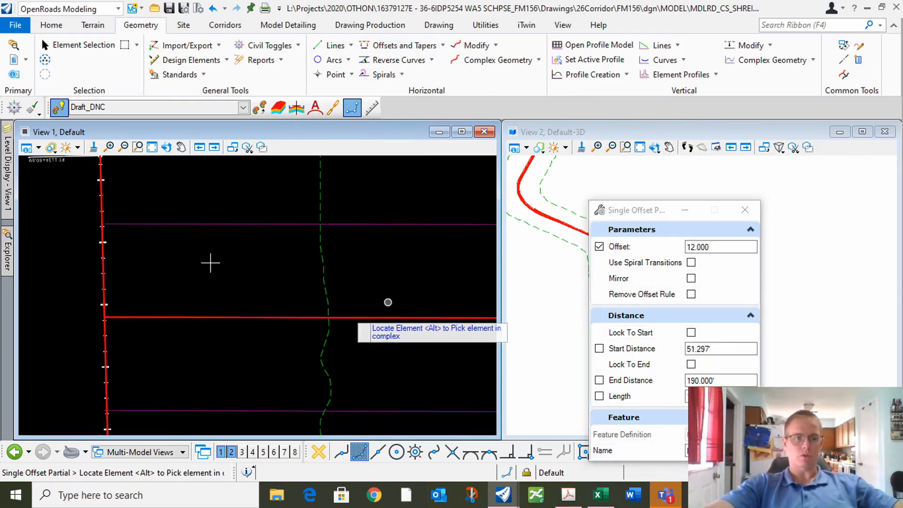
pyautogui.click(105, 261)
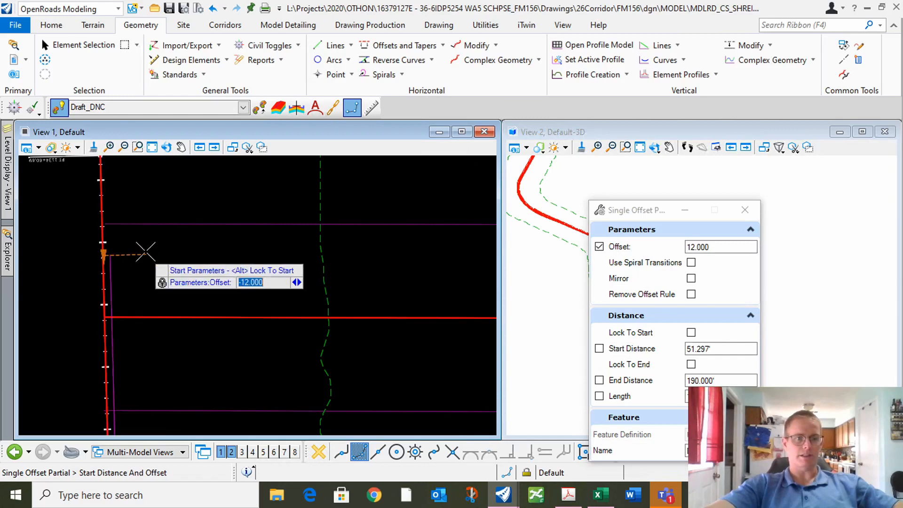
pyautogui.click(105, 224)
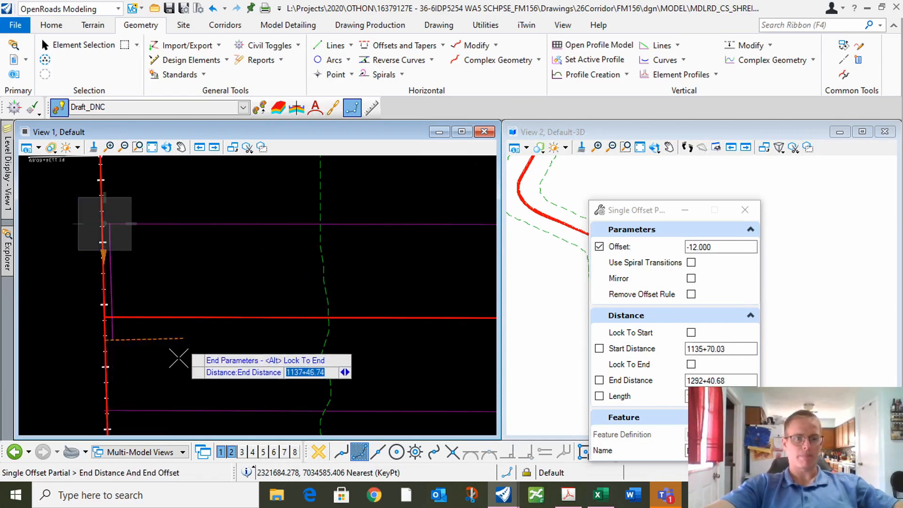
pyautogui.click(229, 359)
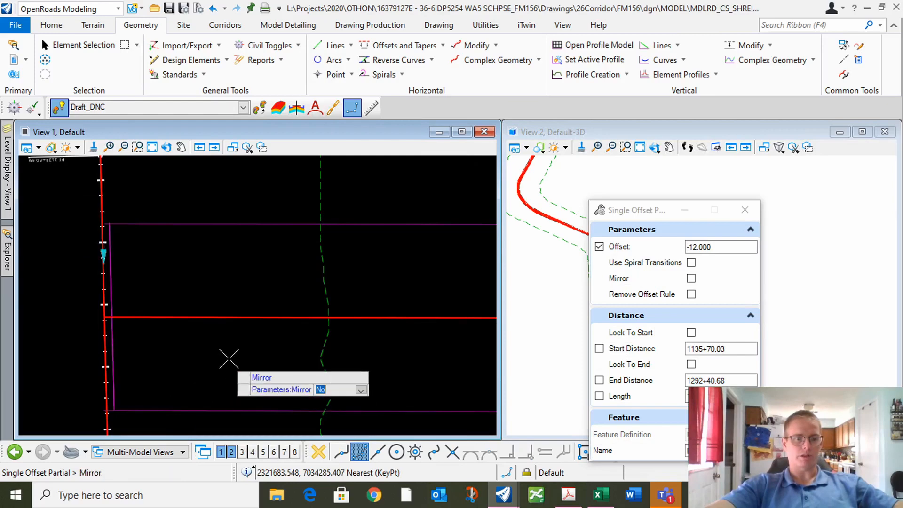
pyautogui.click(228, 359)
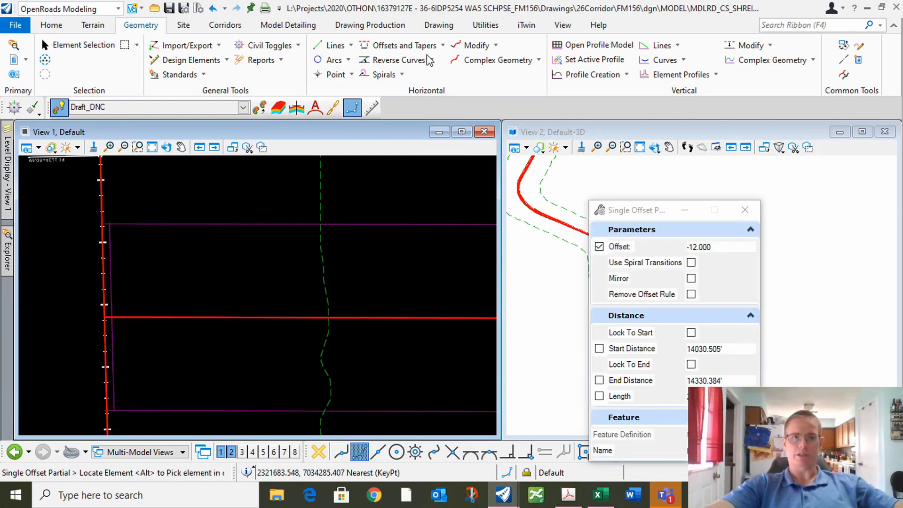
# Offset the entire 12 ft partial offset line another 36 ft away from the main alignment, without mirroring.
pyautogui.click(442, 45)
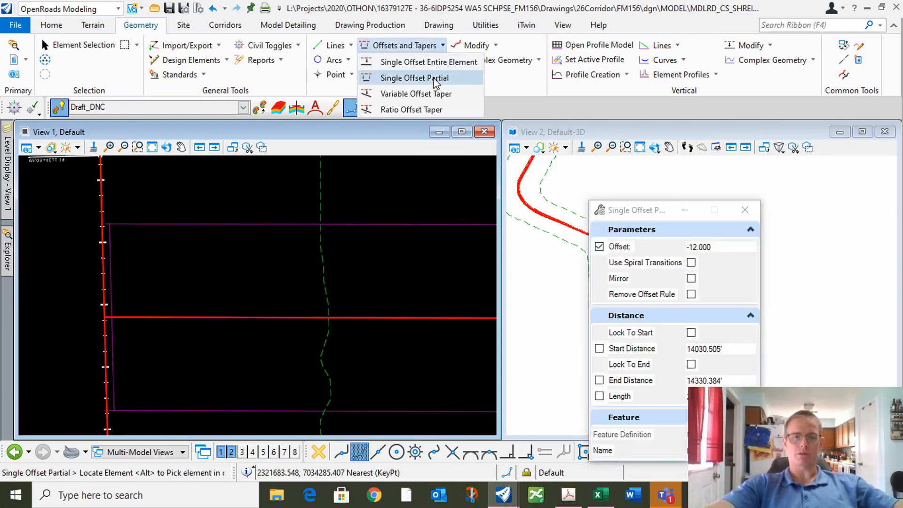
pyautogui.click(429, 62)
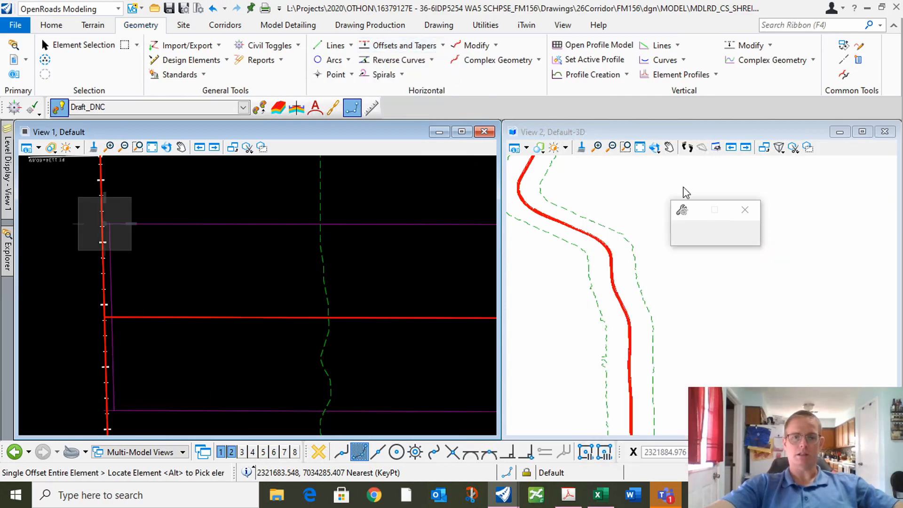
pyautogui.click(731, 252)
pyautogui.doubleClick(731, 252)
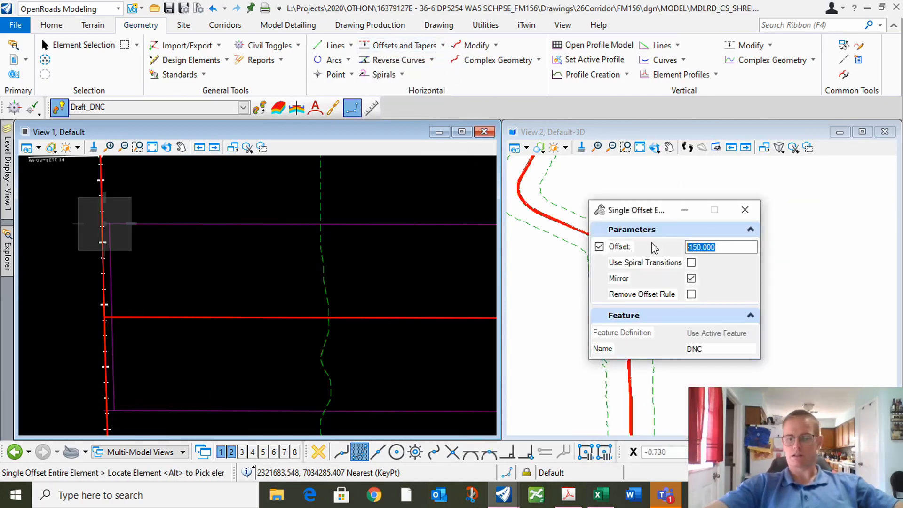
pyautogui.write('36.000')
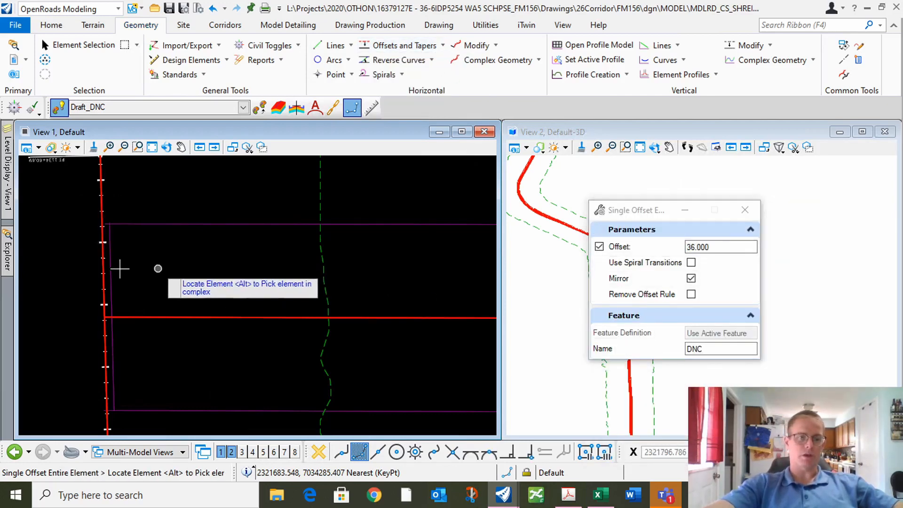
pyautogui.click(113, 267)
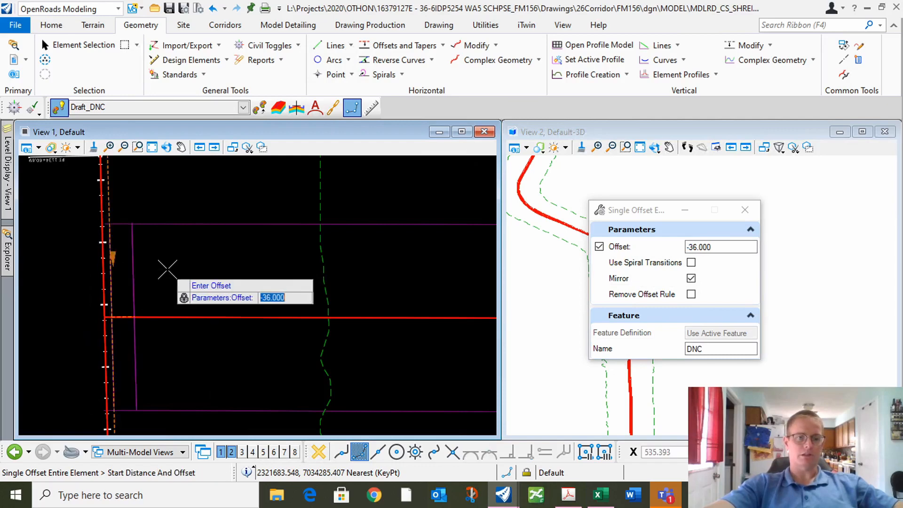
pyautogui.click(168, 270)
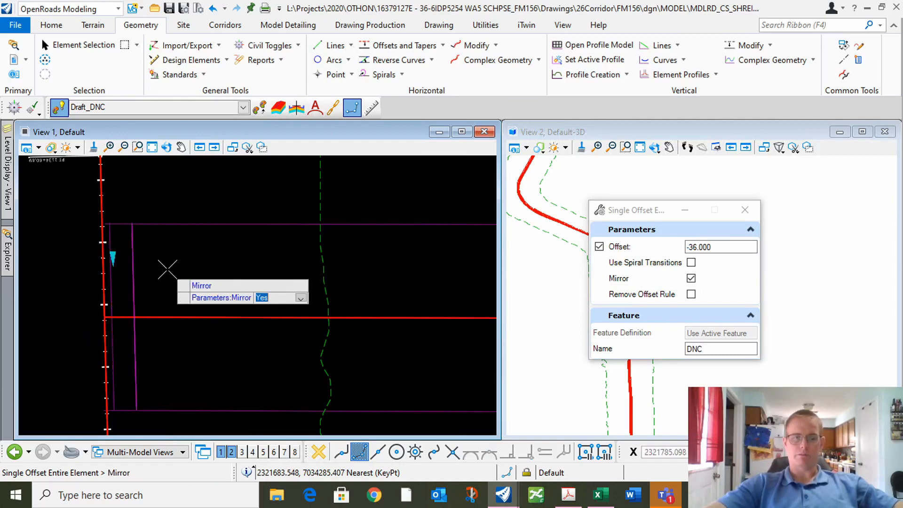
pyautogui.click(168, 269)
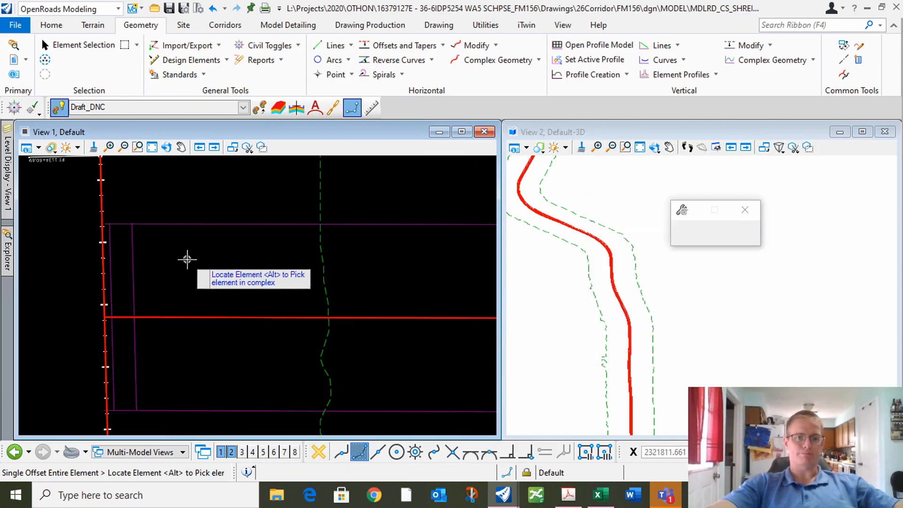
pyautogui.scroll(-4, 147, 251)
pyautogui.scroll(2, 226, 283)
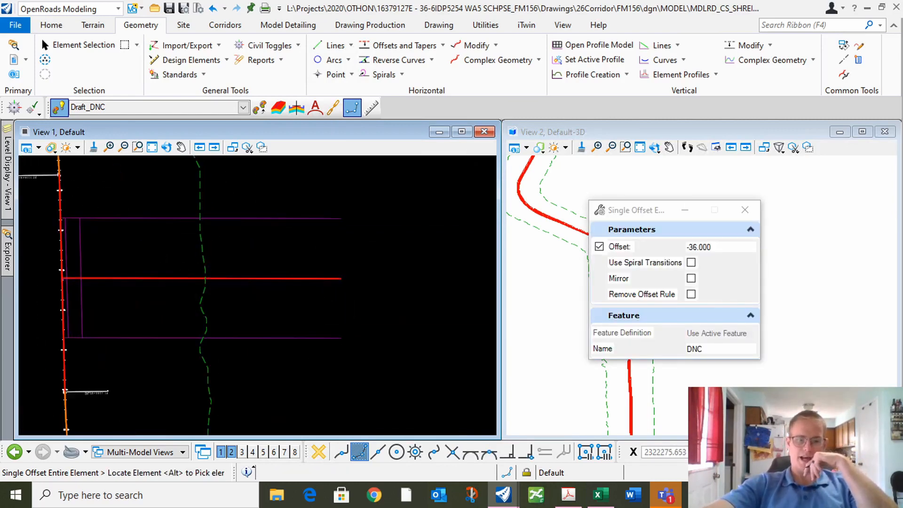
pyautogui.moveTo(570, 495)
pyautogui.click(562, 446)
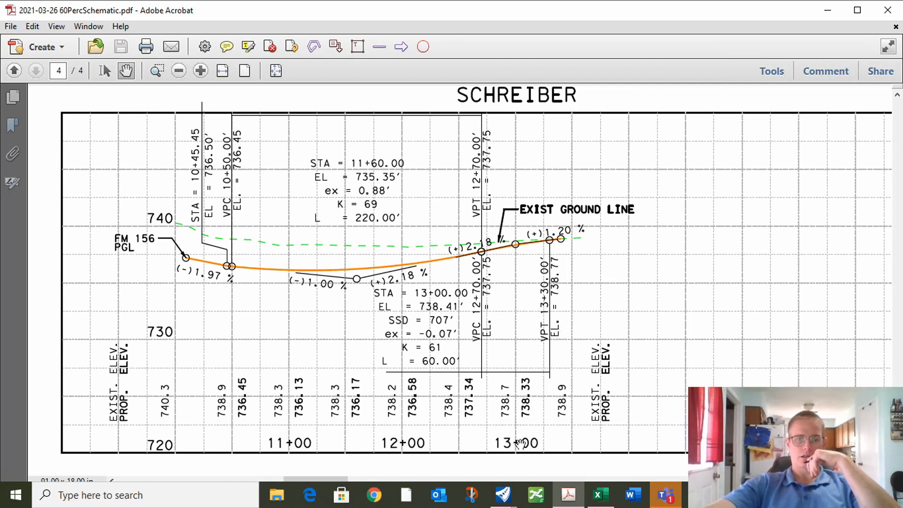
pyautogui.click(830, 9)
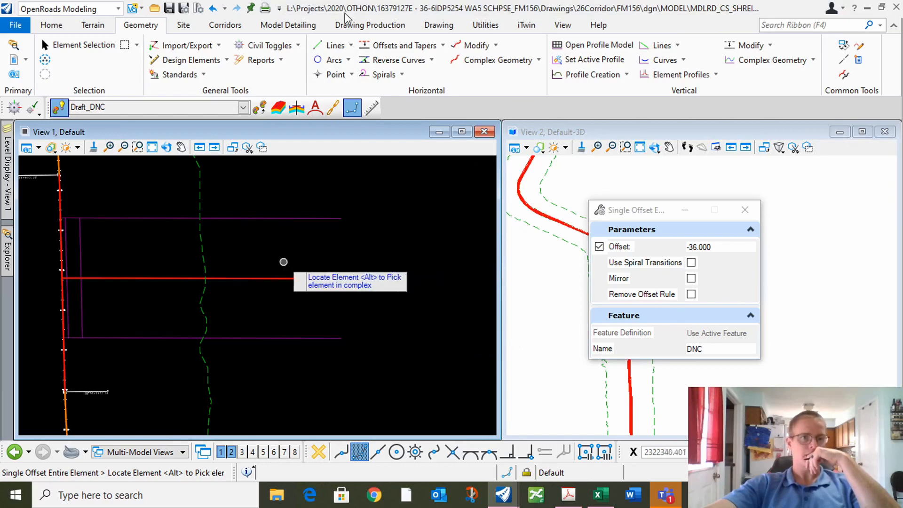
# Start a line with Civil AccuDraw in Station-Offset mode, using the side-street baseline as the reference element.
pyautogui.click(332, 46)
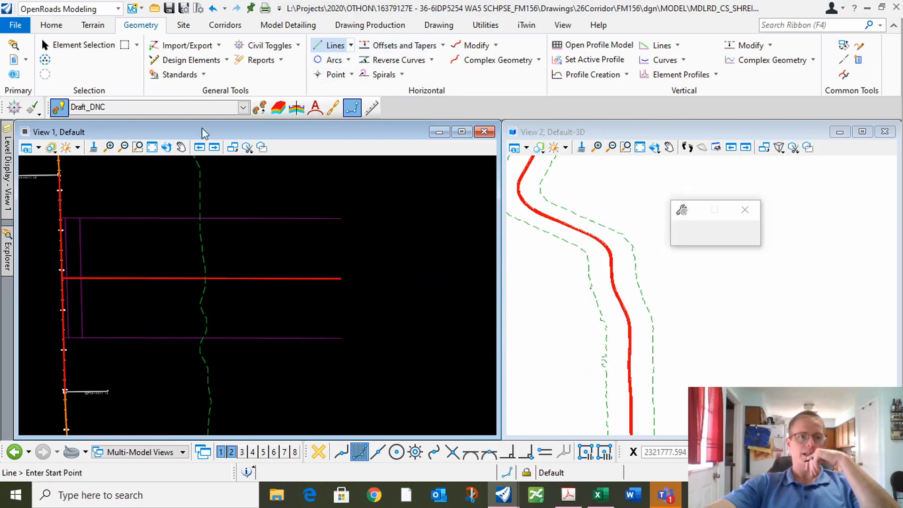
pyautogui.click(14, 108)
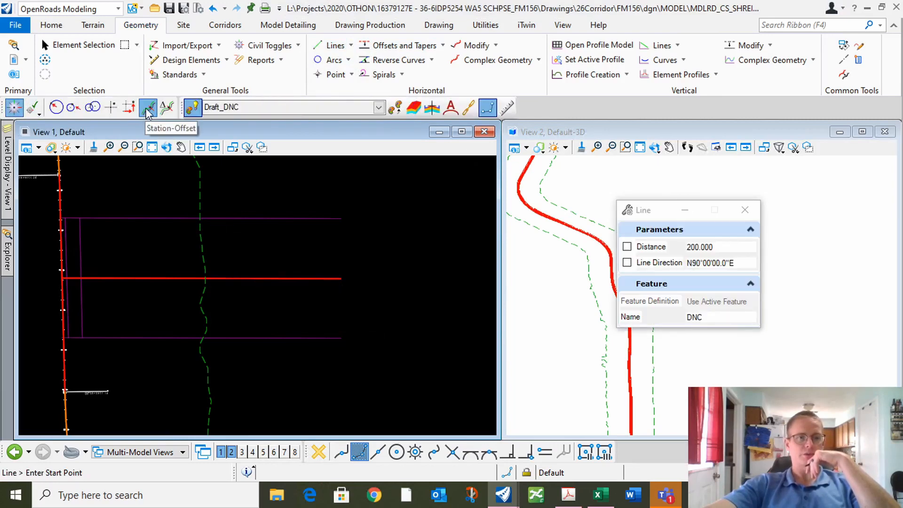
pyautogui.click(148, 108)
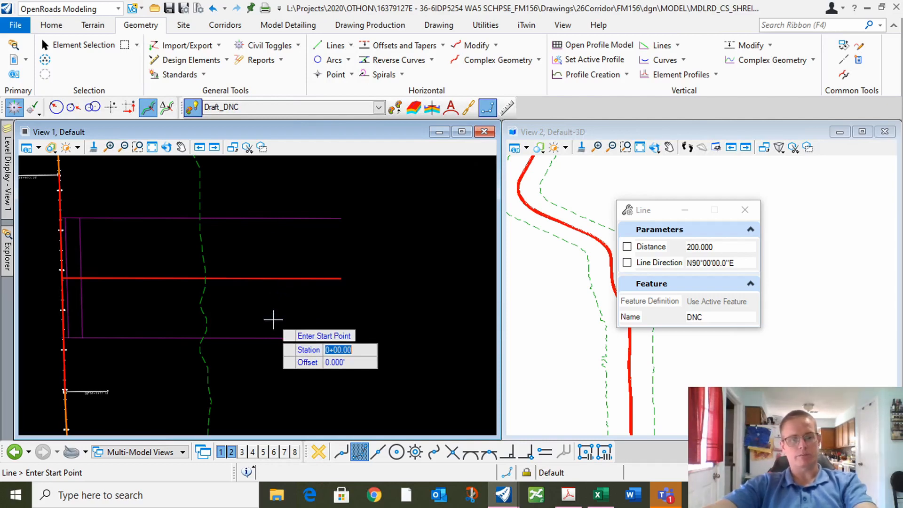
pyautogui.press('o')
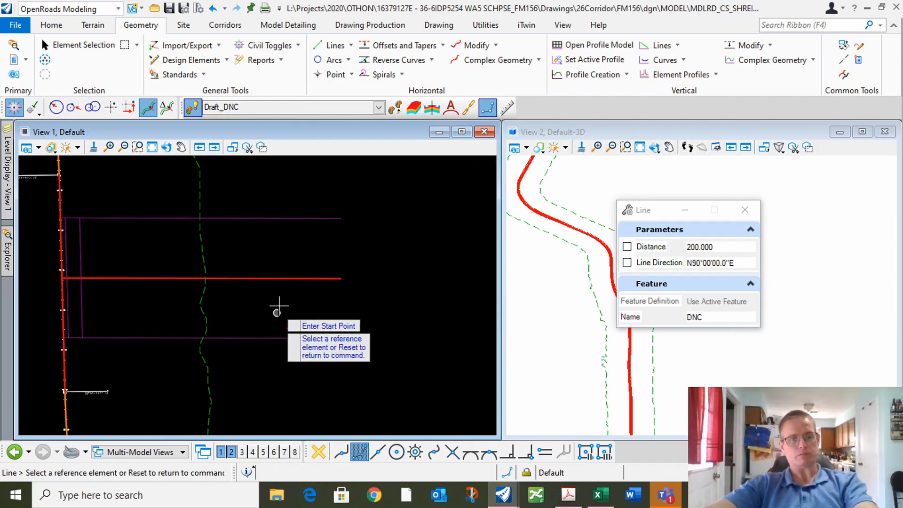
pyautogui.click(266, 278)
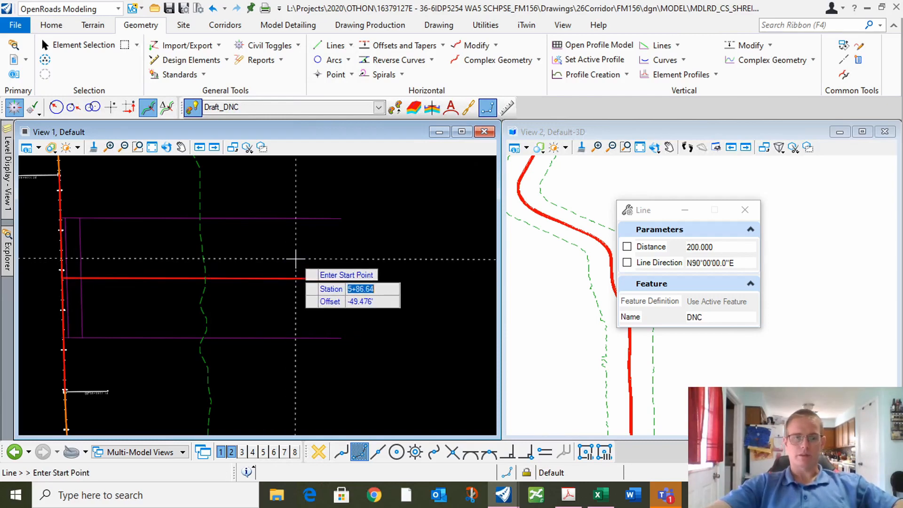
# Draw the Draft_DNC line across the side-street baseline at station 3+40, from offset -100 ft to 100 ft.
pyautogui.write('340')
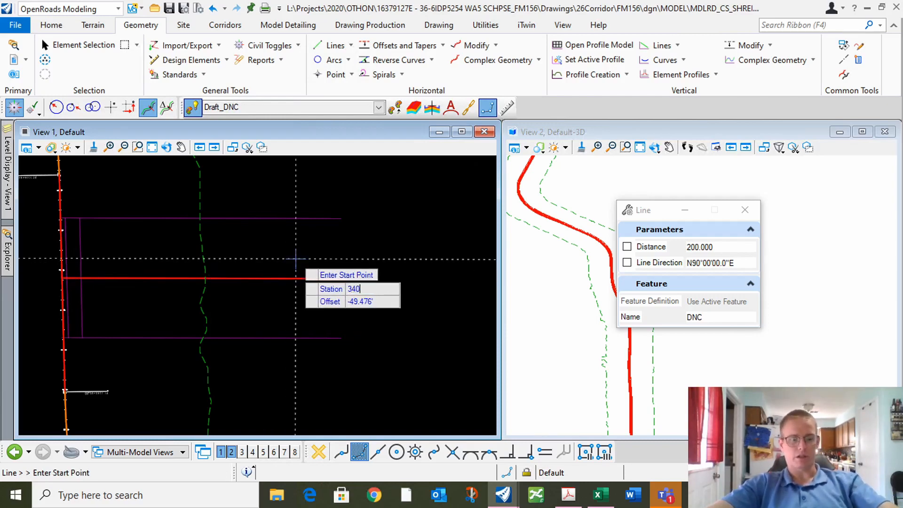
pyautogui.press('Tab')
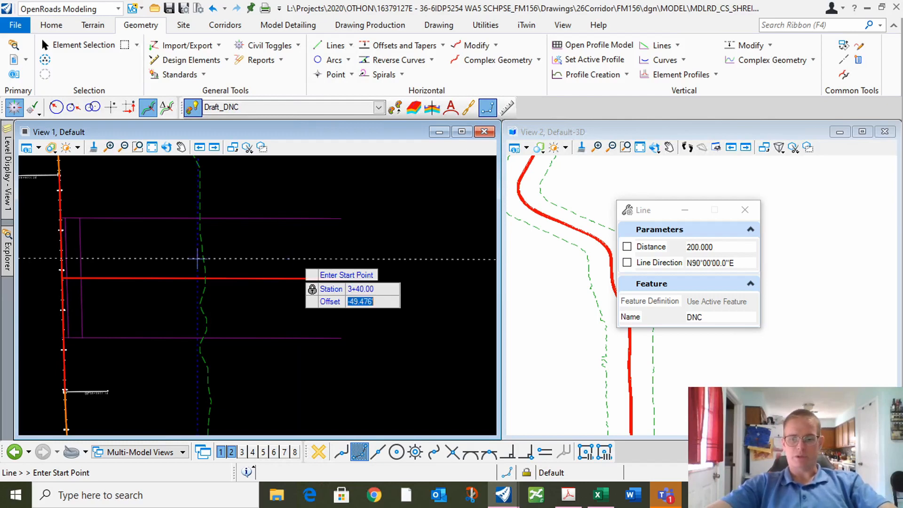
pyautogui.write('-100')
pyautogui.press('Tab')
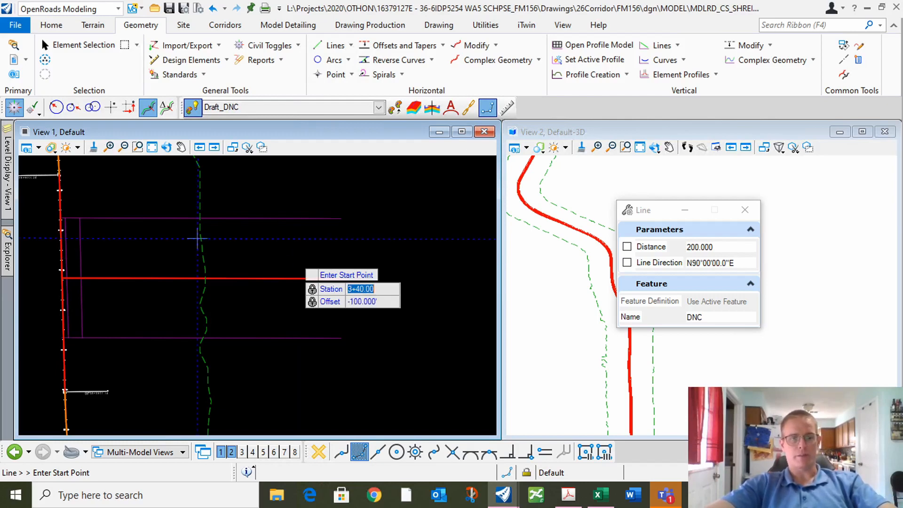
pyautogui.click(273, 262)
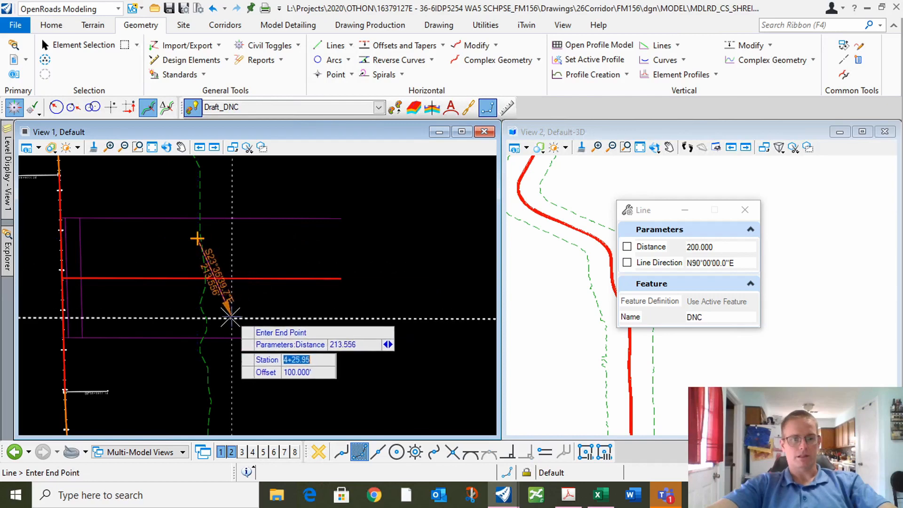
pyautogui.press('Tab')
pyautogui.press('Tab')
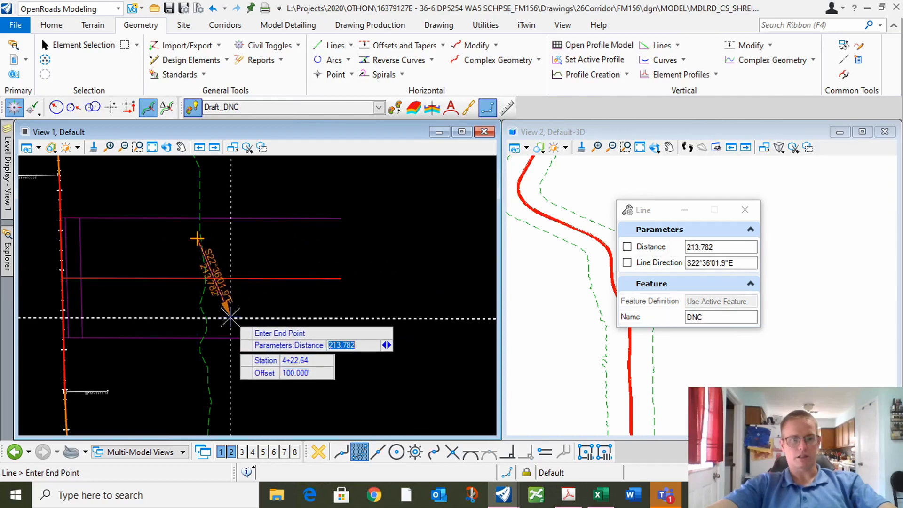
pyautogui.press('Tab')
pyautogui.write('340')
pyautogui.press('Tab')
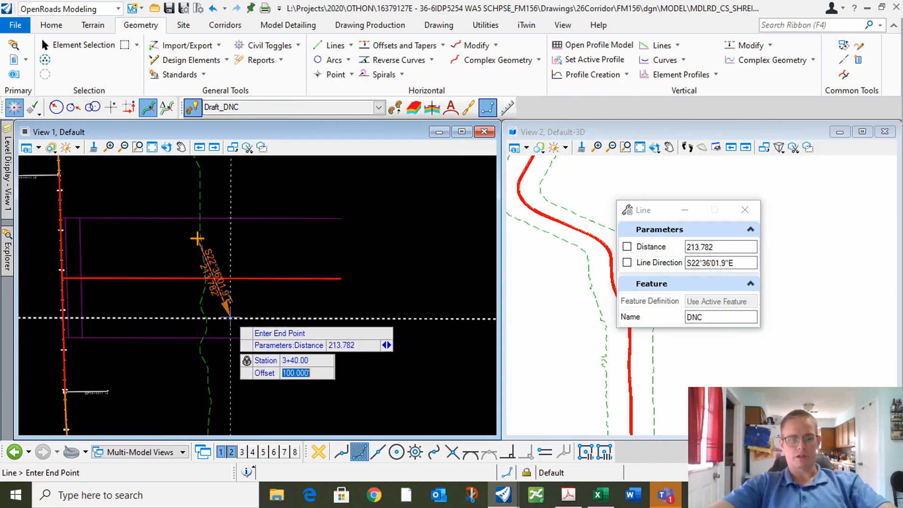
pyautogui.click(208, 318)
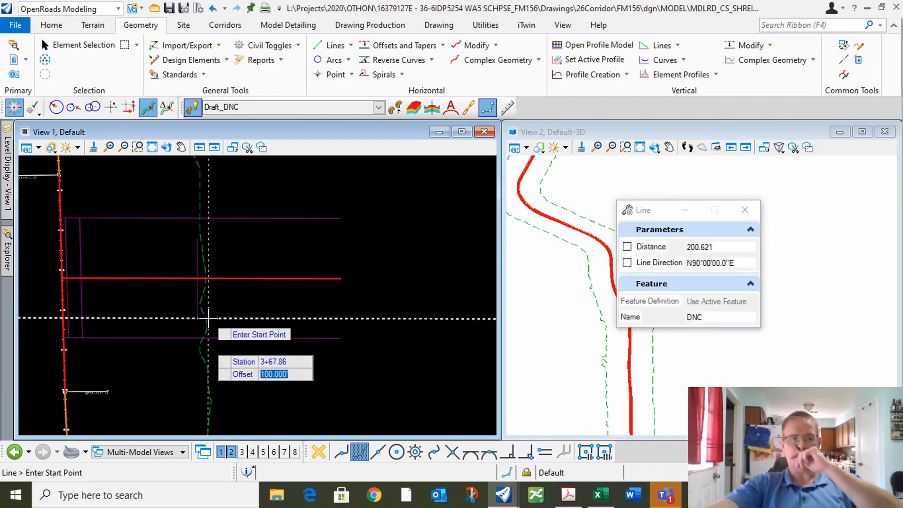
pyautogui.click(80, 45)
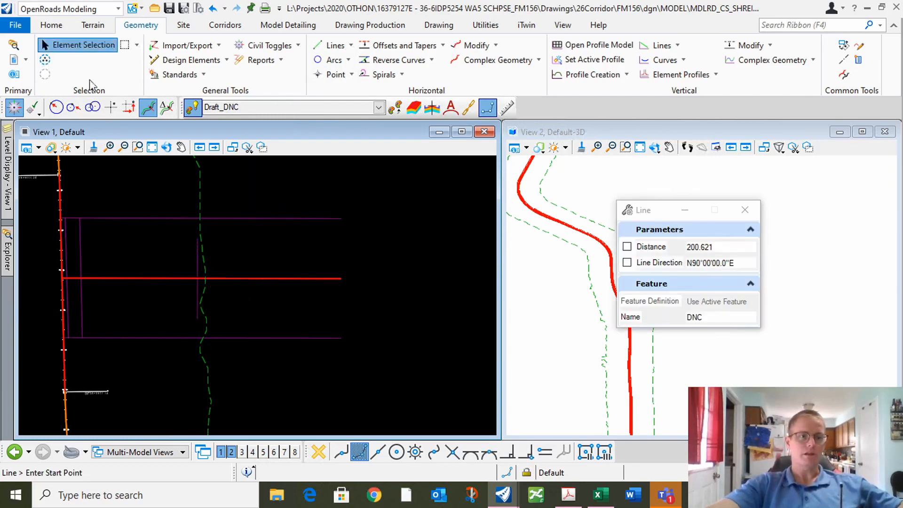
pyautogui.moveTo(626, 218); pyautogui.dragTo(750, 294)
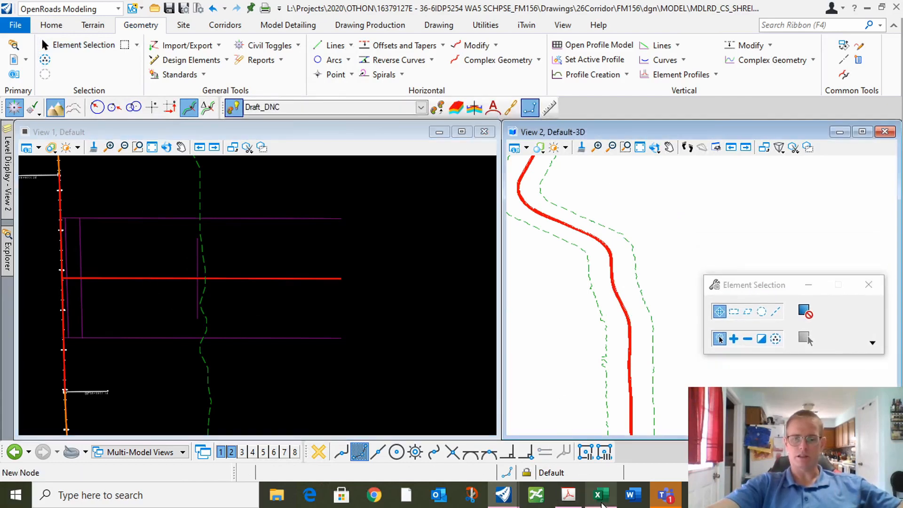
pyautogui.moveTo(600, 502)
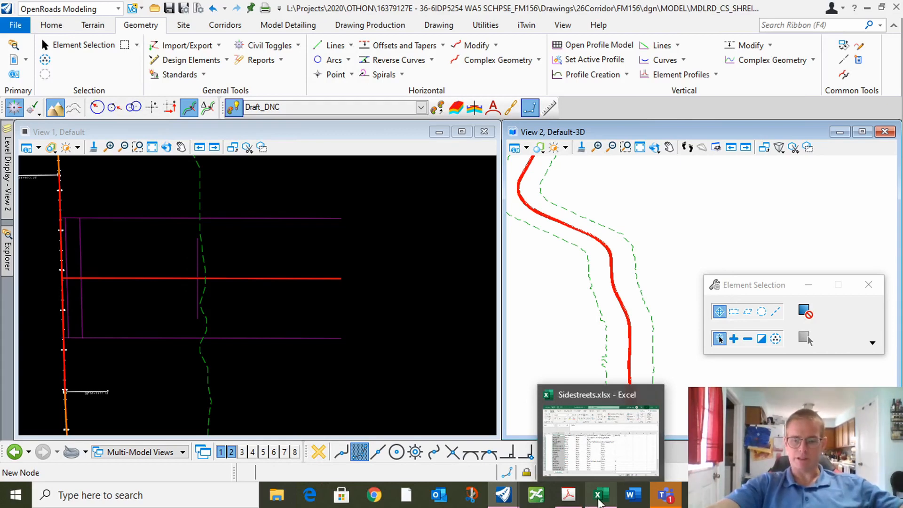
pyautogui.moveTo(569, 503)
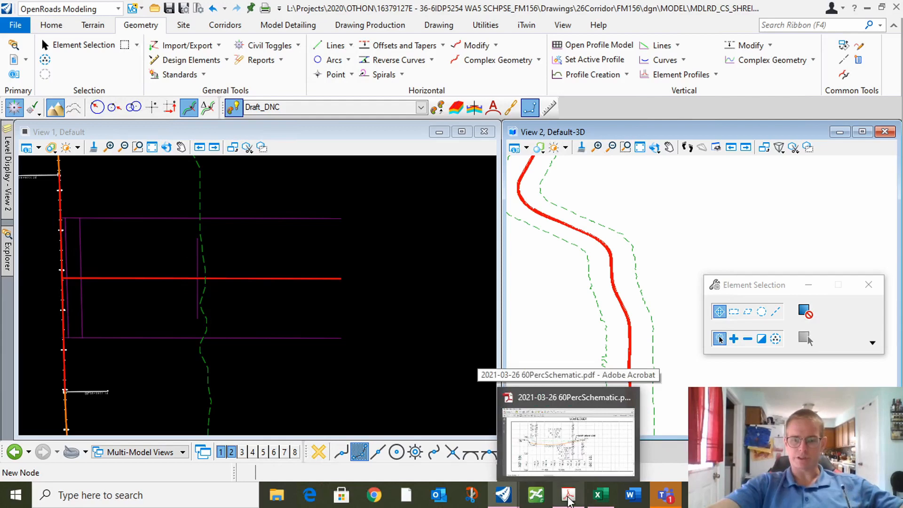
pyautogui.click(569, 501)
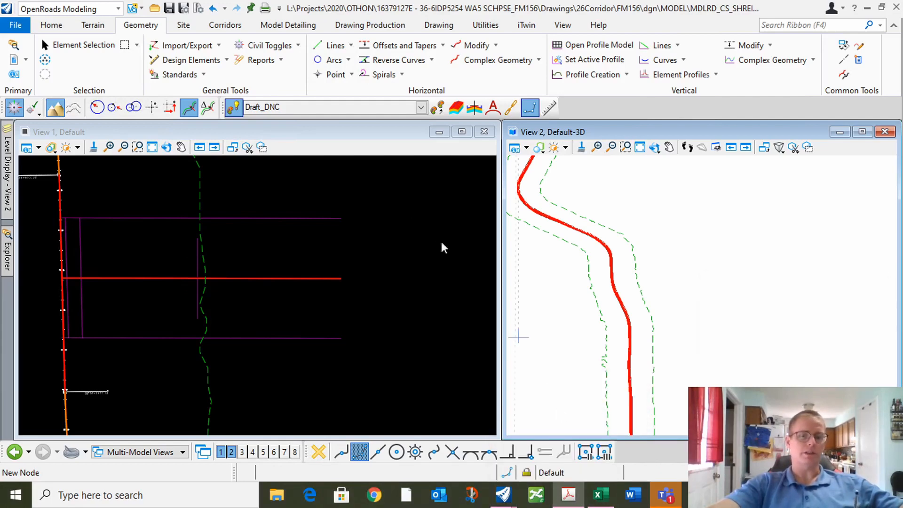
pyautogui.click(575, 501)
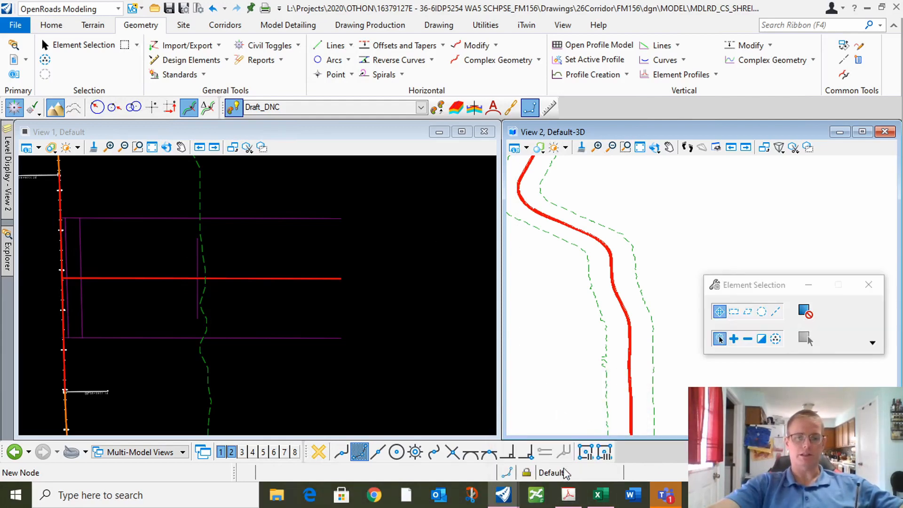
pyautogui.click(569, 495)
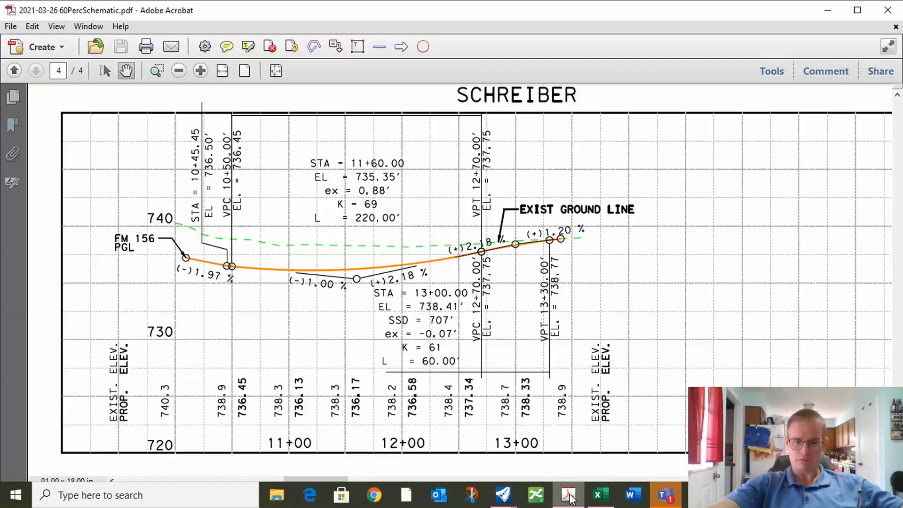
pyautogui.click(276, 73)
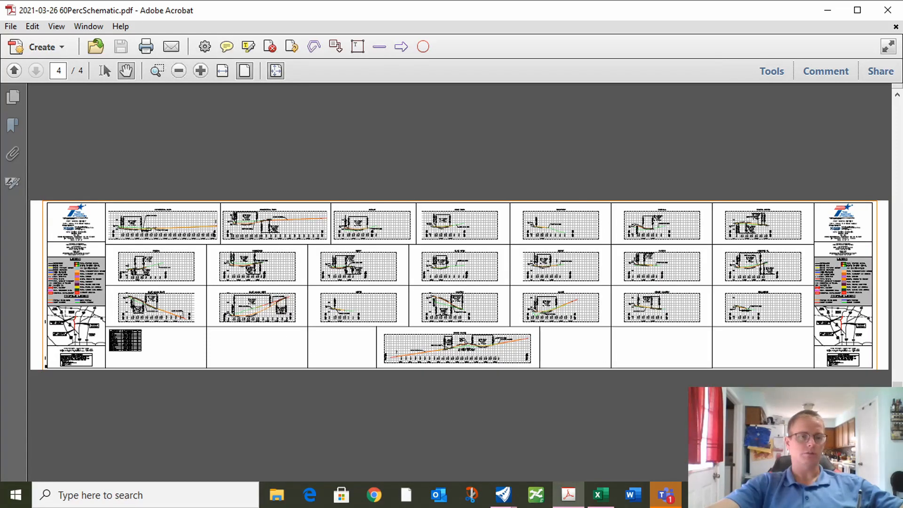
pyautogui.write('2')
pyautogui.press('Return')
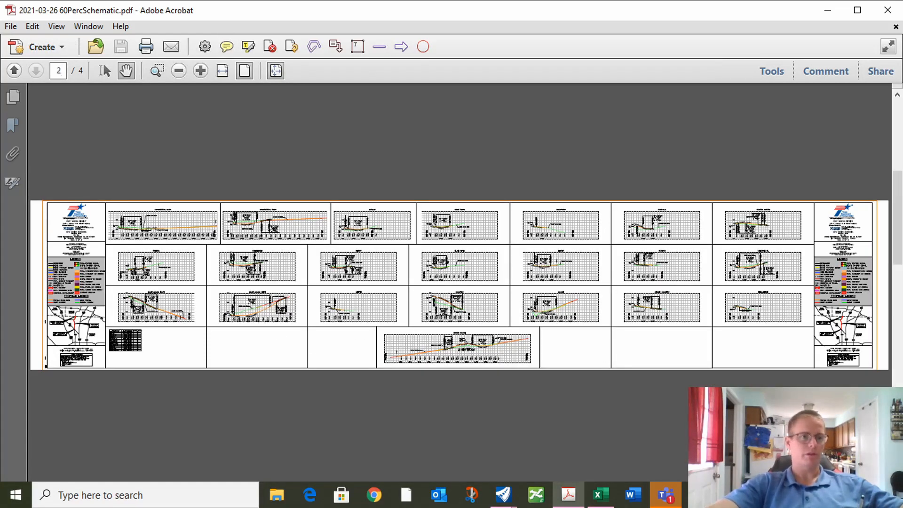
pyautogui.click(162, 76)
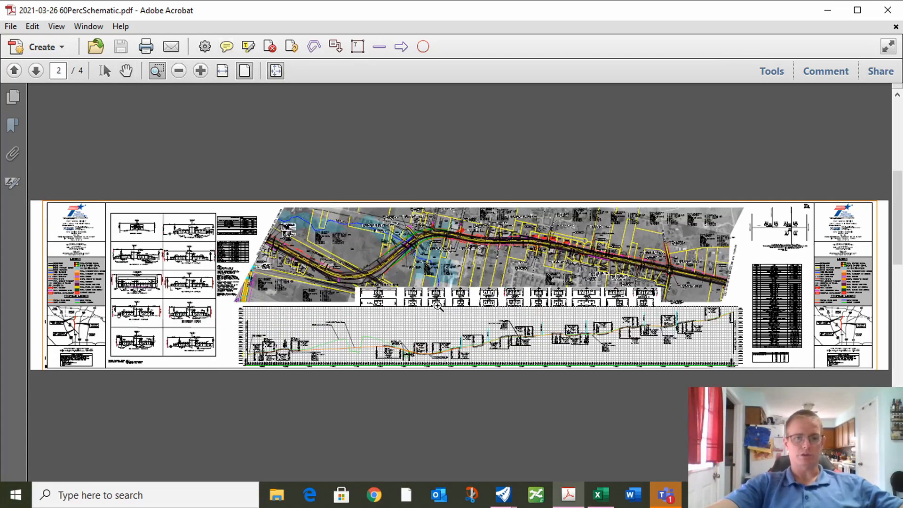
pyautogui.moveTo(446, 292); pyautogui.dragTo(521, 315)
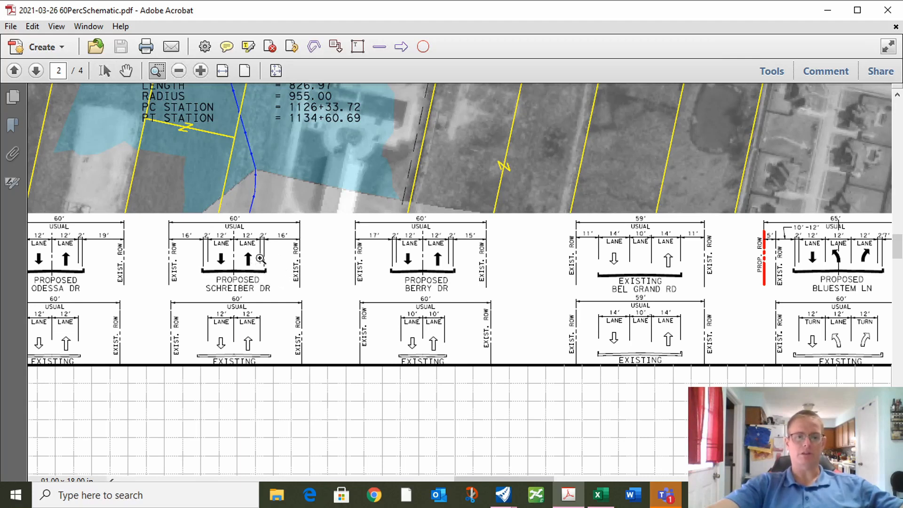
pyautogui.click(826, 11)
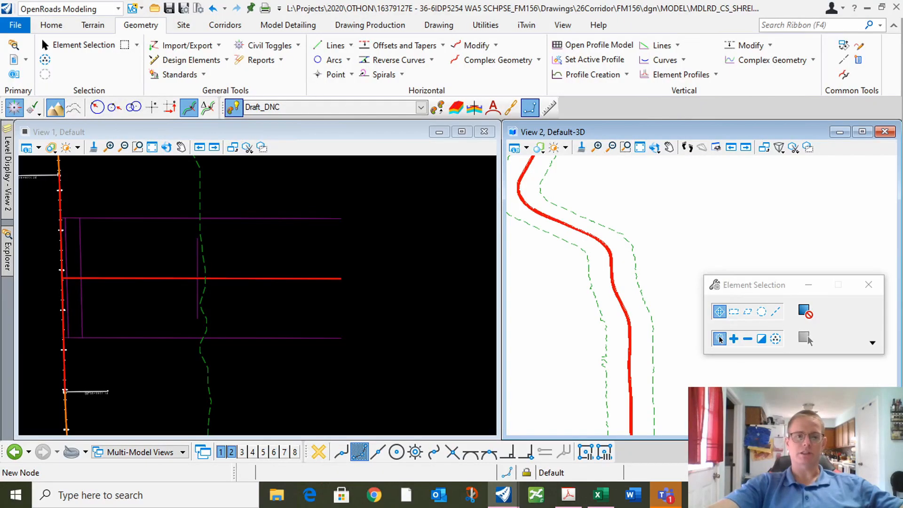
# Offset the entire side-street baseline by 12 ft and mirror it to create Draft_DNC lines on both sides.
pyautogui.click(442, 46)
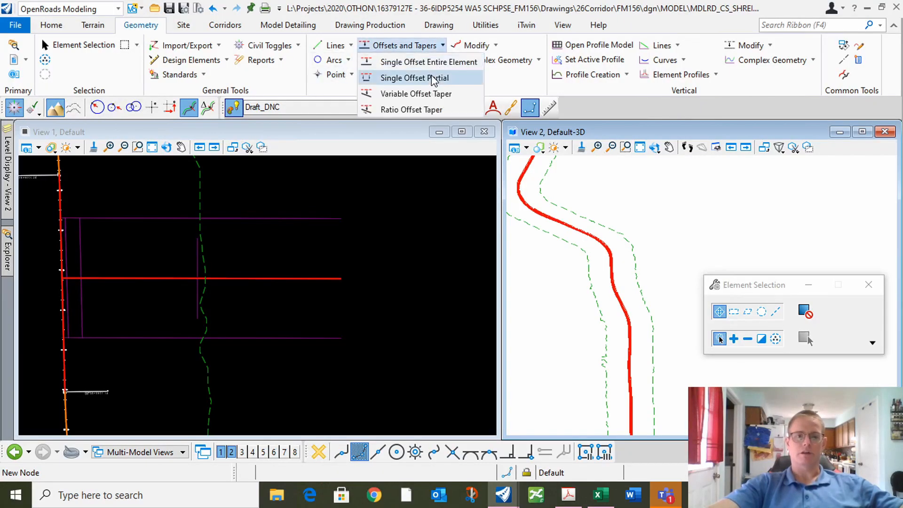
pyautogui.click(430, 62)
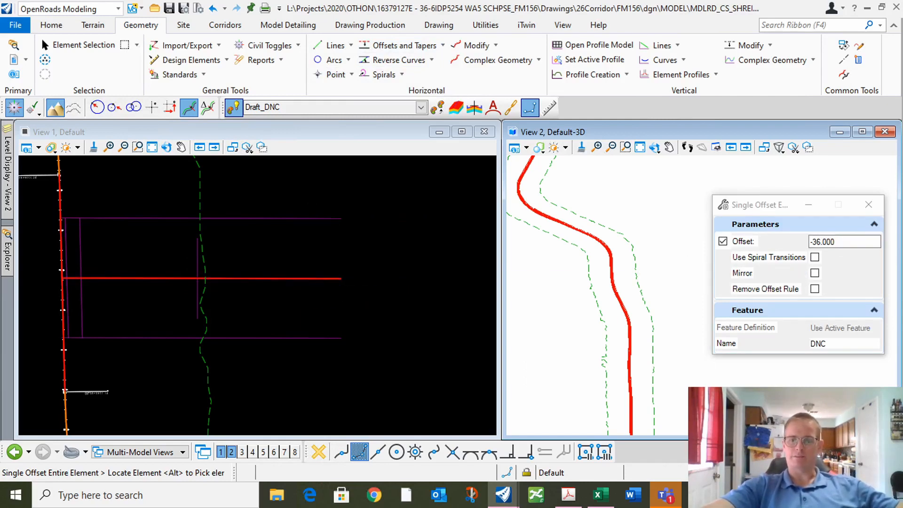
pyautogui.click(764, 240)
pyautogui.write('12')
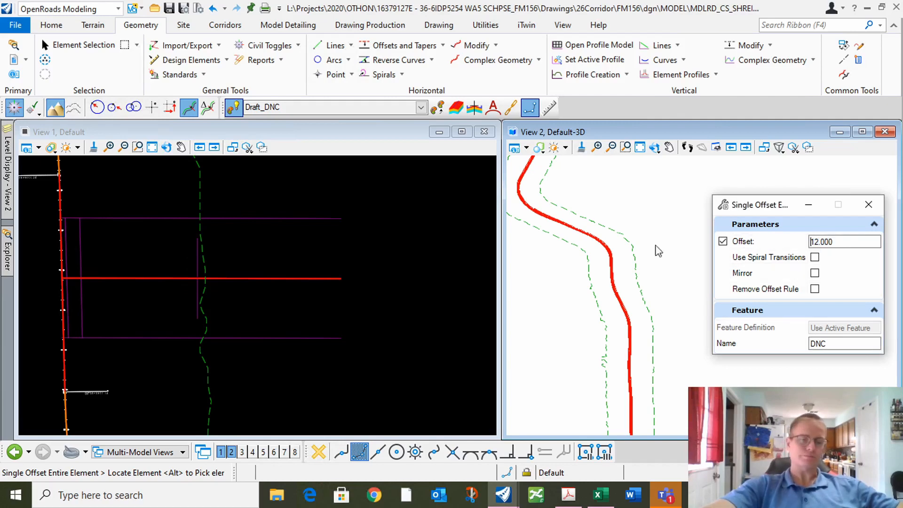
pyautogui.click(256, 279)
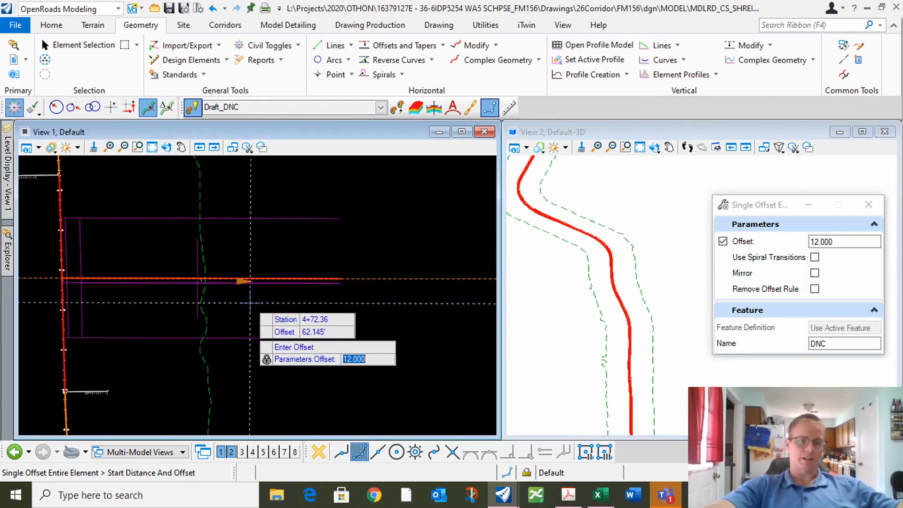
pyautogui.click(250, 303)
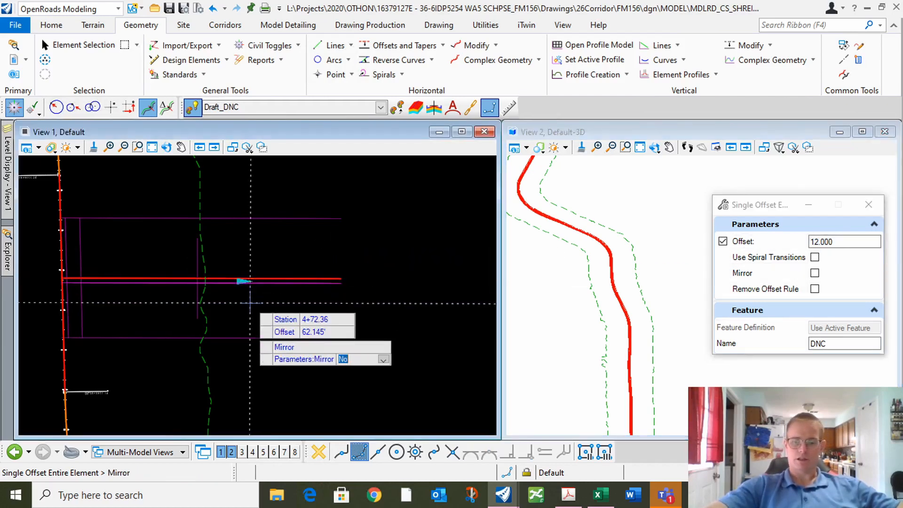
pyautogui.click(250, 302)
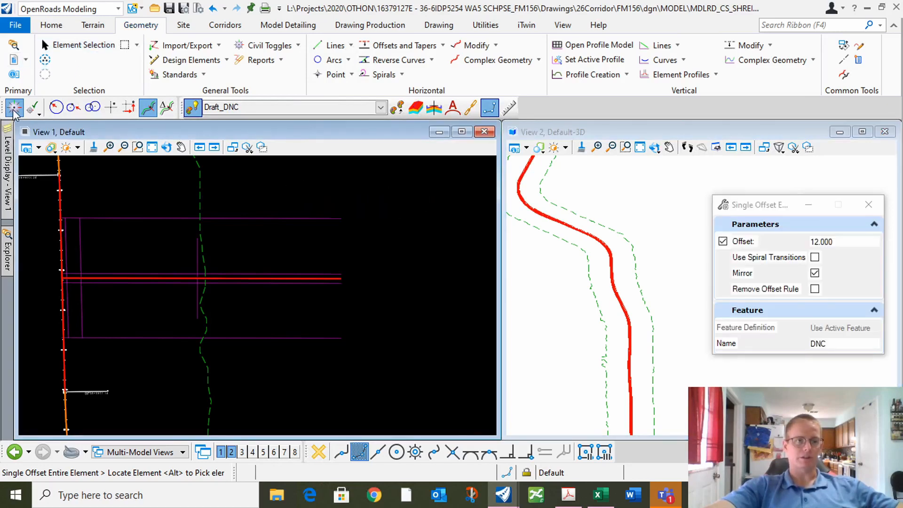
pyautogui.click(76, 46)
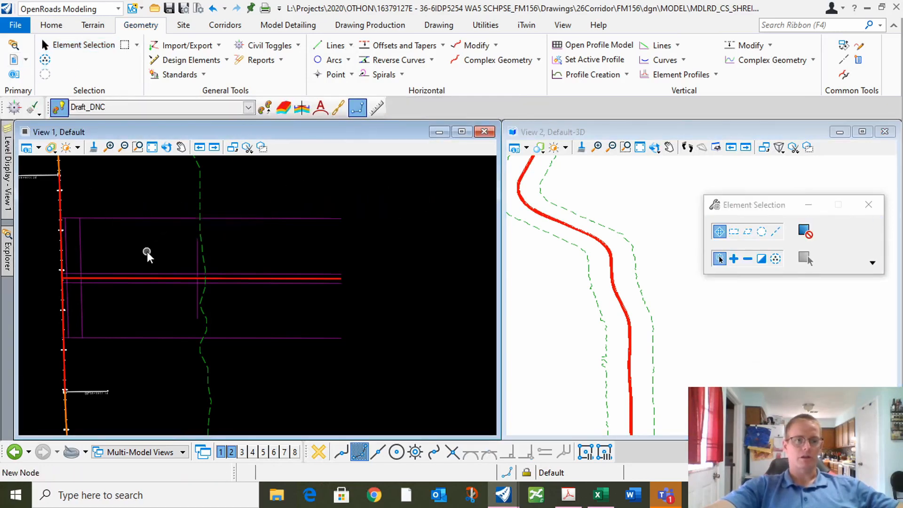
# Create a Profile From Surface for the Draft_DNC line at station 3+40 using the active terrain, all points, full range and 0.000 offsets.
pyautogui.click(627, 75)
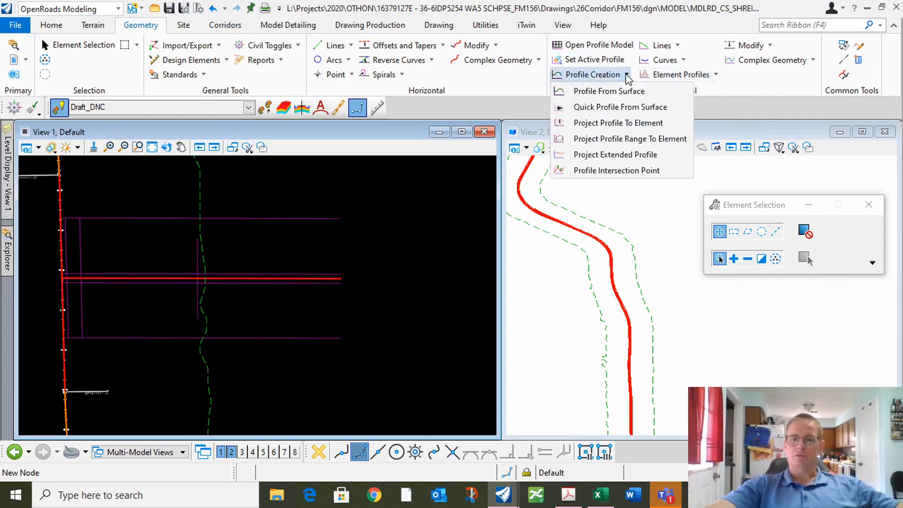
pyautogui.click(602, 92)
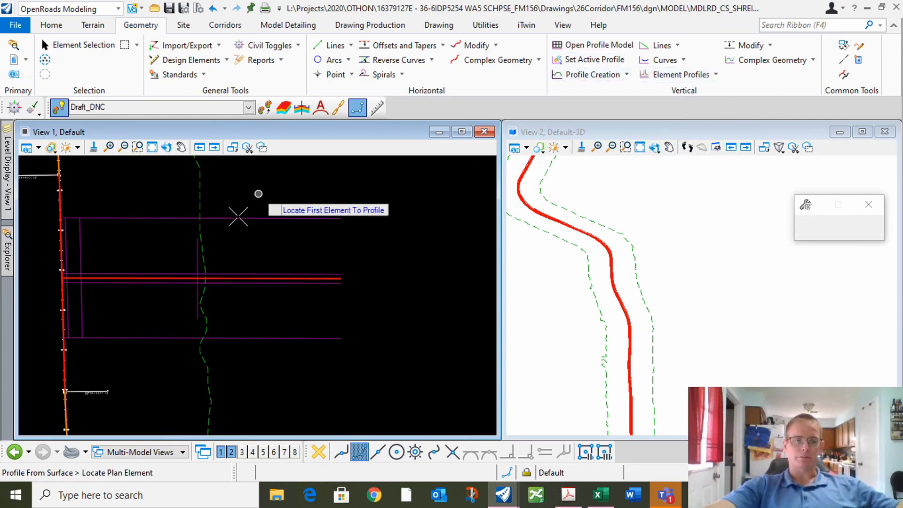
pyautogui.click(196, 265)
pyautogui.rightClick(151, 254)
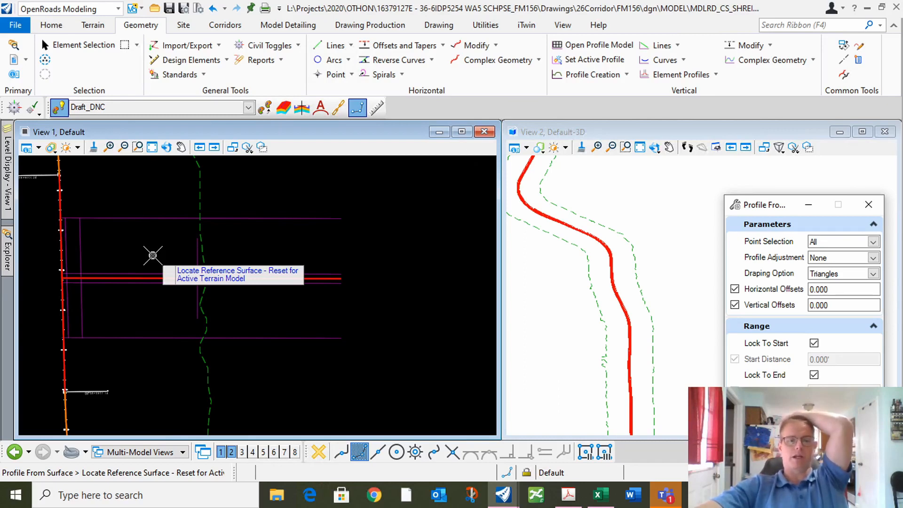
pyautogui.rightClick(152, 255)
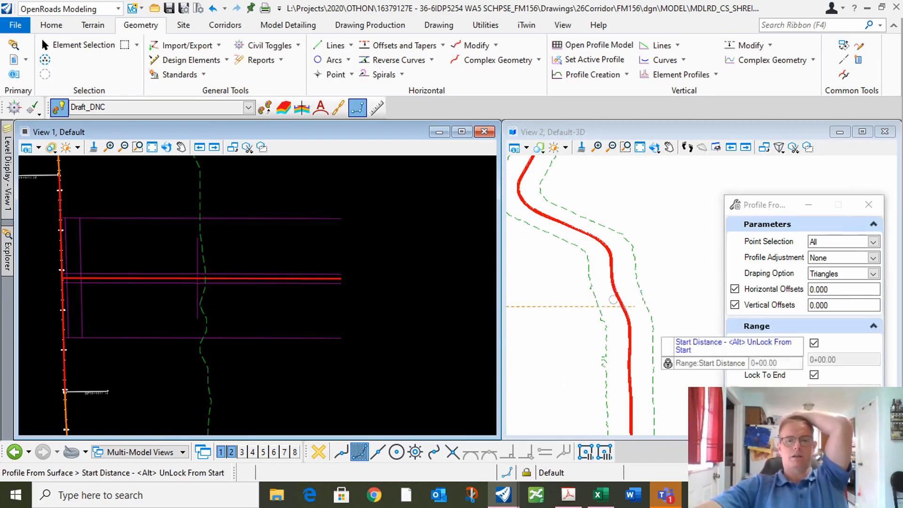
pyautogui.scroll(-3, 591, 319)
pyautogui.scroll(2, 621, 320)
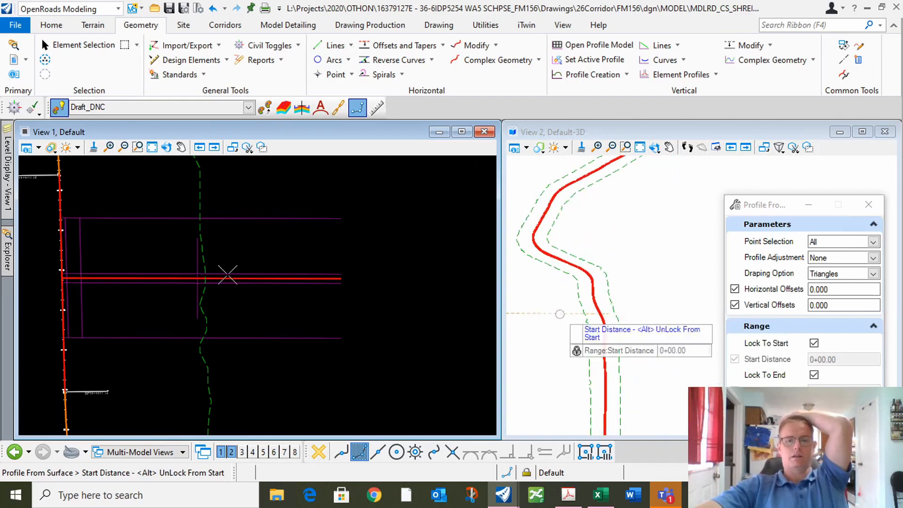
pyautogui.click(242, 241)
pyautogui.click(246, 301)
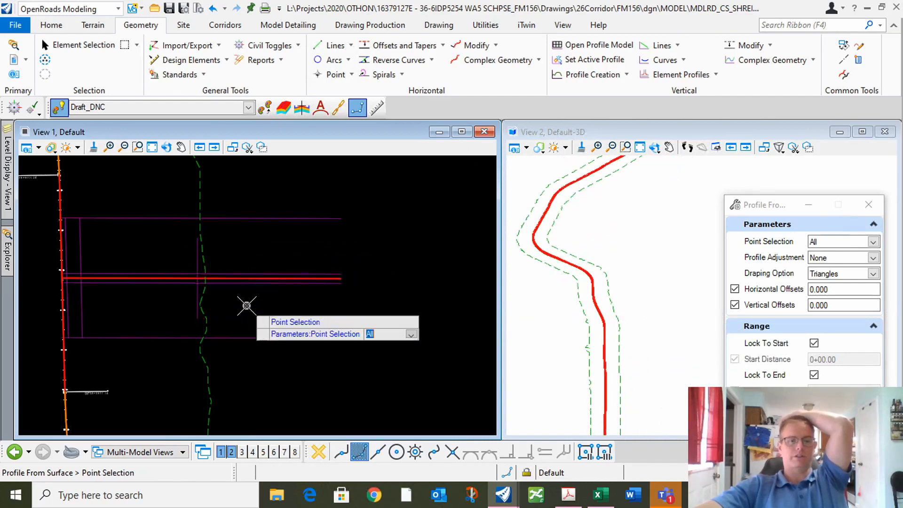
pyautogui.click(246, 306)
pyautogui.click(246, 305)
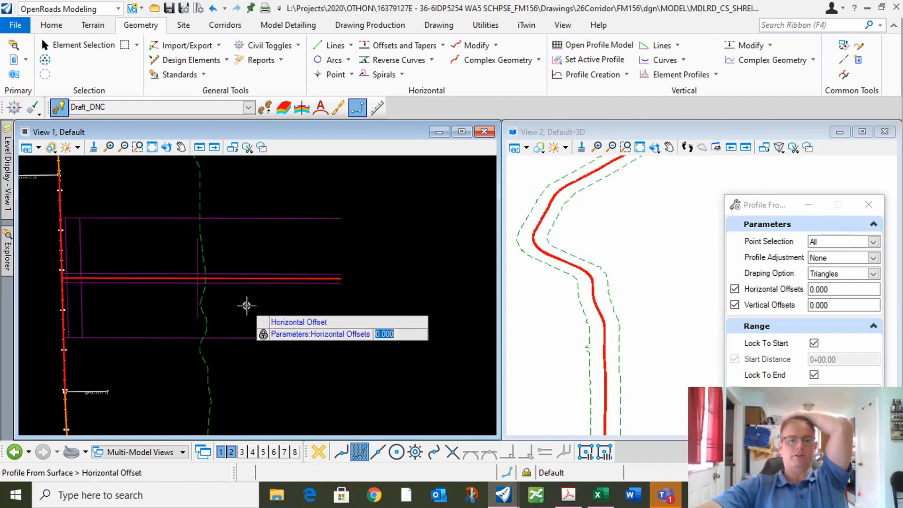
pyautogui.click(246, 306)
pyautogui.click(247, 305)
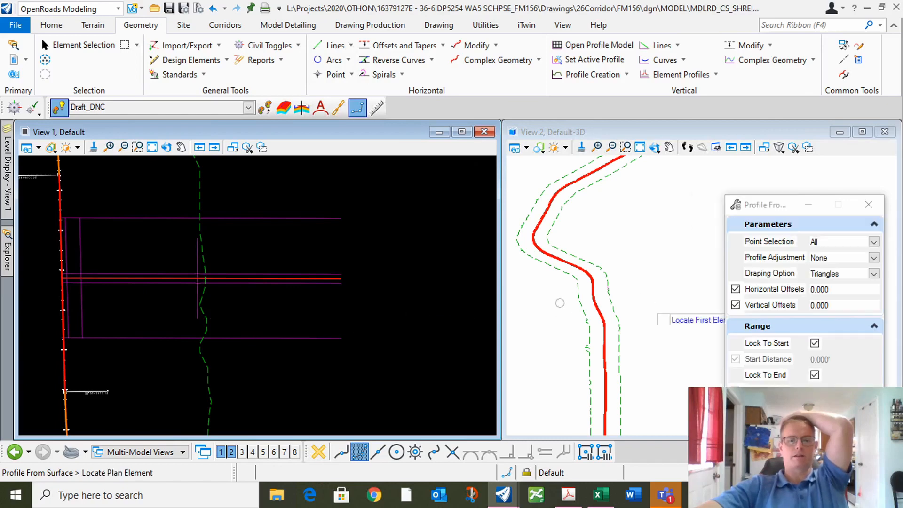
# Attach MDLRD_00_Pave_Proj.dgn as a Coincident - World reference to the Default-3D model.
pyautogui.scroll(3, 612, 291)
pyautogui.scroll(2, 612, 292)
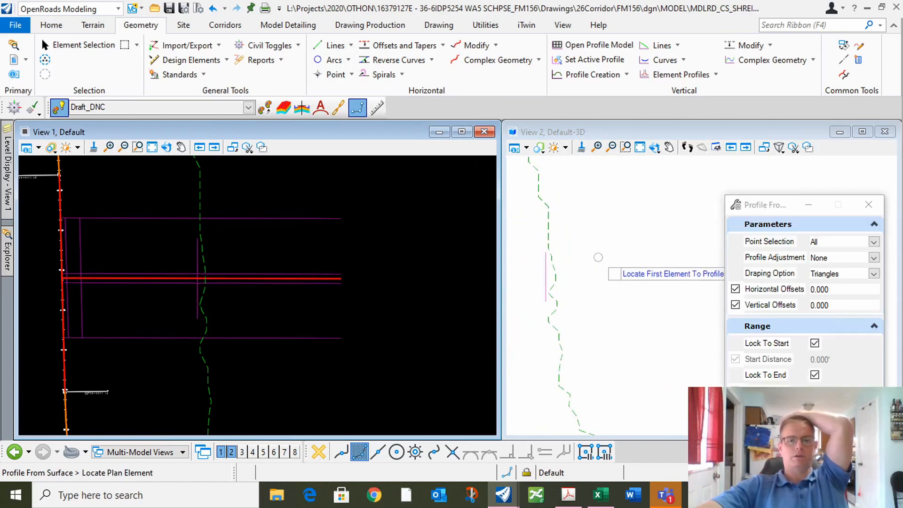
pyautogui.scroll(-2, 585, 257)
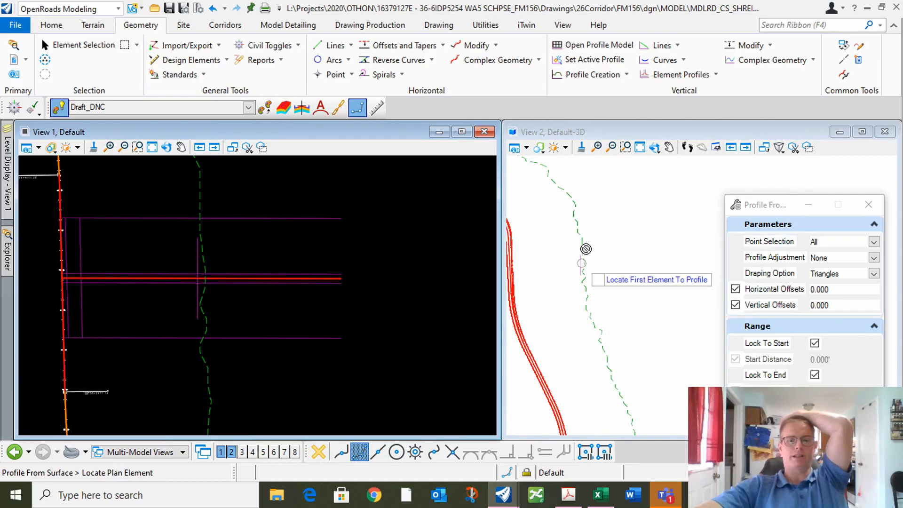
pyautogui.scroll(2, 571, 275)
pyautogui.scroll(3, 565, 273)
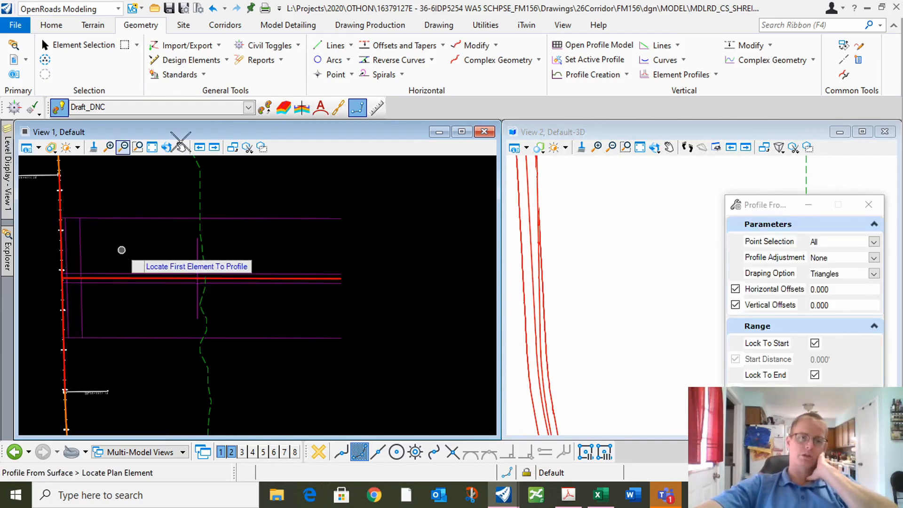
pyautogui.click(570, 135)
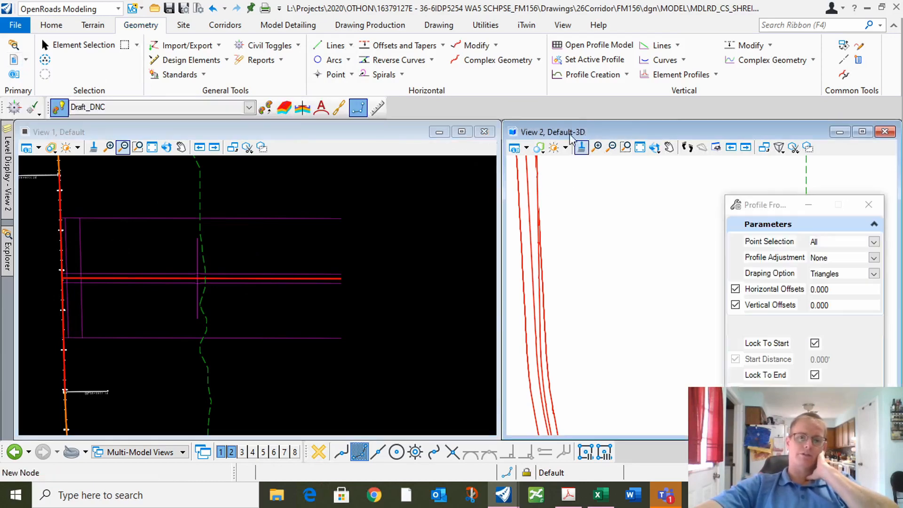
pyautogui.click(13, 59)
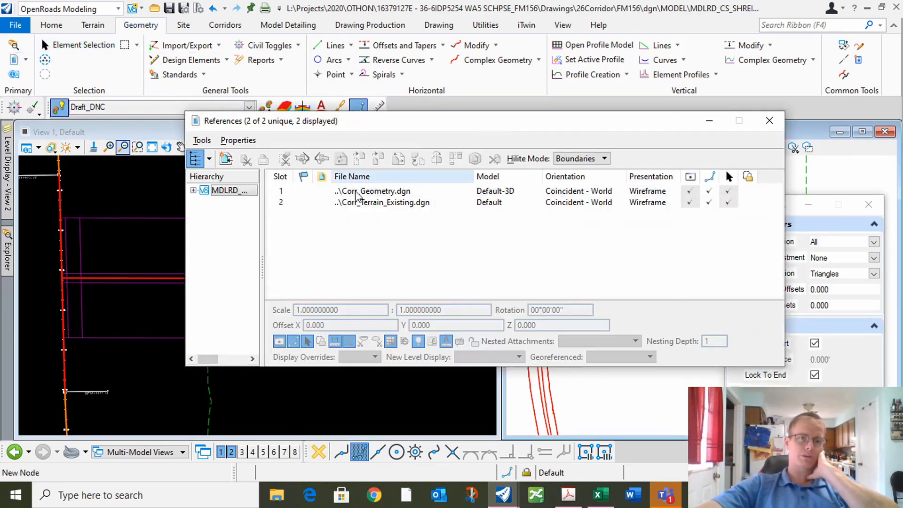
pyautogui.rightClick(365, 202)
pyautogui.click(387, 163)
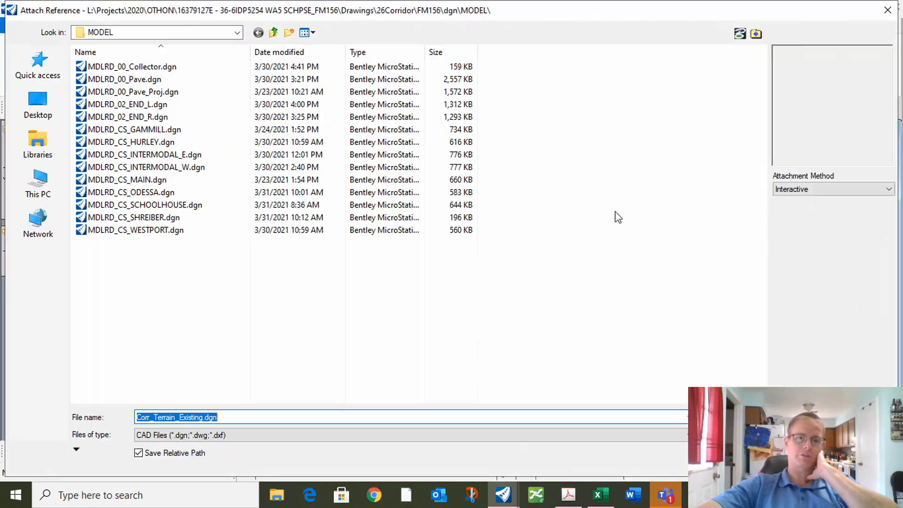
pyautogui.click(149, 92)
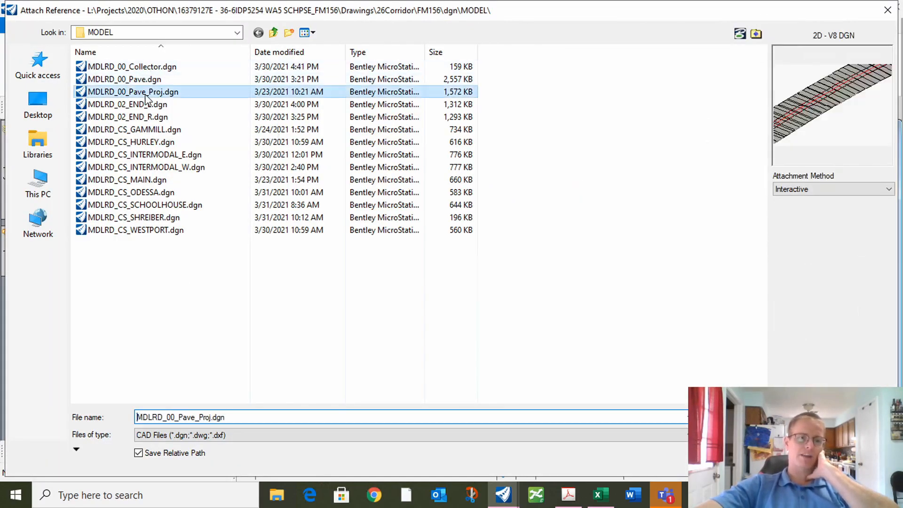
pyautogui.doubleClick(148, 92)
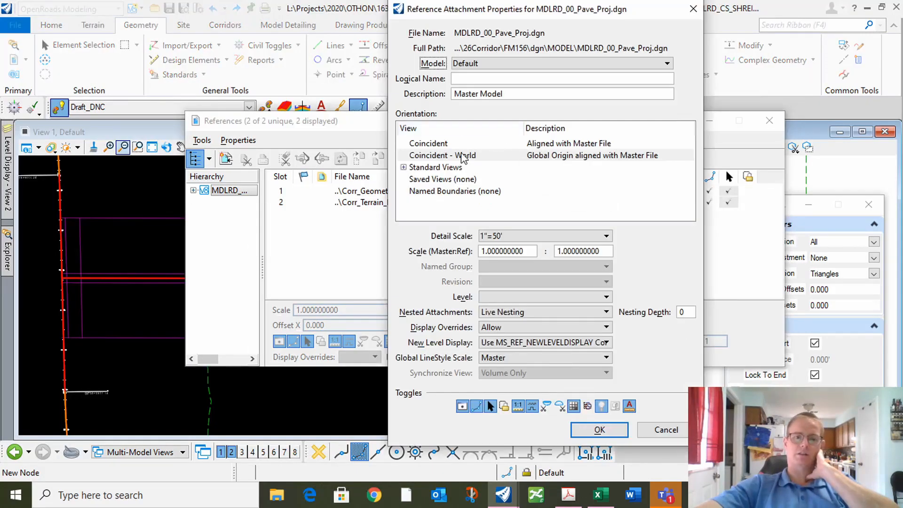
pyautogui.click(465, 155)
pyautogui.click(599, 429)
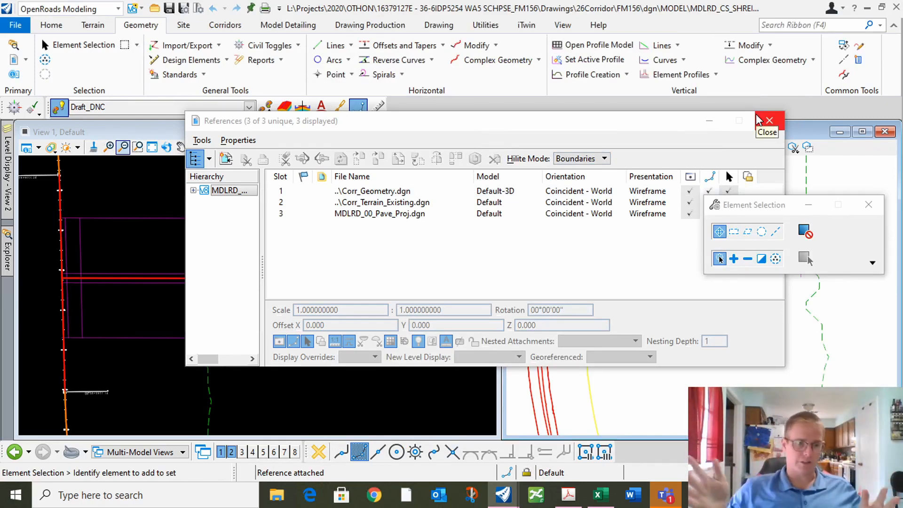
pyautogui.click(770, 121)
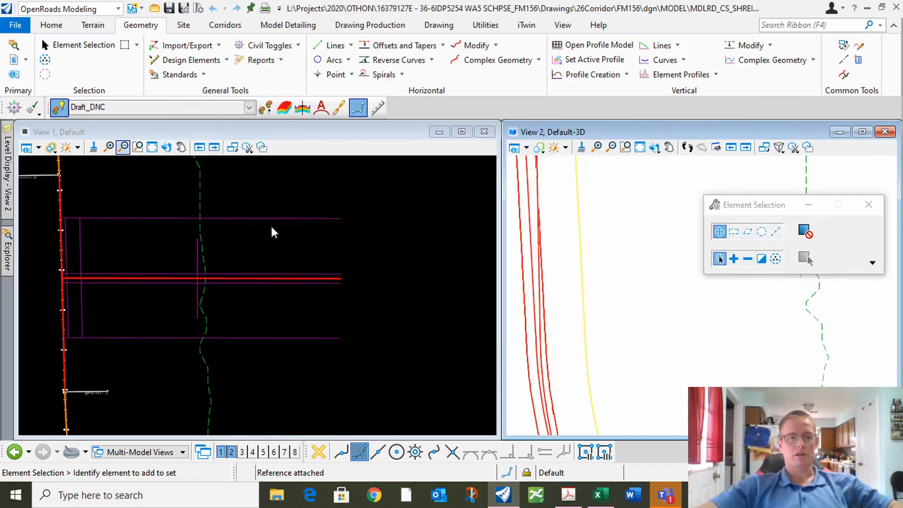
# Attach MDLRD_00_Pave_Proj.dgn as a Coincident - World reference to the Default plan model.
pyautogui.scroll(-2, 212, 242)
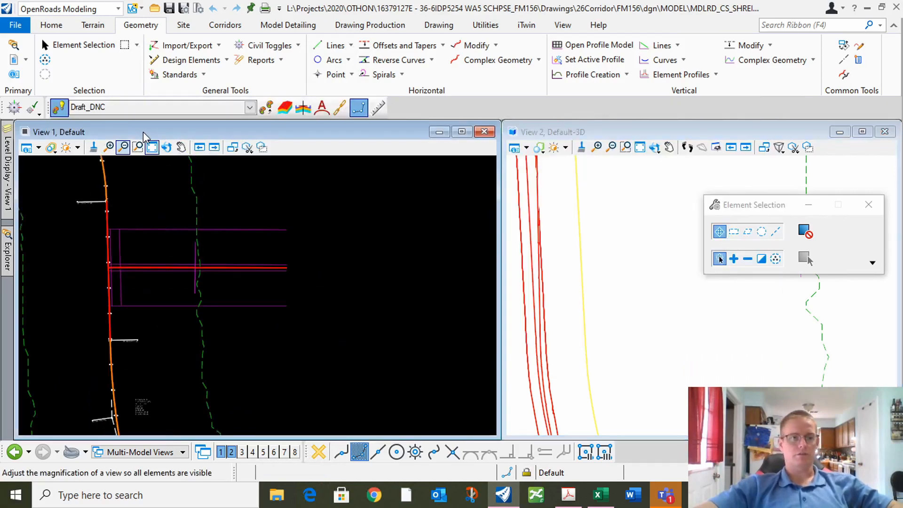
pyautogui.click(15, 60)
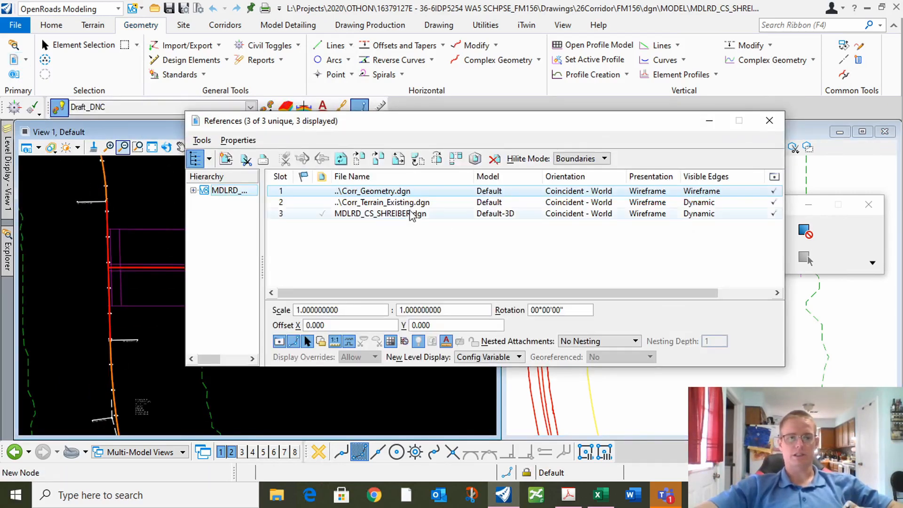
pyautogui.rightClick(399, 248)
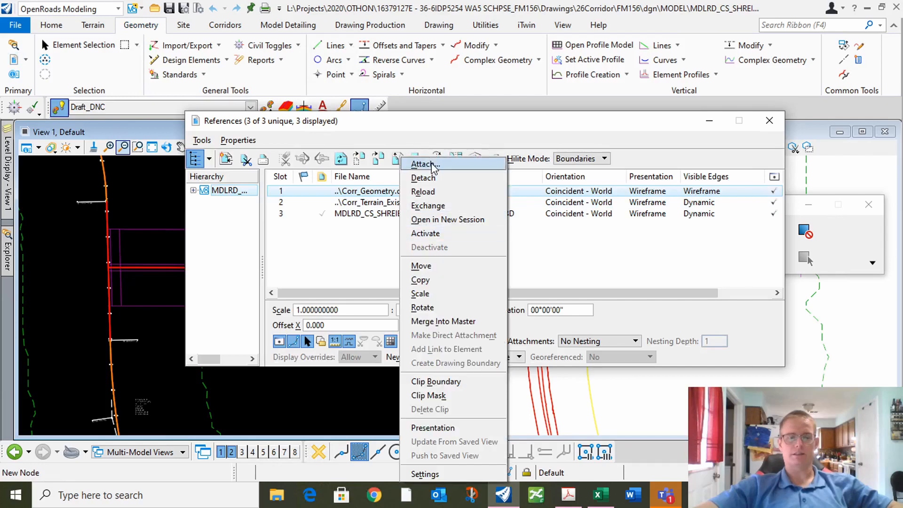
pyautogui.click(432, 166)
pyautogui.click(142, 92)
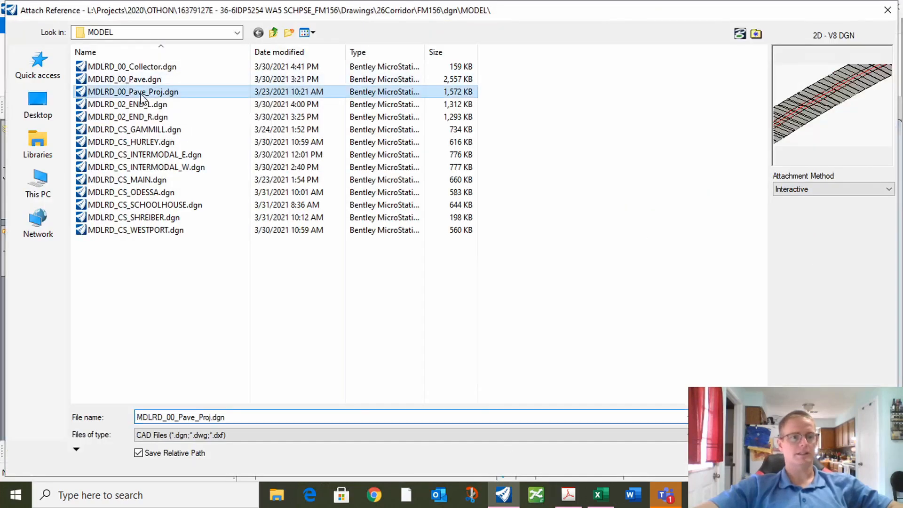
pyautogui.doubleClick(141, 92)
pyautogui.click(469, 156)
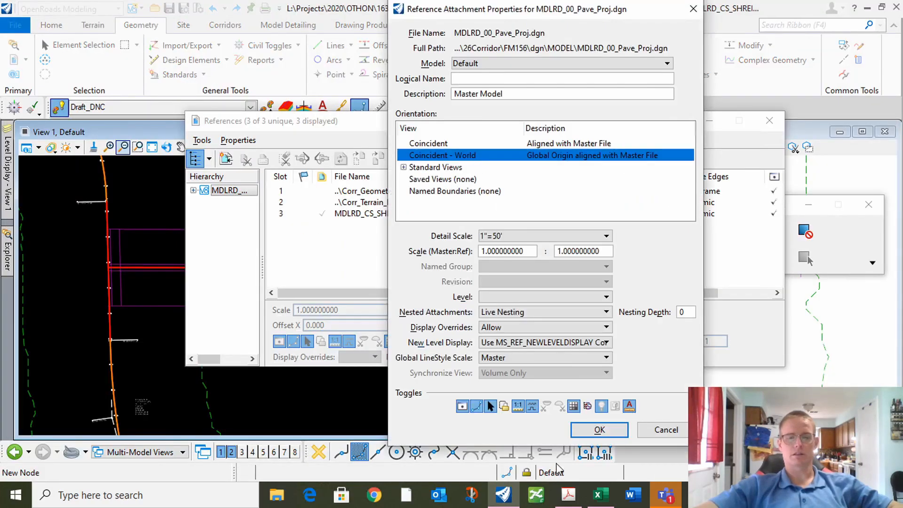
pyautogui.click(599, 430)
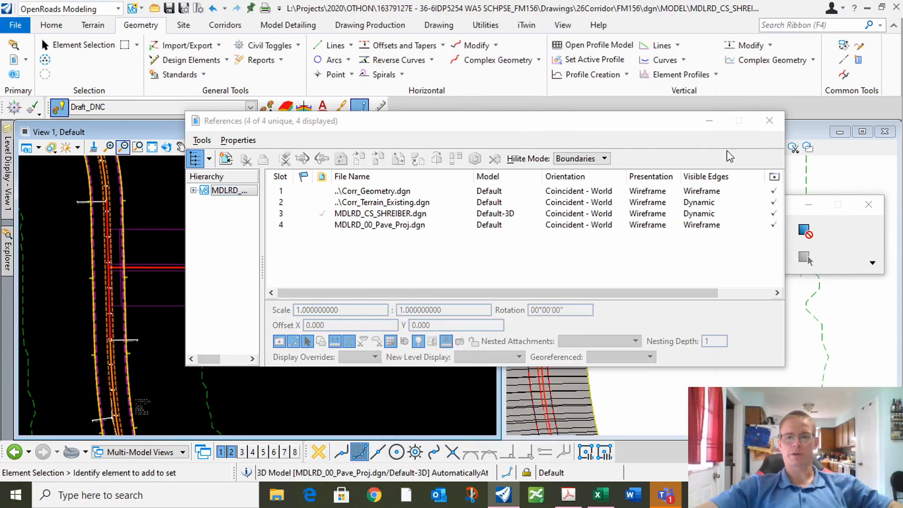
pyautogui.click(769, 122)
# Turn off the display of the MDLRD_00_Pave_Proj.dgn reference in the plan view.
pyautogui.scroll(2, 101, 278)
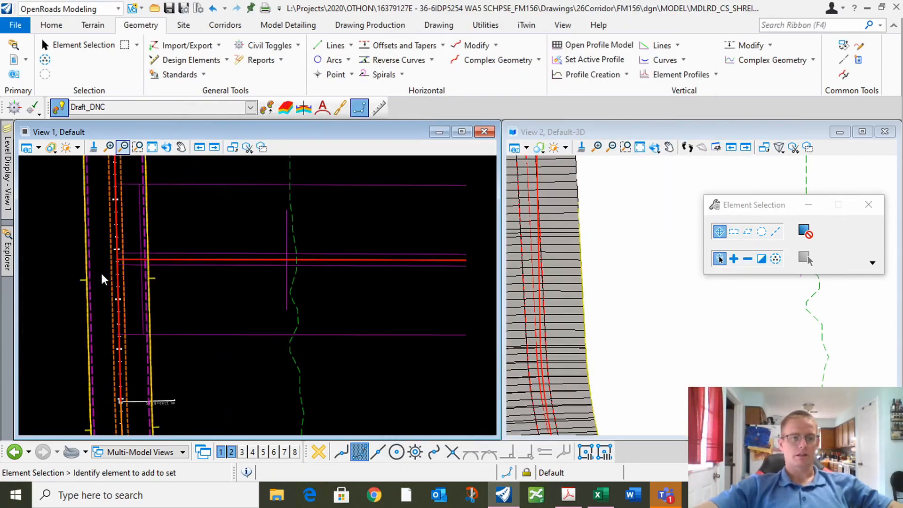
pyautogui.scroll(2, 120, 262)
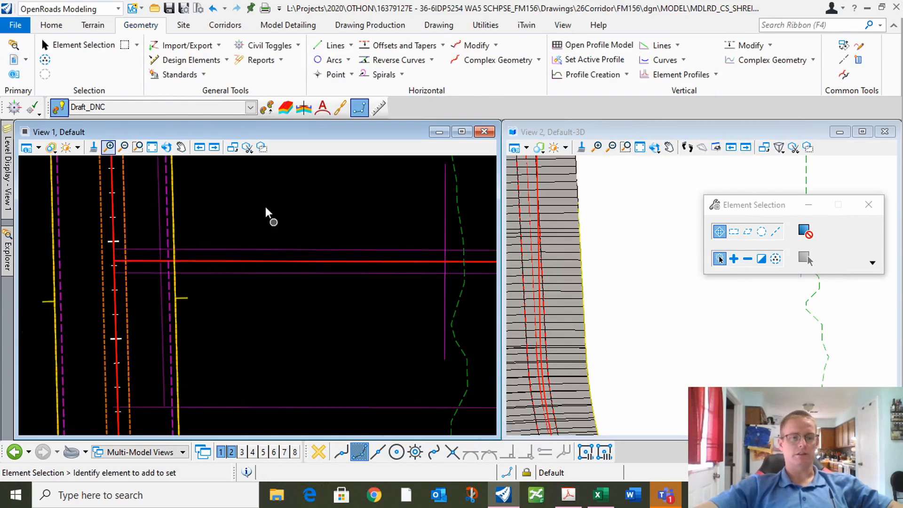
pyautogui.click(14, 61)
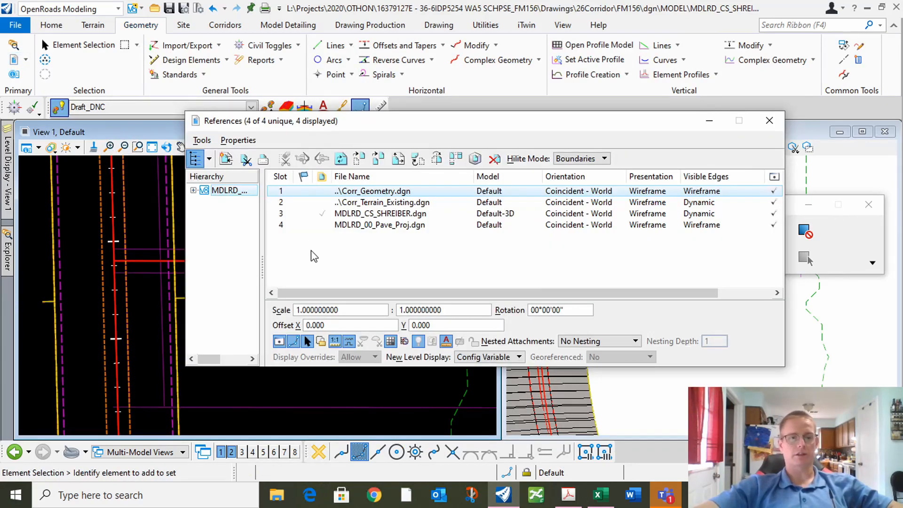
pyautogui.click(404, 226)
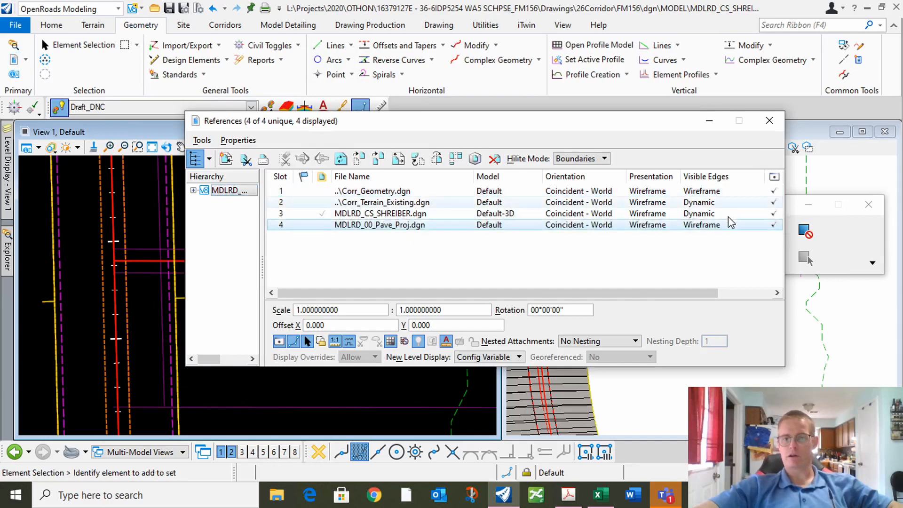
pyautogui.click(774, 225)
pyautogui.click(770, 121)
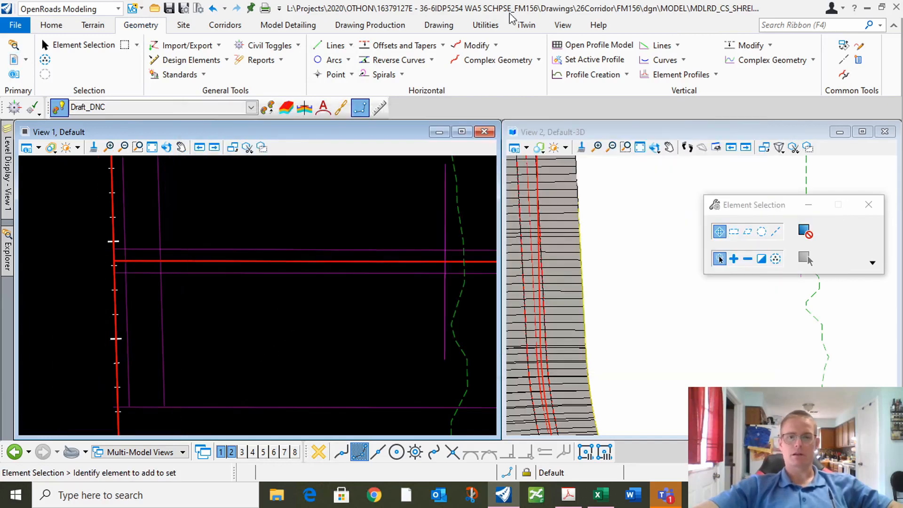
# Create Profiles From Surface for the two Draft_DNC cross lines nearest the mainline, using the Pave_Proj corridor as reference surface, with all points and 0.000 offsets.
pyautogui.click(627, 75)
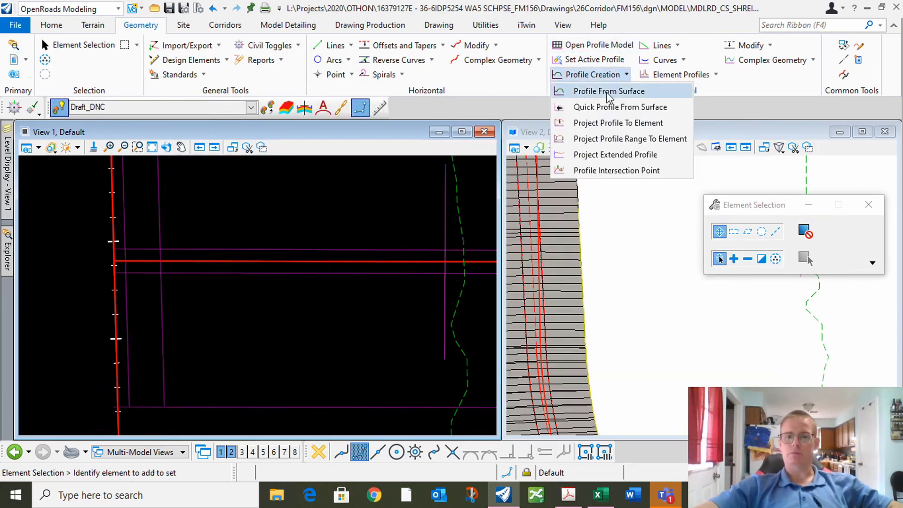
pyautogui.click(608, 92)
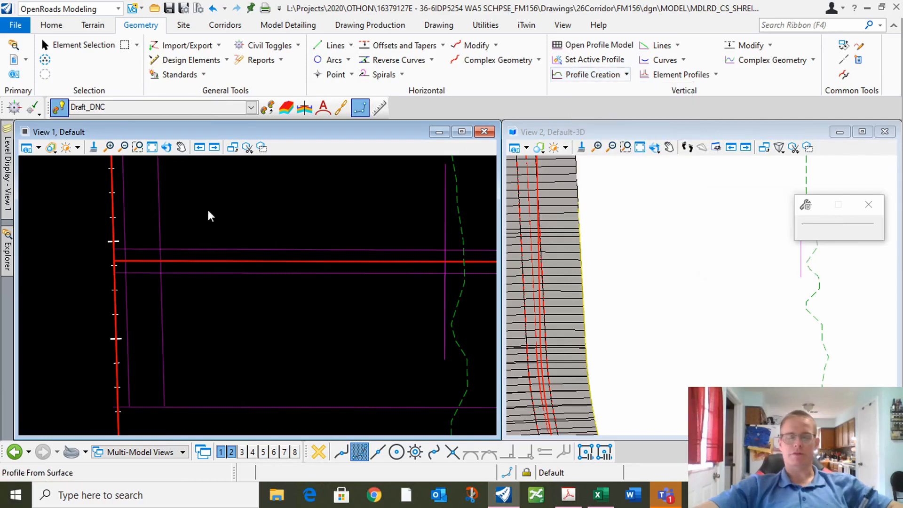
pyautogui.click(127, 312)
pyautogui.click(165, 303)
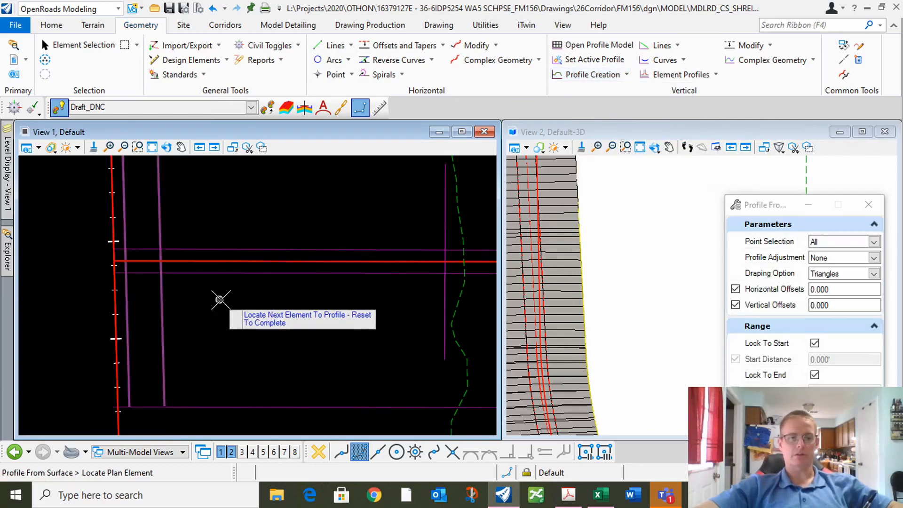
pyautogui.rightClick(220, 300)
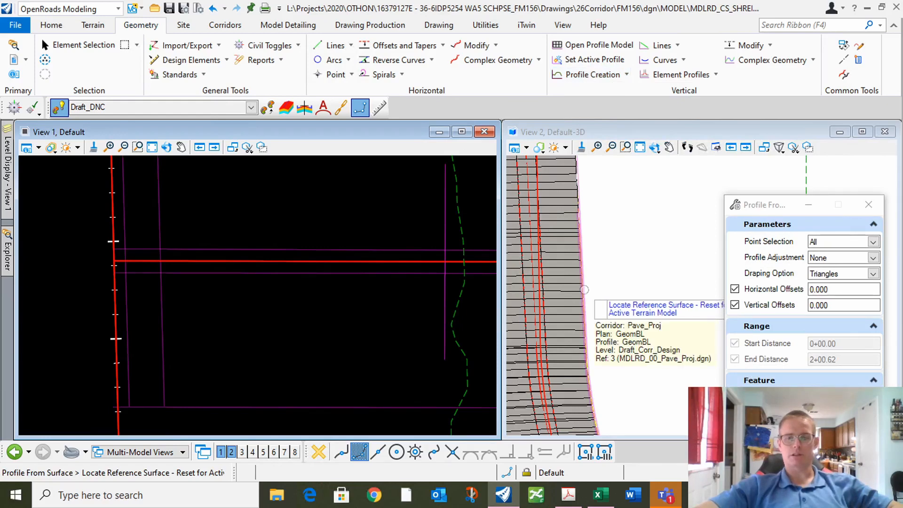
pyautogui.click(586, 317)
pyautogui.click(237, 224)
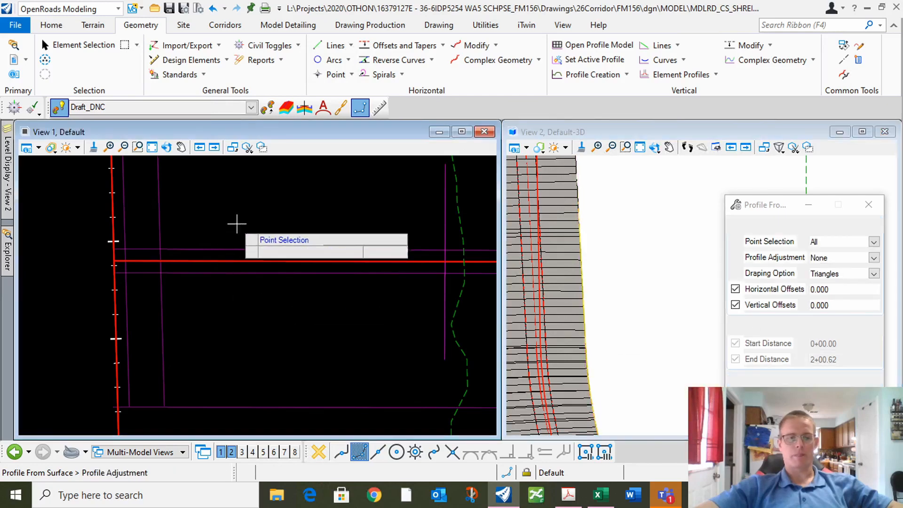
pyautogui.click(237, 223)
pyautogui.click(237, 224)
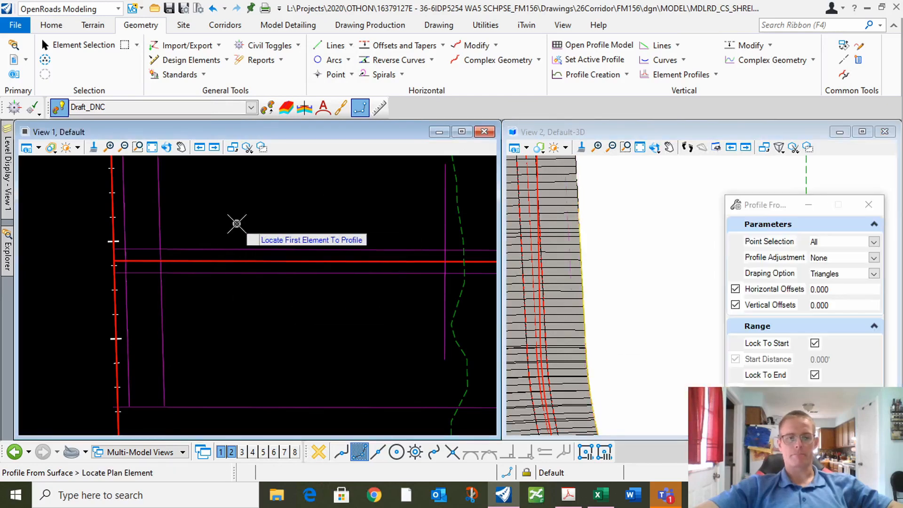
# Turn off the display of the MDLRD_00_Pave_Proj.dgn Default-3D reference in the 3D model.
pyautogui.click(616, 135)
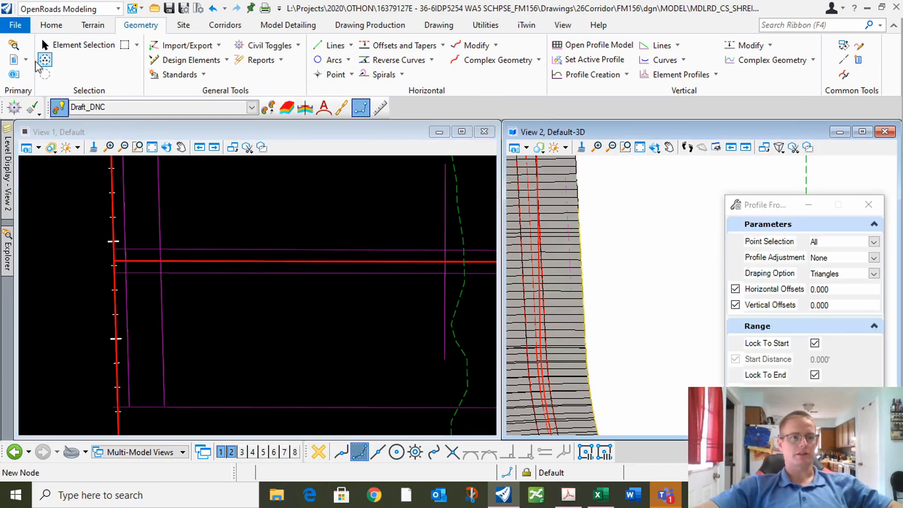
pyautogui.click(14, 61)
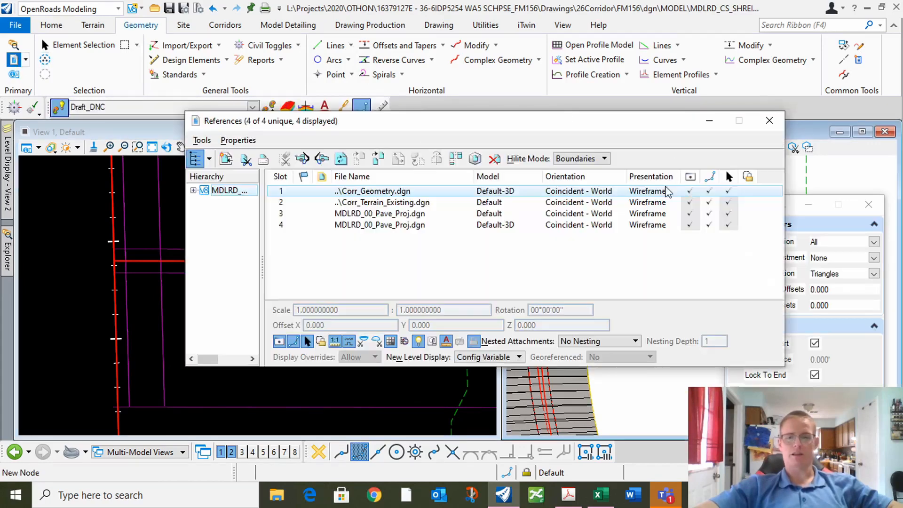
pyautogui.click(690, 225)
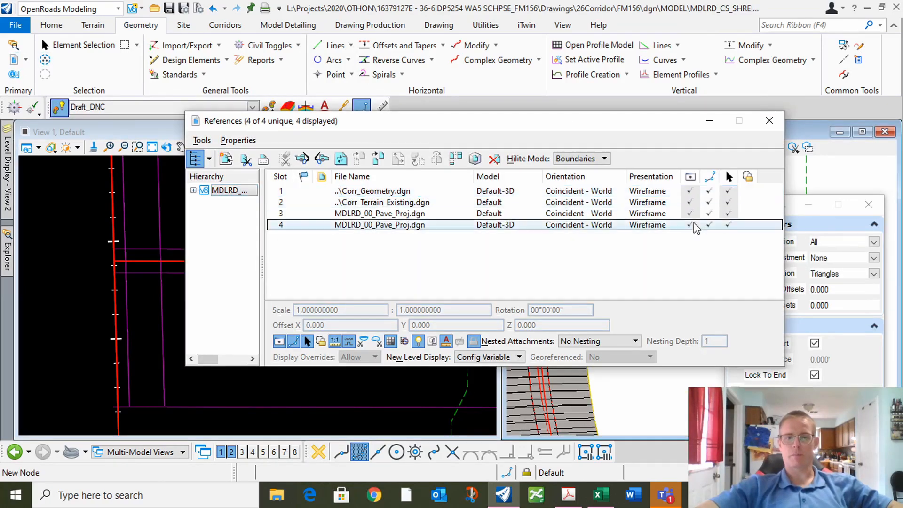
pyautogui.click(770, 121)
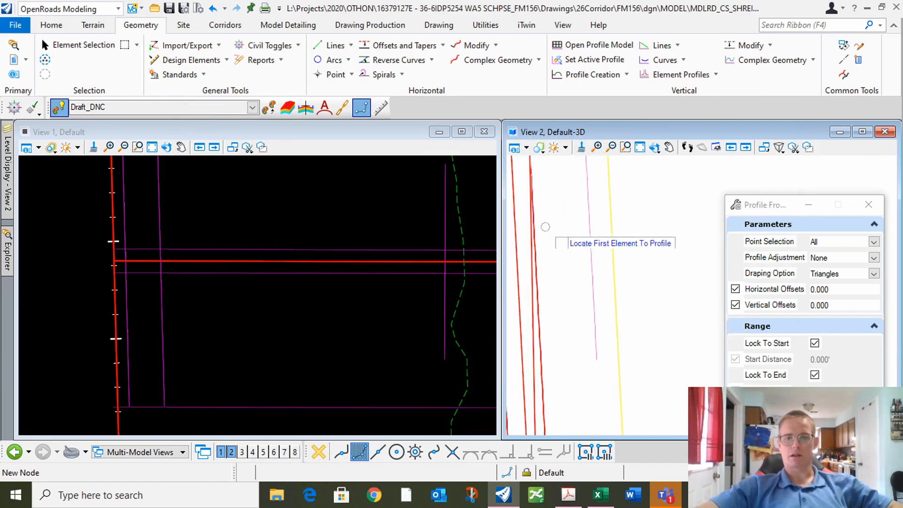
pyautogui.scroll(-3, 559, 242)
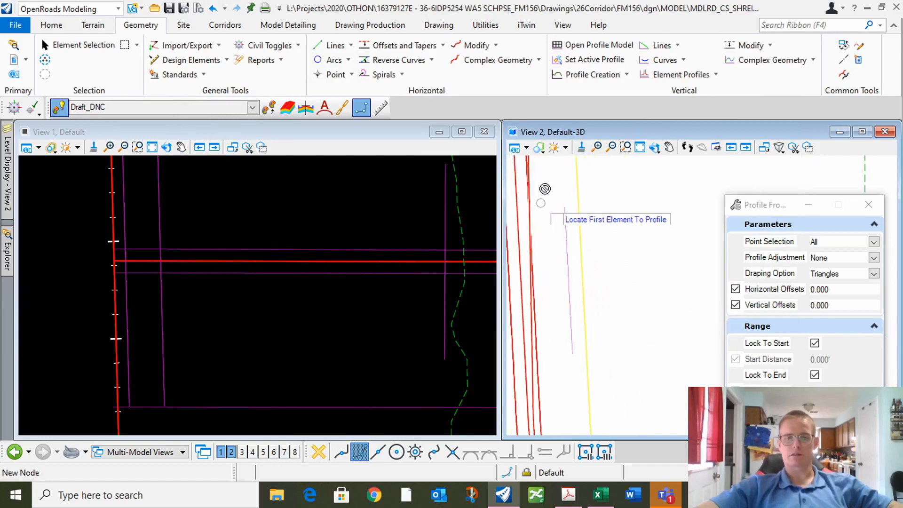
pyautogui.scroll(3, 540, 210)
pyautogui.rightClick(270, 212)
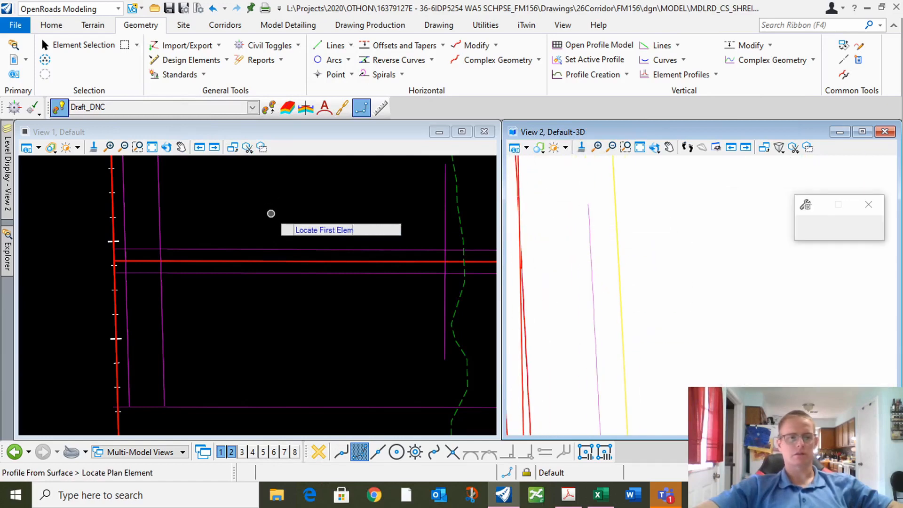
# Switch to the 4 Views Plan/Profile/XS/3D layout and open the profile of cross line DNC3 in View 5.
pyautogui.click(71, 45)
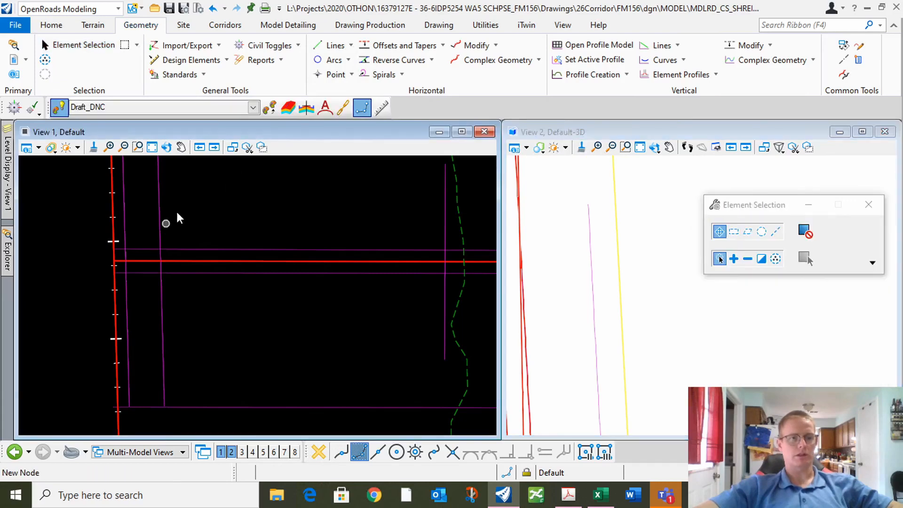
pyautogui.rightClick(177, 211)
pyautogui.moveTo(250, 184)
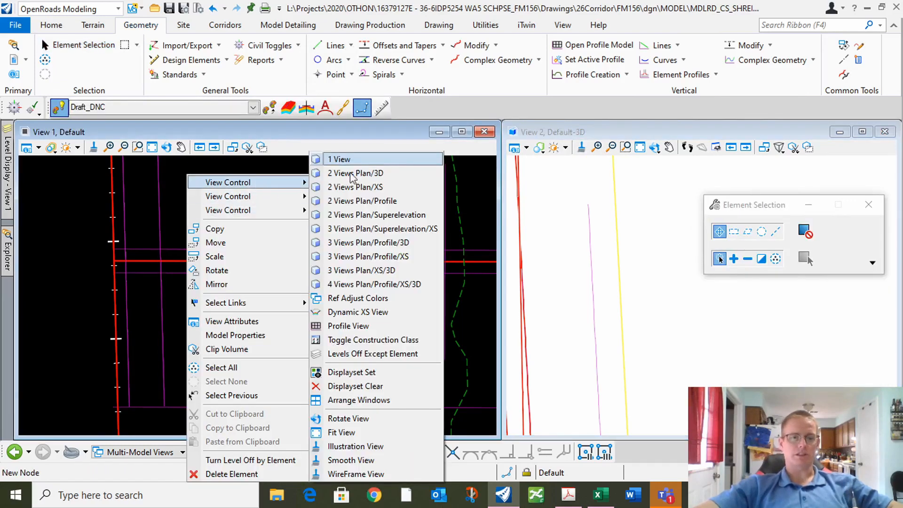
pyautogui.click(353, 285)
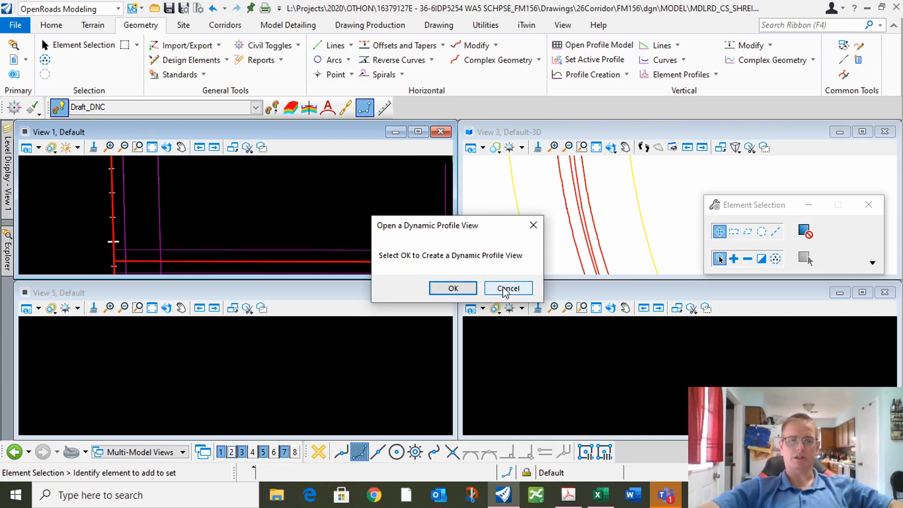
pyautogui.click(453, 289)
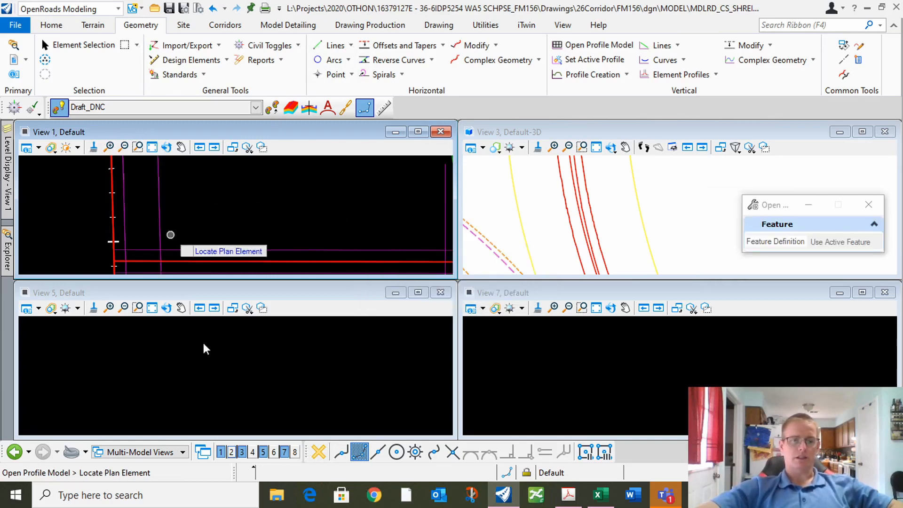
pyautogui.click(212, 389)
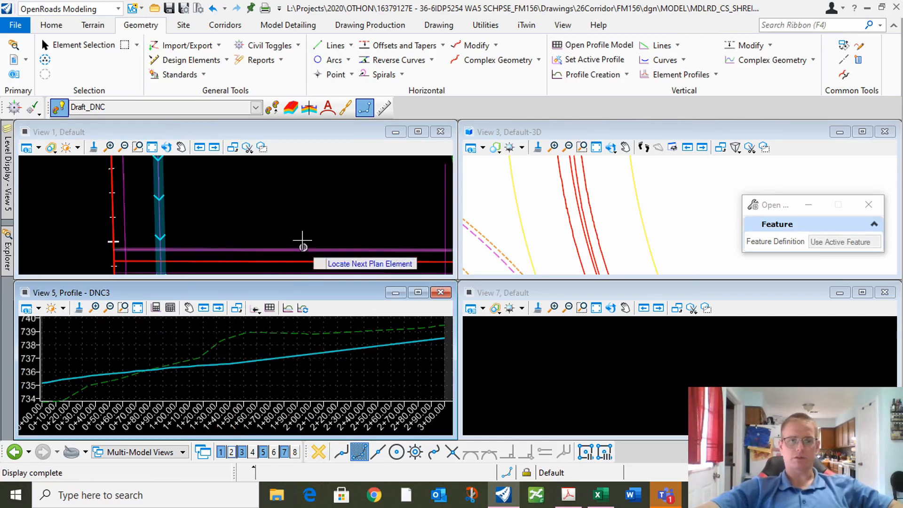
pyautogui.click(70, 44)
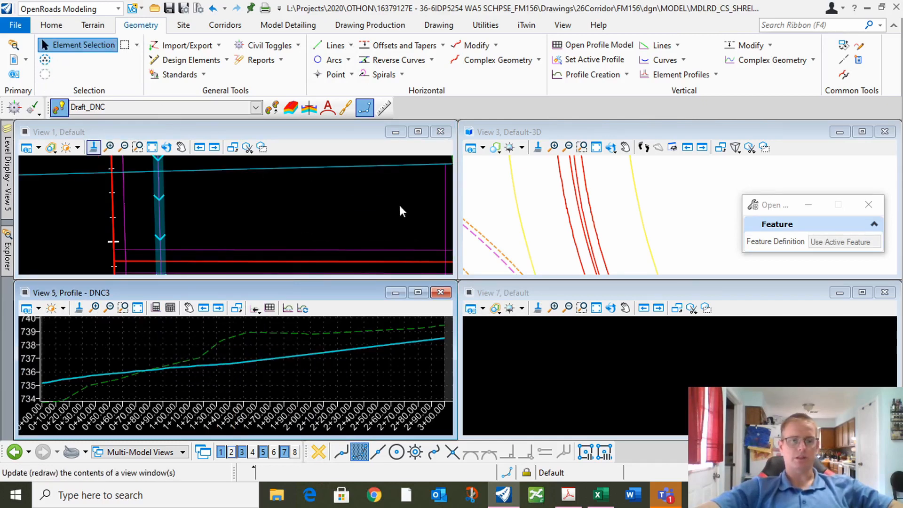
pyautogui.click(312, 217)
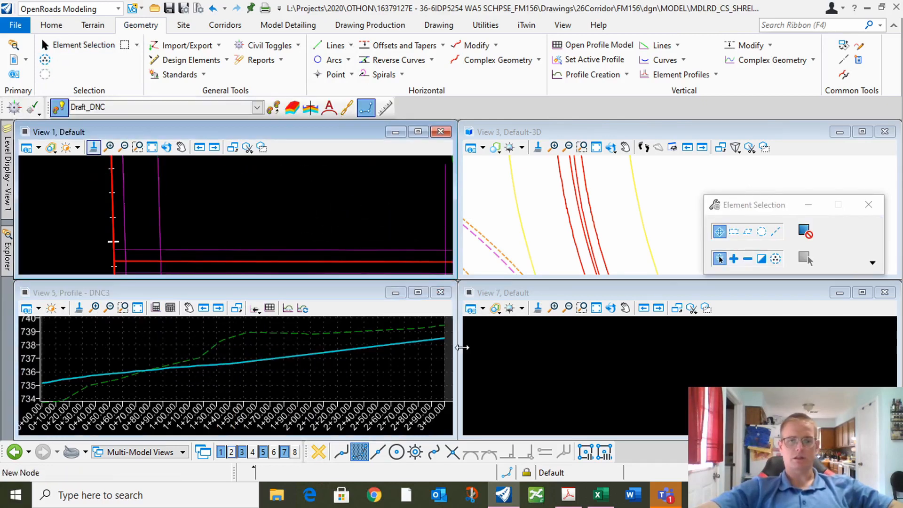
# Decline the dynamic cross section view and show the profile of cross line DNC2, nearest the mainline, in View 5.
pyautogui.click(128, 225)
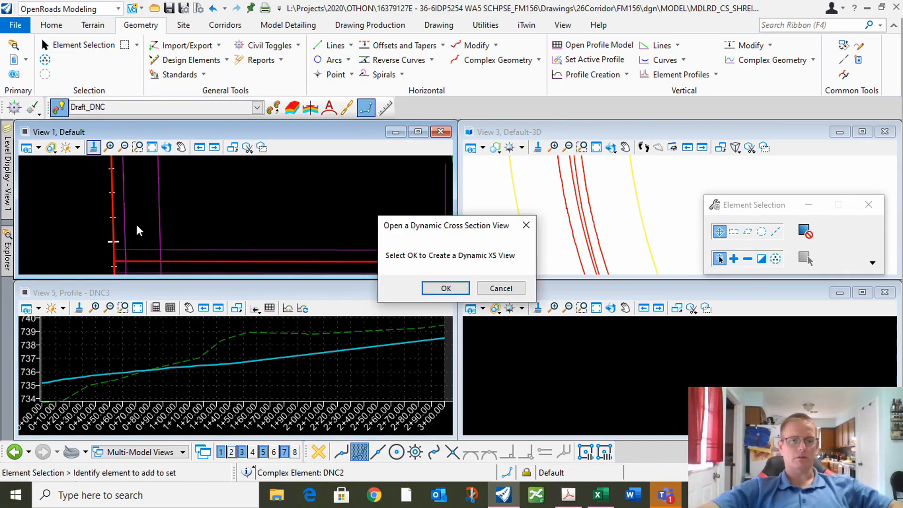
pyautogui.click(509, 288)
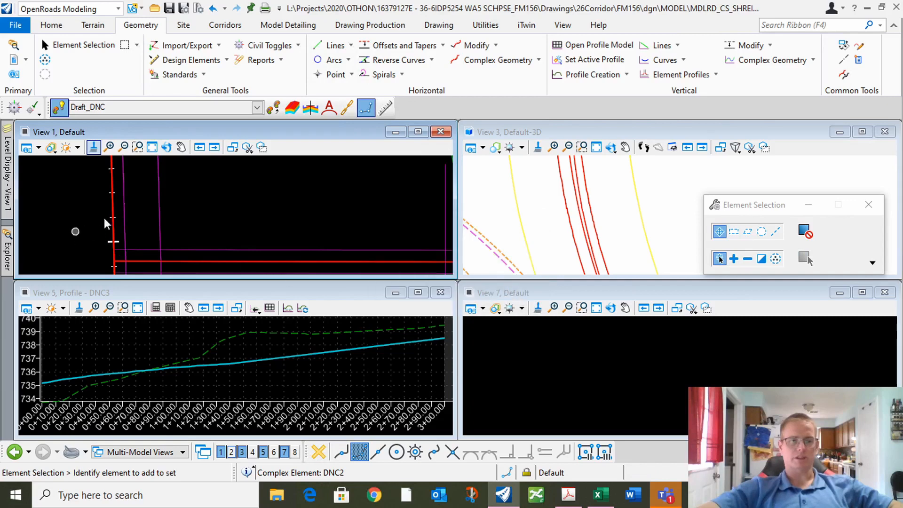
pyautogui.moveTo(125, 219)
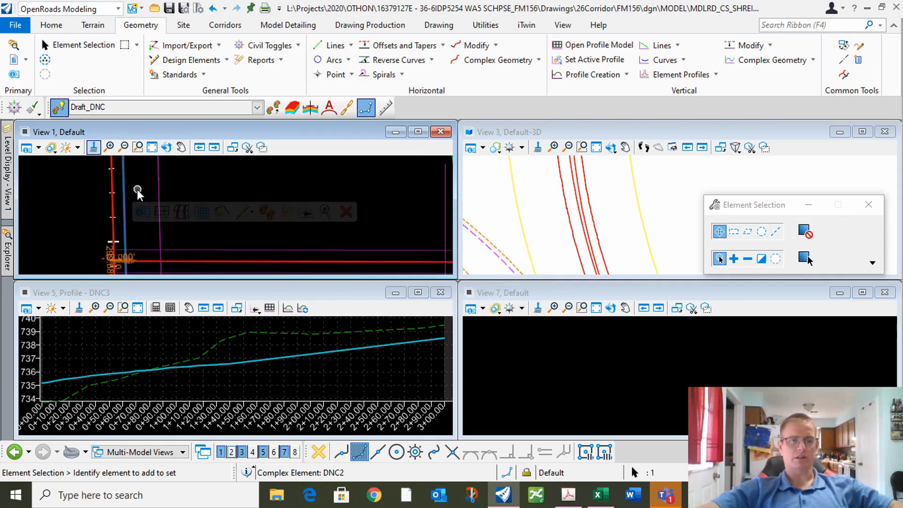
pyautogui.click(160, 213)
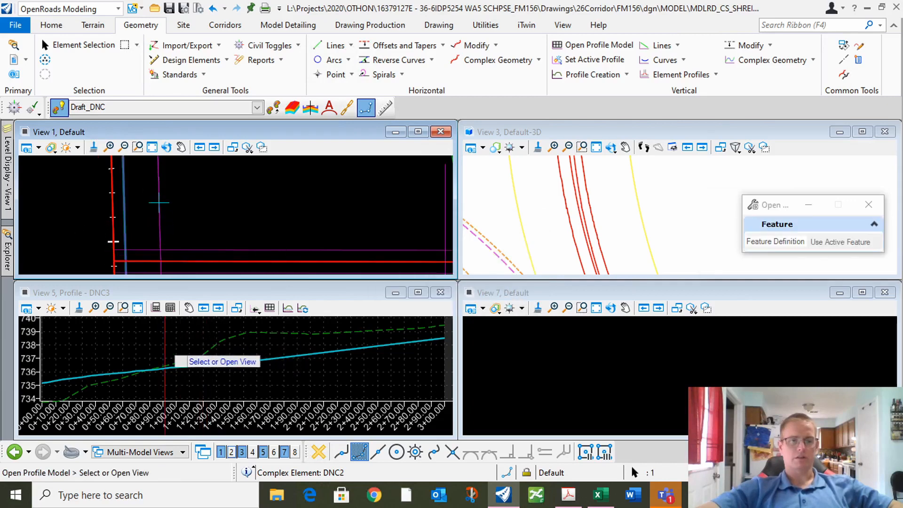
pyautogui.click(169, 350)
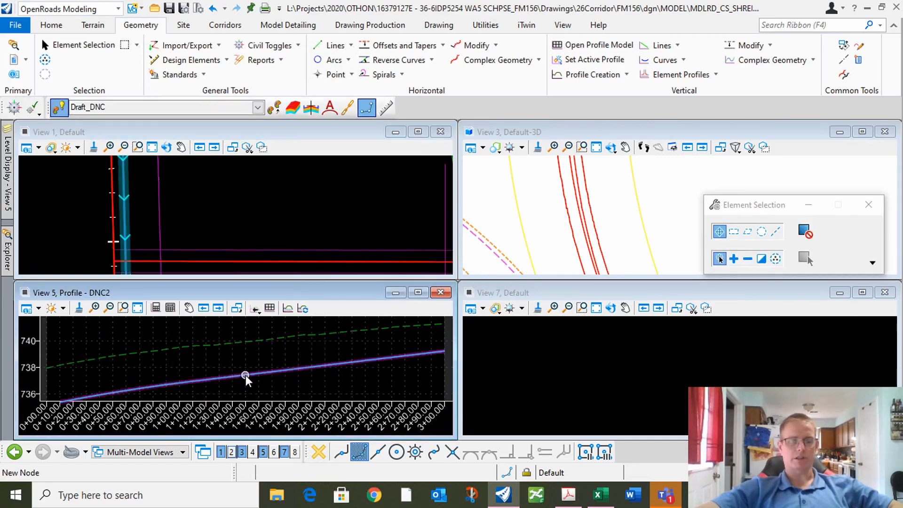
pyautogui.click(283, 206)
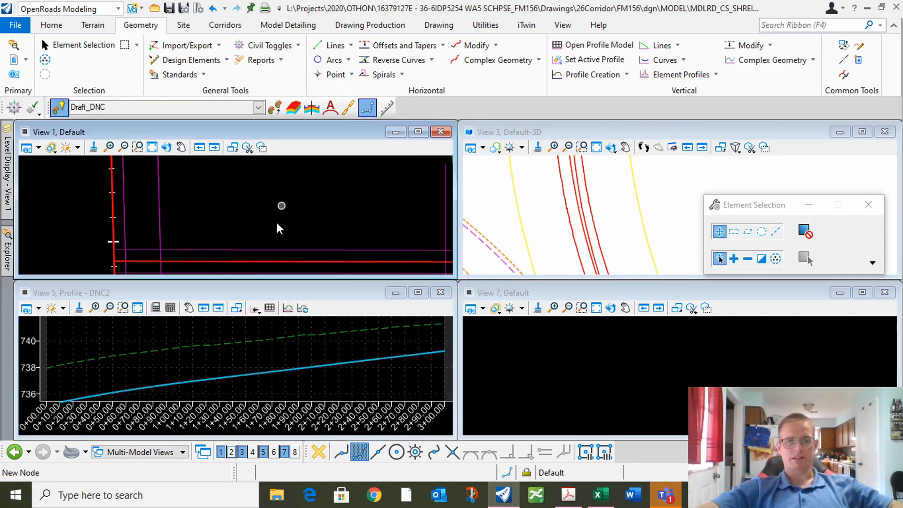
# Turn off the display of the MDLRD_00_Pave_Proj.dgn Default model reference in the 3D view.
pyautogui.scroll(-5, 560, 207)
pyautogui.scroll(-4, 570, 219)
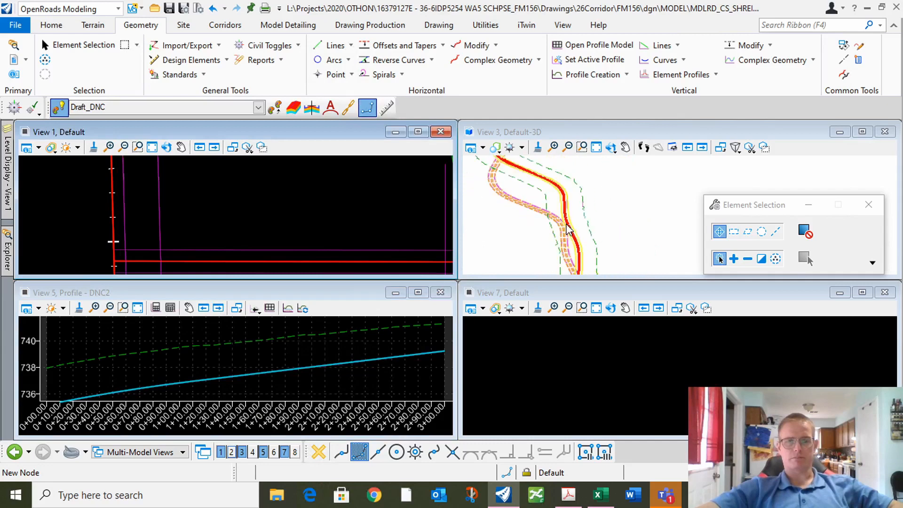
pyautogui.scroll(3, 568, 229)
pyautogui.scroll(4, 582, 216)
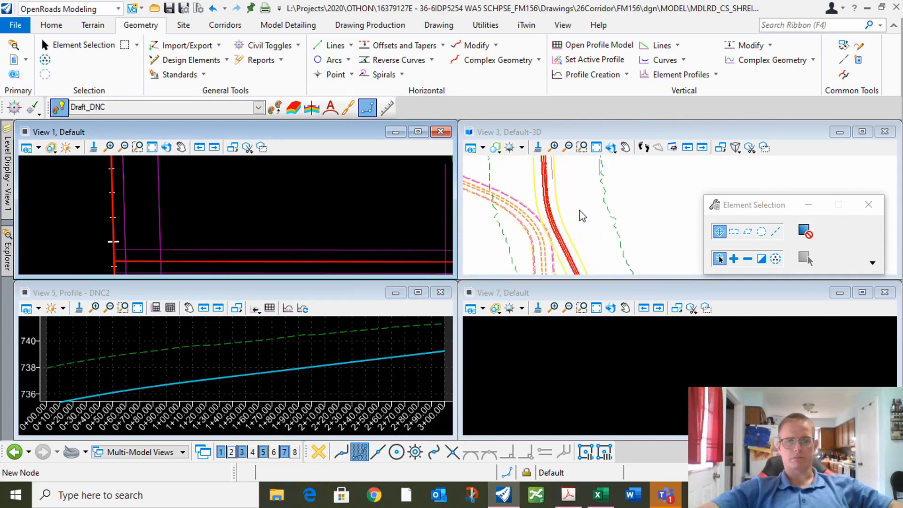
pyautogui.click(582, 202)
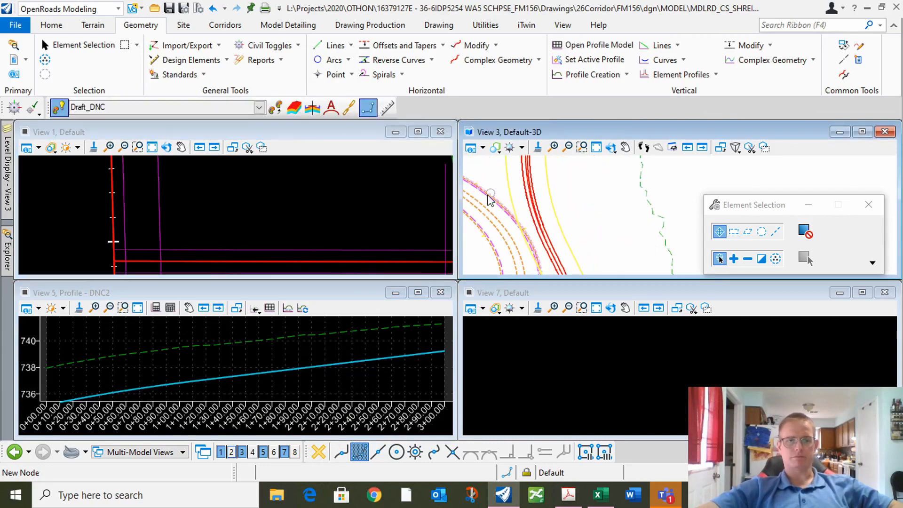
pyautogui.click(13, 59)
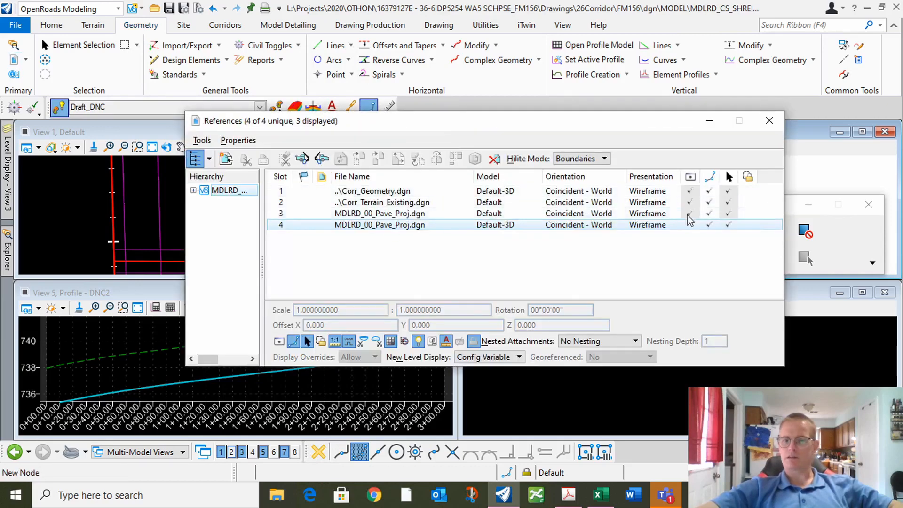
pyautogui.click(748, 214)
pyautogui.click(770, 121)
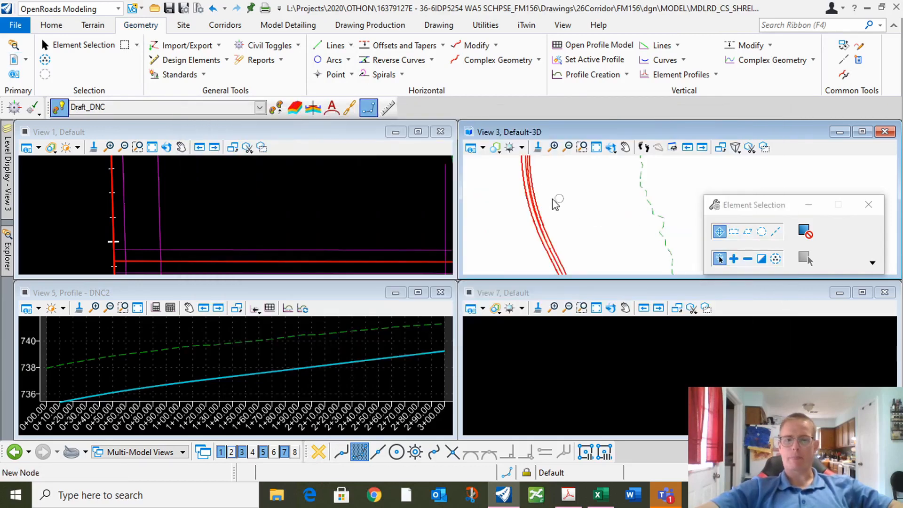
pyautogui.scroll(-4, 553, 200)
pyautogui.scroll(4, 561, 182)
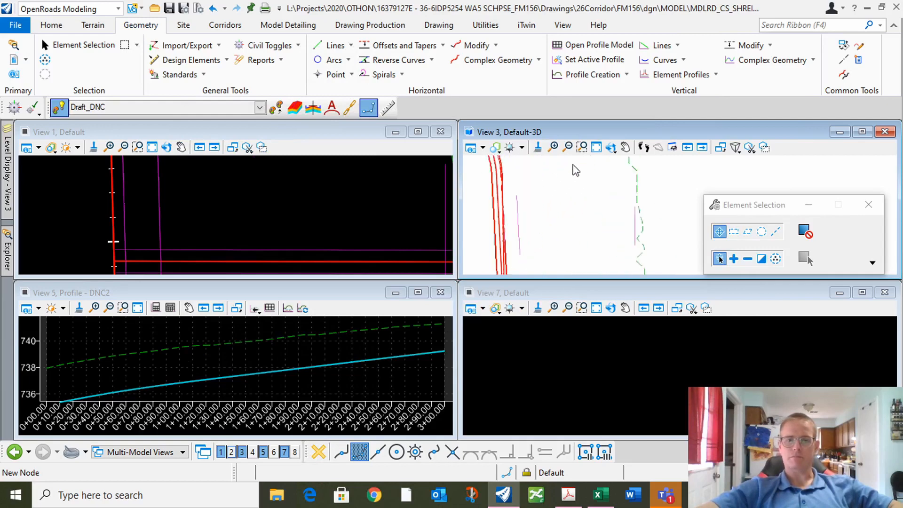
# Open the profile of the side street baseline GeomBLSec in View 5.
pyautogui.scroll(-3, 187, 221)
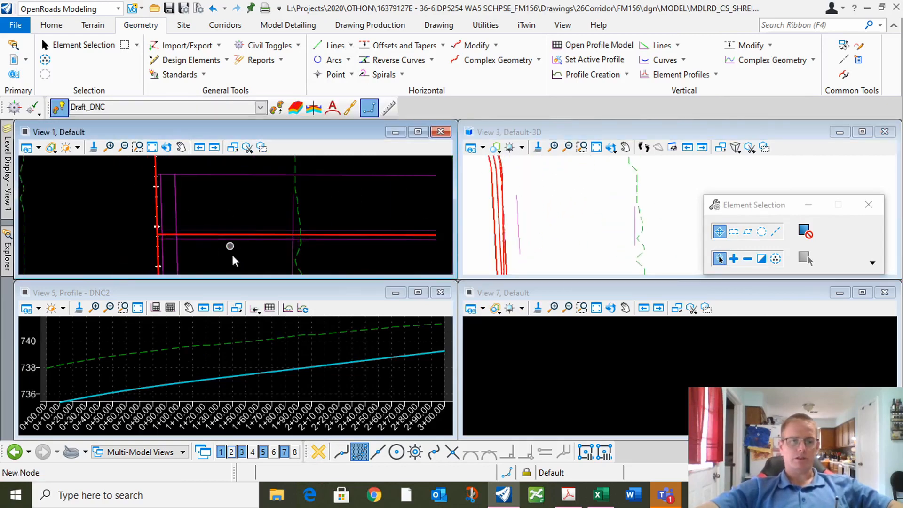
pyautogui.click(208, 220)
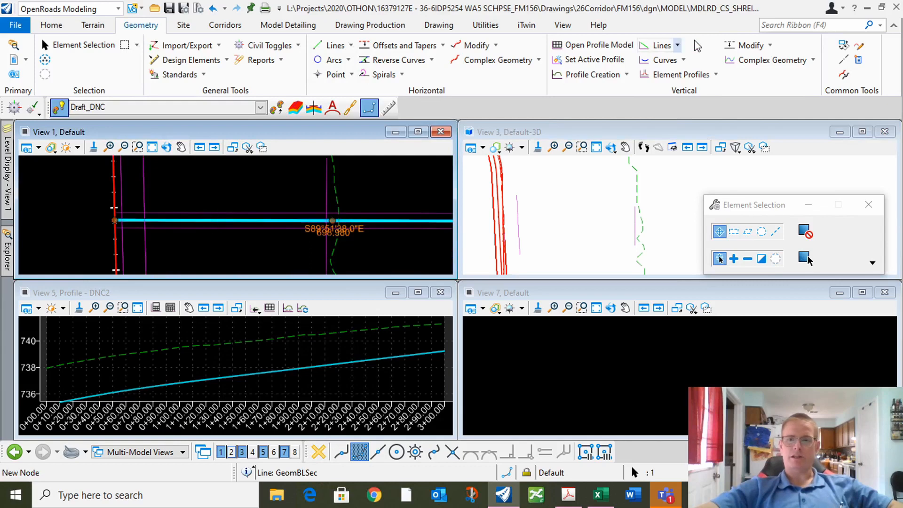
pyautogui.click(813, 60)
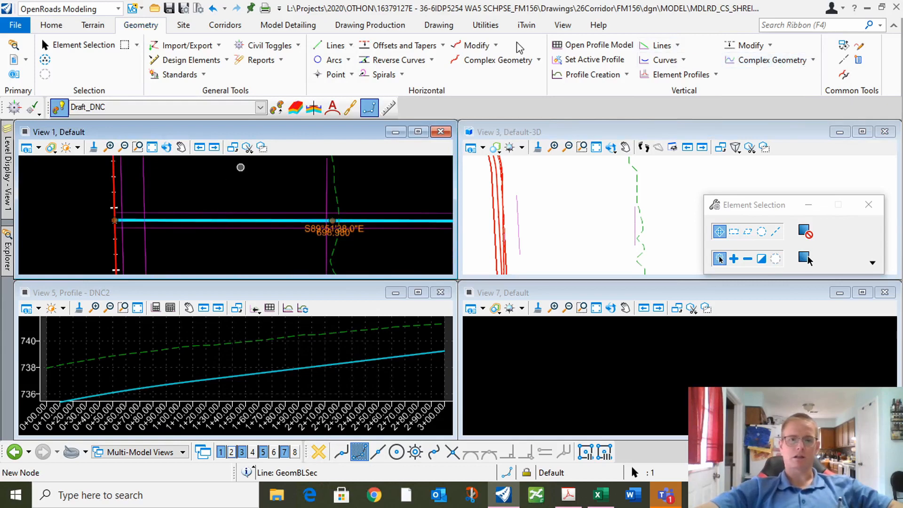
pyautogui.moveTo(233, 218)
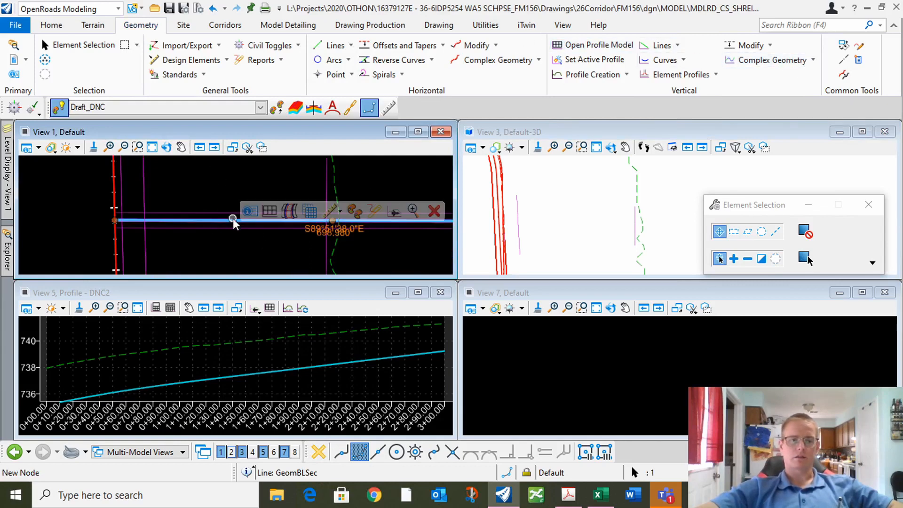
pyautogui.click(270, 212)
pyautogui.click(218, 369)
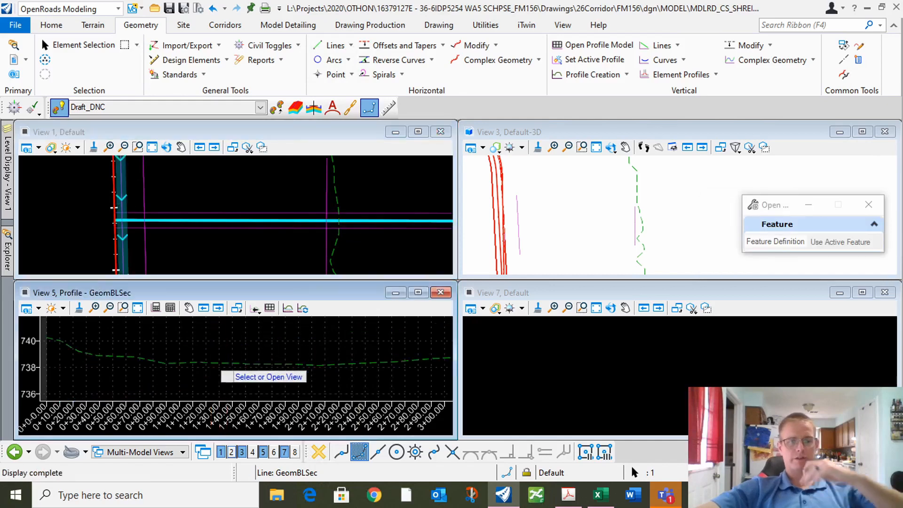
pyautogui.scroll(-4, 180, 327)
pyautogui.scroll(1, 158, 347)
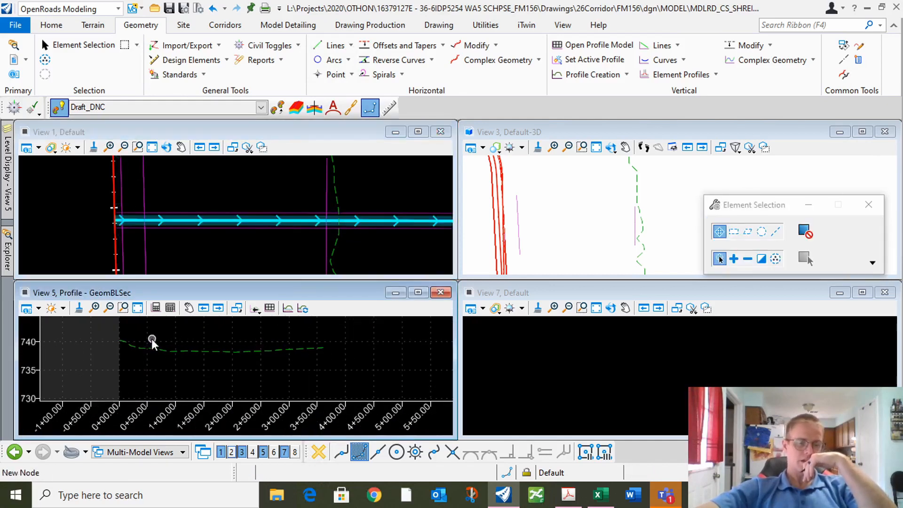
# Add Profile Intersection points to the side street baseline GeomBLSec where the three lines running across it intersect.
pyautogui.click(627, 76)
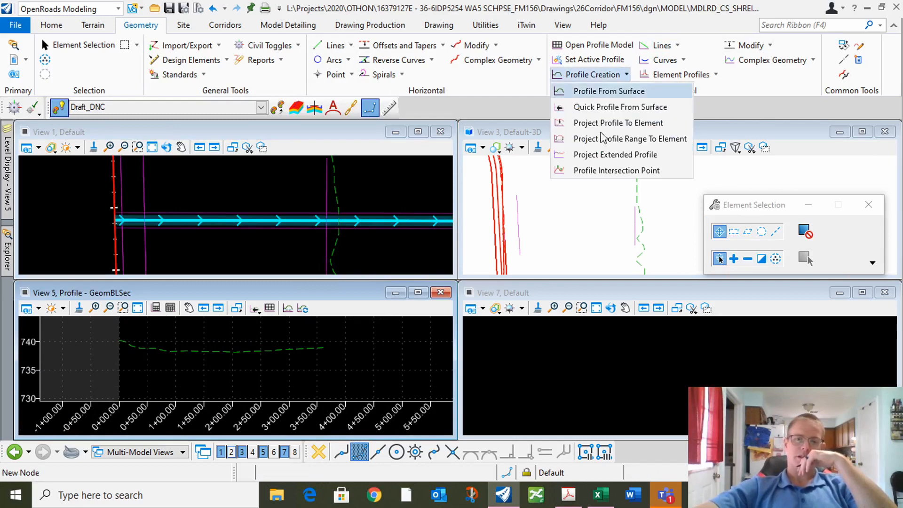
pyautogui.click(592, 171)
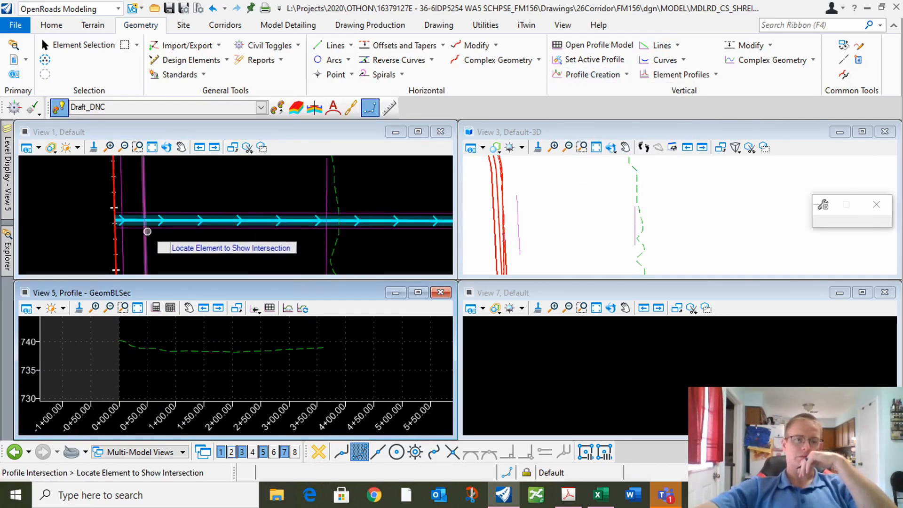
pyautogui.scroll(1, 183, 251)
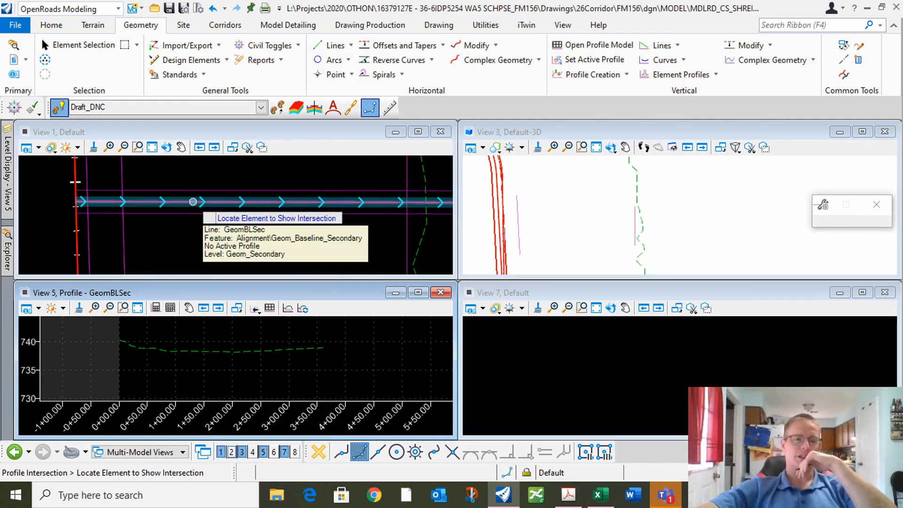
pyautogui.click(193, 202)
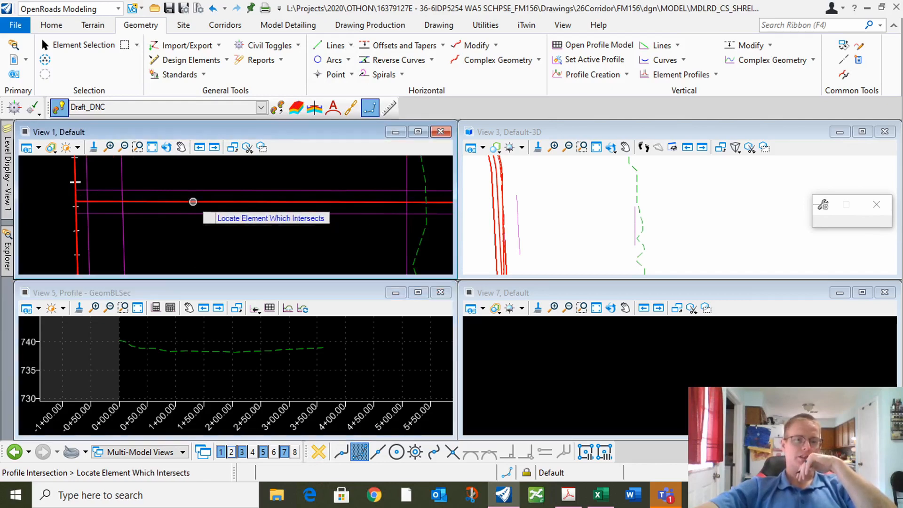
pyautogui.click(90, 231)
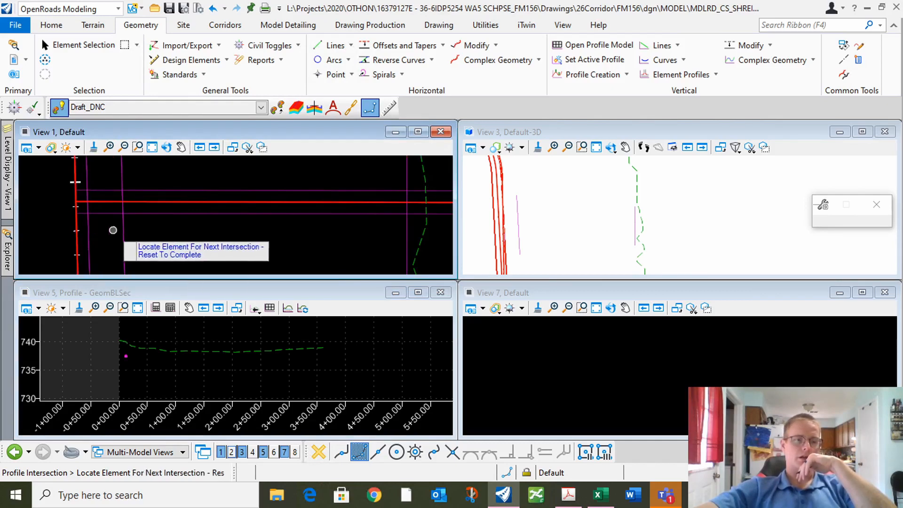
pyautogui.click(120, 228)
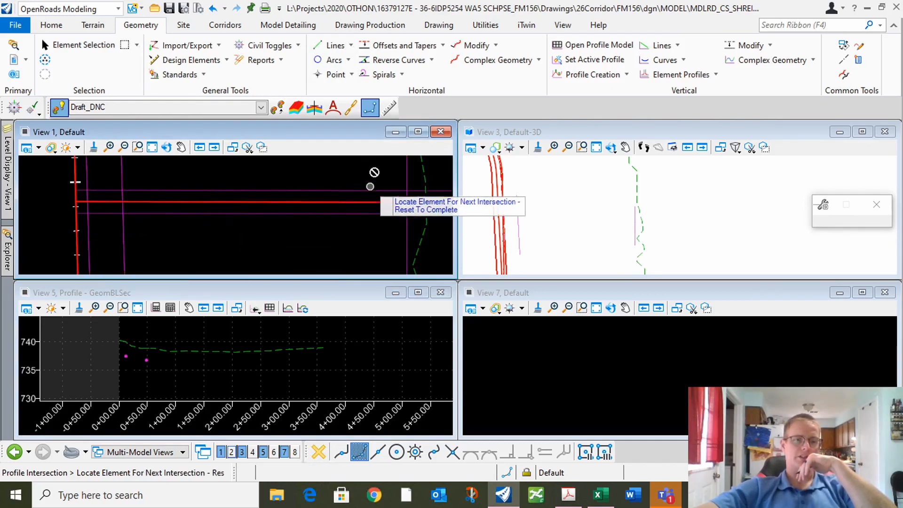
pyautogui.click(407, 229)
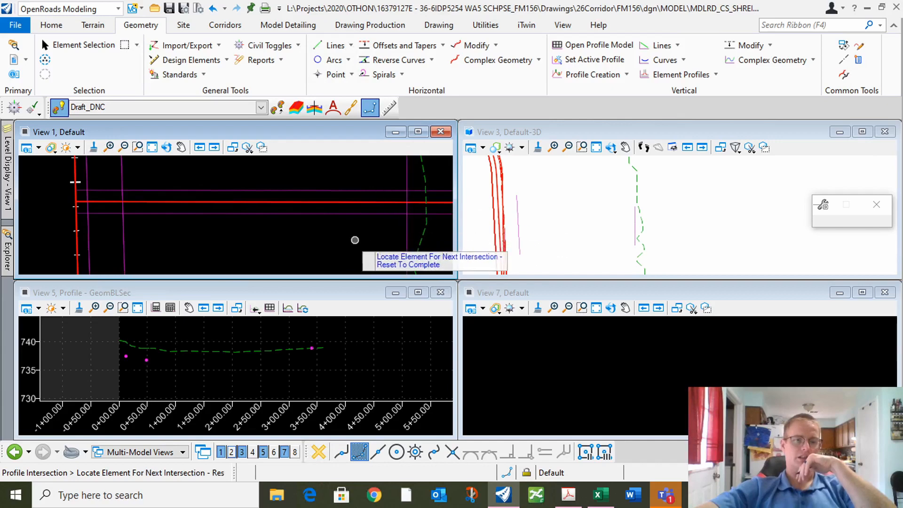
pyautogui.rightClick(270, 252)
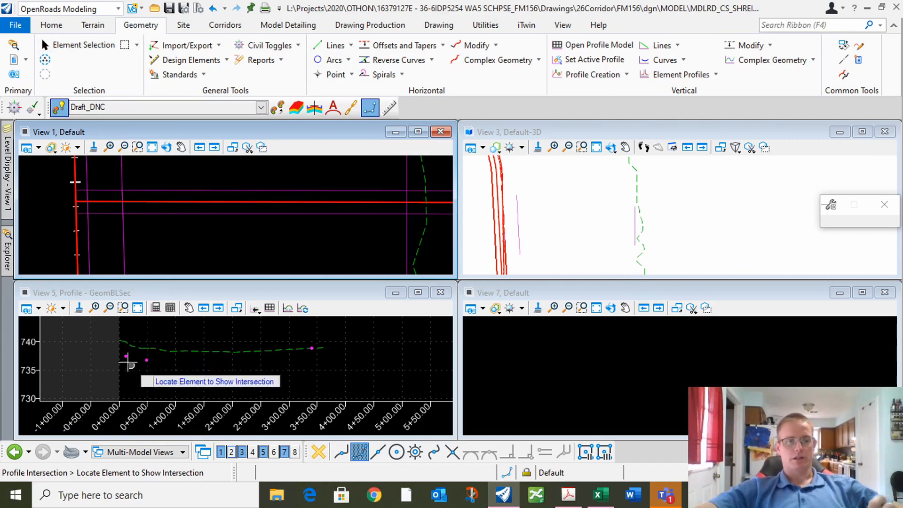
pyautogui.rightClick(207, 309)
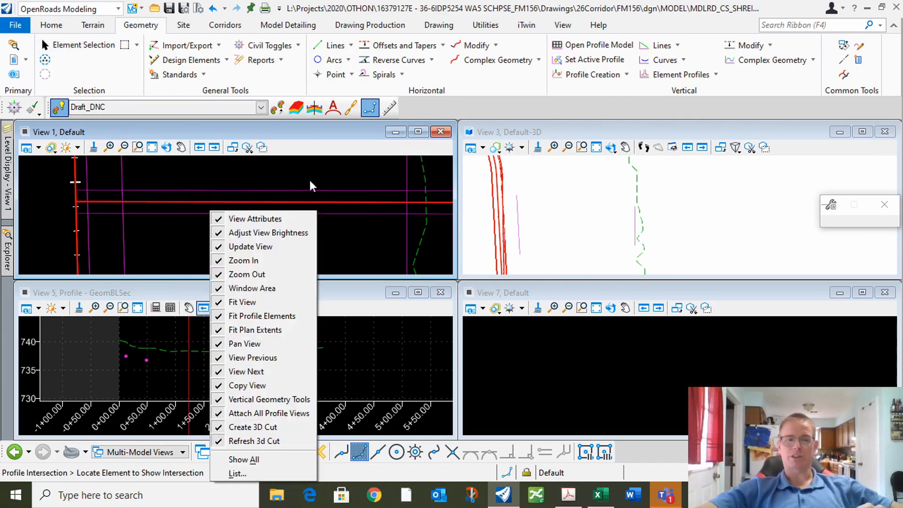
pyautogui.press('Escape')
pyautogui.click(78, 45)
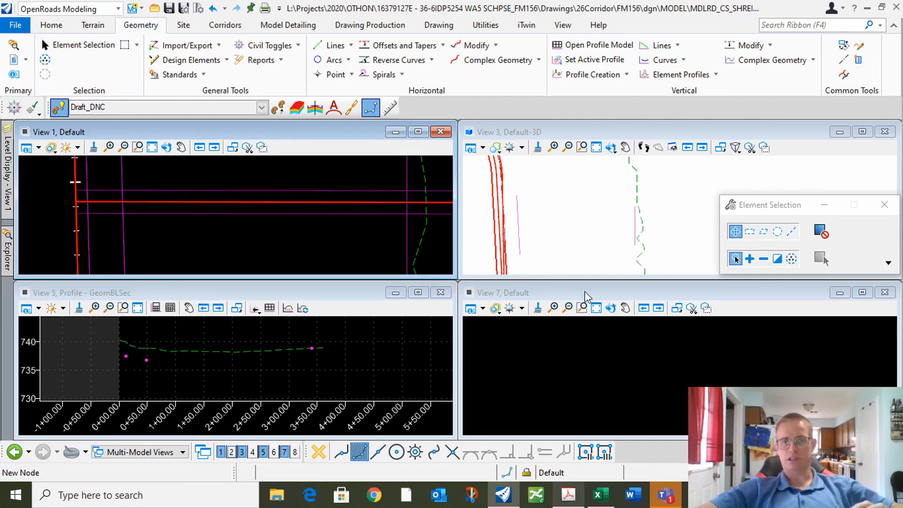
# Match the active feature definition to the side street baseline, Geom_Baseline_Secondary.
pyautogui.click(263, 110)
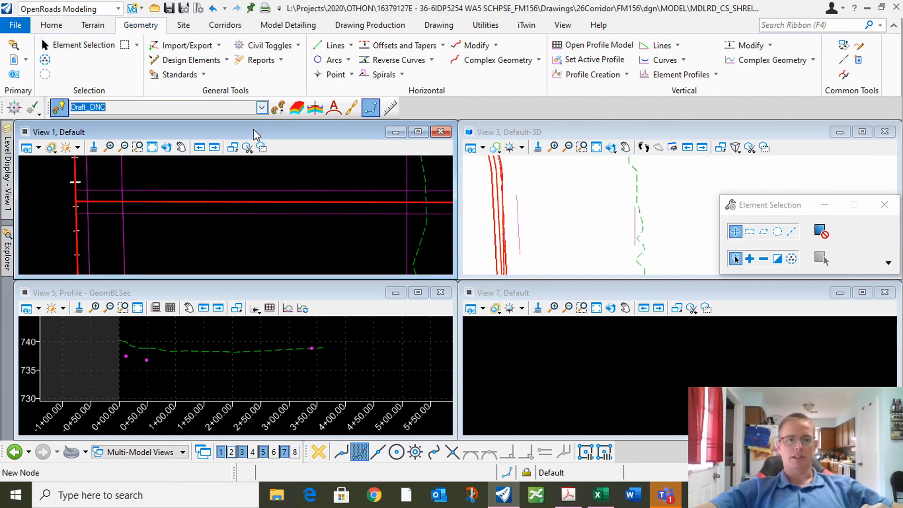
pyautogui.click(279, 110)
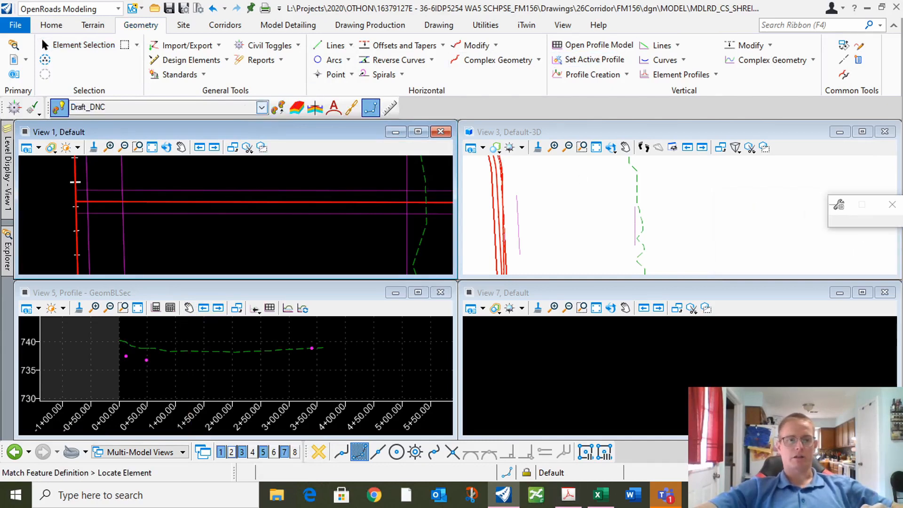
pyautogui.click(279, 202)
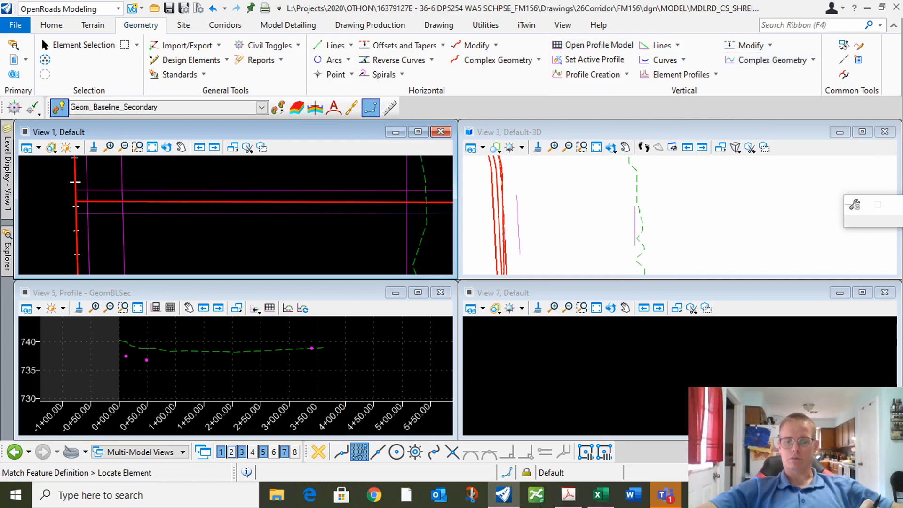
pyautogui.click(569, 496)
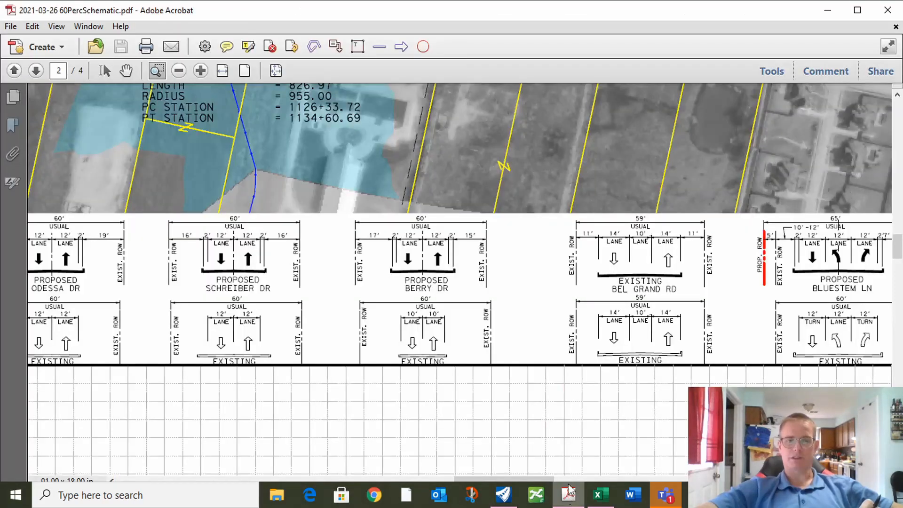
pyautogui.doubleClick(35, 71)
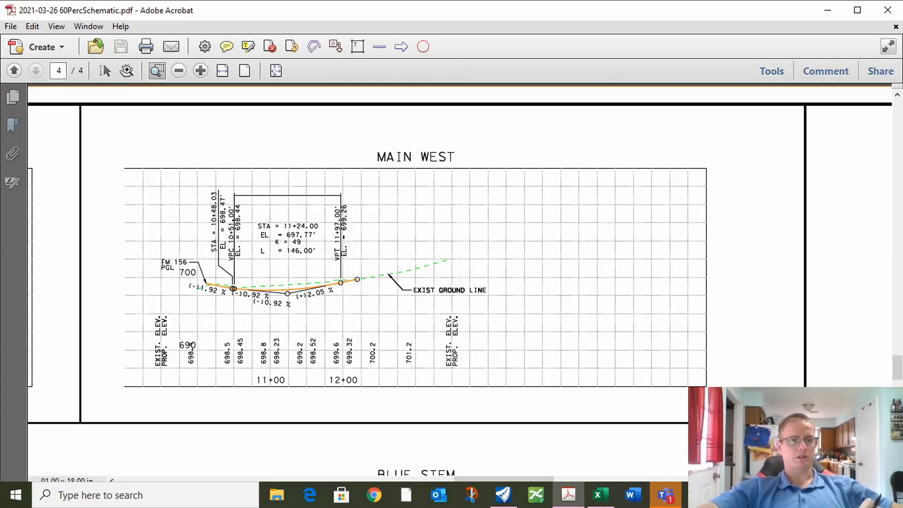
pyautogui.press('h')
pyautogui.scroll(-5, 62, 335)
pyautogui.moveTo(62, 336); pyautogui.dragTo(563, 249)
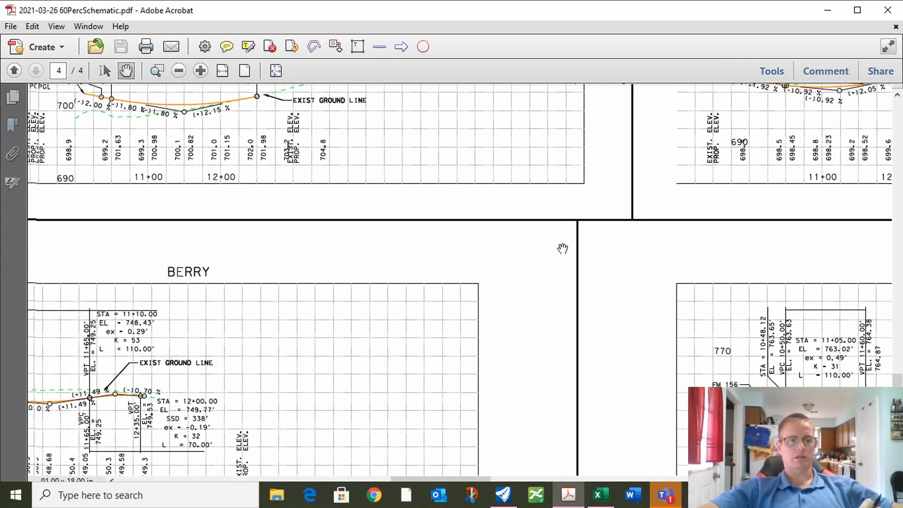
pyautogui.moveTo(75, 283); pyautogui.dragTo(563, 243)
pyautogui.scroll(-3, 329, 259)
pyautogui.moveTo(288, 272); pyautogui.dragTo(603, 237)
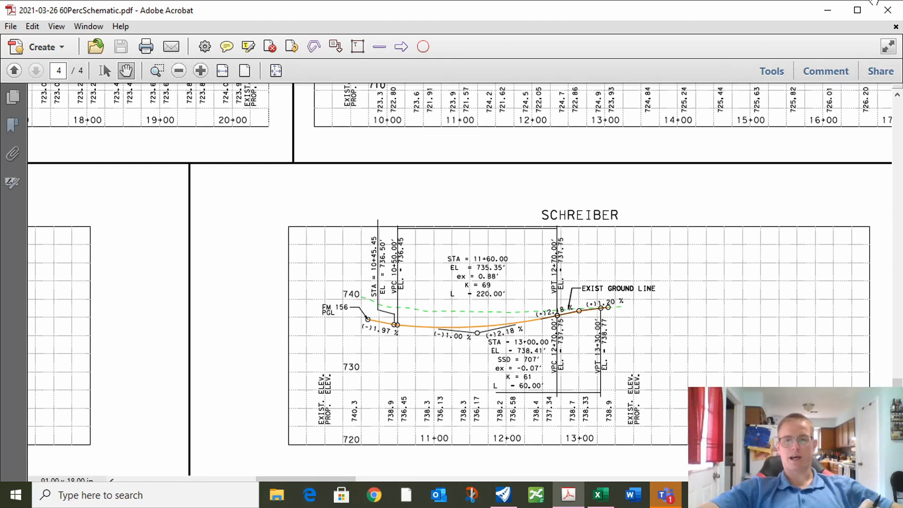
pyautogui.click(830, 12)
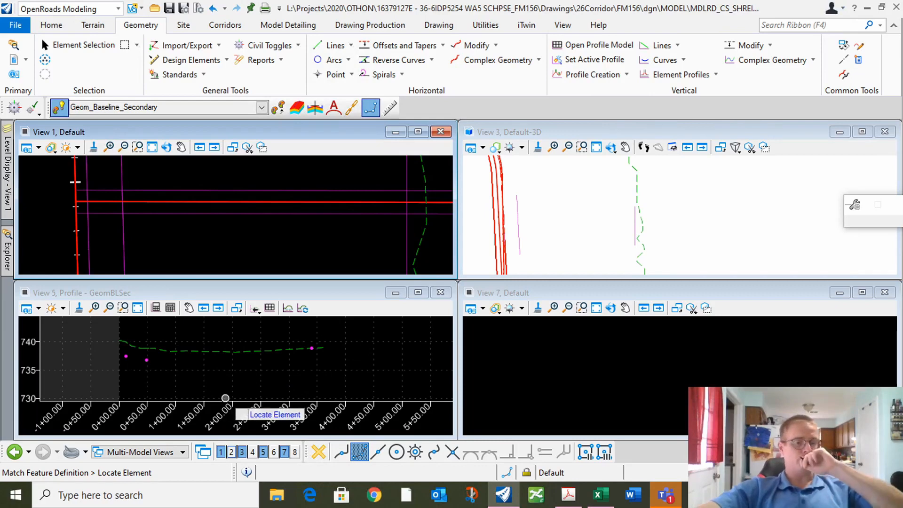
# Start a Profile Complex By PI in the GeomBLSec profile, placing its first VPI on the intersection point nearest the mainline.
pyautogui.click(813, 61)
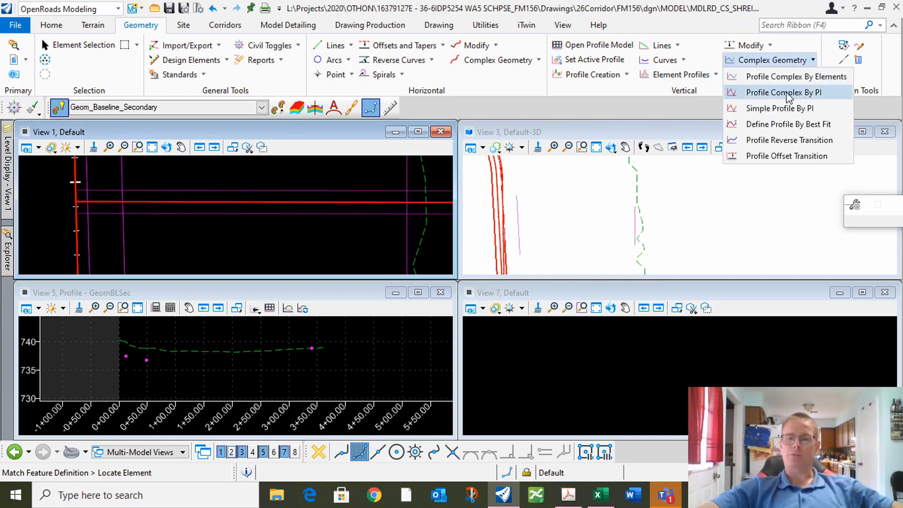
pyautogui.click(795, 94)
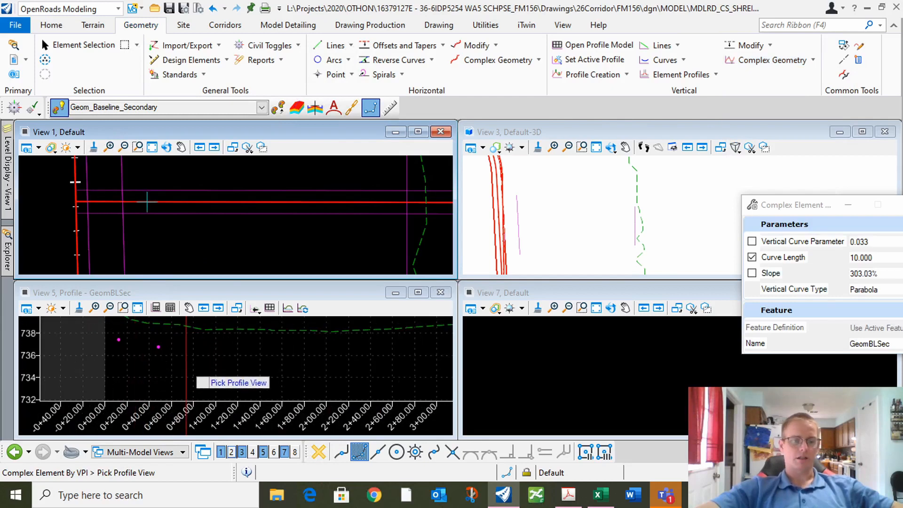
pyautogui.click(186, 378)
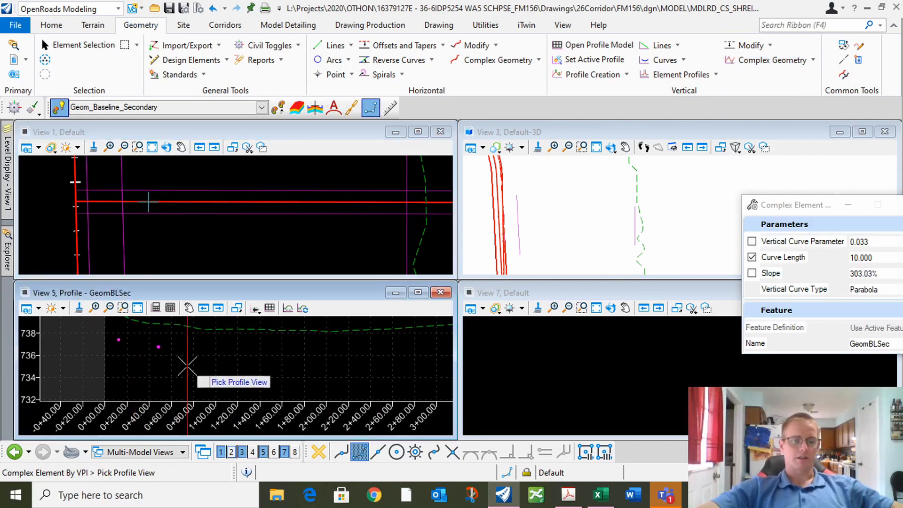
pyautogui.click(416, 453)
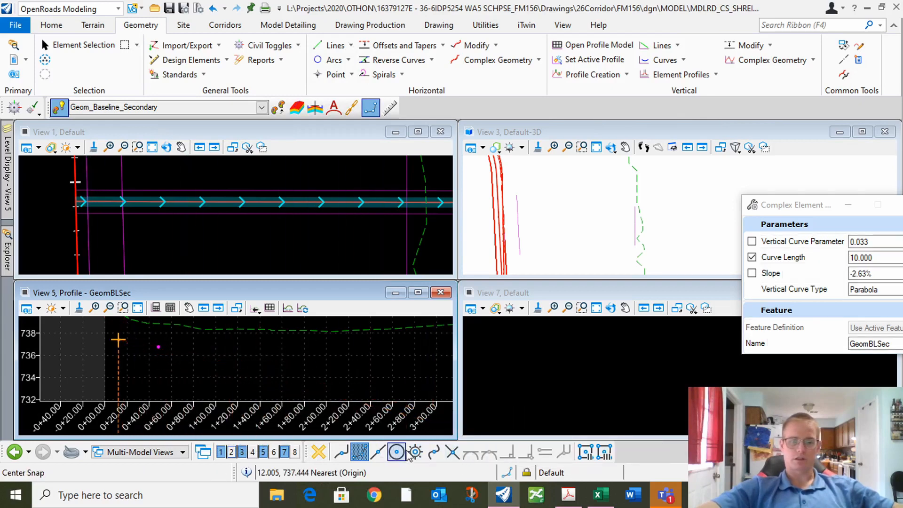
pyautogui.click(118, 339)
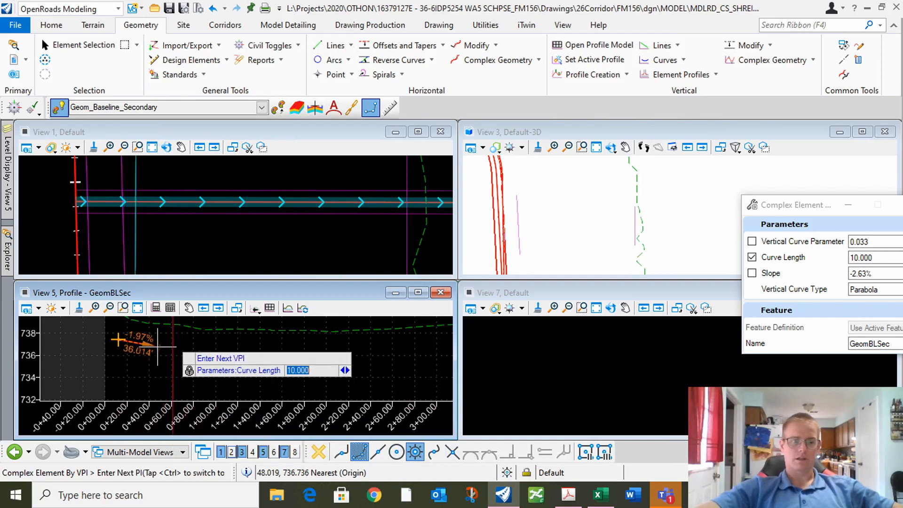
# Add VPIs near station 1+40, elevation 735, and station 2+80, elevation 740, with a 10 curve length, and finish at the farthest intersection point.
pyautogui.scroll(-2, 202, 384)
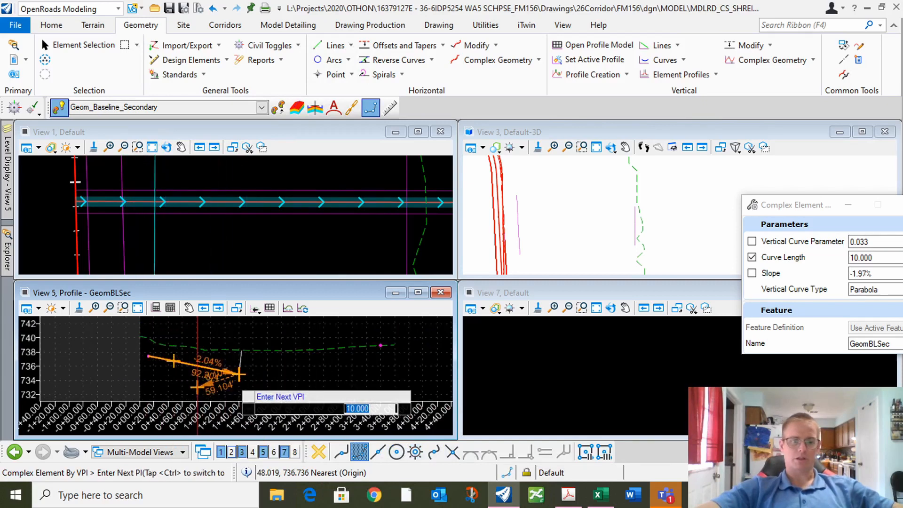
pyautogui.scroll(-1, 198, 387)
pyautogui.click(309, 347)
pyautogui.scroll(2, 349, 361)
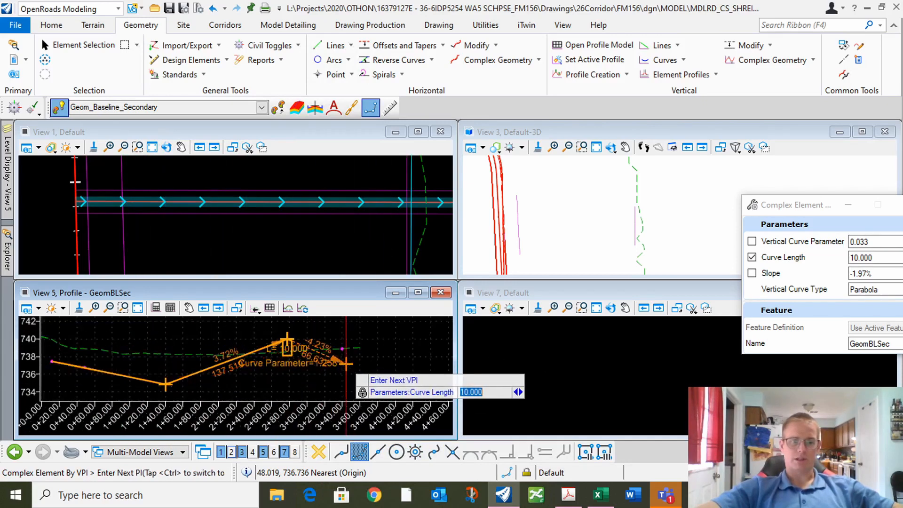
pyautogui.scroll(1, 347, 363)
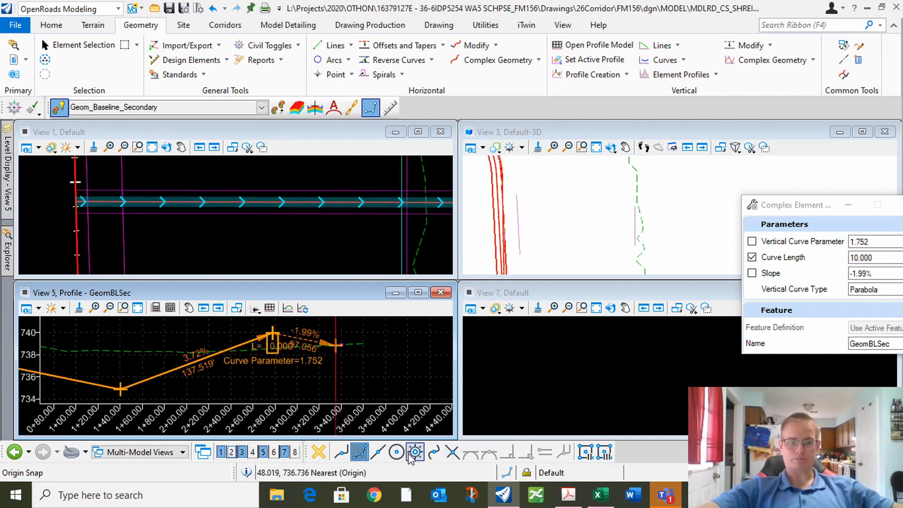
pyautogui.scroll(3, 334, 362)
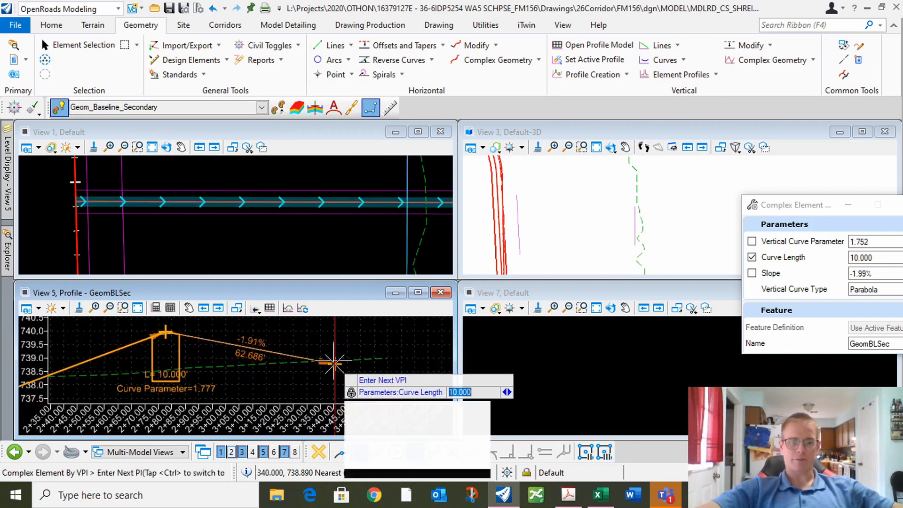
pyautogui.click(333, 361)
pyautogui.rightClick(355, 334)
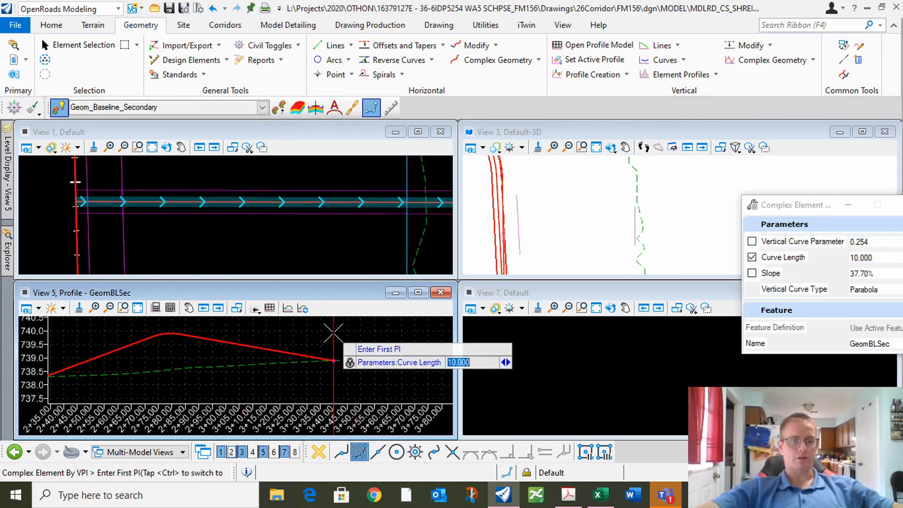
pyautogui.press('Escape')
pyautogui.click(77, 46)
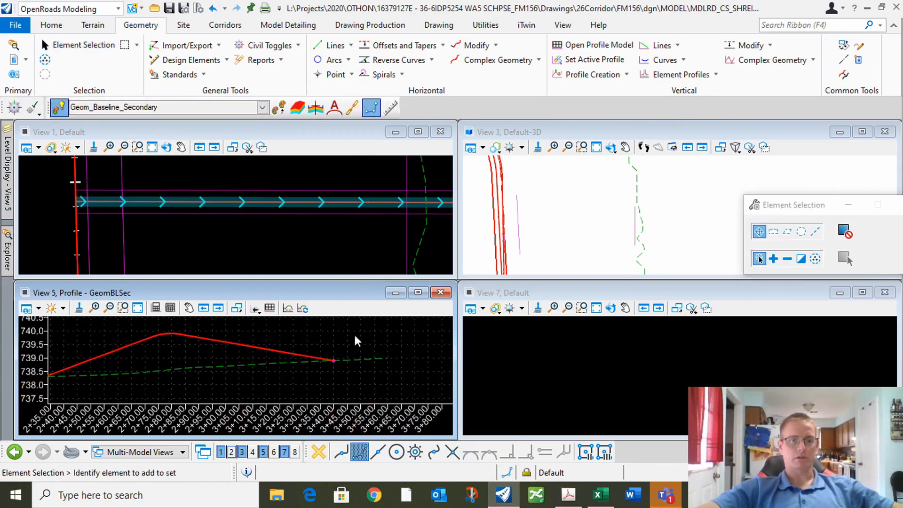
# Select the new GeomBLSec profile and examine its tangent lengths, grades and VPIs.
pyautogui.click(287, 353)
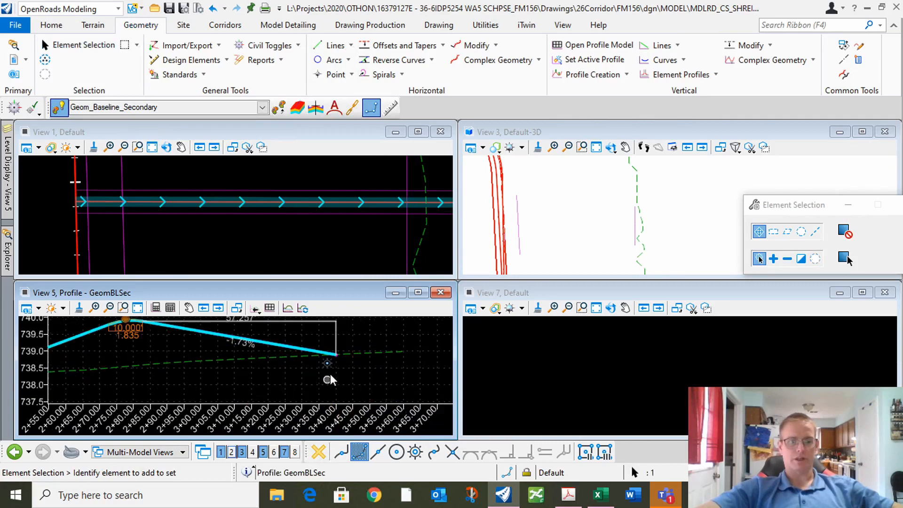
pyautogui.scroll(1, 329, 373)
pyautogui.scroll(-6, 327, 364)
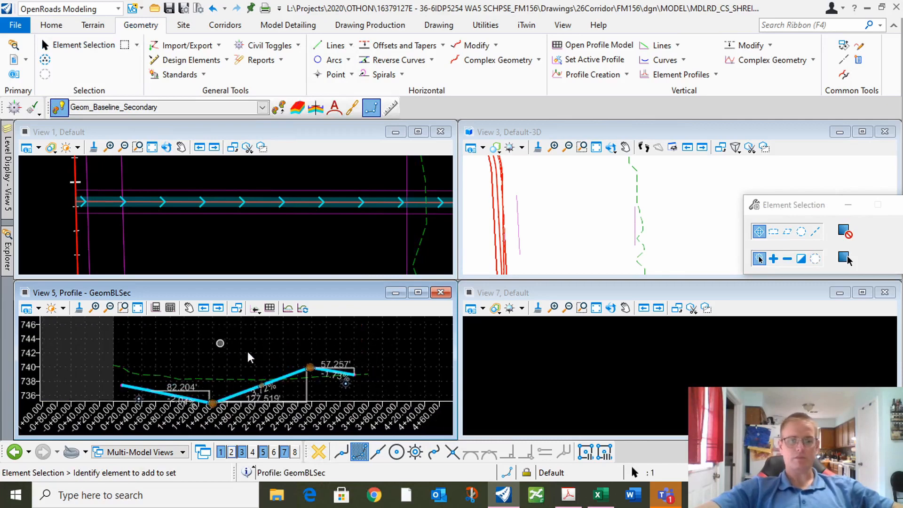
# Set the far crossing line's upper end to station 3+00 in plan and check the GeomBLSec profile's end point.
pyautogui.click(406, 236)
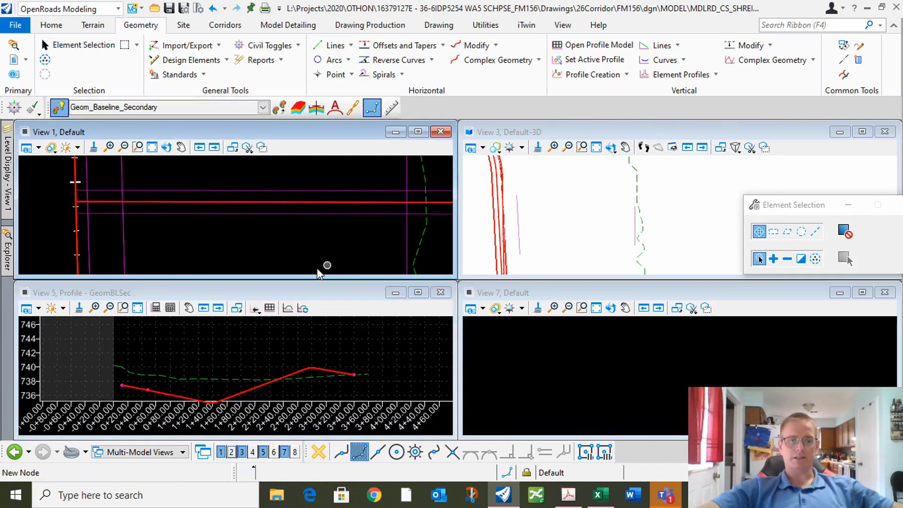
pyautogui.scroll(-4, 319, 268)
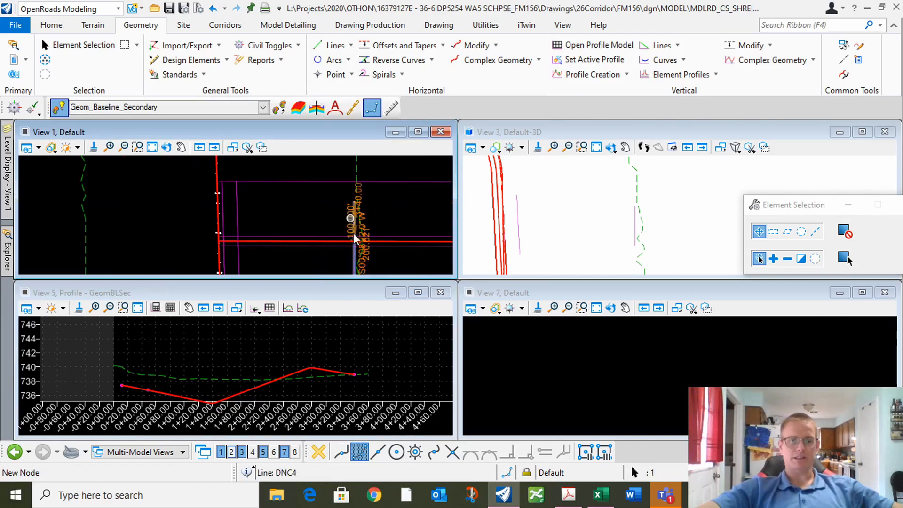
pyautogui.scroll(2, 361, 218)
pyautogui.scroll(1, 383, 249)
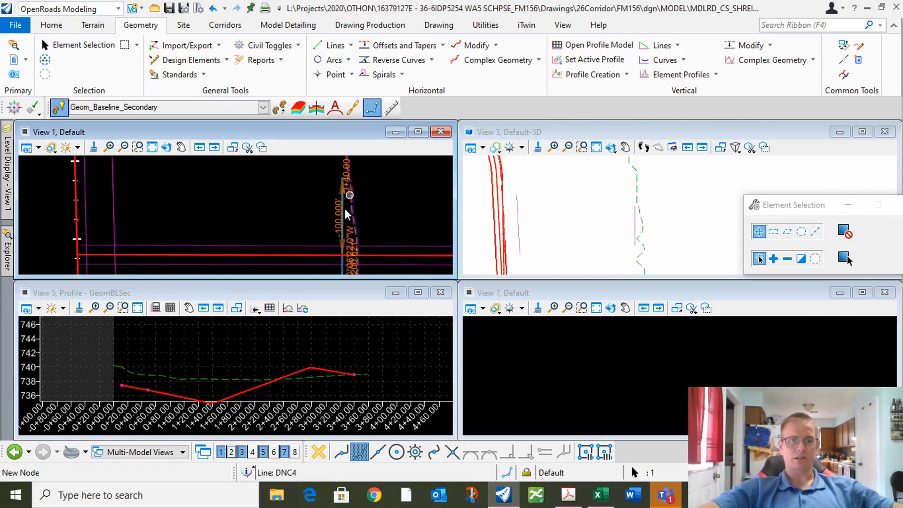
pyautogui.scroll(1, 347, 209)
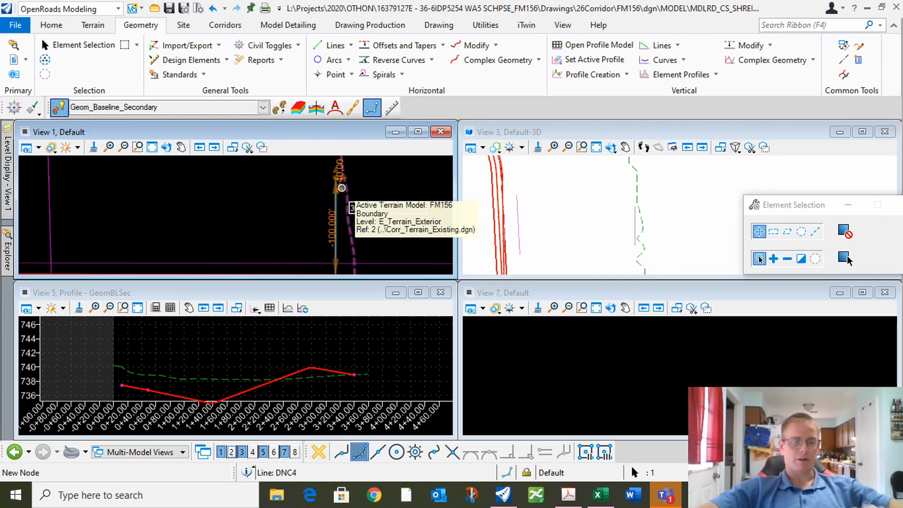
pyautogui.press('Return')
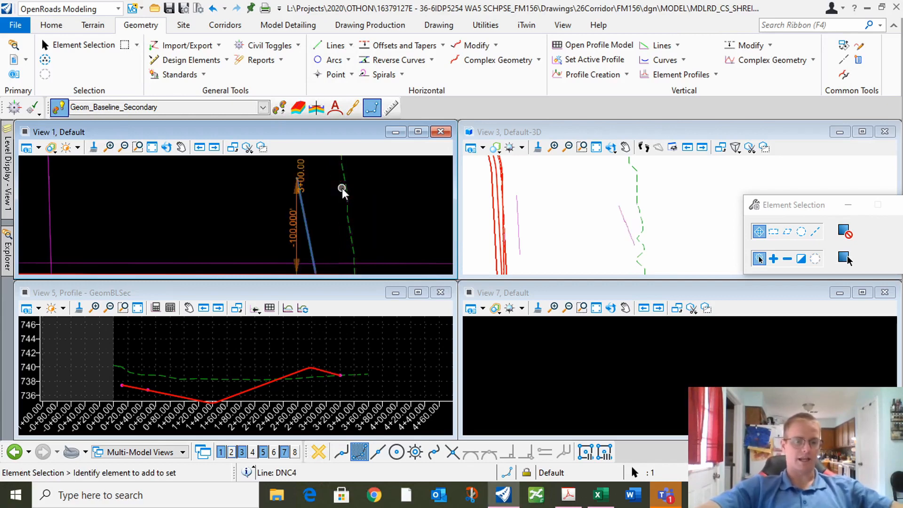
pyautogui.scroll(-3, 292, 221)
pyautogui.scroll(2, 296, 230)
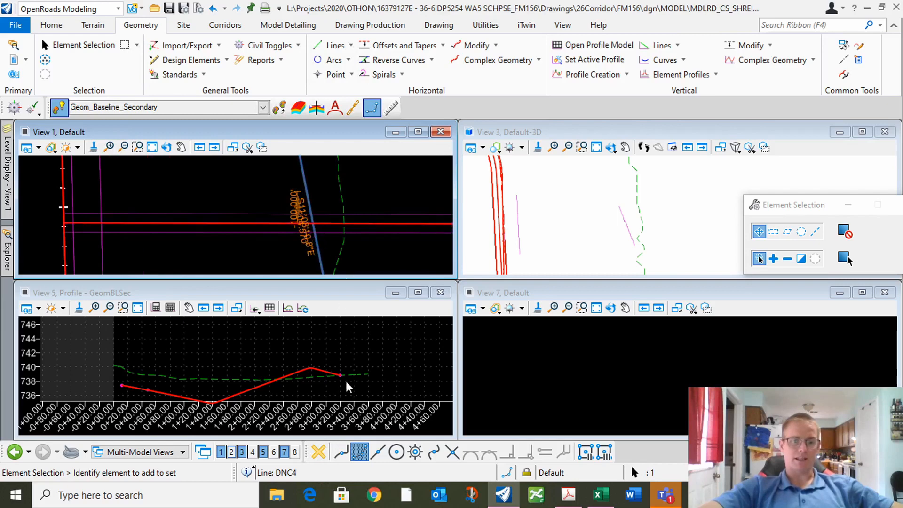
pyautogui.scroll(2, 347, 386)
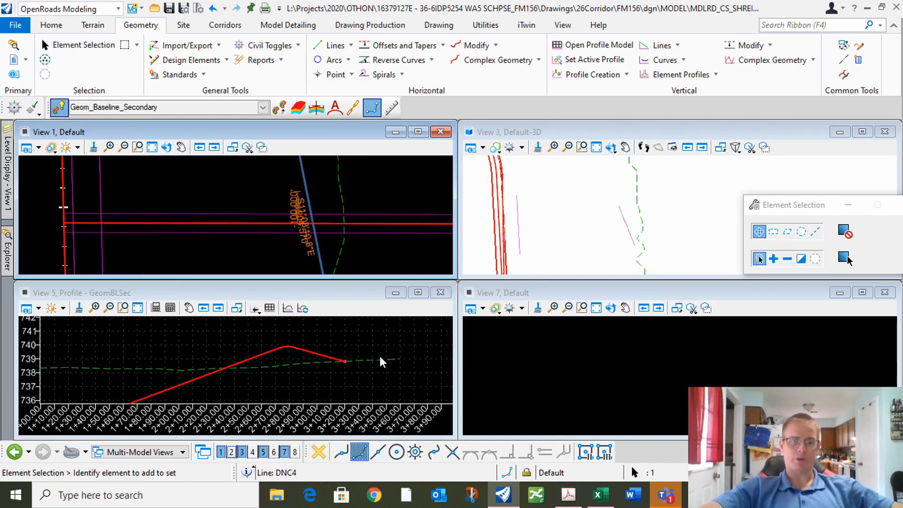
pyautogui.scroll(-1, 244, 194)
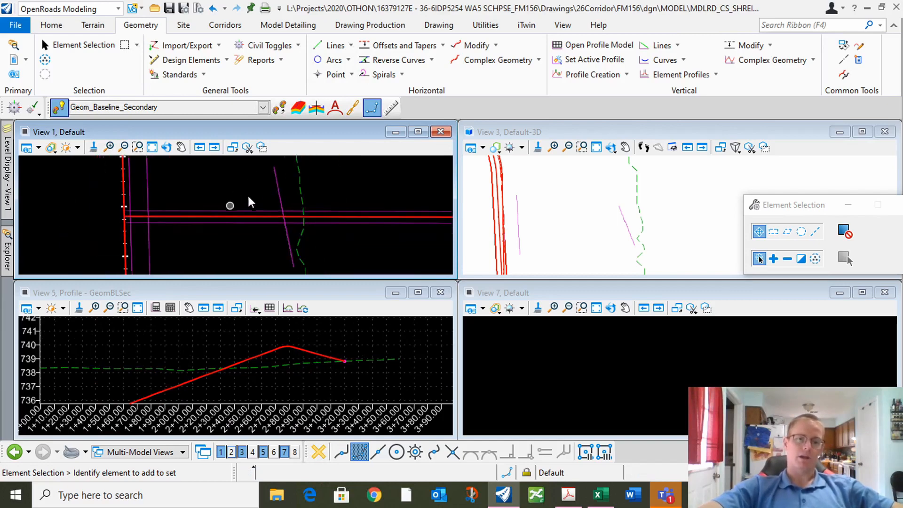
# Restore the far crossing line's upper end to station 3+40.
pyautogui.click(278, 194)
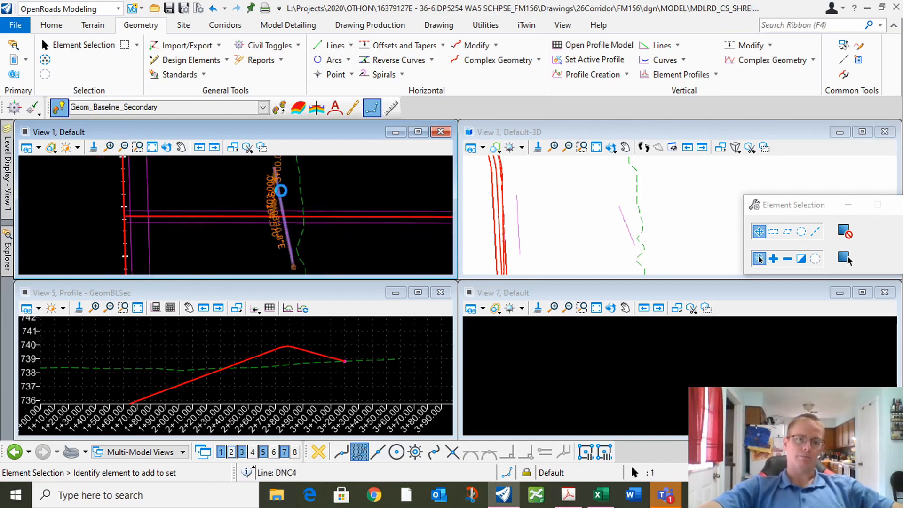
pyautogui.click(280, 159)
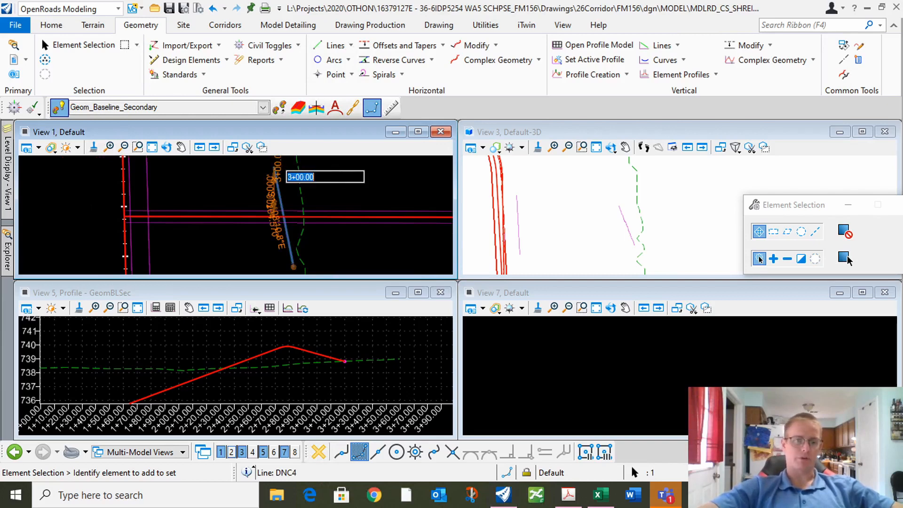
pyautogui.write('340')
pyautogui.press('Return')
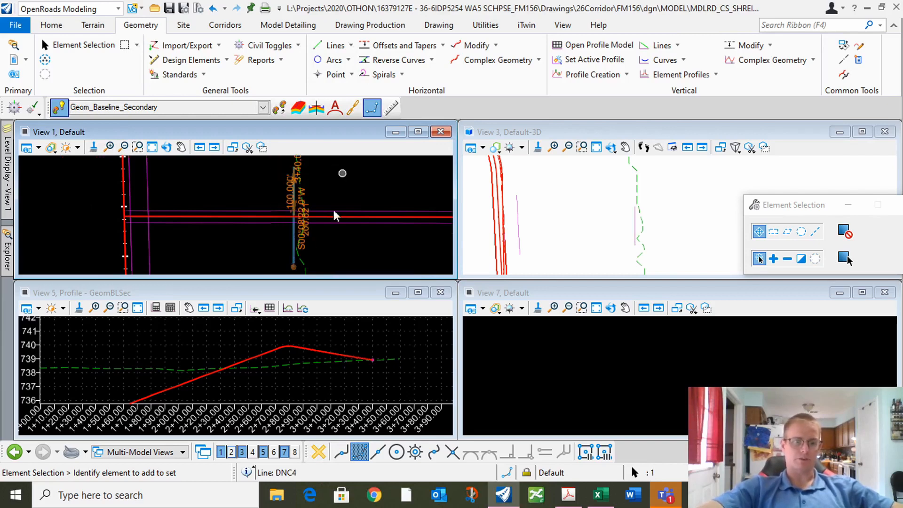
# Switch to Adobe Acrobat, read the SCHREIBER profile's VPI stations, elevations and curve lengths, and return to OpenRoads Modeling.
pyautogui.click(293, 347)
pyautogui.scroll(-6, 230, 324)
pyautogui.scroll(4, 163, 351)
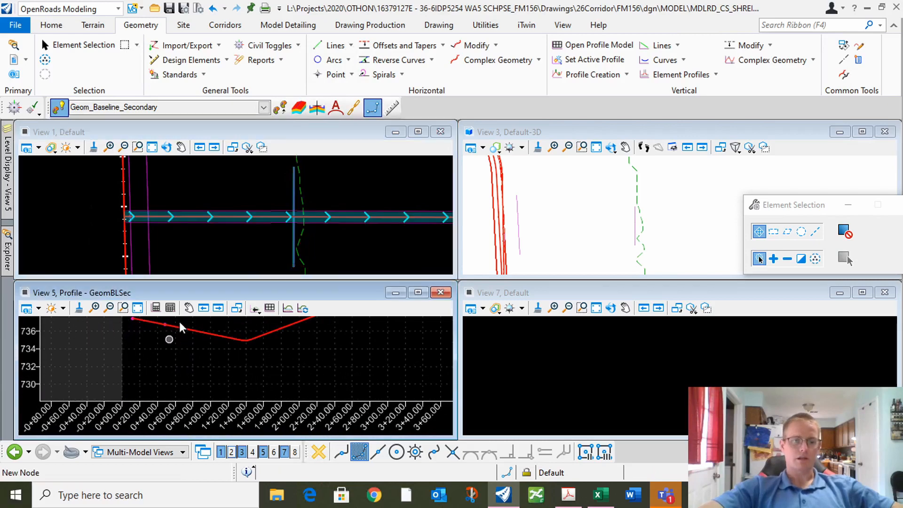
pyautogui.scroll(1, 186, 325)
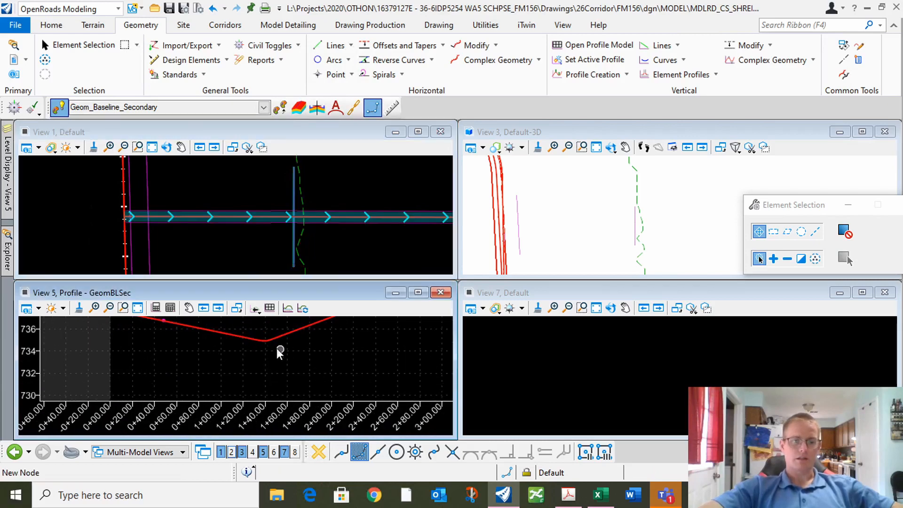
pyautogui.click(573, 501)
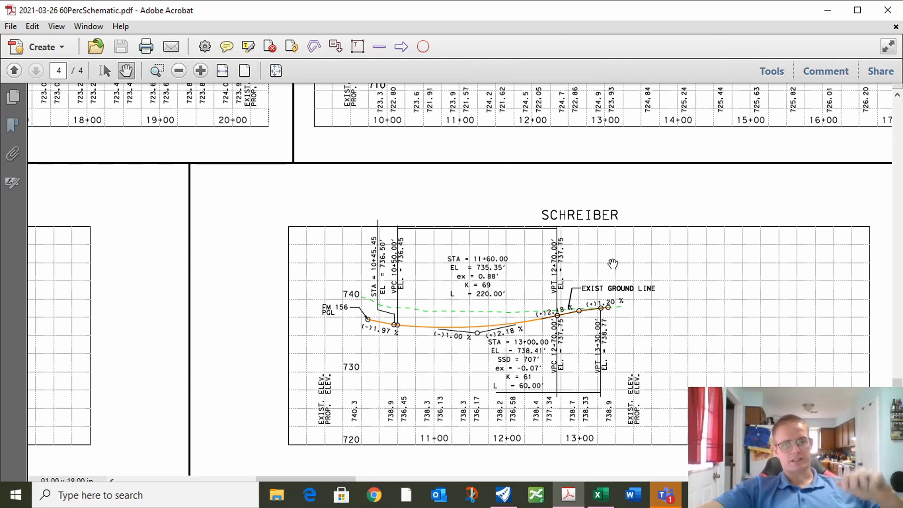
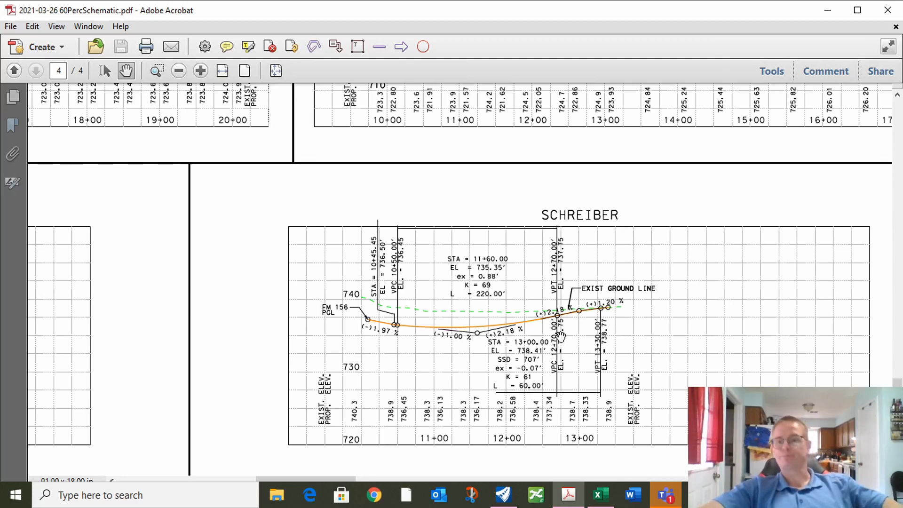
pyautogui.click(501, 496)
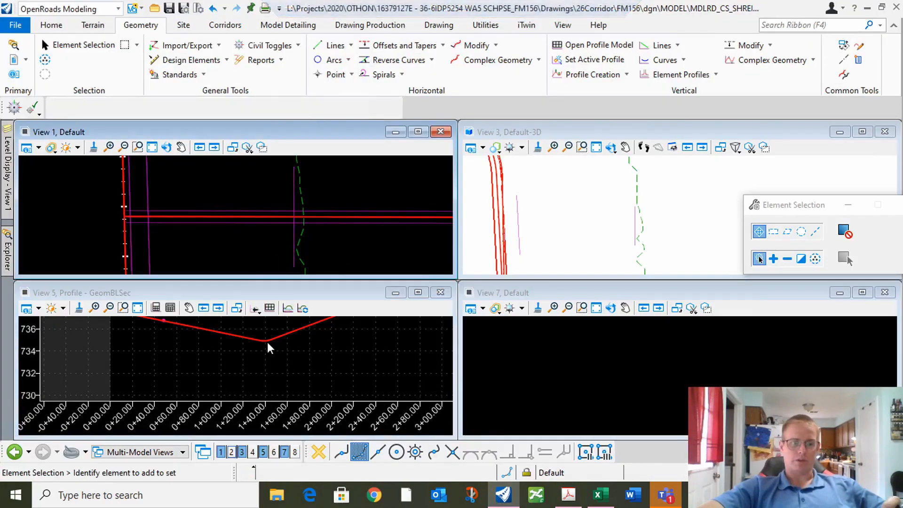
# Select the GeomBLSec profile and check its low-point VPI station against the SCHREIBER profile in Adobe Acrobat, then return to OpenRoads Modeling.
pyautogui.click(280, 335)
pyautogui.scroll(-1, 284, 376)
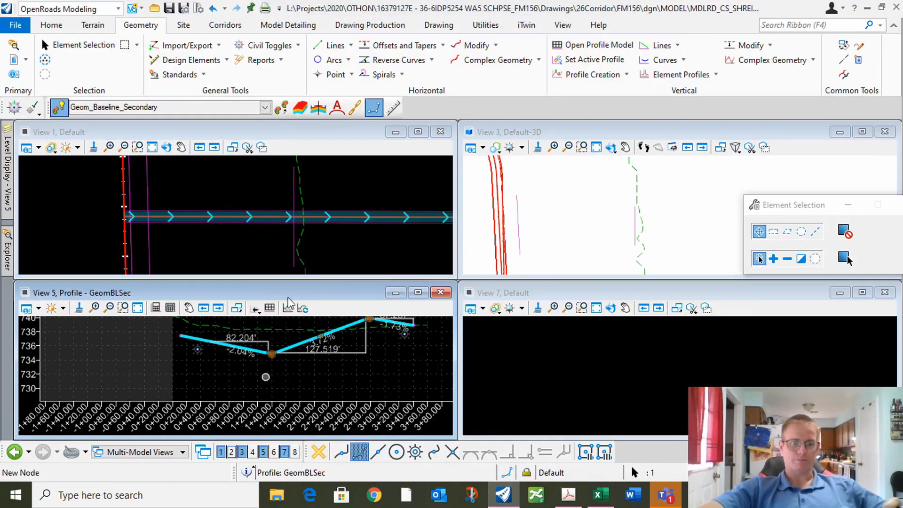
pyautogui.scroll(1, 265, 376)
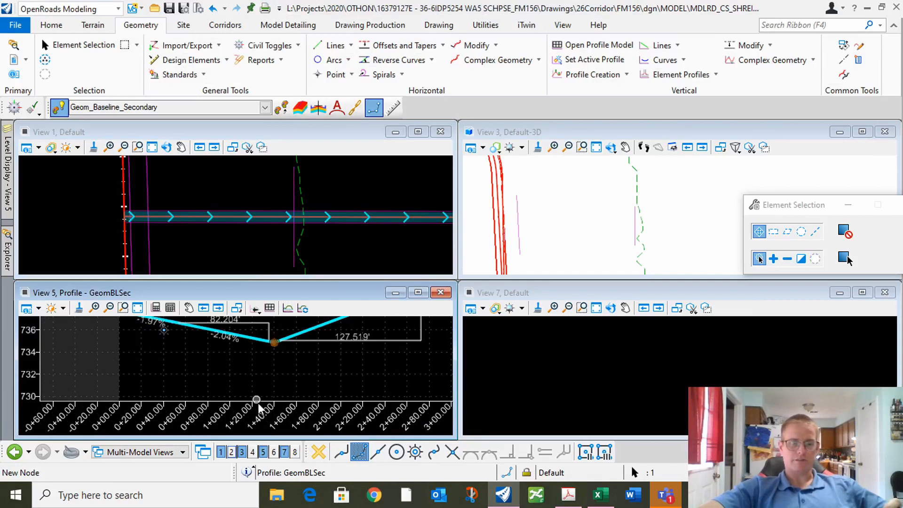
pyautogui.scroll(-2, 258, 402)
pyautogui.scroll(1, 268, 327)
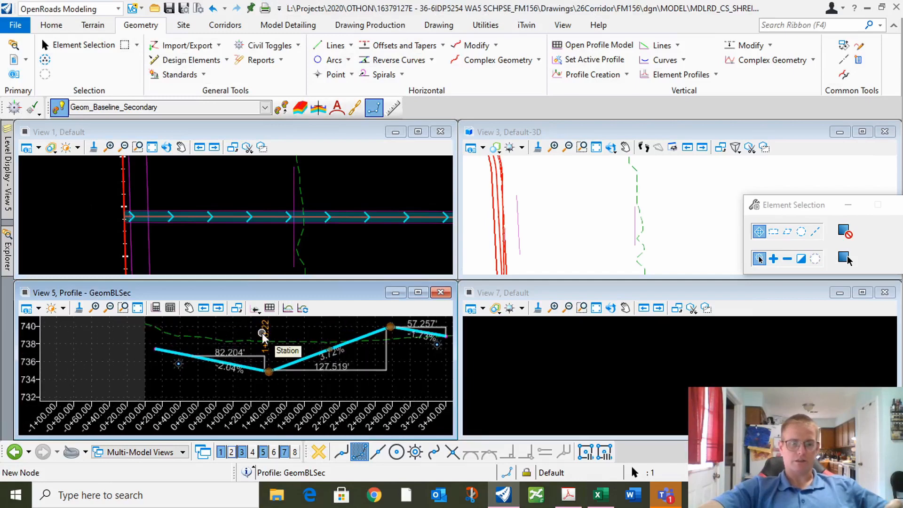
pyautogui.click(262, 334)
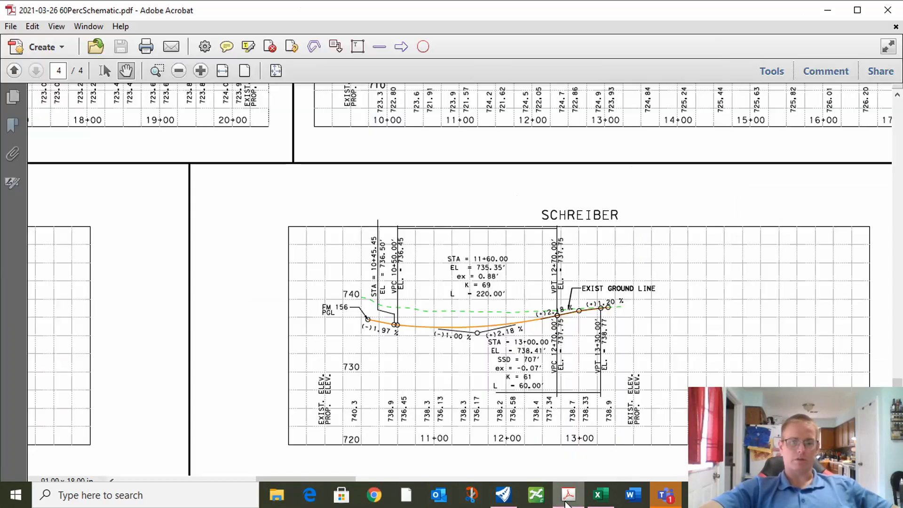
pyautogui.click(569, 494)
pyautogui.click(817, 14)
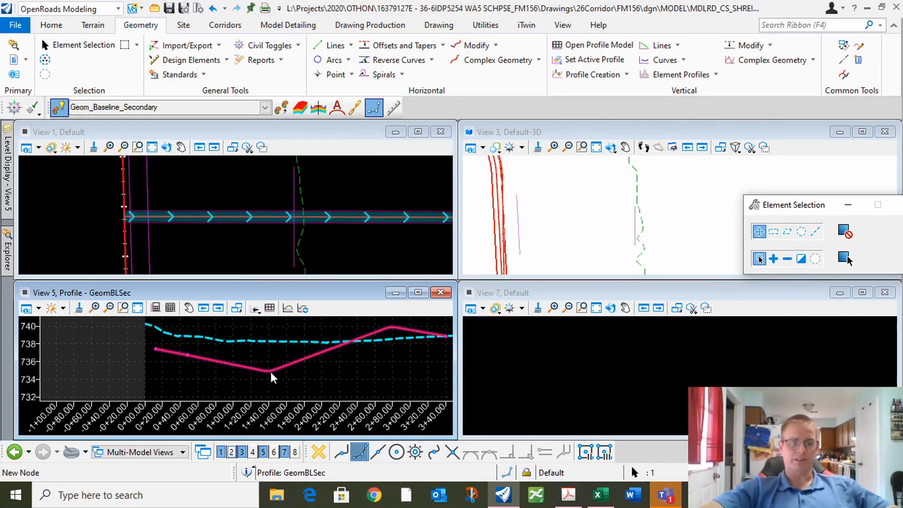
# Set the GeomBLSec profile's low-point VPI to station 1+60 and elevation 735.35.
pyautogui.scroll(1, 268, 369)
pyautogui.scroll(1, 269, 370)
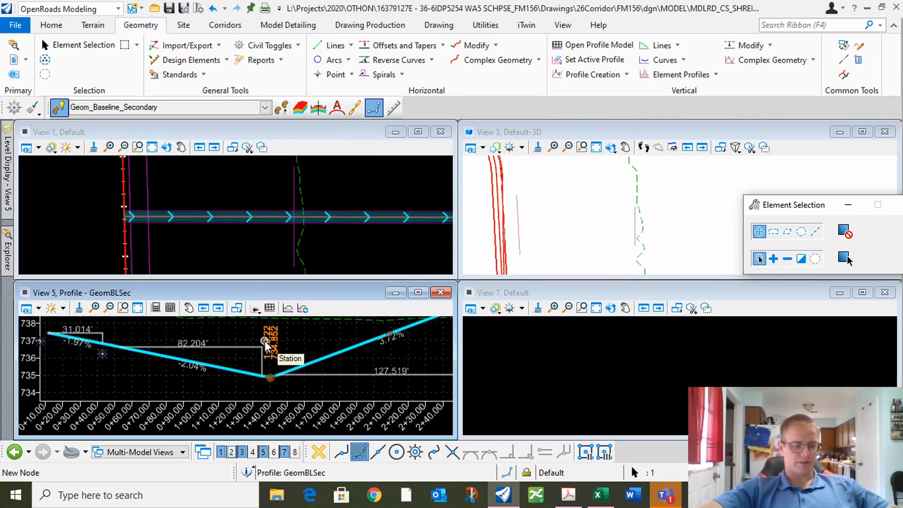
pyautogui.click(266, 345)
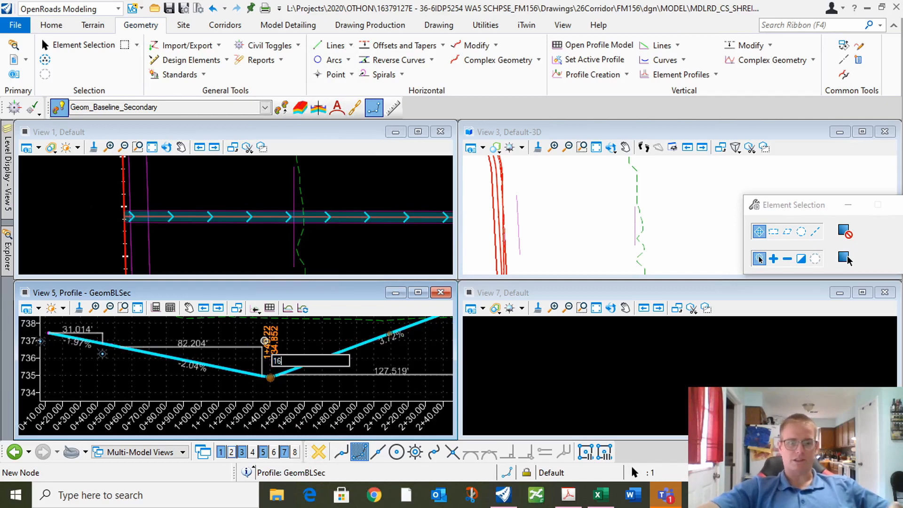
pyautogui.write('160')
pyautogui.press('Return')
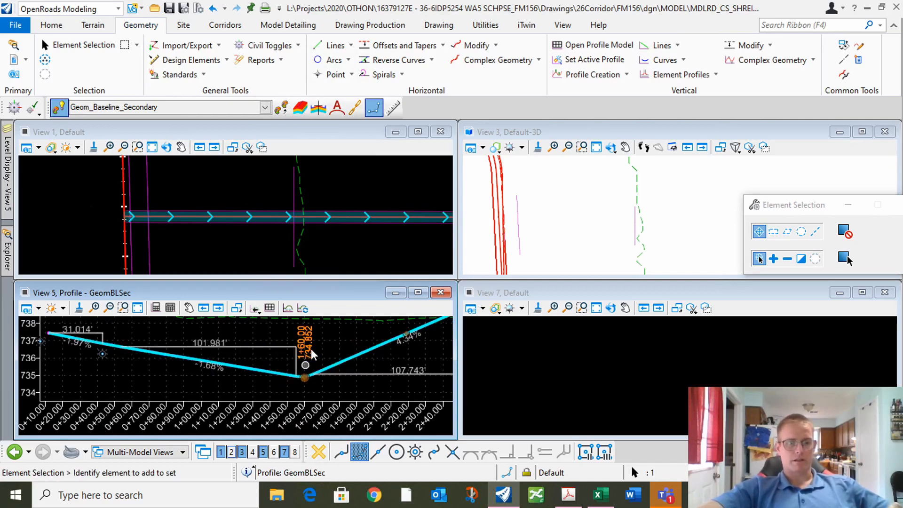
pyautogui.click(311, 354)
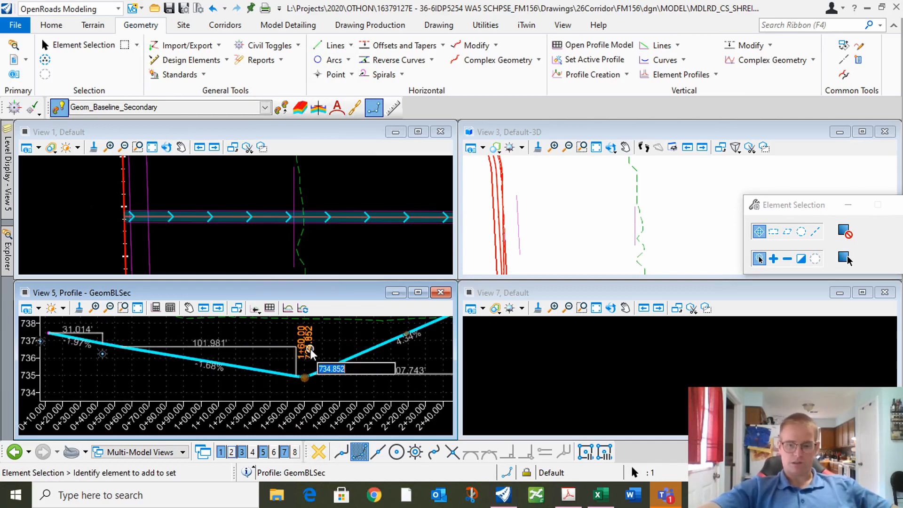
pyautogui.write('73')
pyautogui.press('Return')
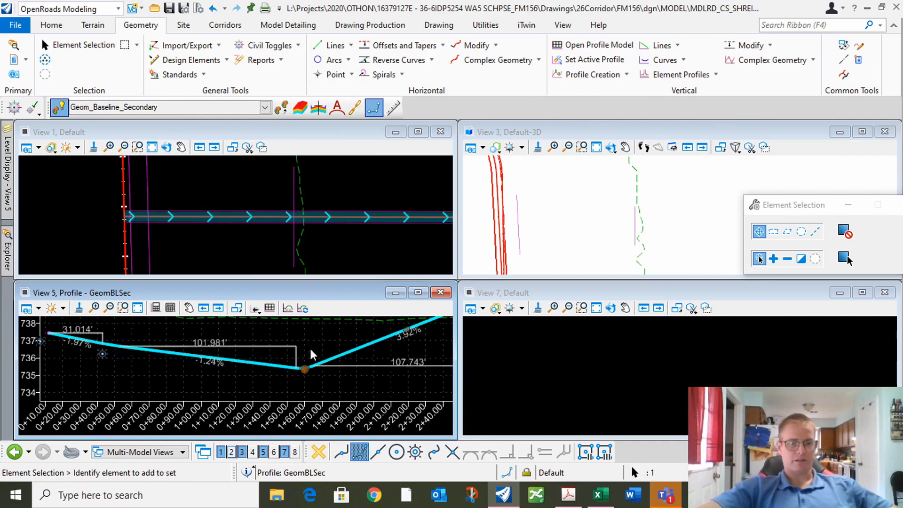
# Set the GeomBLSec profile's high-point VPI to station 3+00 and the schematic's elevation of 738.41.
pyautogui.scroll(-1, 311, 350)
pyautogui.scroll(-3, 288, 390)
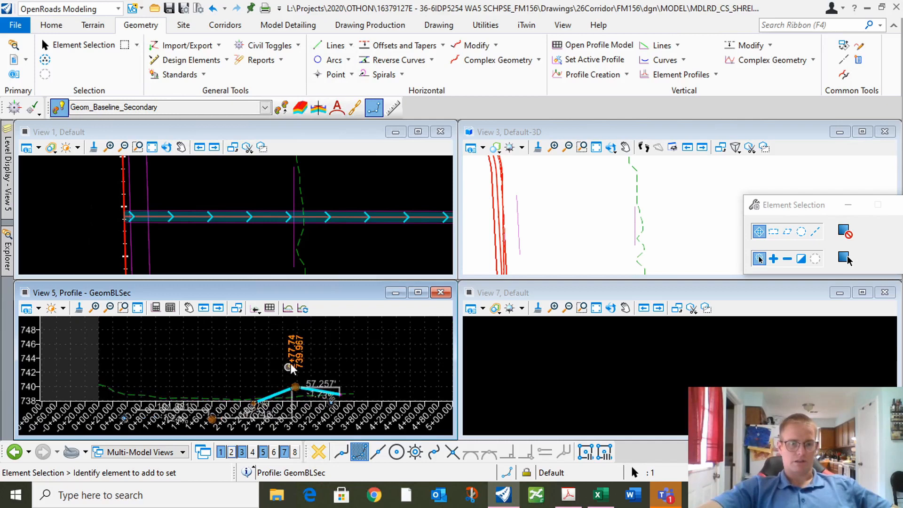
pyautogui.click(291, 366)
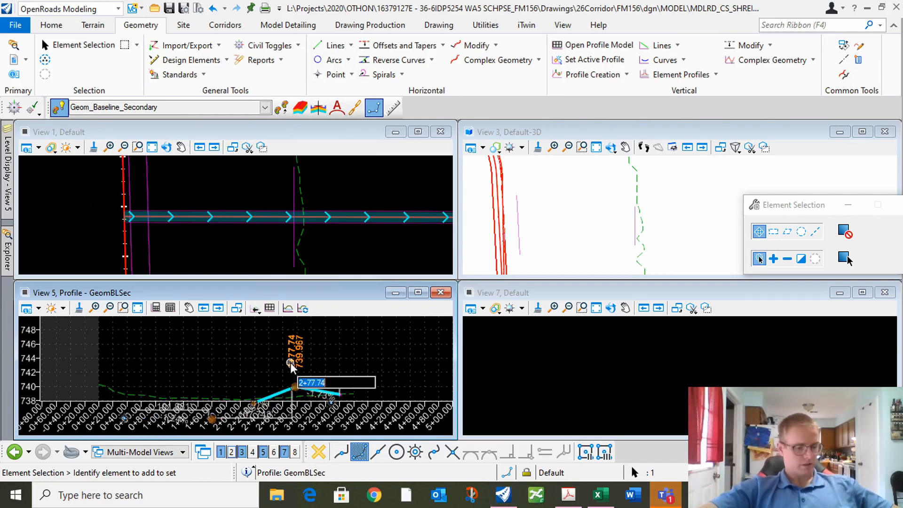
pyautogui.write('300')
pyautogui.press('Return')
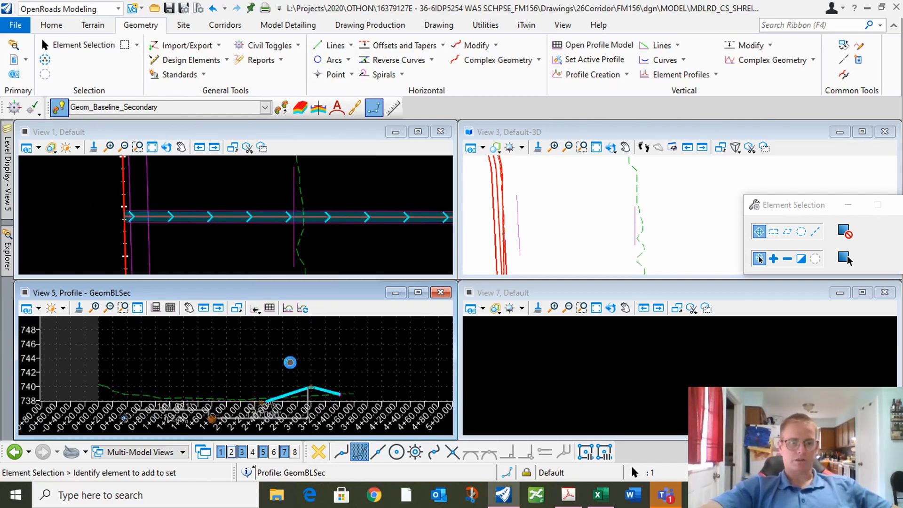
pyautogui.scroll(2, 292, 366)
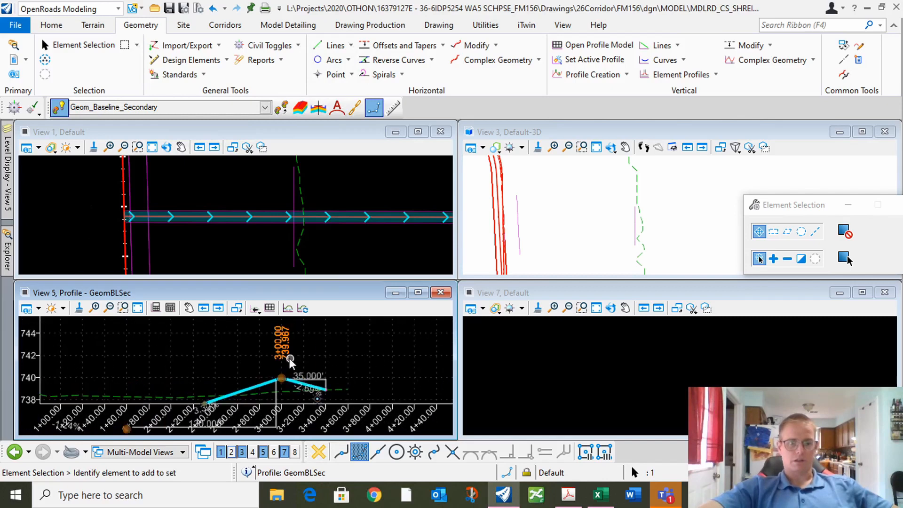
pyautogui.click(288, 360)
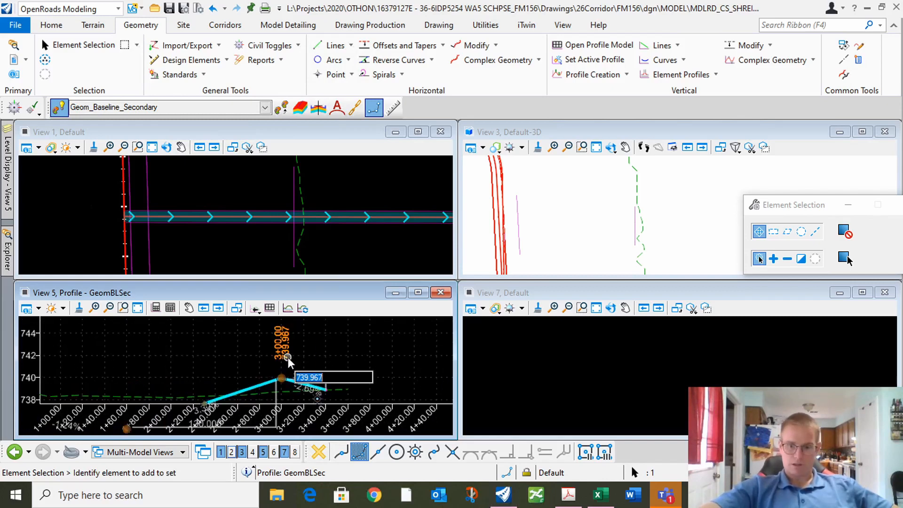
pyautogui.press('Return')
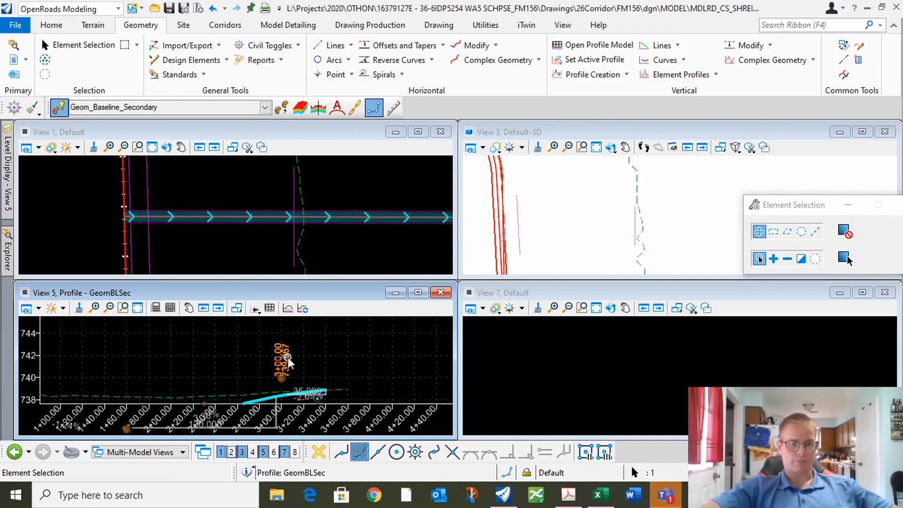
# Try to set the vertical curve length at the GeomBLSec profile's low-point VPI at station 1+60 to 220 ft.
pyautogui.scroll(-4, 261, 342)
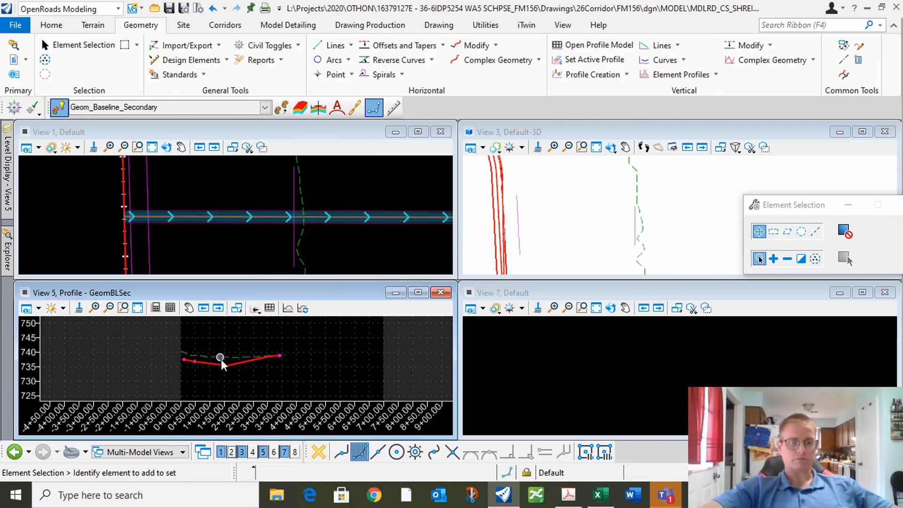
pyautogui.scroll(4, 239, 371)
pyautogui.click(240, 379)
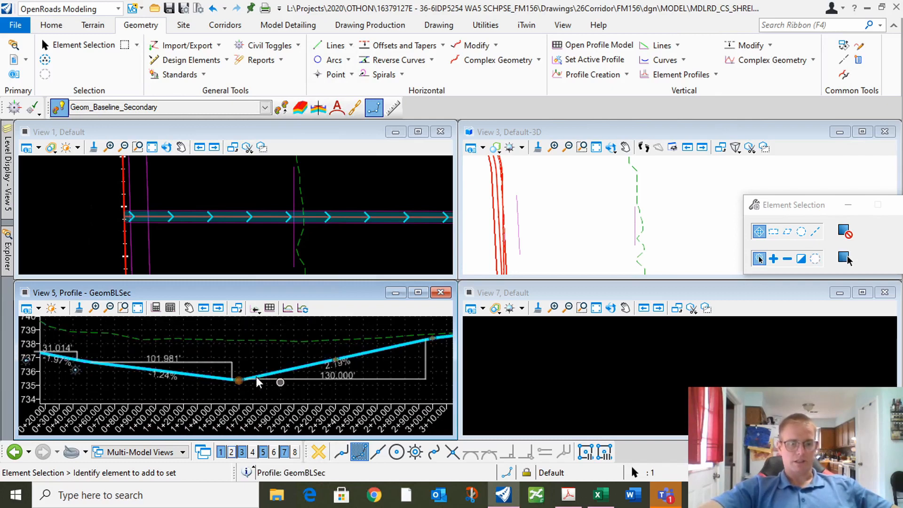
pyautogui.scroll(2, 235, 388)
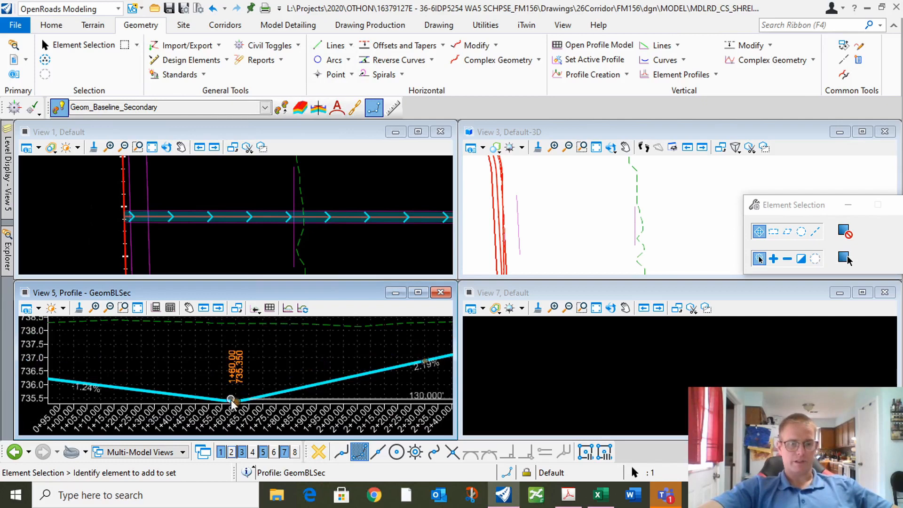
pyautogui.scroll(3, 266, 371)
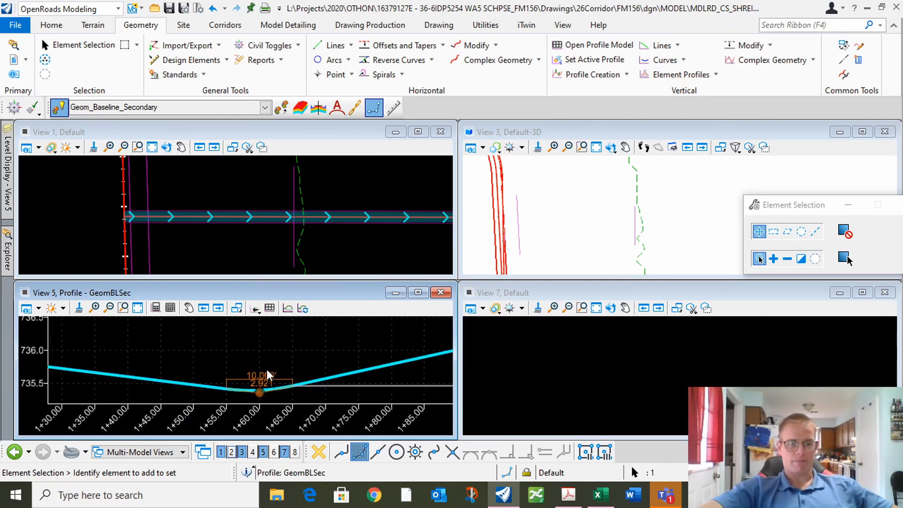
pyautogui.click(274, 380)
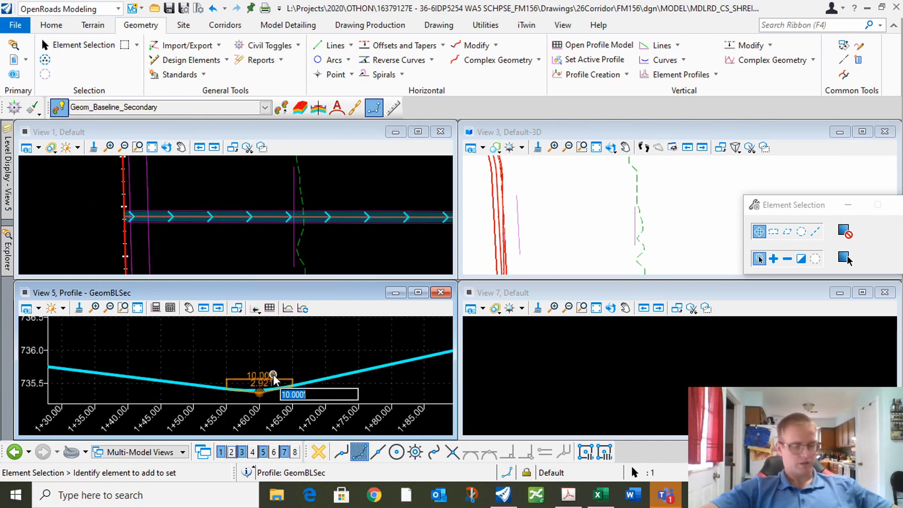
pyautogui.write('220')
pyautogui.press('Return')
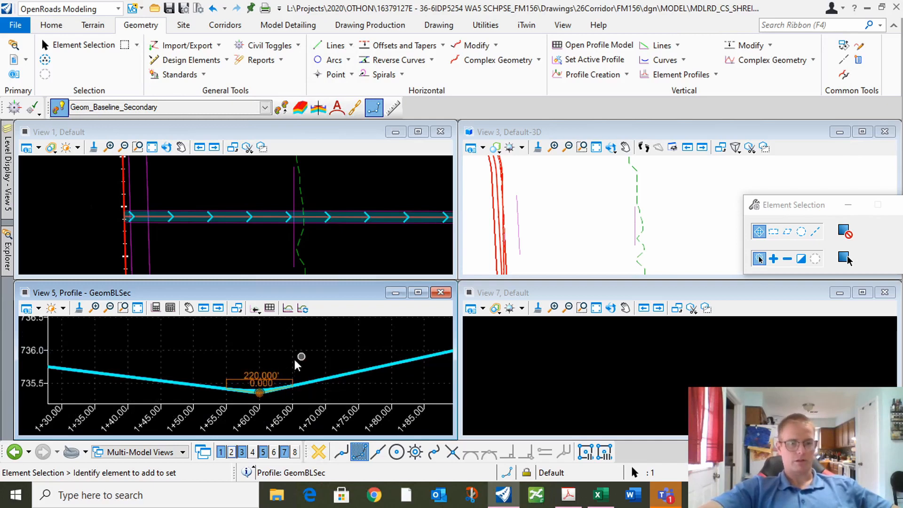
# Set the vertical curve length at the low-point VPI at station 1+60 to 210 ft.
pyautogui.scroll(-6, 297, 364)
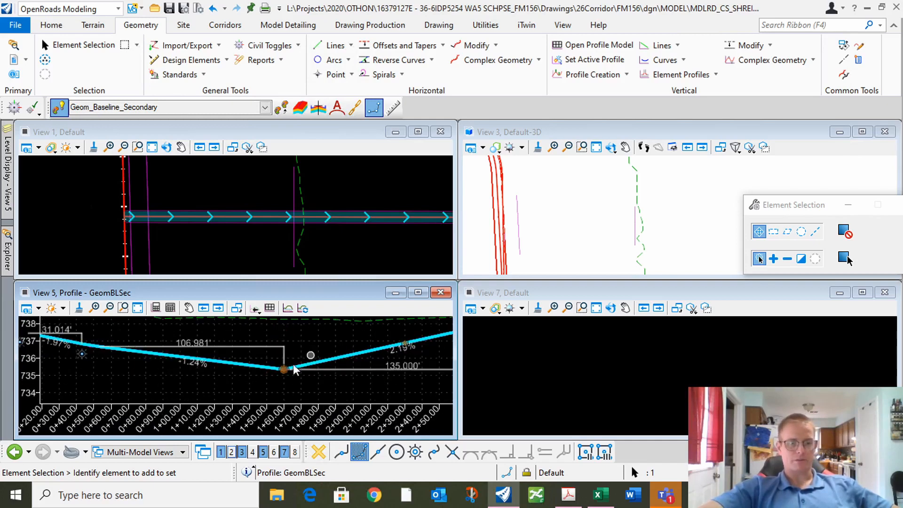
pyautogui.scroll(4, 294, 369)
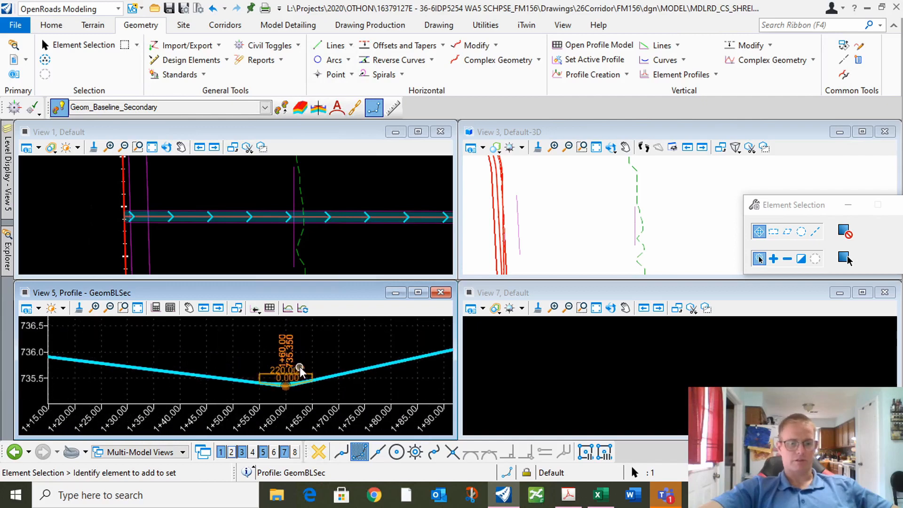
pyautogui.click(301, 369)
pyautogui.write('2')
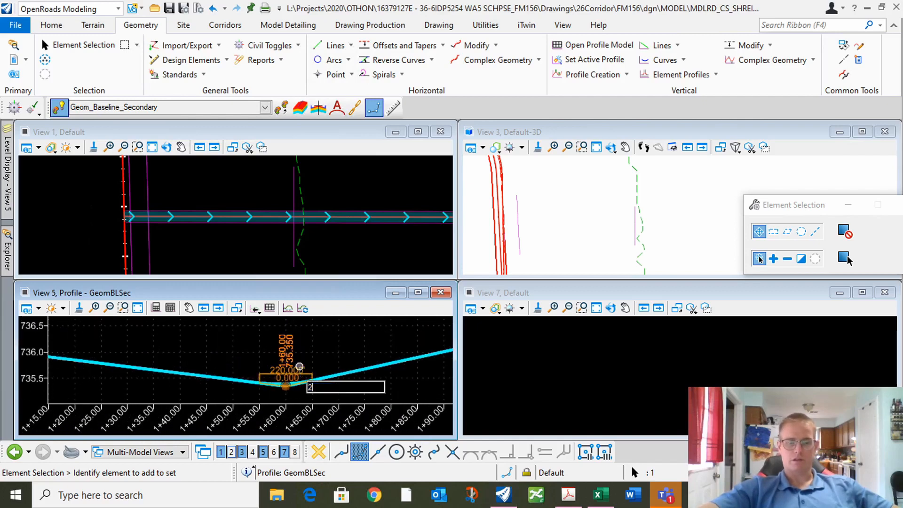
pyautogui.write('10')
pyautogui.press('Return')
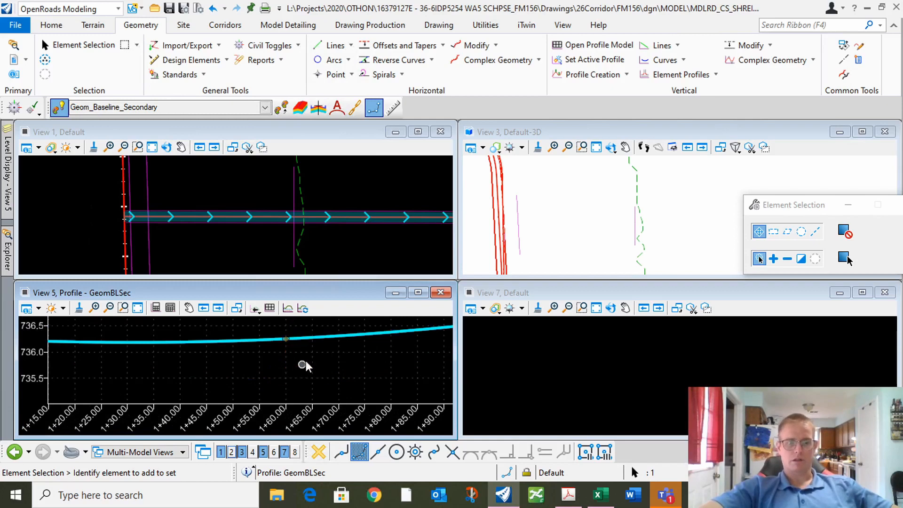
# Try to lengthen the low-point vertical curve at station 1+60 to 219 ft.
pyautogui.scroll(-4, 305, 366)
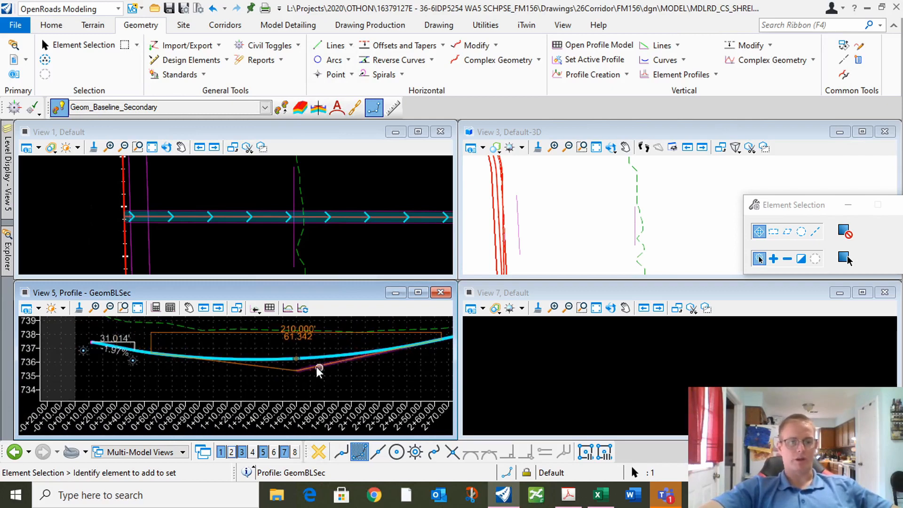
pyautogui.click(315, 360)
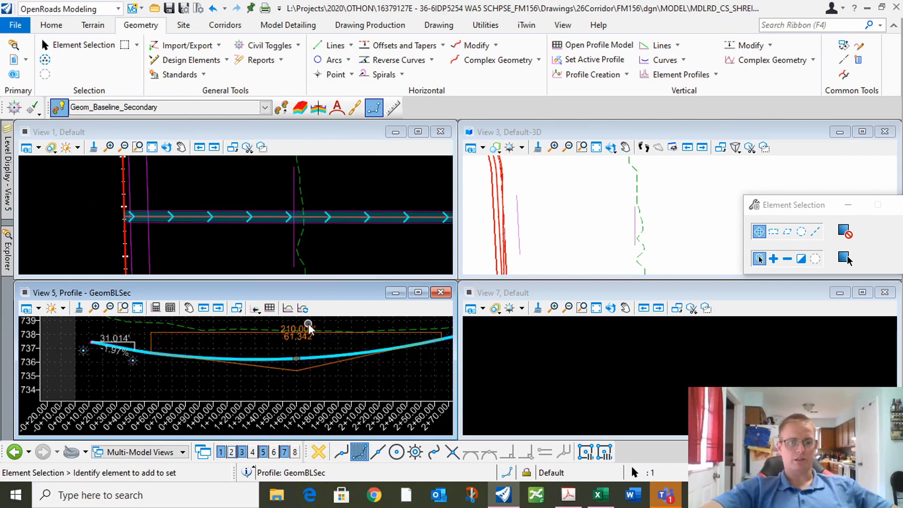
pyautogui.click(308, 323)
pyautogui.click(309, 360)
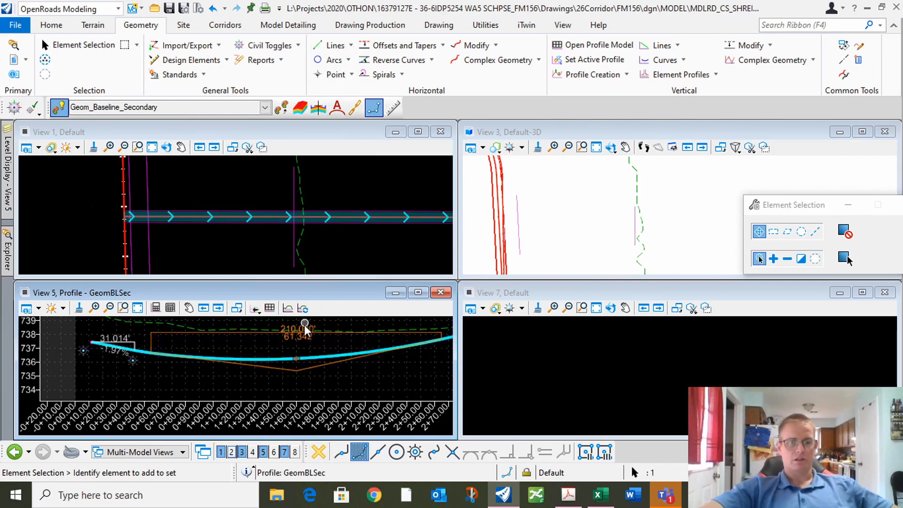
pyautogui.click(305, 329)
pyautogui.write('219.')
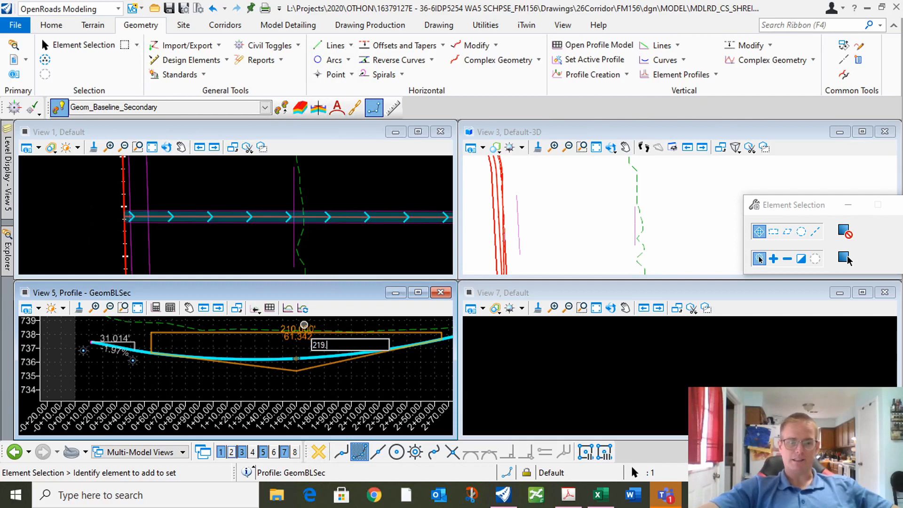
pyautogui.write('9')
pyautogui.press('Return')
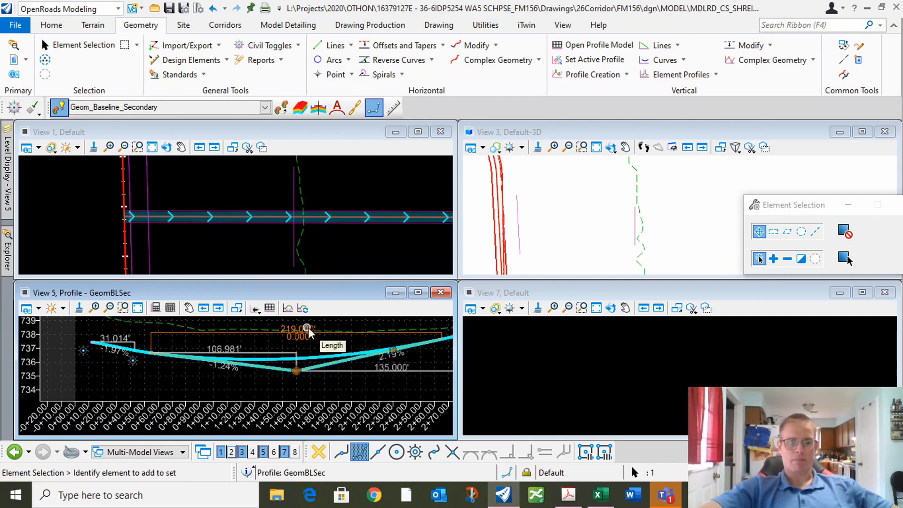
pyautogui.press('Return')
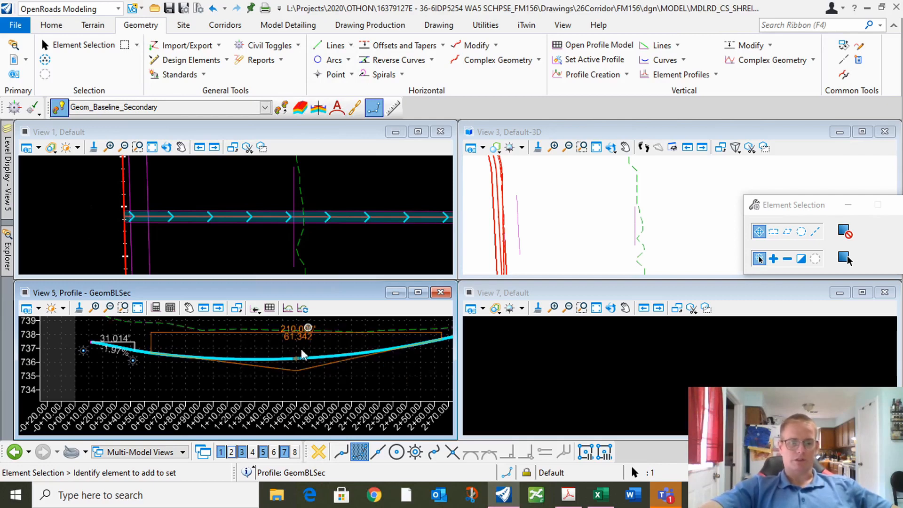
# Remove the vertical curve at the VPI near station 0+48 with Delete Vertex and check the resulting profile geometry.
pyautogui.click(337, 383)
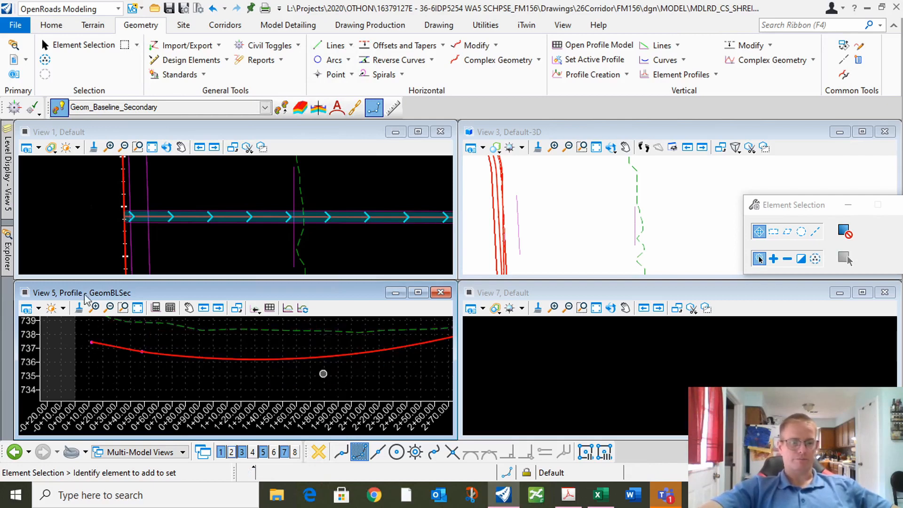
pyautogui.click(156, 352)
pyautogui.scroll(5, 146, 351)
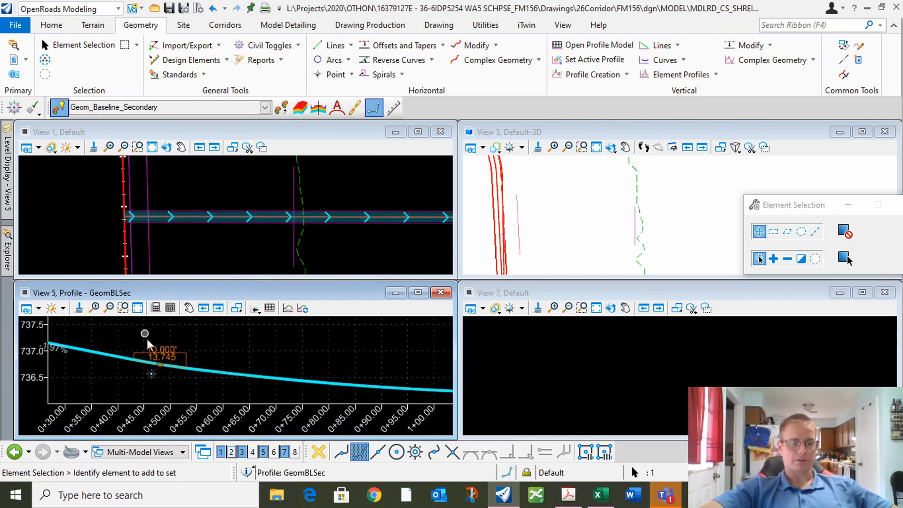
pyautogui.scroll(8, 149, 376)
pyautogui.click(176, 369)
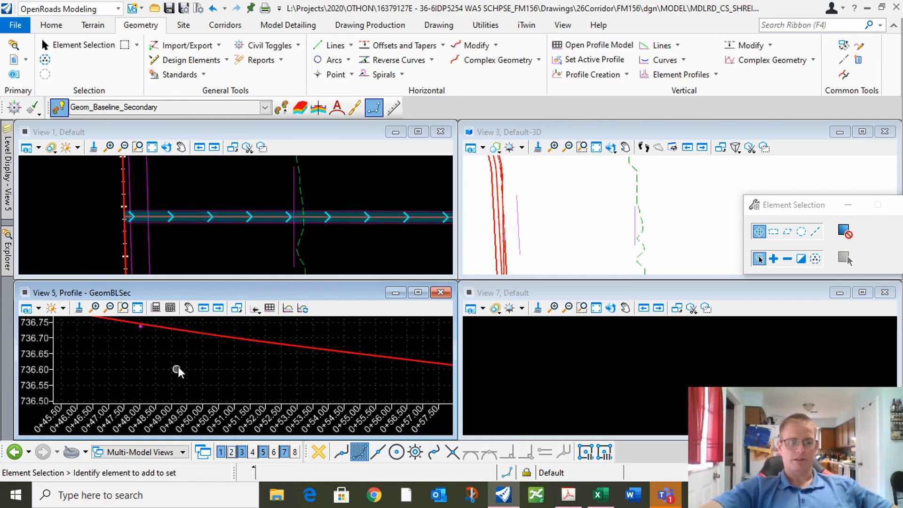
pyautogui.scroll(-3, 178, 371)
pyautogui.scroll(3, 174, 334)
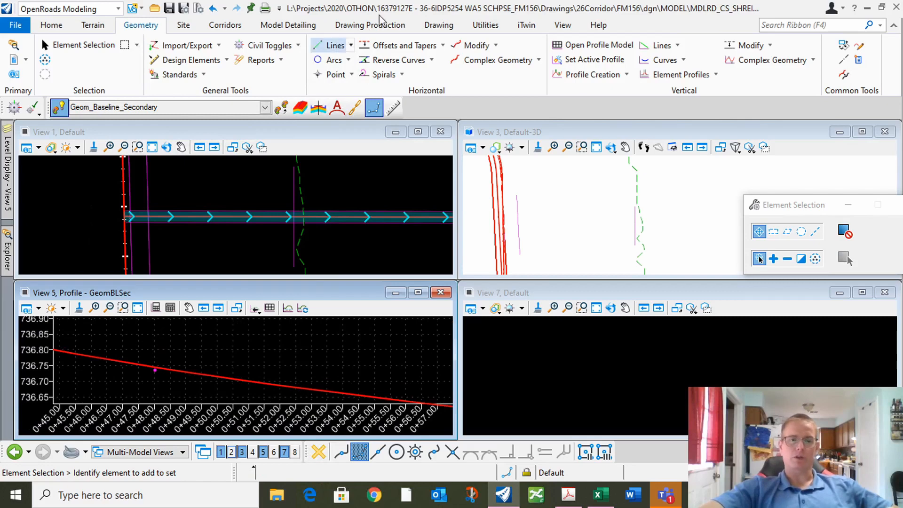
pyautogui.click(439, 25)
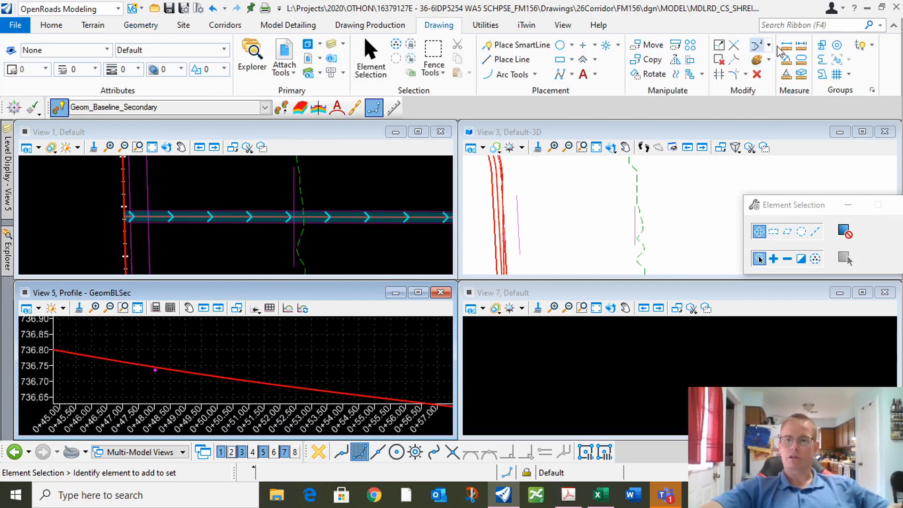
pyautogui.click(769, 46)
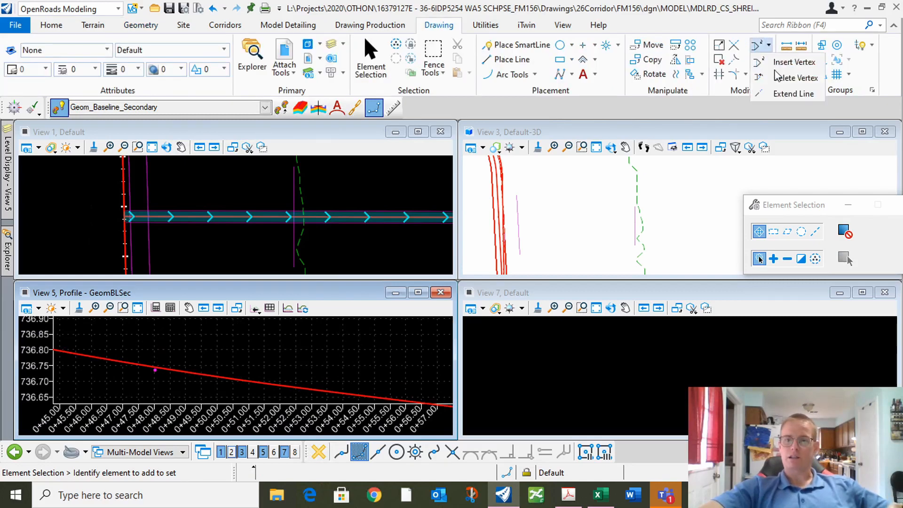
pyautogui.click(783, 78)
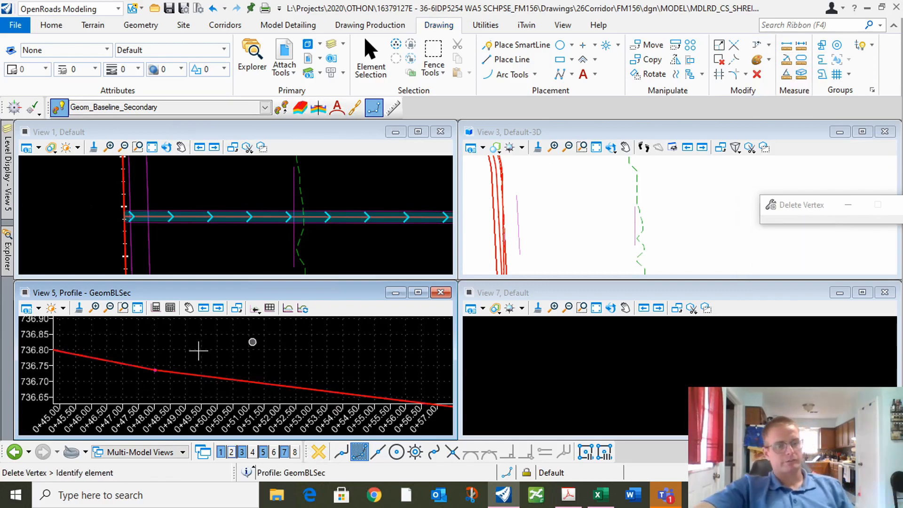
pyautogui.click(371, 57)
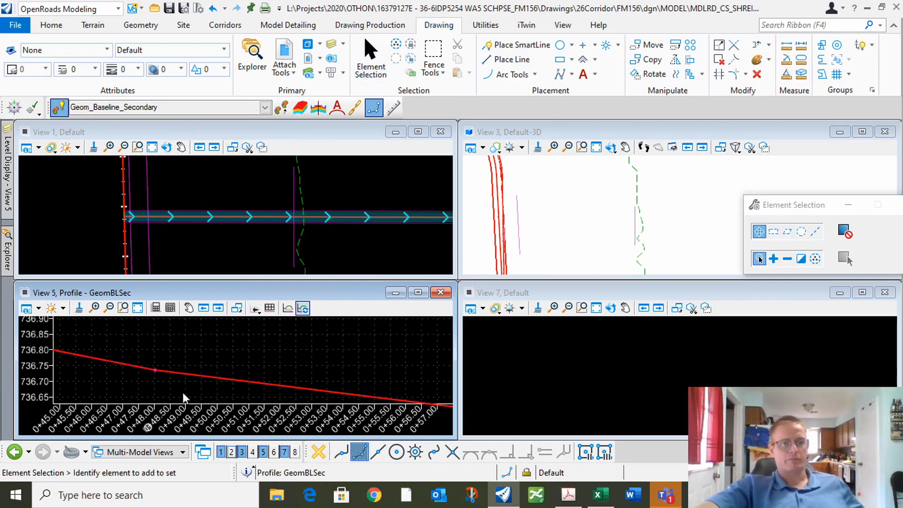
pyautogui.click(187, 369)
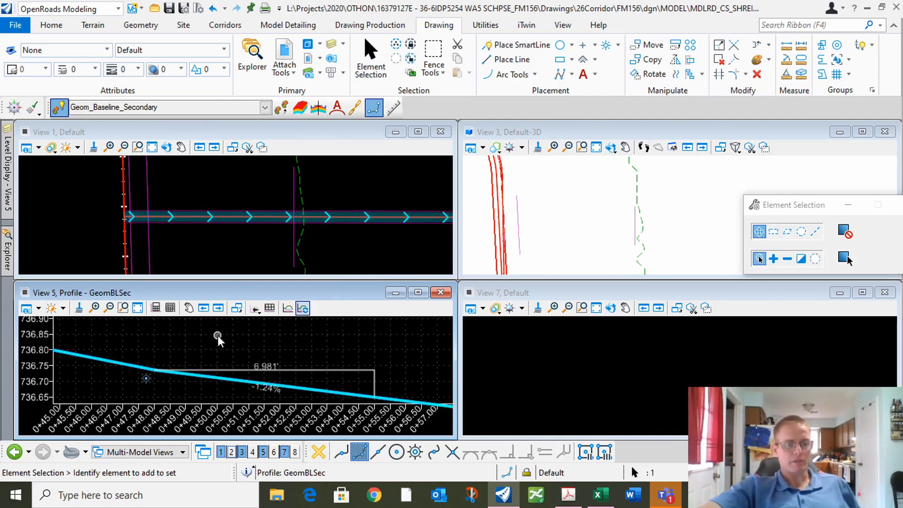
pyautogui.click(217, 336)
# Set the vertical curve length at the GeomBLSec profile's low-point VPI to 220 ft.
pyautogui.scroll(-6, 78, 348)
pyautogui.scroll(-5, 123, 353)
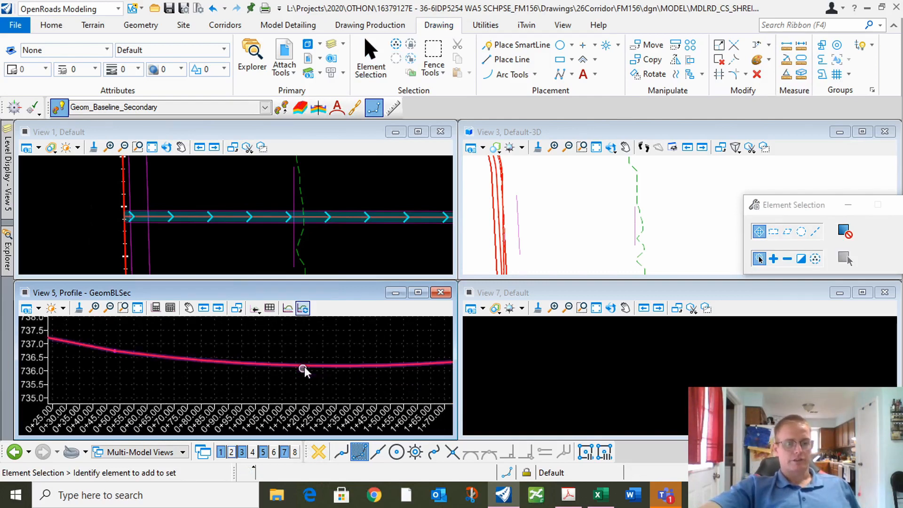
pyautogui.click(305, 368)
pyautogui.scroll(-4, 259, 387)
pyautogui.scroll(3, 335, 349)
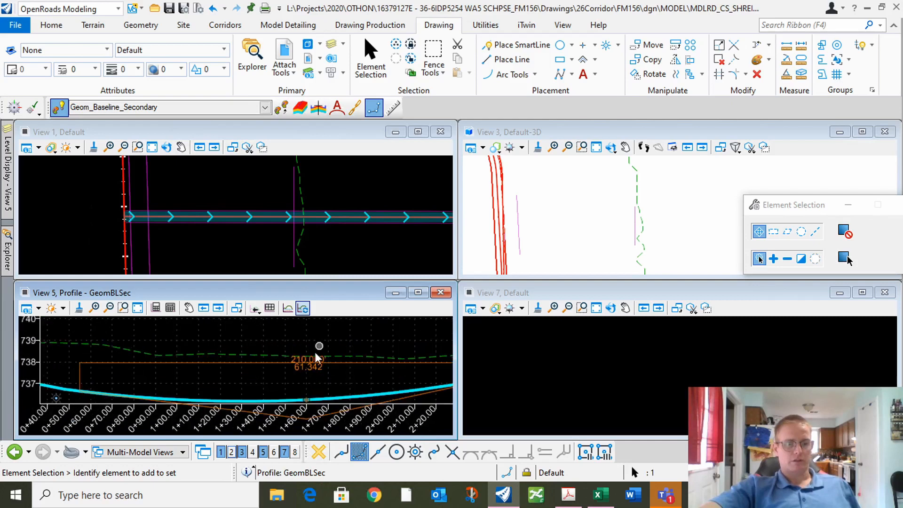
pyautogui.scroll(3, 312, 366)
pyautogui.click(306, 371)
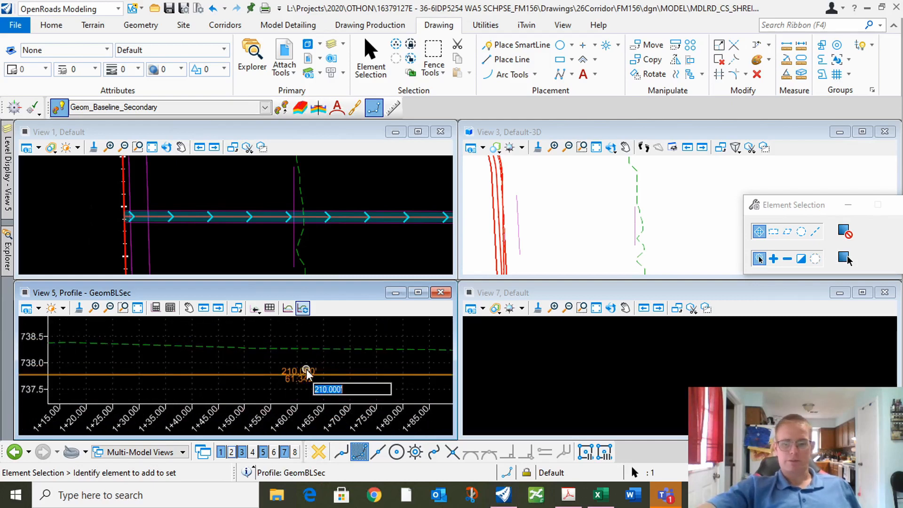
pyautogui.write('220')
pyautogui.press('Return')
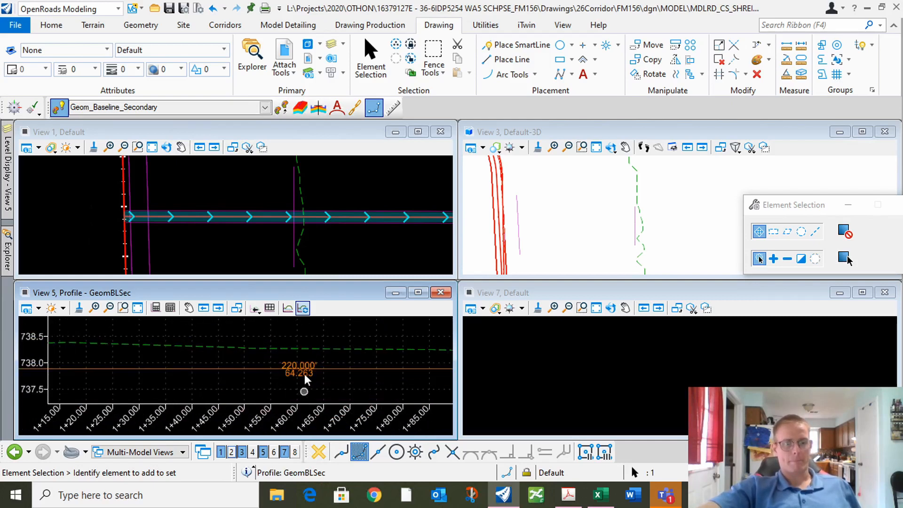
# Try to lengthen the vertical curve at the GeomBLSec profile's VPI at station 3+00 to 60 ft.
pyautogui.scroll(-4, 329, 337)
pyautogui.scroll(-4, 314, 344)
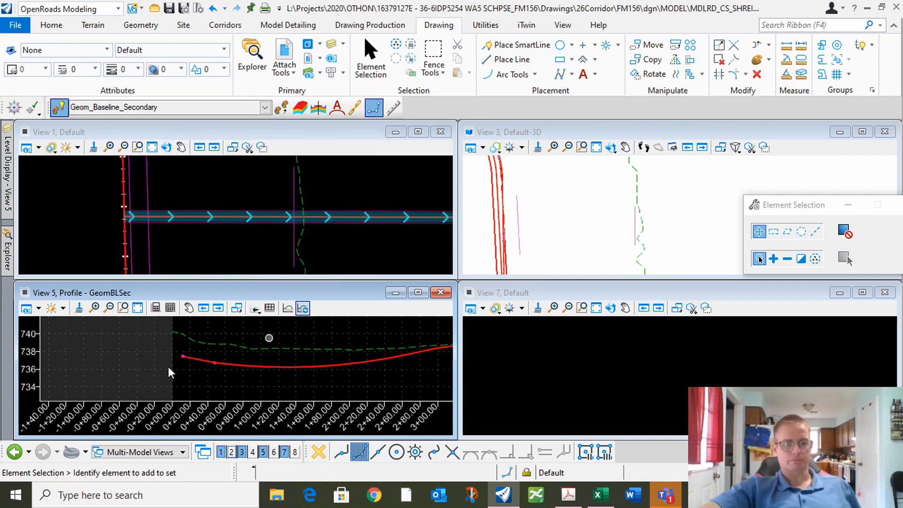
pyautogui.scroll(6, 236, 379)
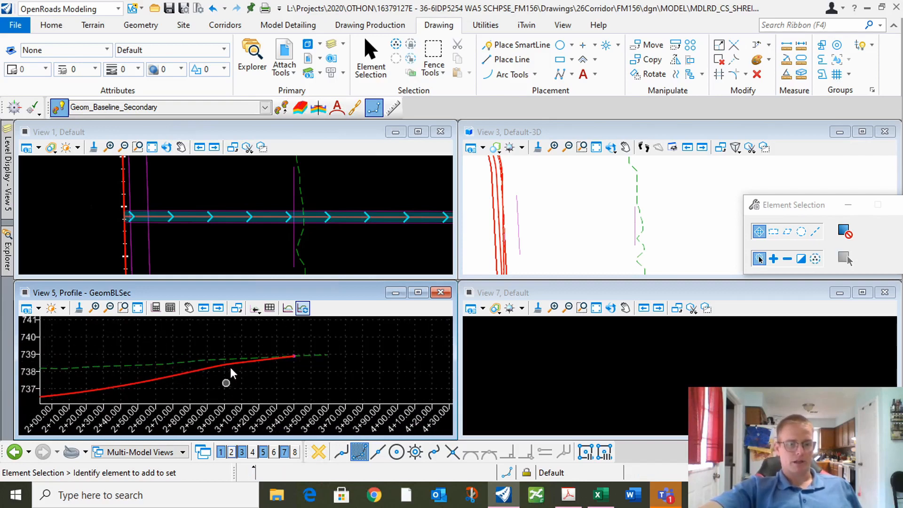
pyautogui.click(226, 370)
pyautogui.scroll(5, 228, 374)
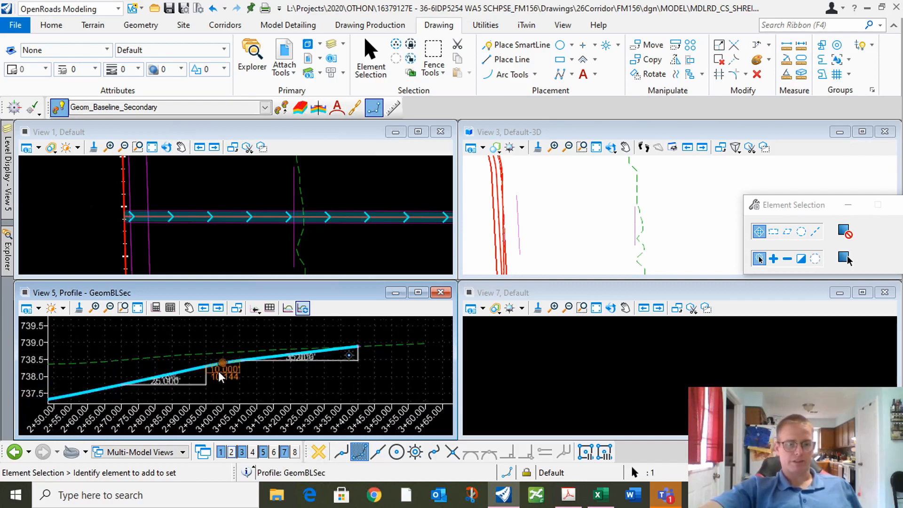
pyautogui.click(242, 369)
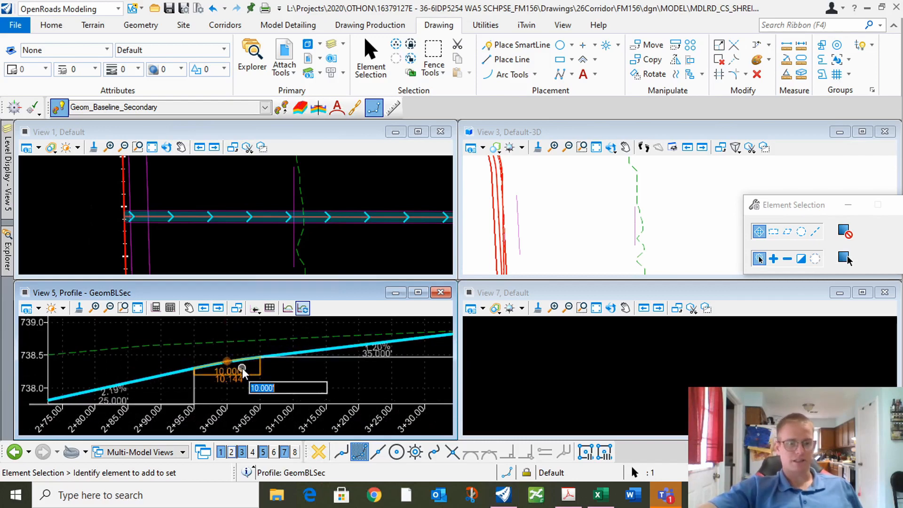
pyautogui.write('20')
pyautogui.press('Return')
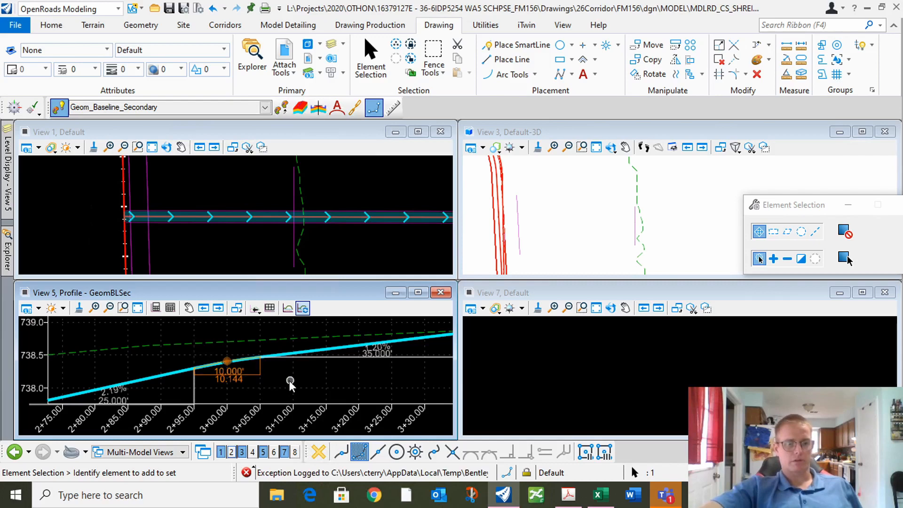
pyautogui.click(238, 370)
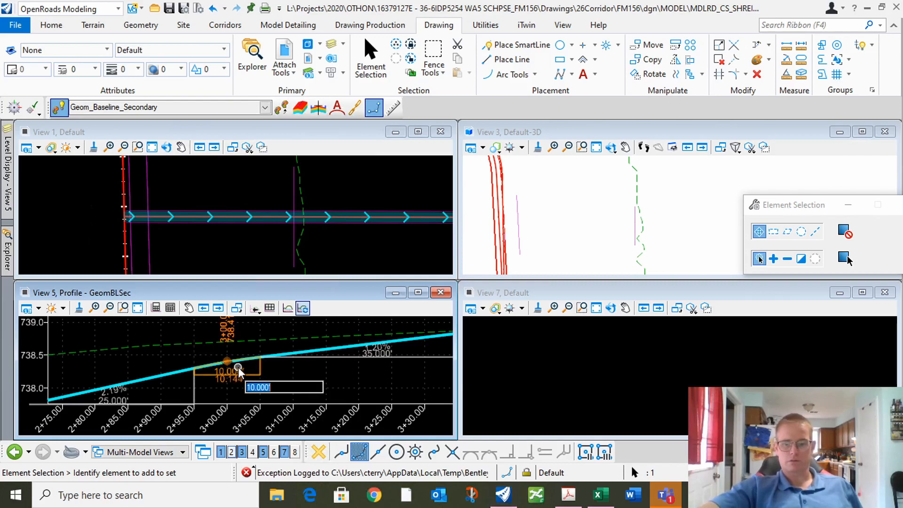
pyautogui.write('60')
pyautogui.press('Return')
# Set the vertical curve length at the station 3+00 VPI to 59 ft and inspect where the curve begins near station 2+70.
pyautogui.click(241, 372)
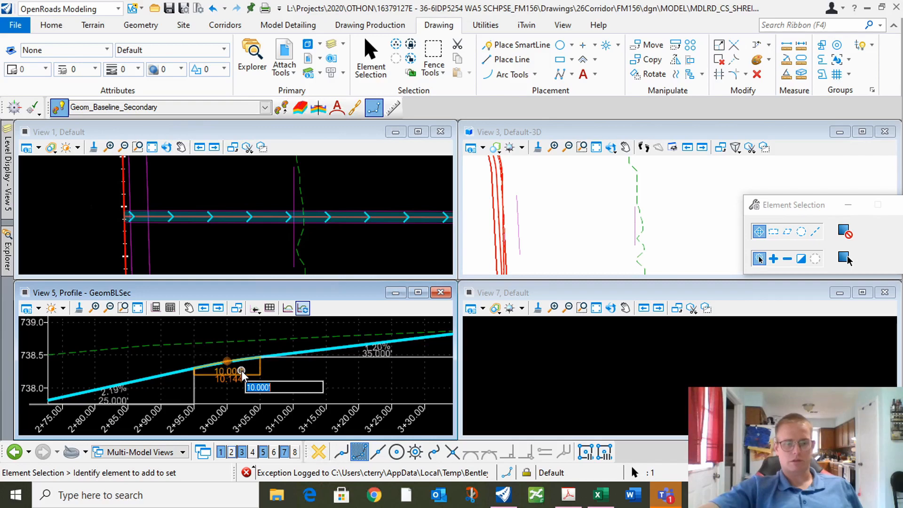
pyautogui.press('Return')
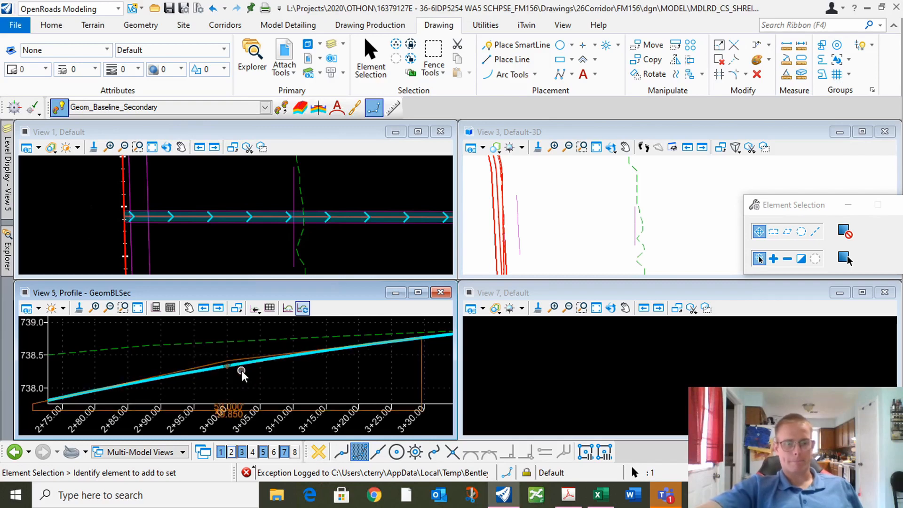
pyautogui.scroll(-5, 284, 385)
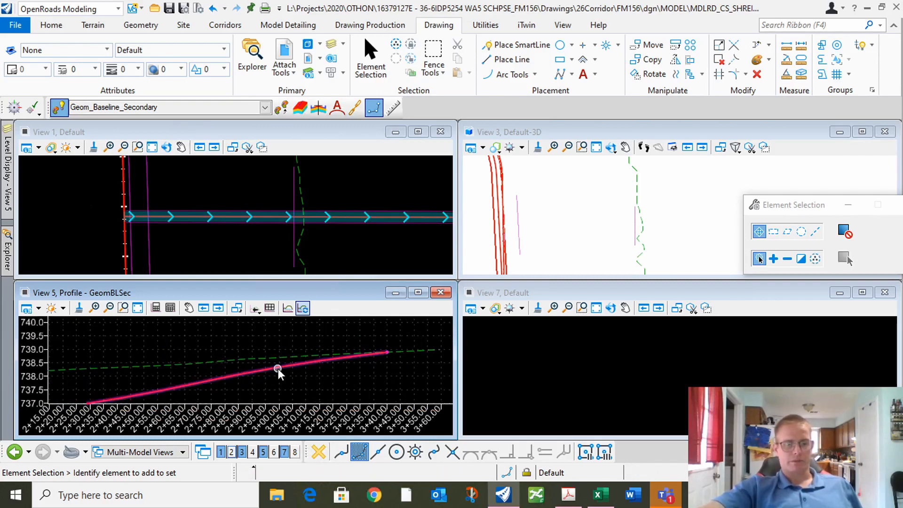
pyautogui.scroll(4, 278, 376)
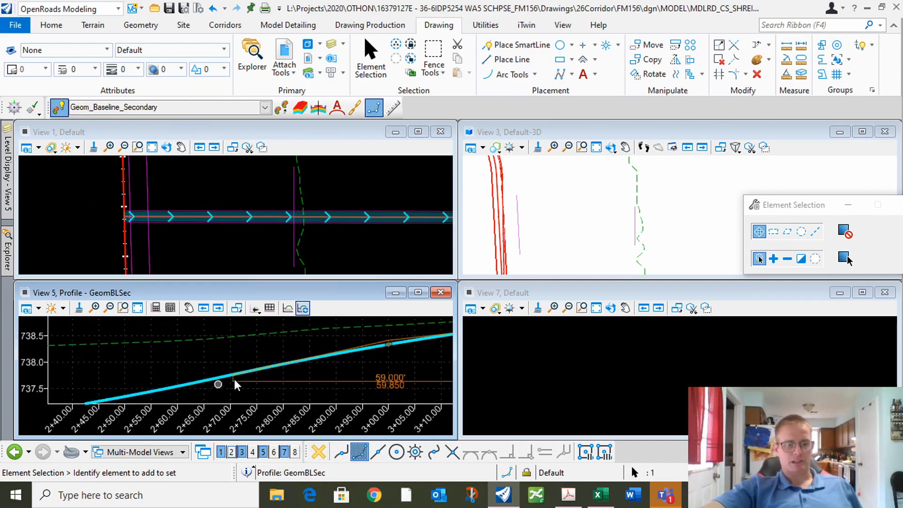
pyautogui.scroll(4, 236, 383)
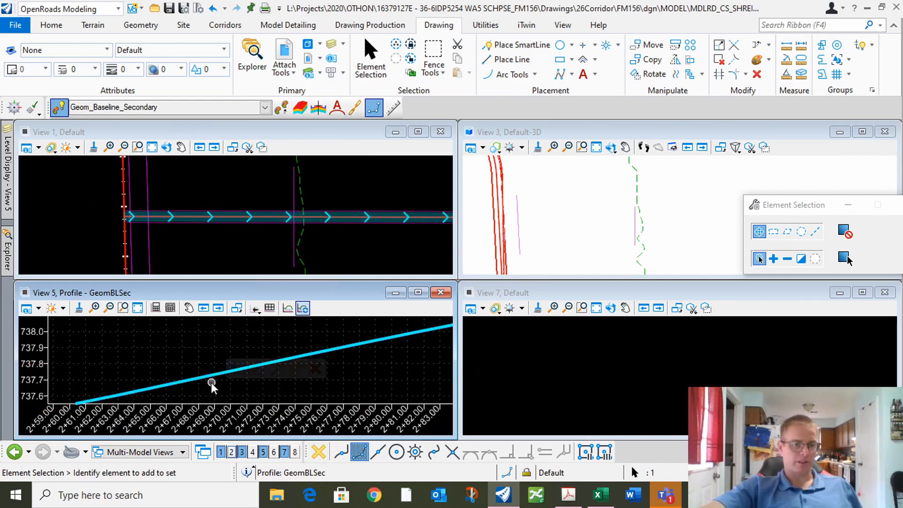
pyautogui.scroll(-2, 249, 375)
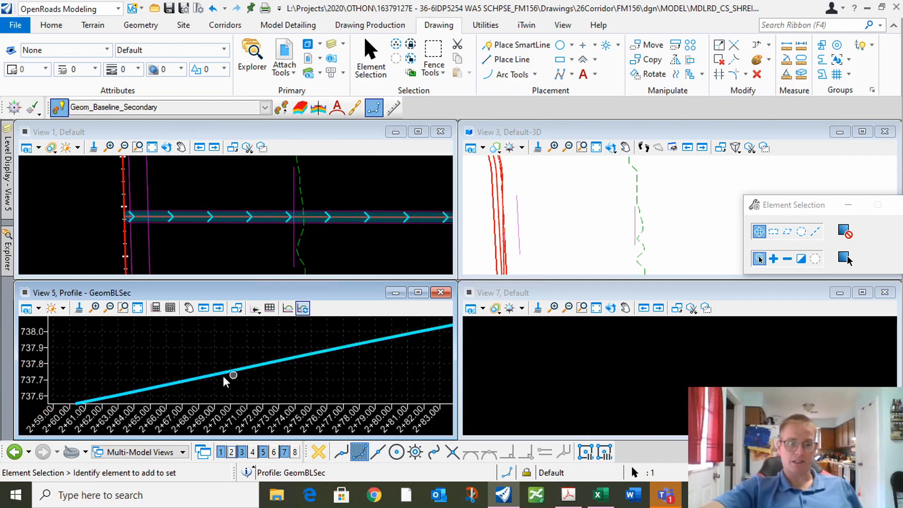
pyautogui.click(236, 376)
pyautogui.scroll(-2, 235, 372)
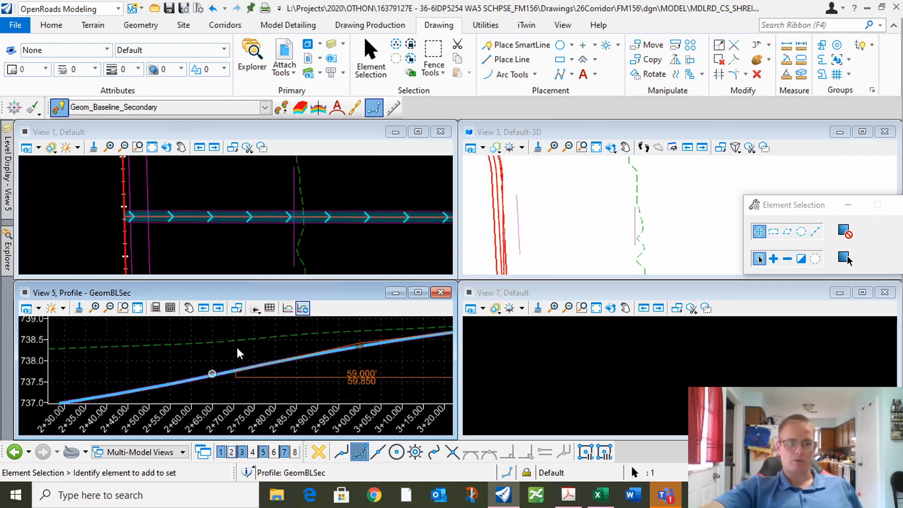
pyautogui.click(219, 330)
pyautogui.scroll(-2, 225, 364)
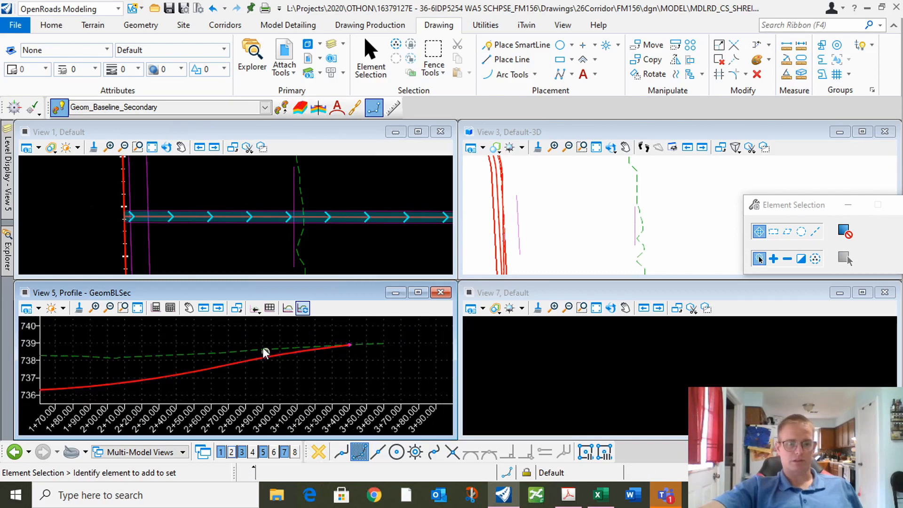
# Set the vertical curve length at the station 3+00 VPI to 59.99 ft.
pyautogui.click(301, 360)
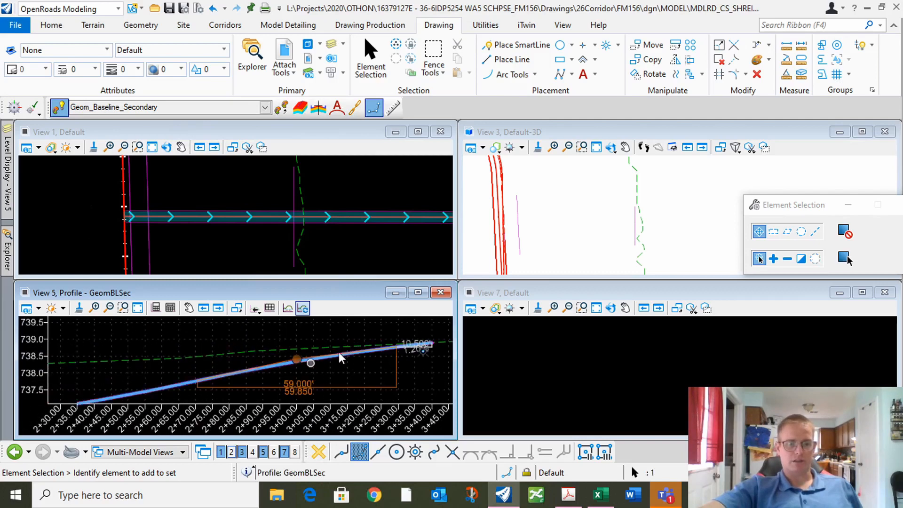
pyautogui.click(299, 384)
pyautogui.write('59')
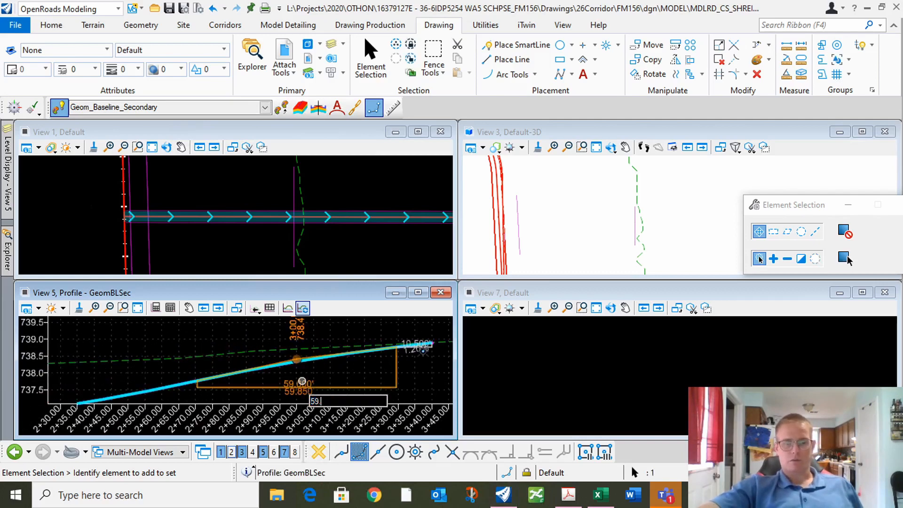
pyautogui.write('.99')
pyautogui.press('Return')
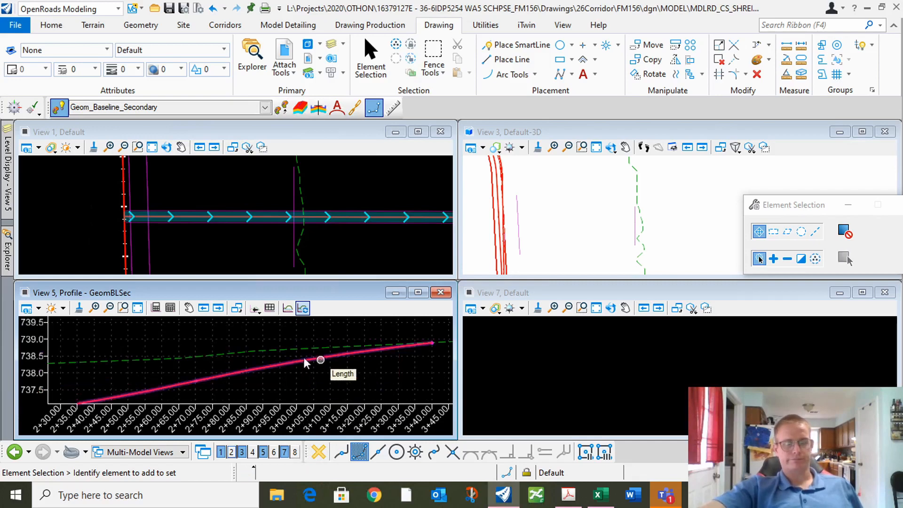
pyautogui.scroll(-3, 297, 370)
pyautogui.scroll(-3, 296, 370)
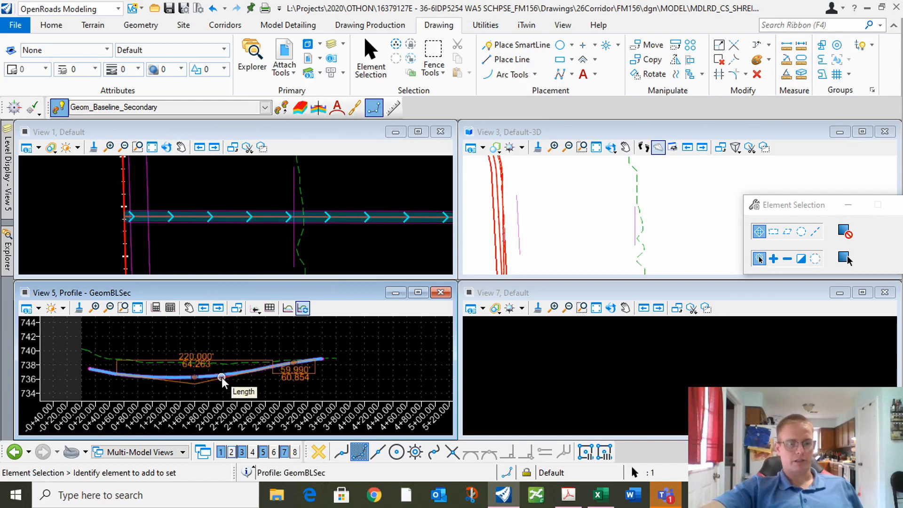
# Set the proposed profile as the side street baseline's active profile and clear the selection.
pyautogui.click(220, 378)
pyautogui.moveTo(220, 378)
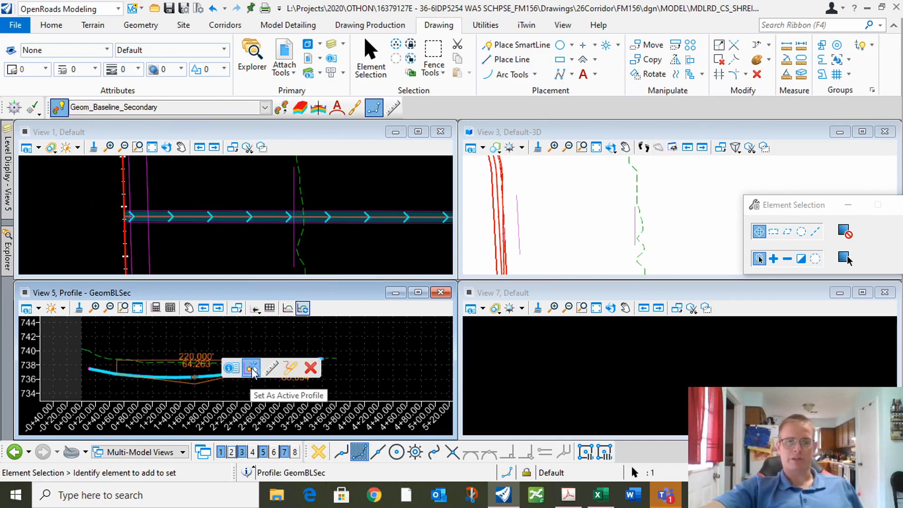
pyautogui.click(252, 369)
pyautogui.click(561, 235)
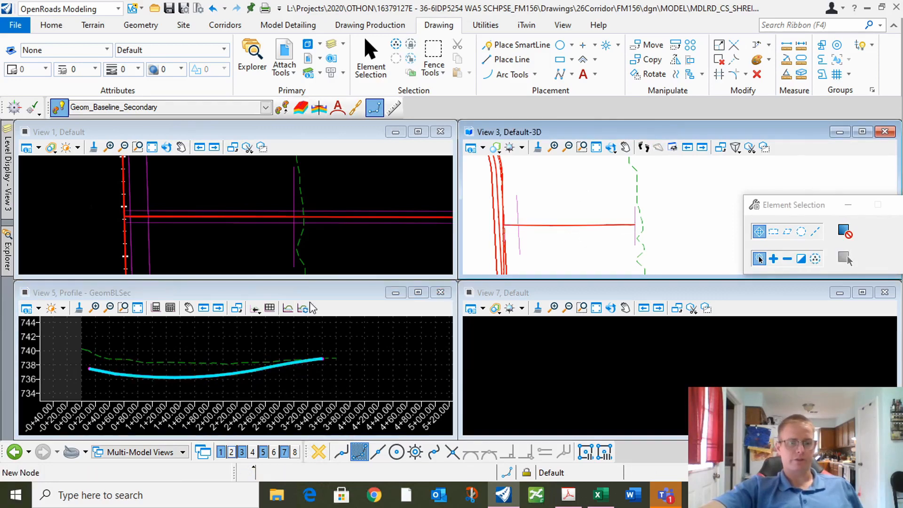
pyautogui.click(245, 339)
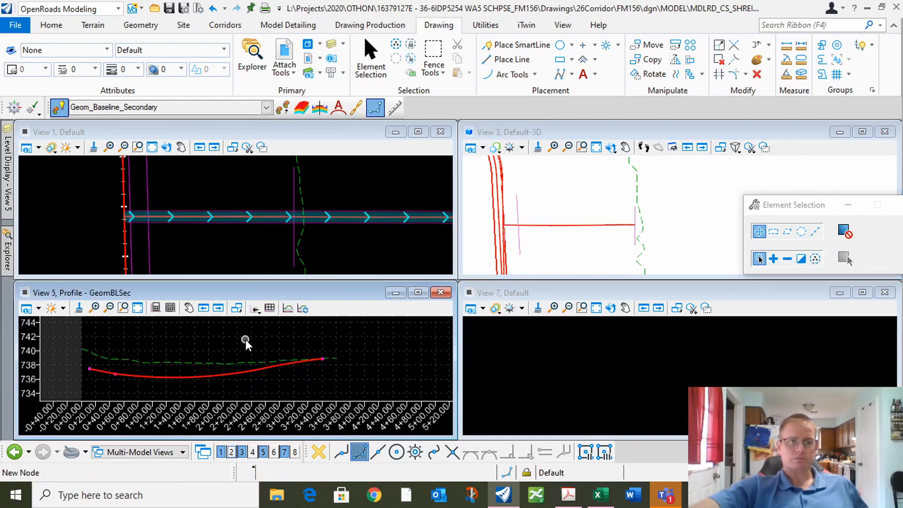
# Set the active feature definition to Road_EdgeOfPavement from the Linear Pavement group.
pyautogui.click(242, 182)
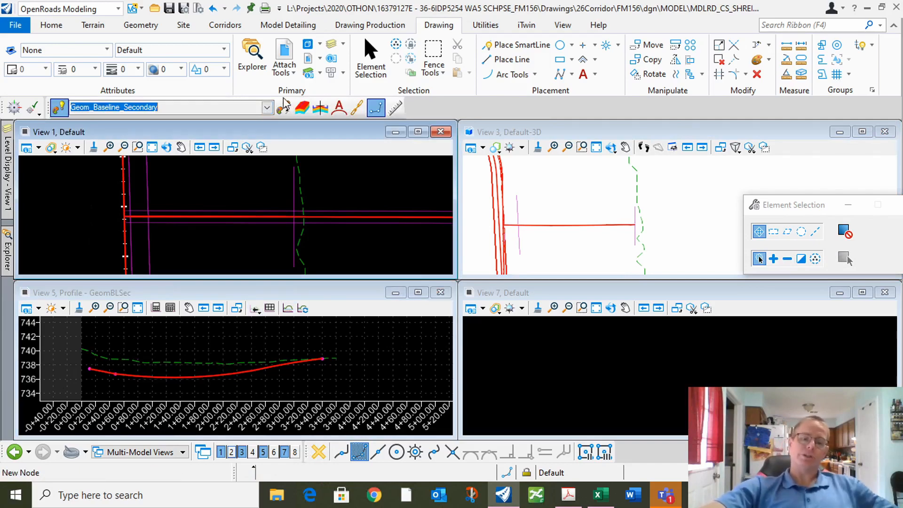
pyautogui.click(200, 183)
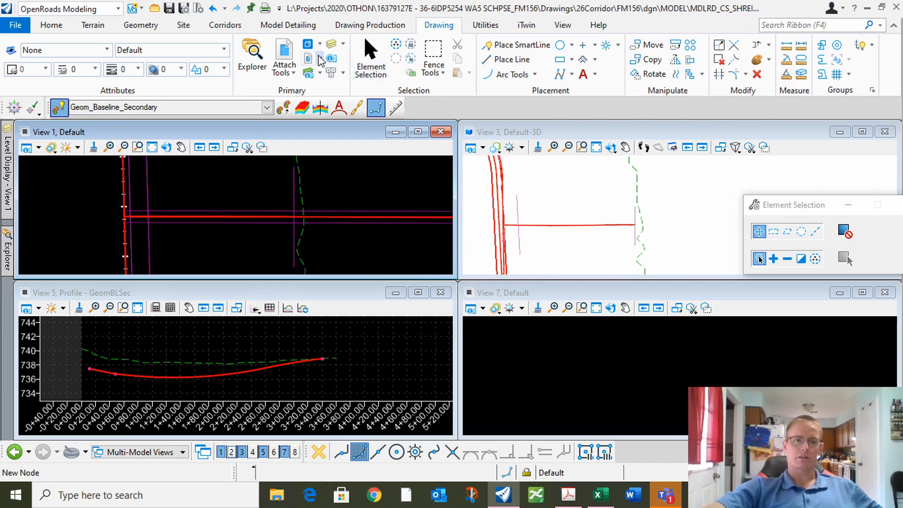
pyautogui.click(266, 108)
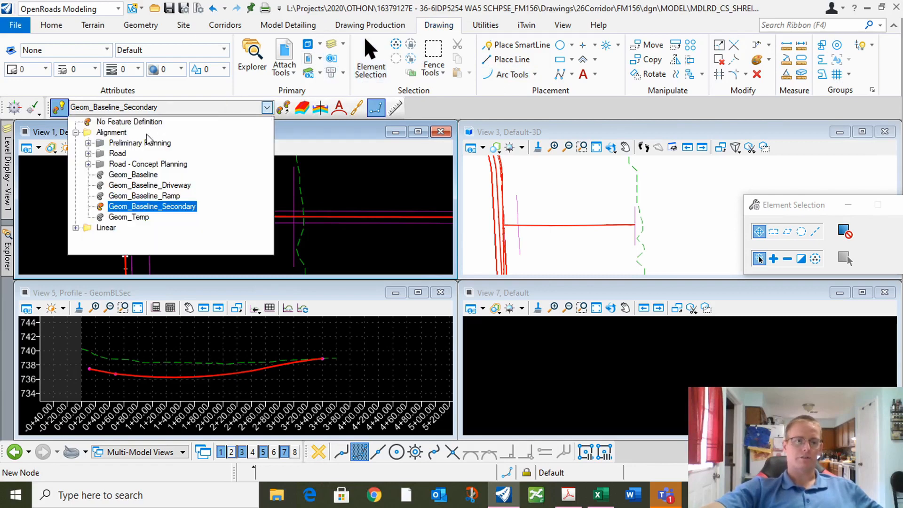
pyautogui.click(76, 228)
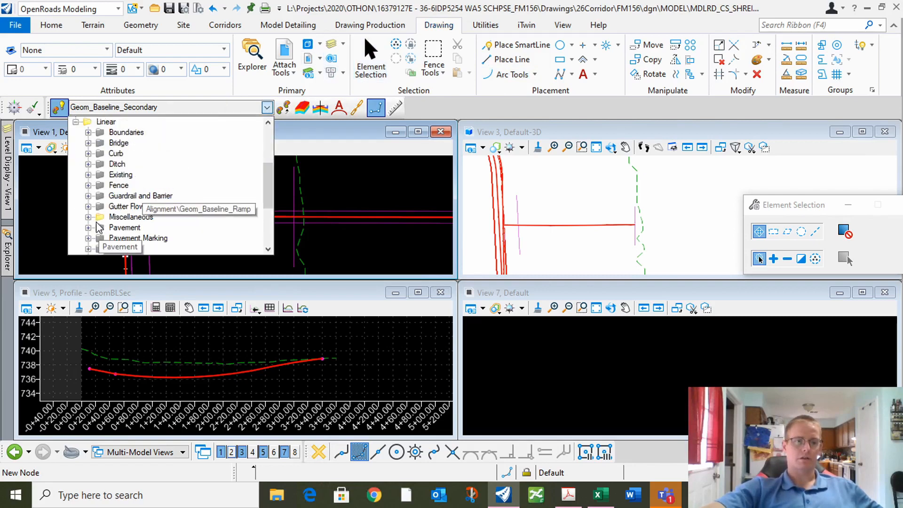
pyautogui.click(88, 227)
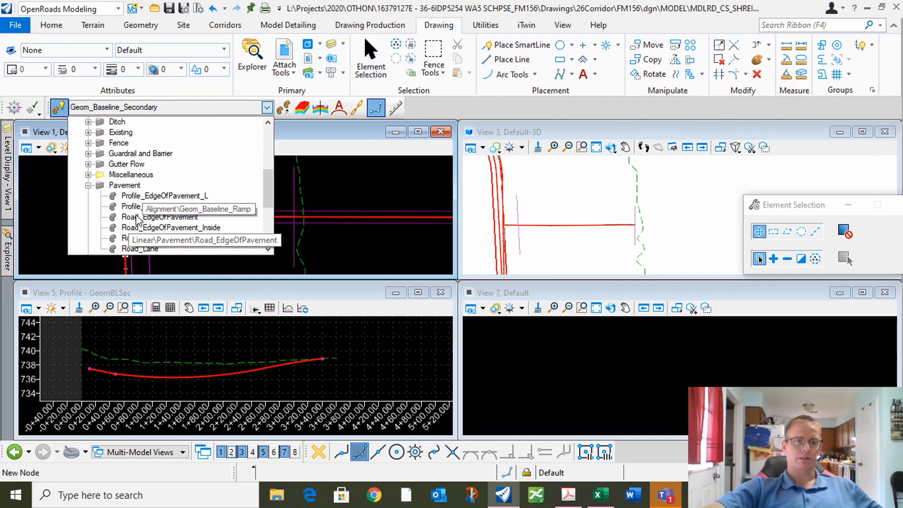
pyautogui.click(137, 218)
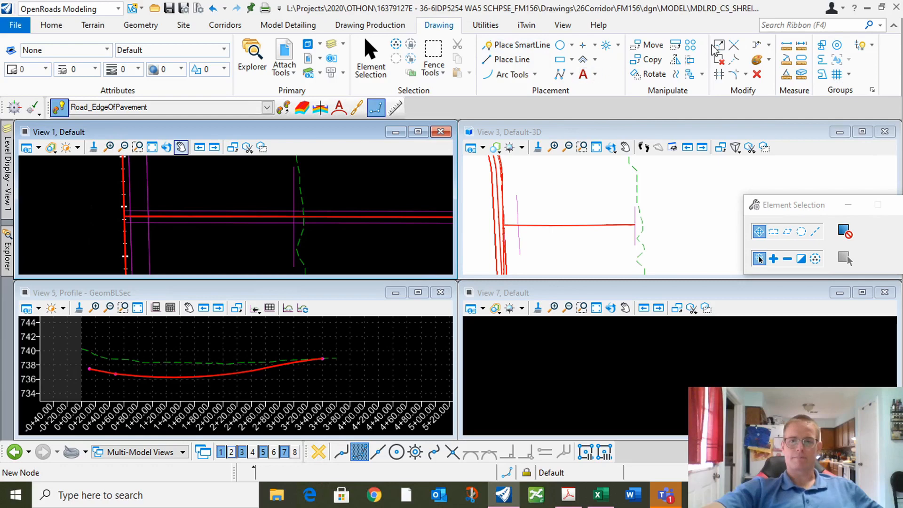
# Construct a Simple Arc of 52.5 ft radius between the main road's outer edge line and the side street's northern edge line.
pyautogui.click(140, 25)
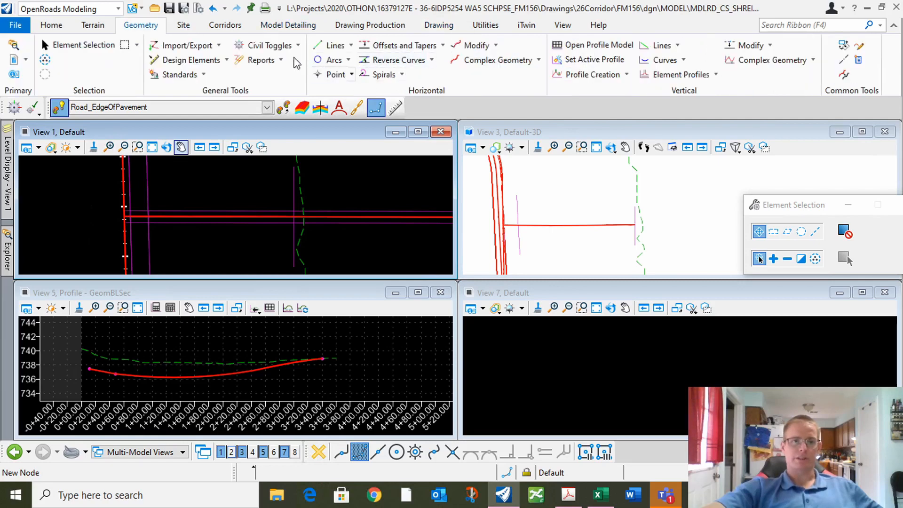
pyautogui.click(335, 60)
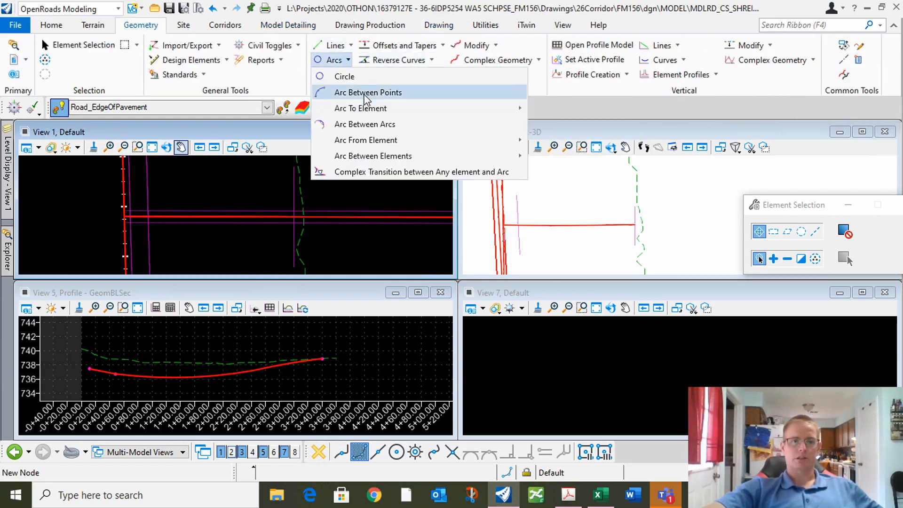
pyautogui.moveTo(375, 156)
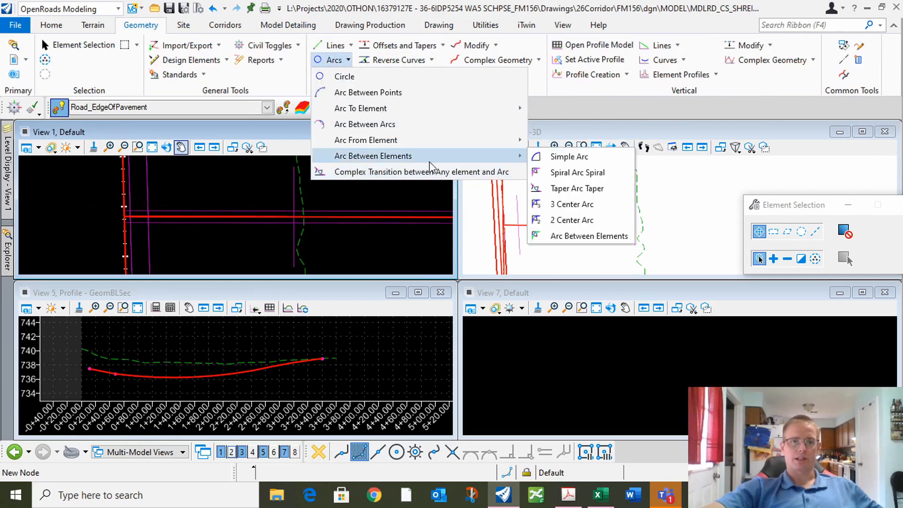
pyautogui.click(563, 156)
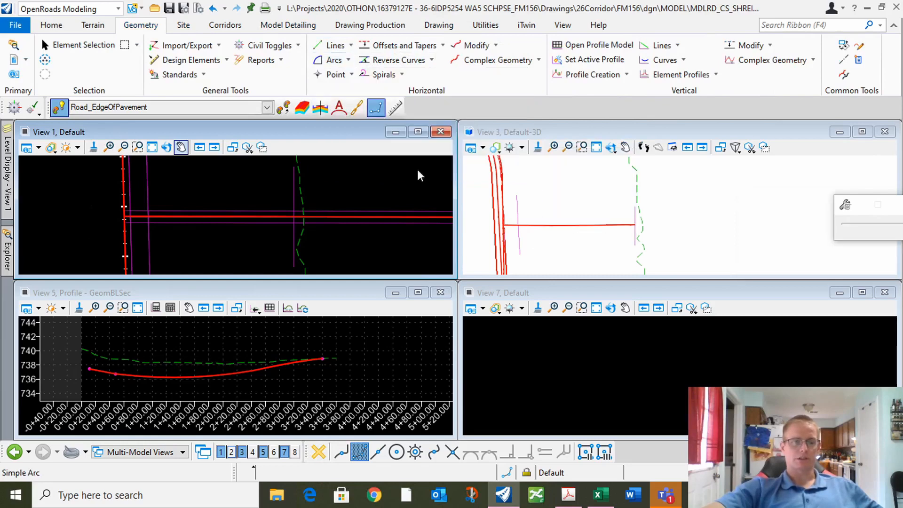
pyautogui.click(147, 184)
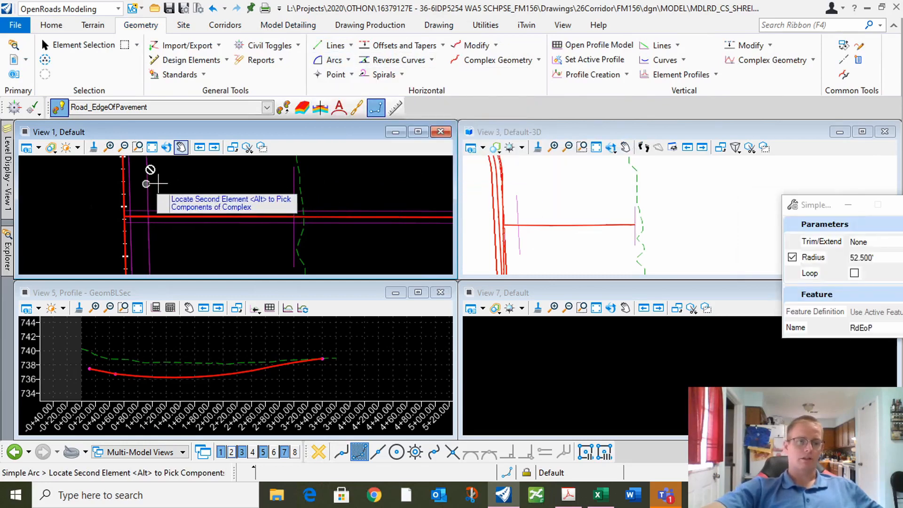
pyautogui.click(174, 216)
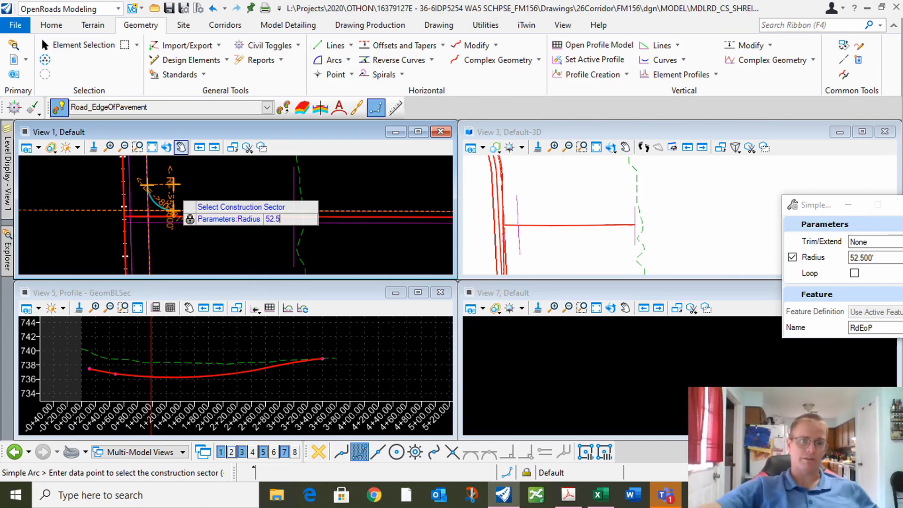
# Place the upper corner arc between the edge lines with a 52.5' radius and Trim/Extend set to None.
pyautogui.press('Return')
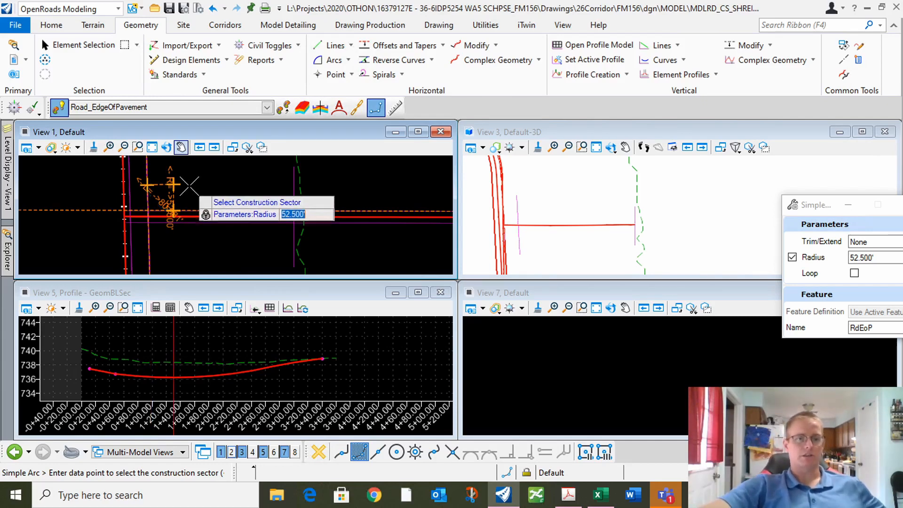
pyautogui.click(189, 186)
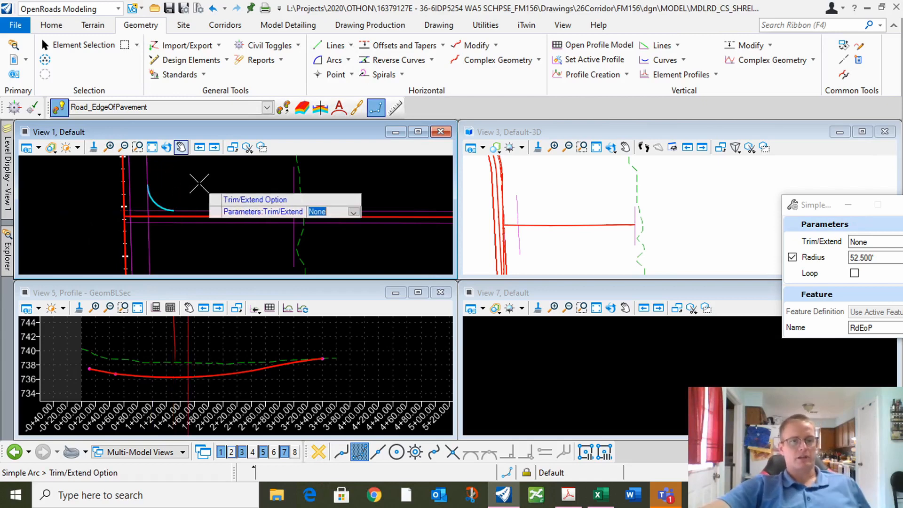
pyautogui.click(200, 183)
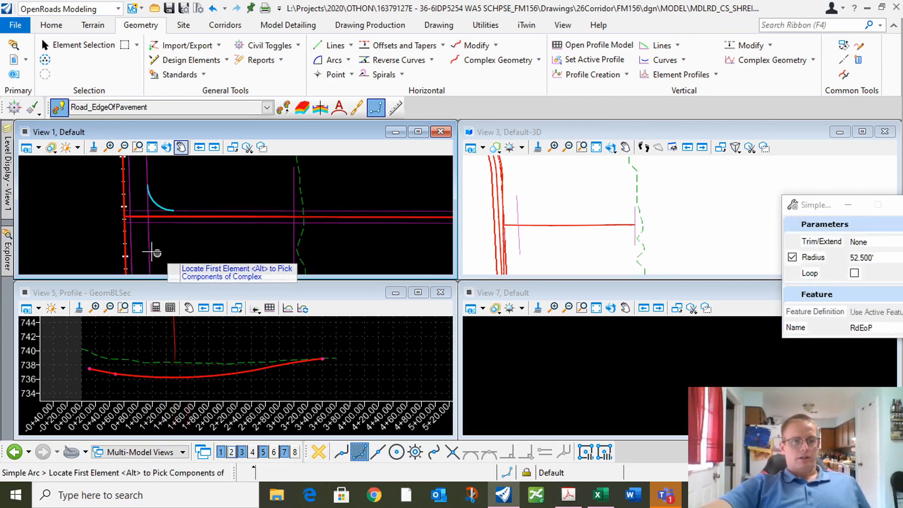
# Add the matching lower corner arc between the edge lines with a 52.500' radius and no trim or extend.
pyautogui.click(149, 254)
pyautogui.click(170, 228)
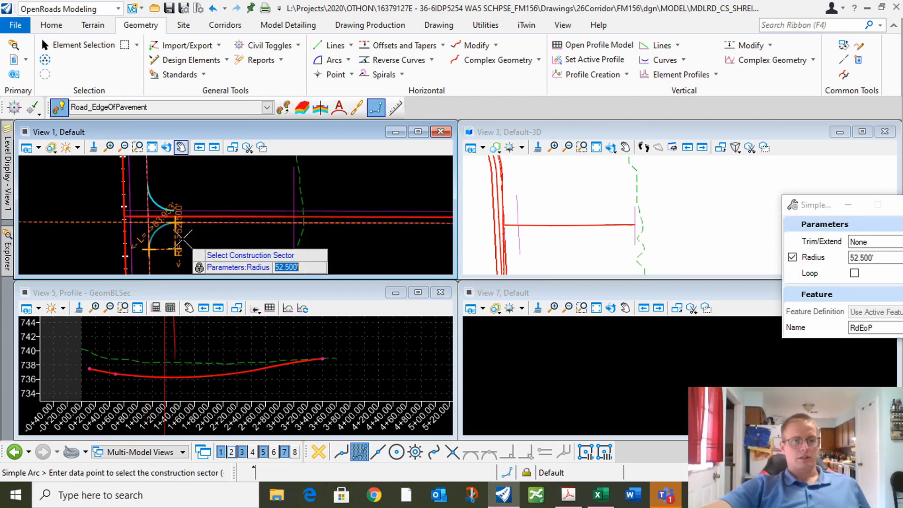
pyautogui.click(202, 234)
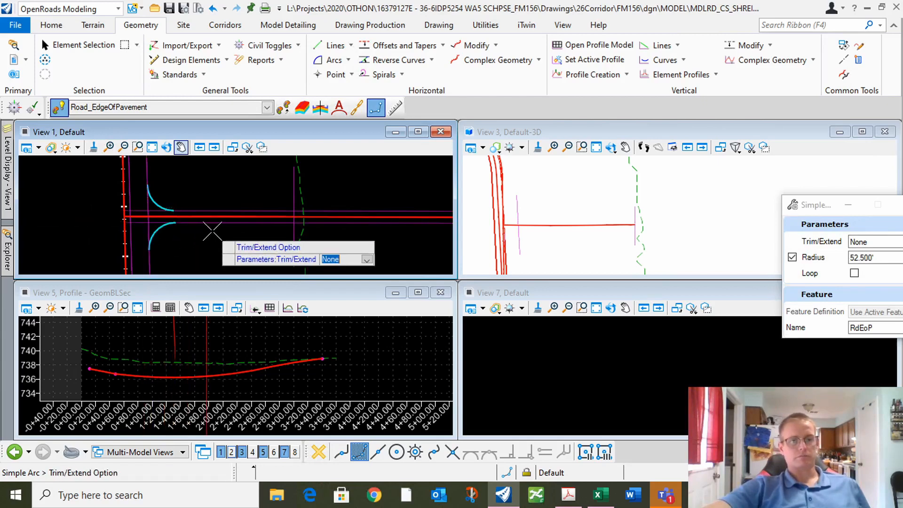
pyautogui.click(212, 231)
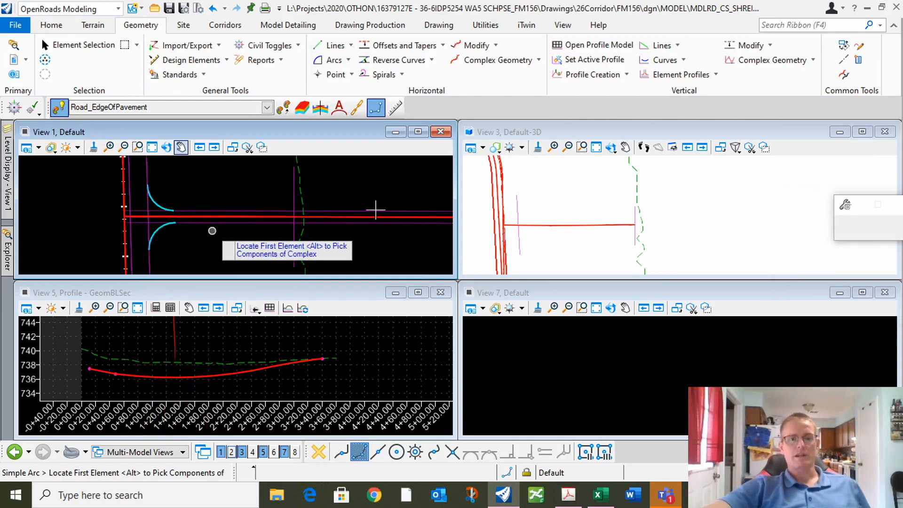
# Create a partial offset of the secondary baseline at -12.000 from the upper arc's end to the crossing line at station 3+40.00.
pyautogui.click(443, 46)
pyautogui.click(427, 77)
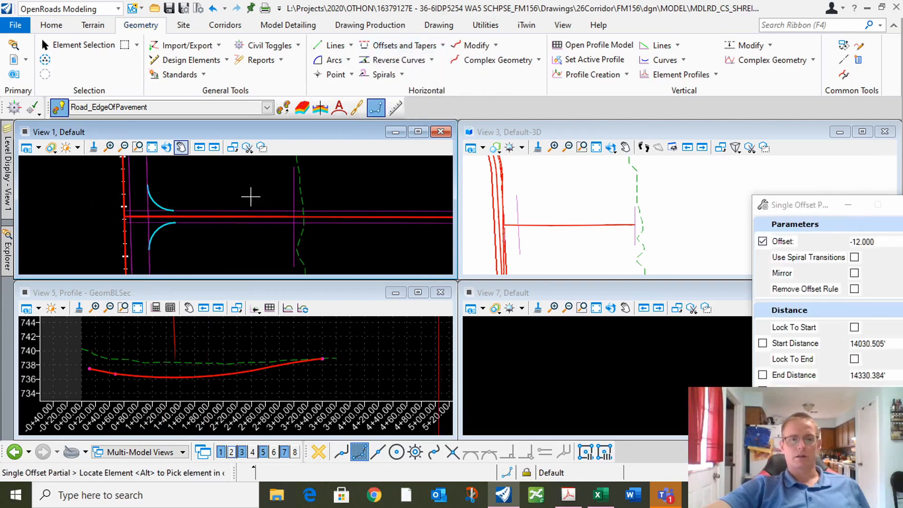
pyautogui.click(231, 216)
pyautogui.scroll(1, 180, 208)
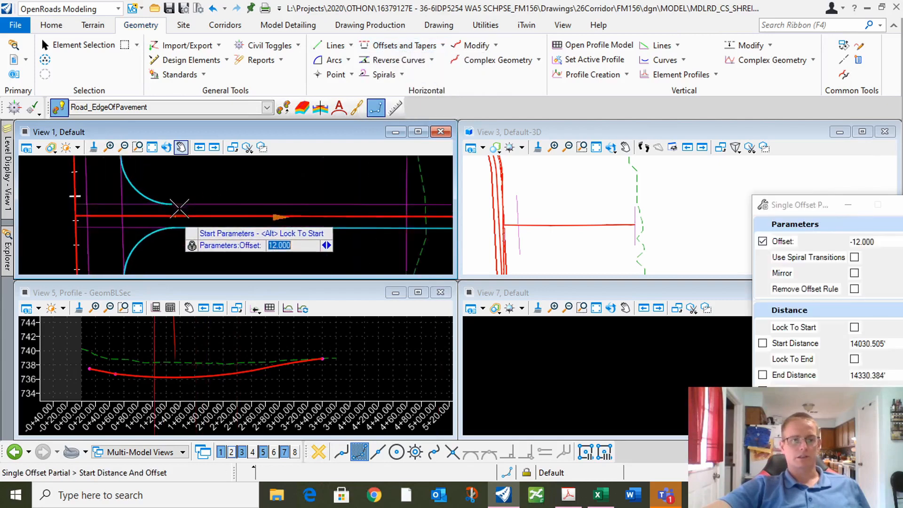
pyautogui.scroll(1, 179, 209)
pyautogui.click(170, 201)
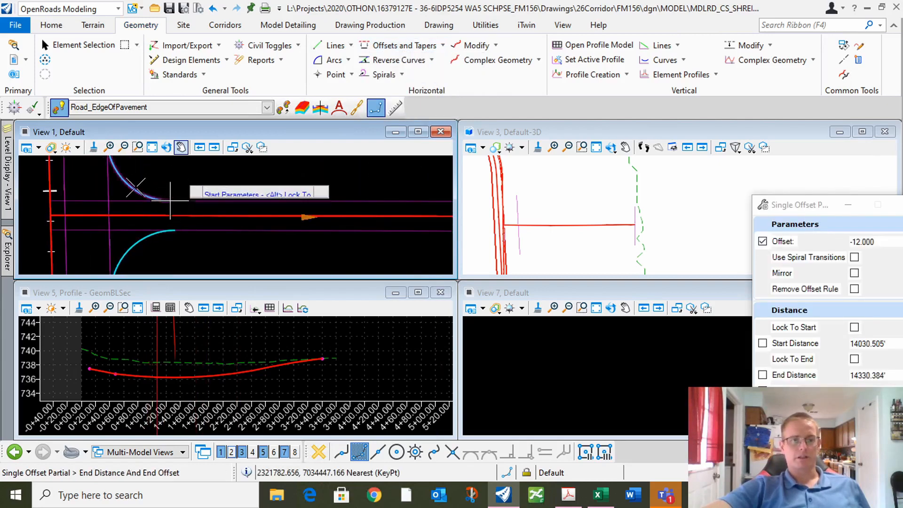
pyautogui.scroll(-2, 172, 201)
pyautogui.scroll(2, 351, 190)
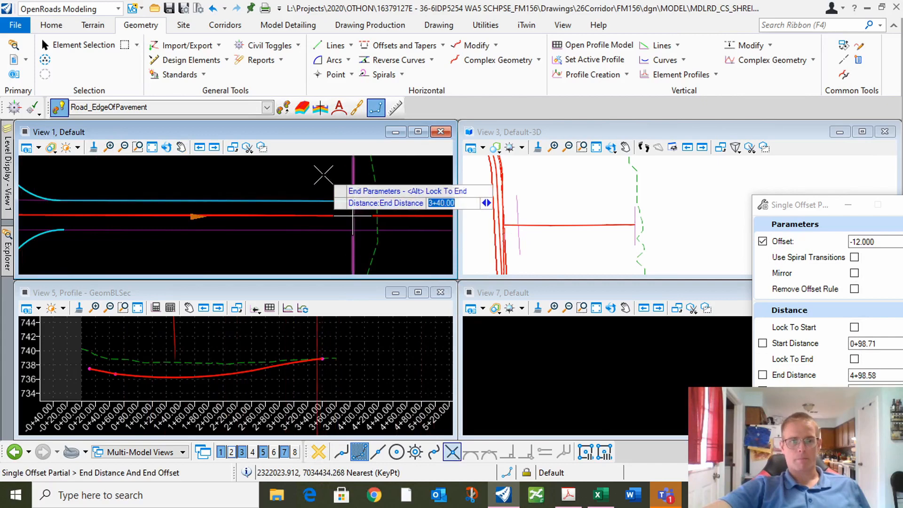
pyautogui.click(323, 175)
pyautogui.click(324, 174)
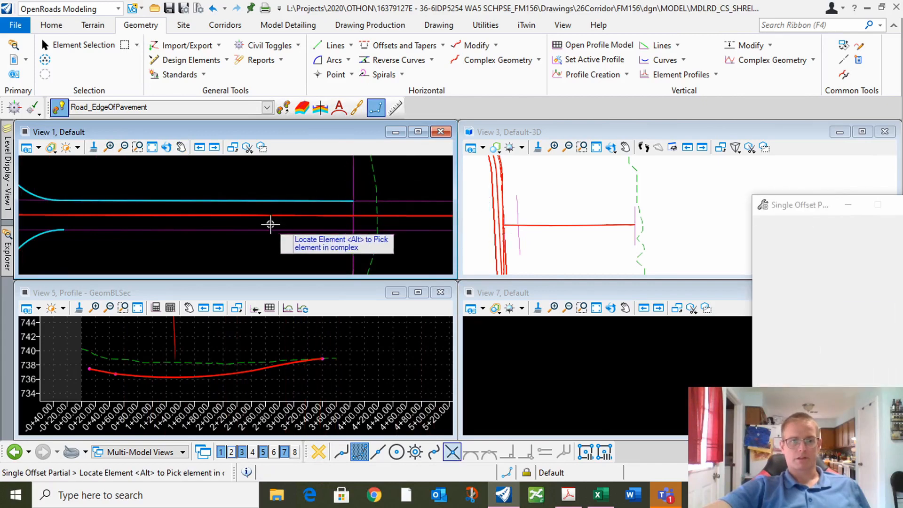
# Create a partial offset of the secondary baseline at 12.000 from the lower arc's end to station 3+40.00.
pyautogui.click(151, 215)
pyautogui.click(64, 230)
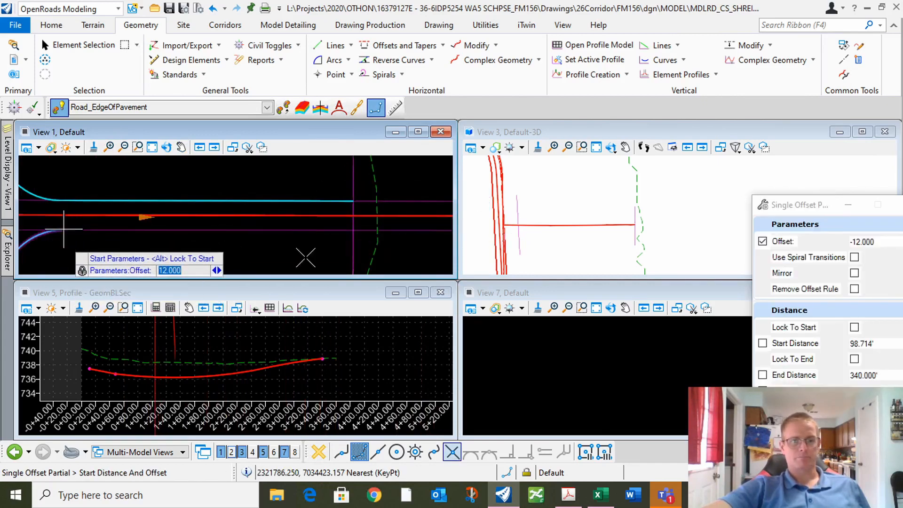
pyautogui.click(330, 244)
pyautogui.click(312, 250)
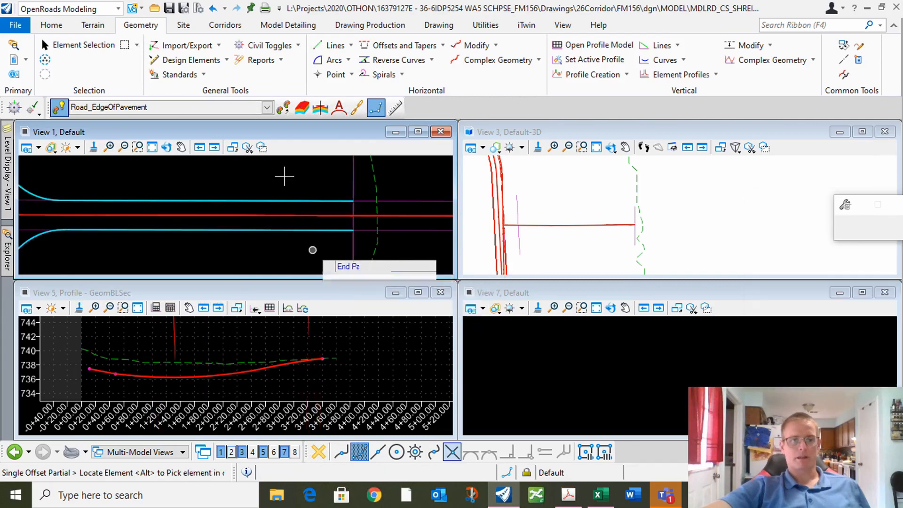
# Join each corner arc with its offset line into upper and lower complex elements using the Automatic method and 0.100 maximum gap.
pyautogui.click(539, 62)
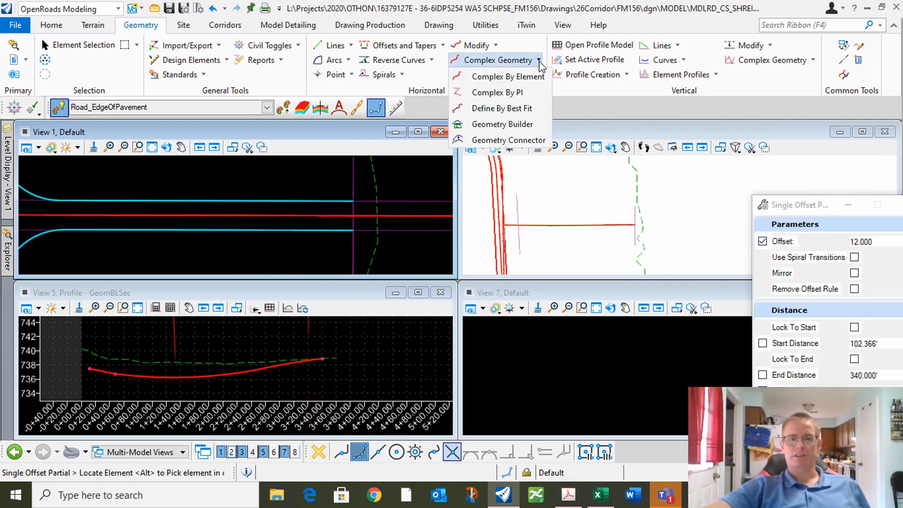
pyautogui.click(521, 78)
pyautogui.scroll(-3, 118, 193)
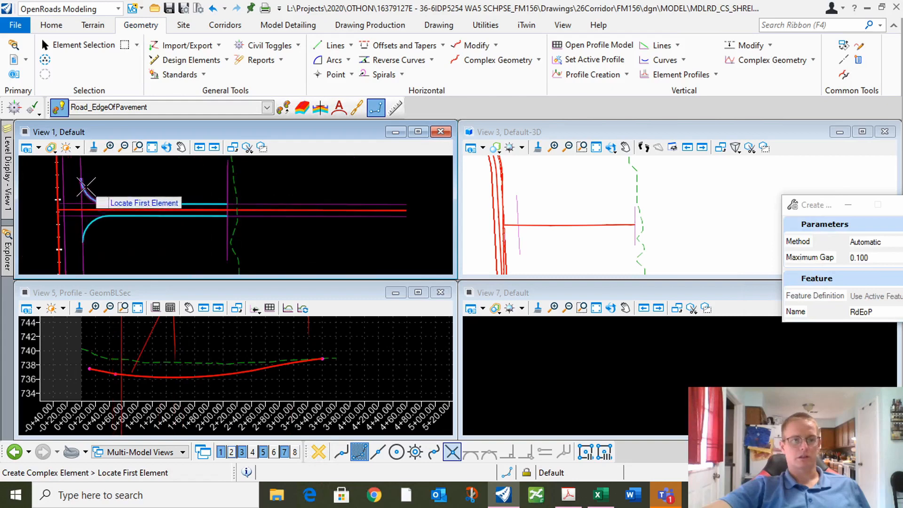
pyautogui.click(82, 189)
pyautogui.click(112, 169)
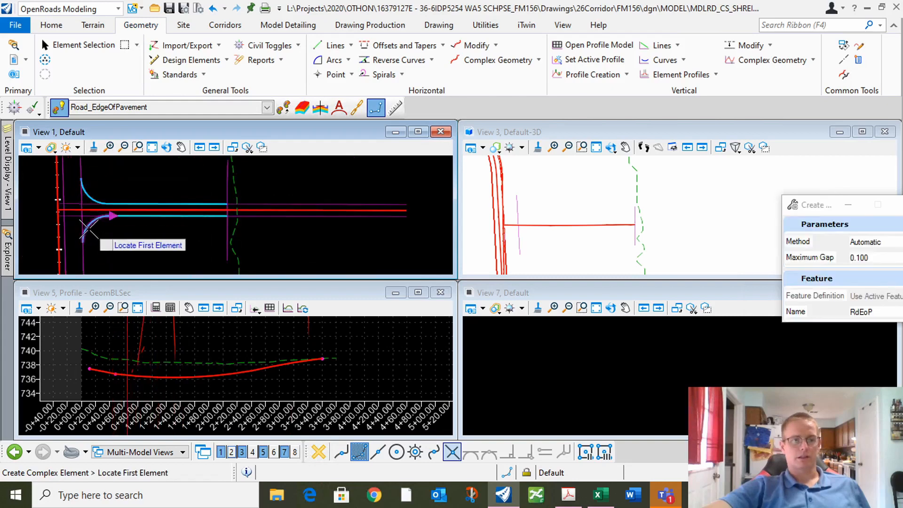
pyautogui.click(104, 238)
pyautogui.click(104, 238)
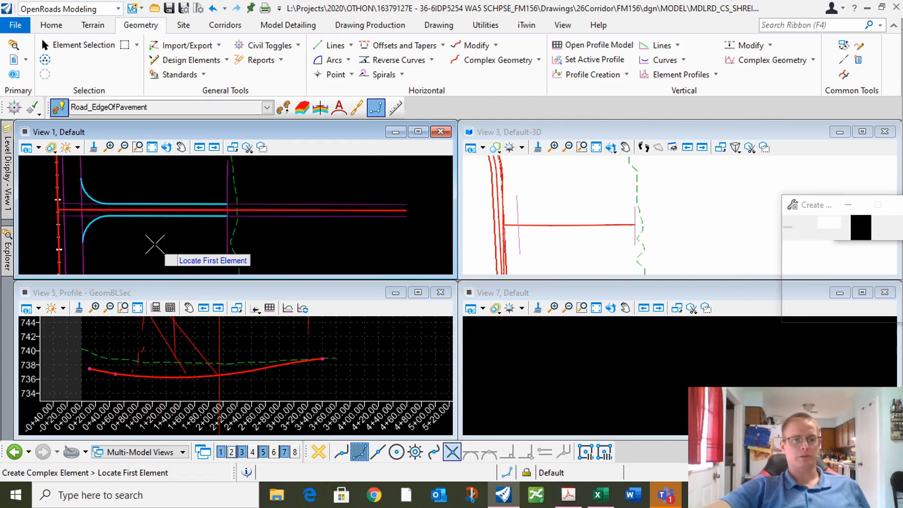
pyautogui.click(75, 46)
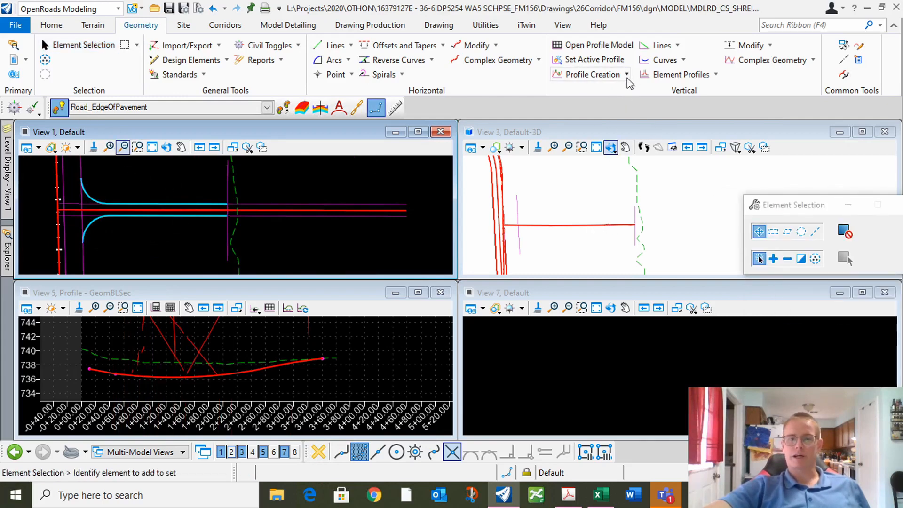
pyautogui.click(715, 75)
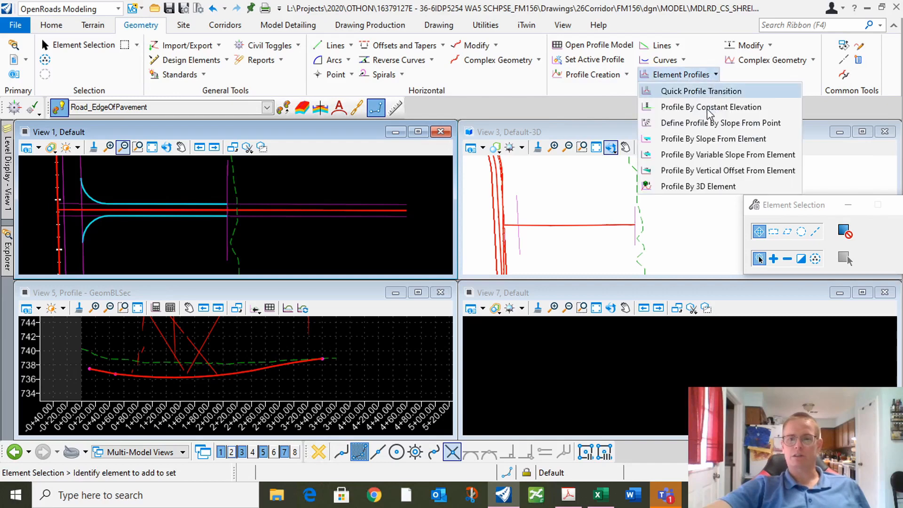
pyautogui.click(721, 140)
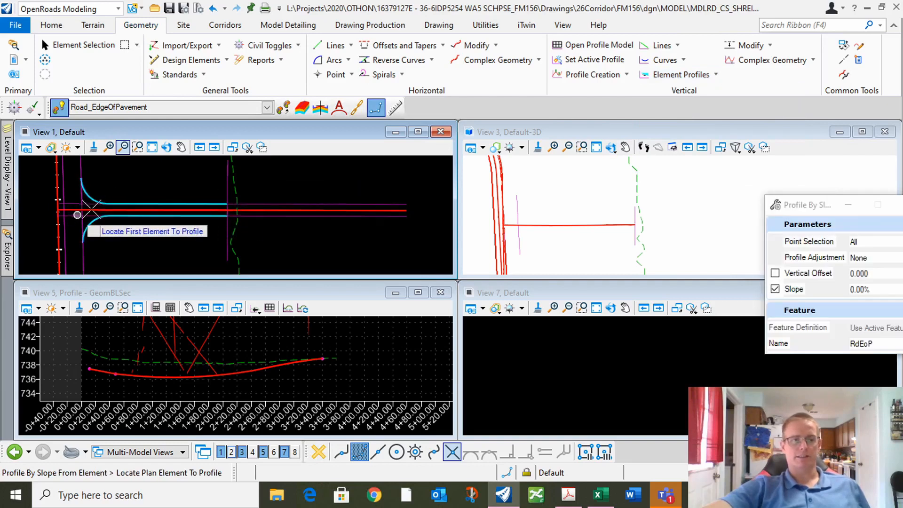
pyautogui.scroll(1, 116, 212)
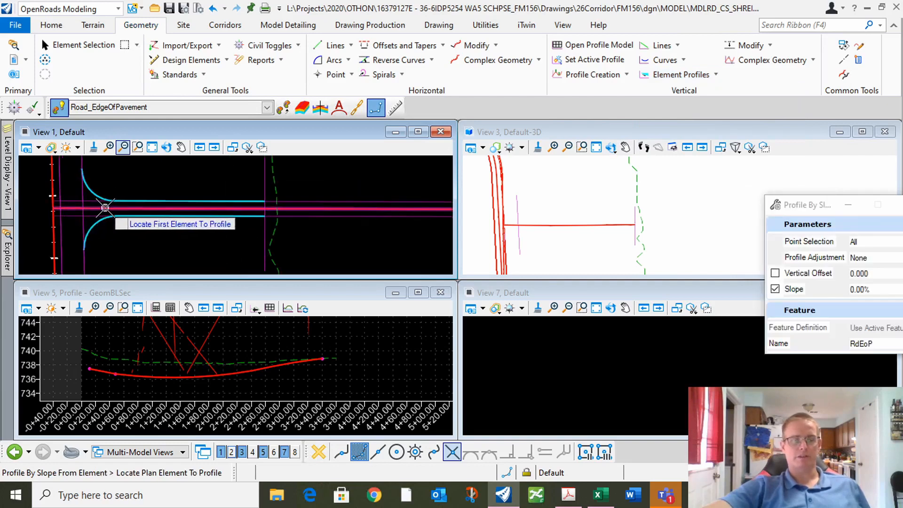
# Profile the upper edge of pavement at -2.00% slope from the secondary baseline, using the Draft_DNC feature definition and no profile adjustment.
pyautogui.click(284, 109)
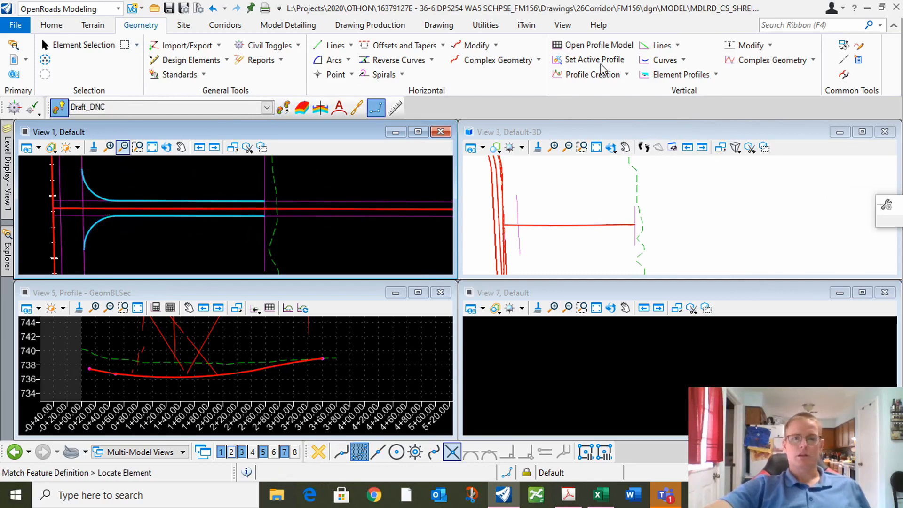
pyautogui.click(677, 74)
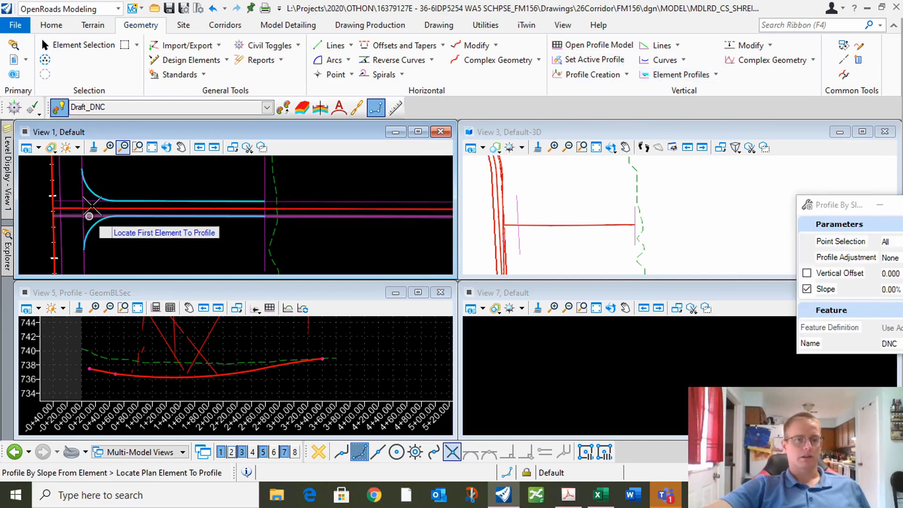
pyautogui.click(93, 191)
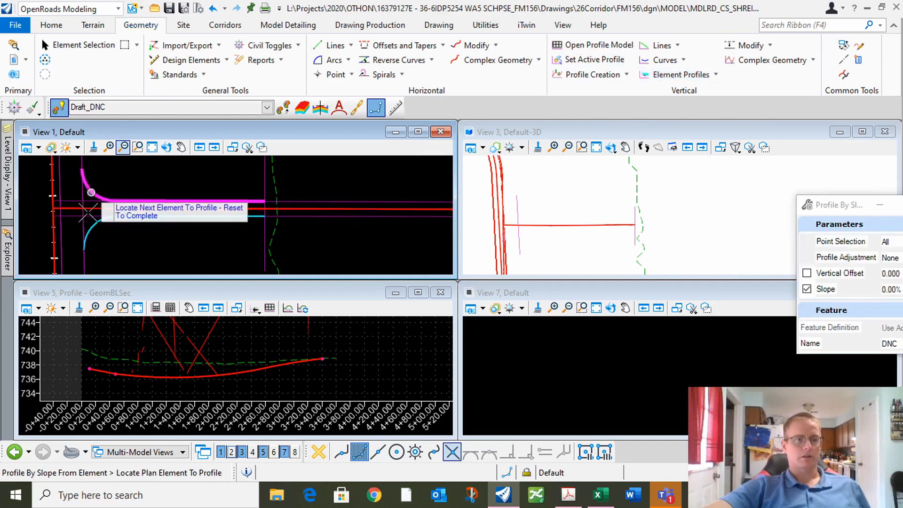
pyautogui.rightClick(123, 231)
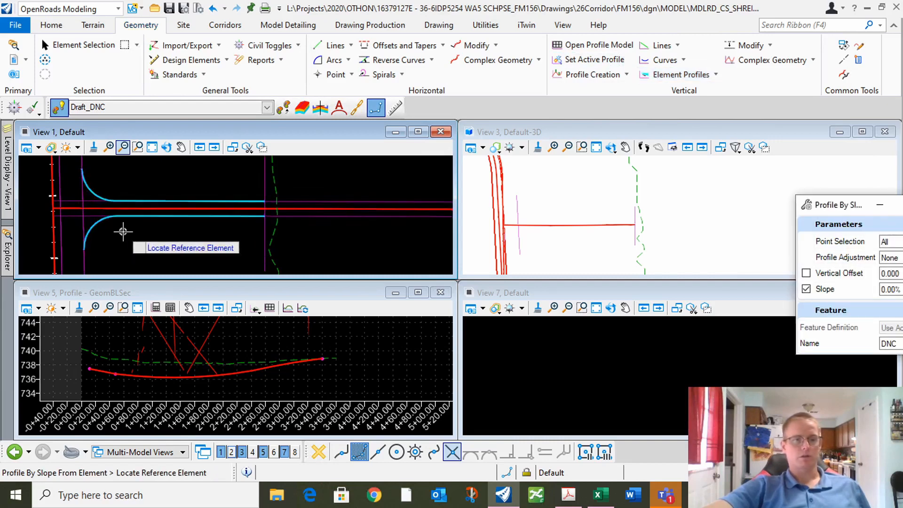
pyautogui.click(93, 206)
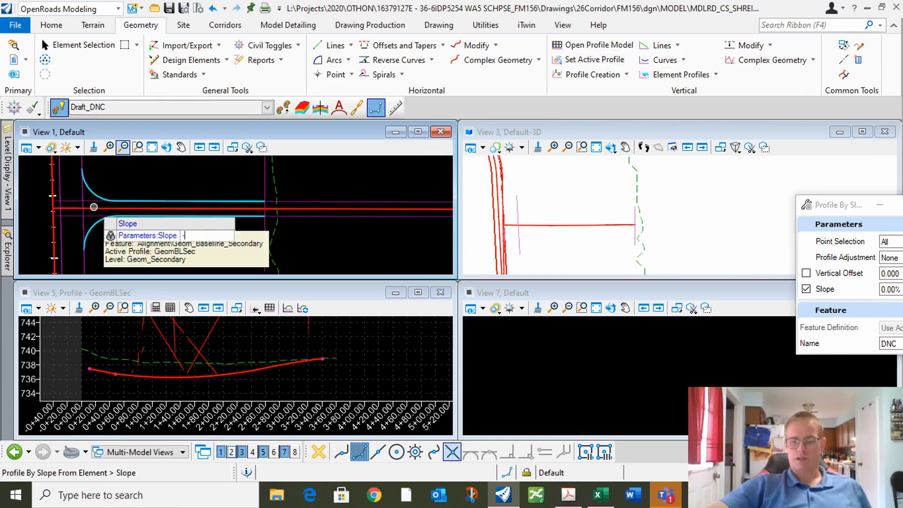
pyautogui.press('Return')
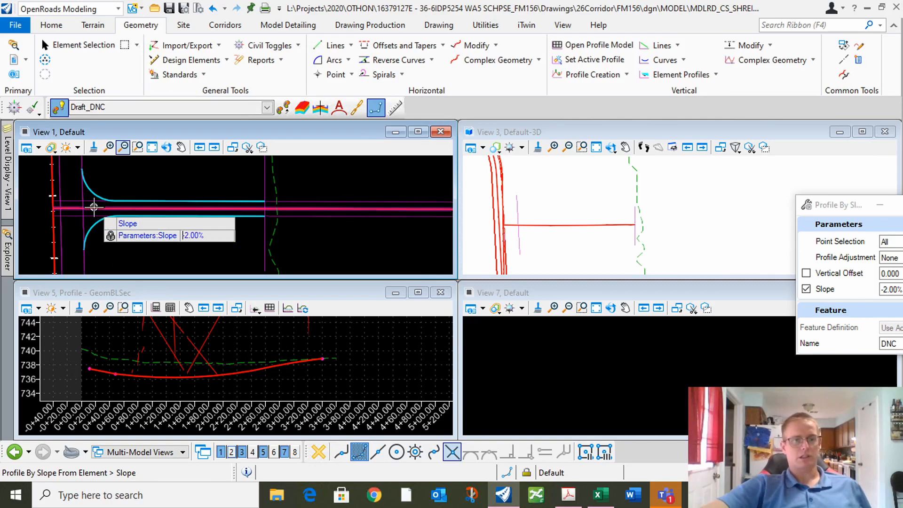
pyautogui.click(199, 184)
pyautogui.click(200, 184)
pyautogui.click(200, 184)
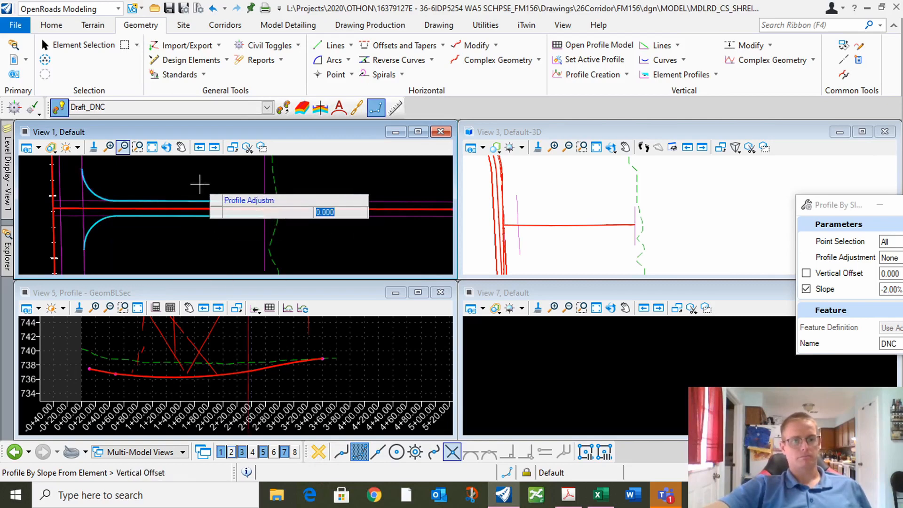
pyautogui.click(199, 184)
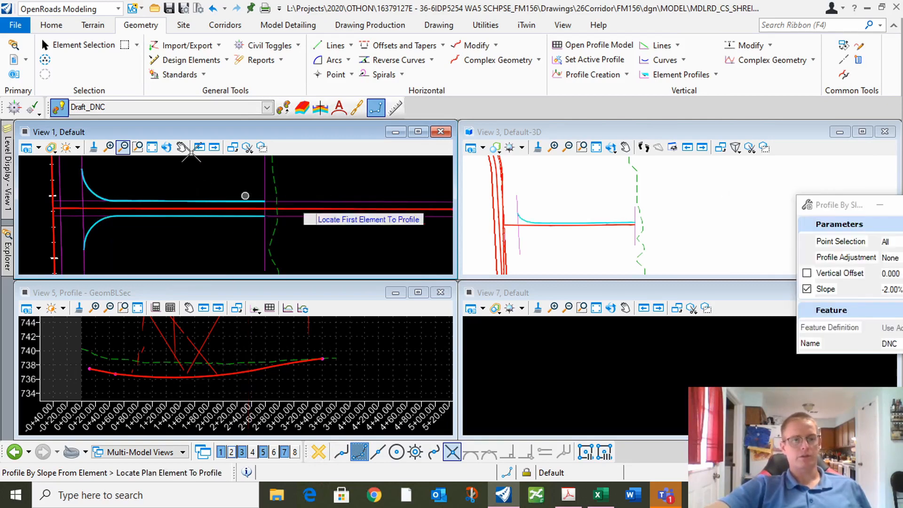
# Open the profile model of the upper edge of pavement in View 5.
pyautogui.click(96, 194)
pyautogui.moveTo(89, 182)
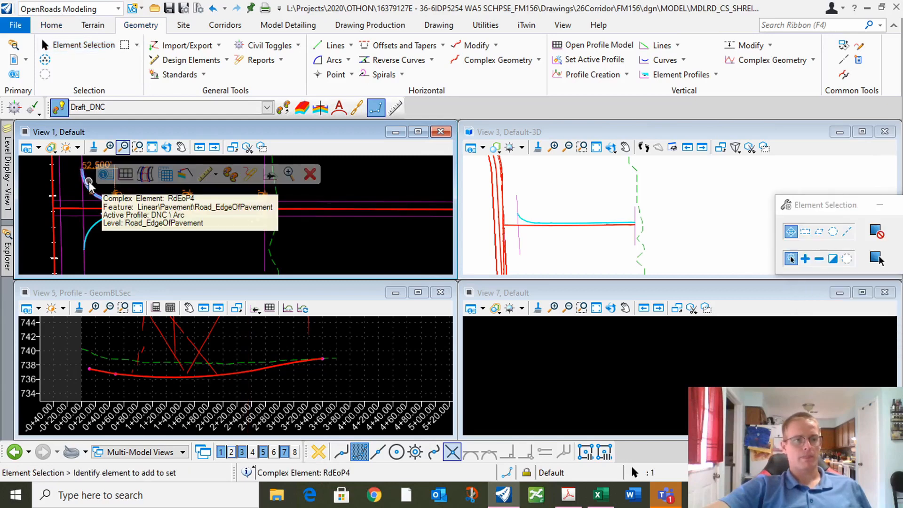
pyautogui.click(125, 177)
pyautogui.click(249, 346)
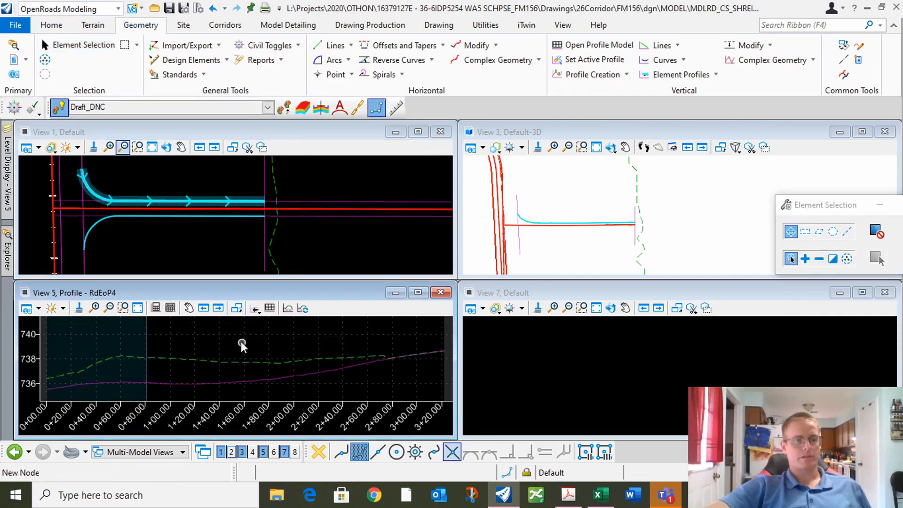
pyautogui.scroll(1, 184, 364)
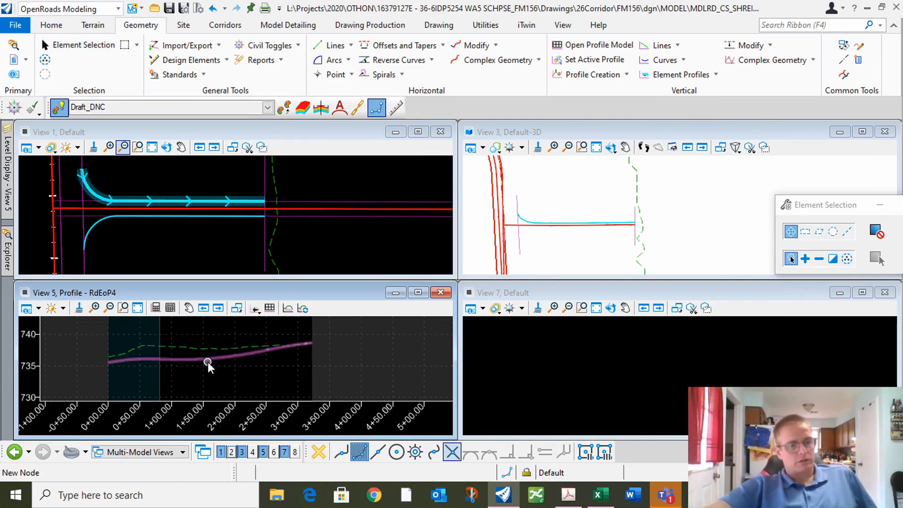
# Show the profile intersection points of the crossing edge lines with the upper edge of pavement in its profile view.
pyautogui.click(182, 245)
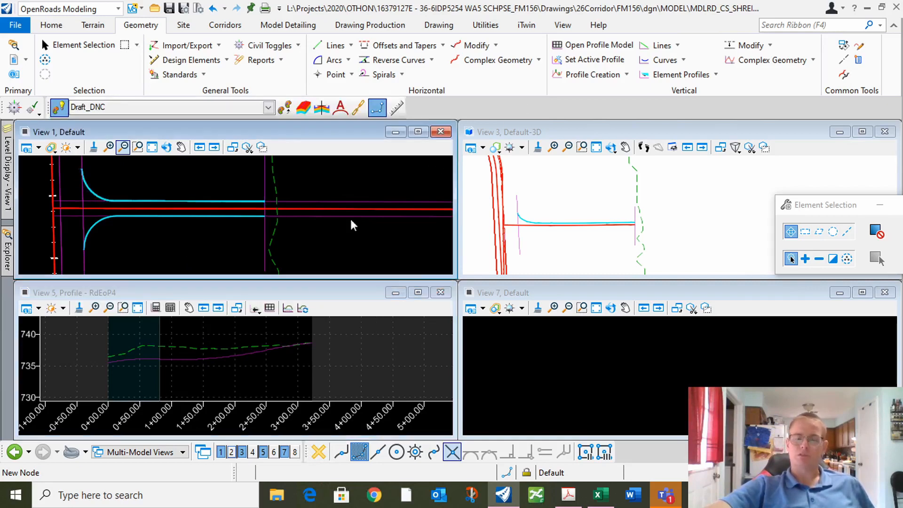
pyautogui.click(202, 332)
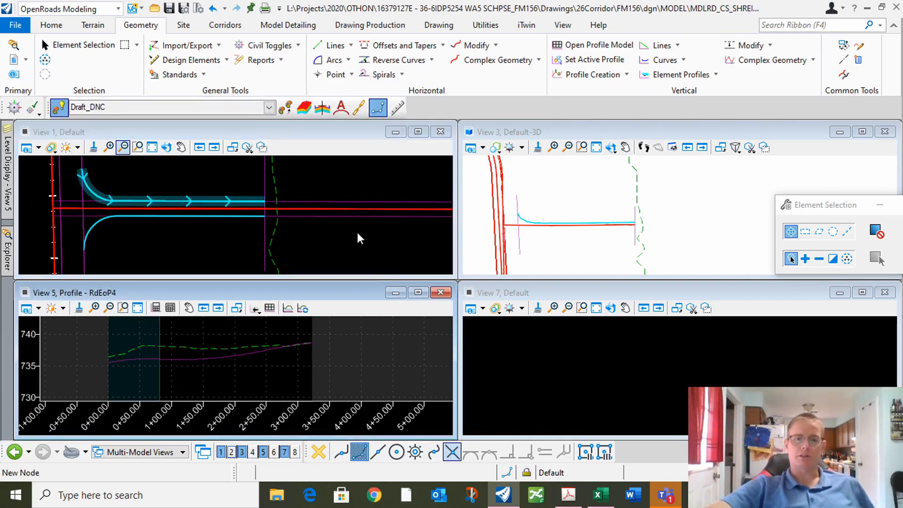
pyautogui.click(610, 75)
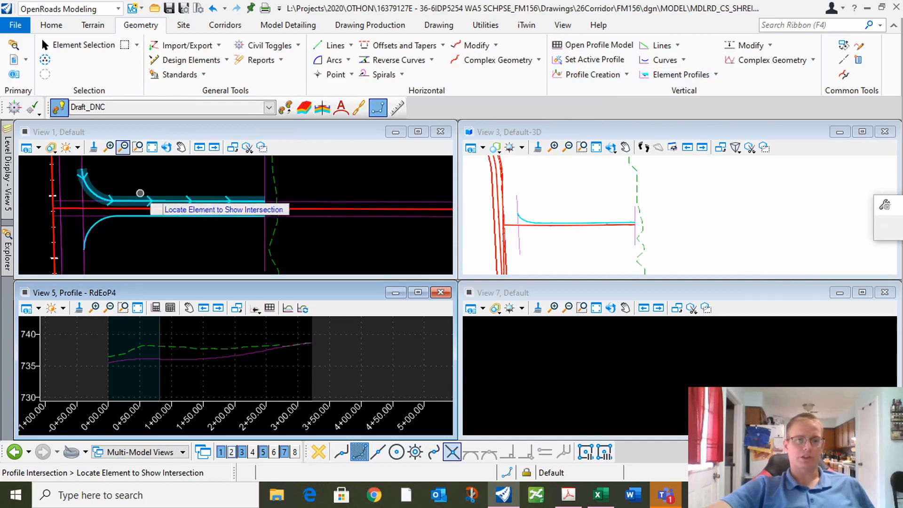
pyautogui.click(200, 147)
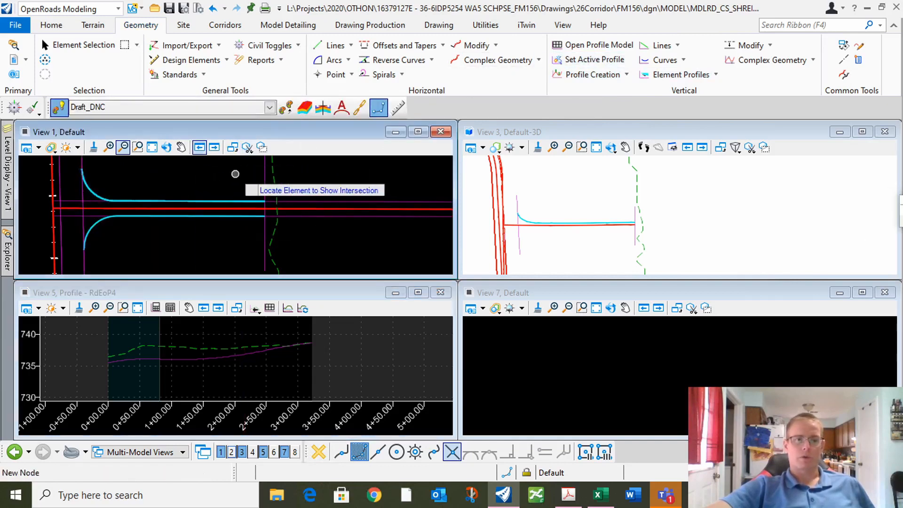
pyautogui.click(595, 76)
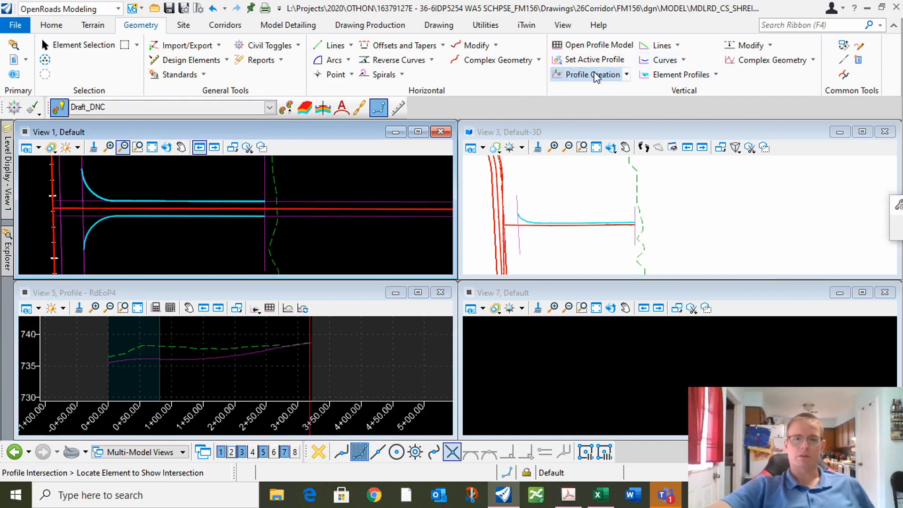
pyautogui.click(626, 75)
pyautogui.click(594, 170)
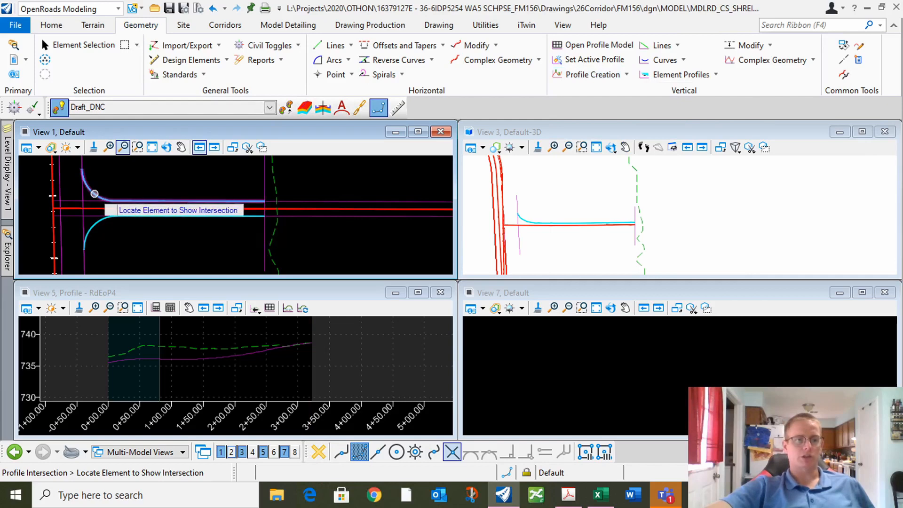
pyautogui.click(94, 194)
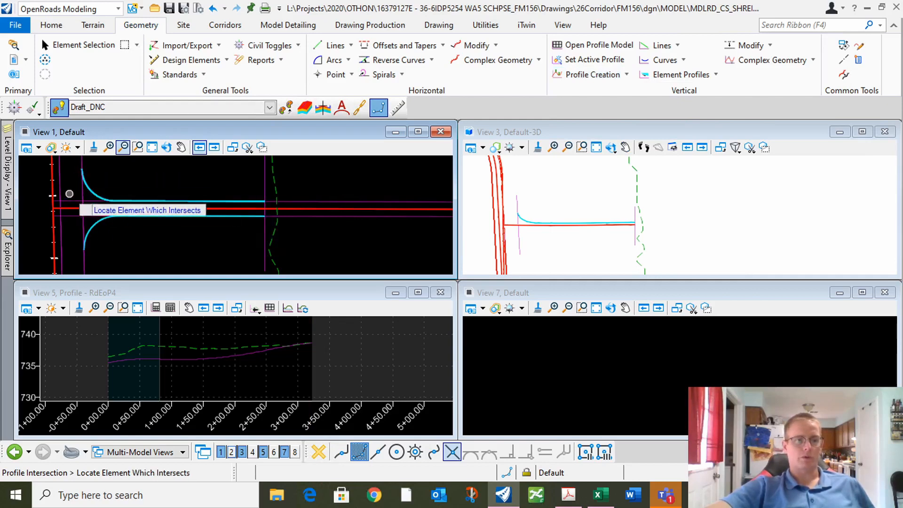
pyautogui.click(82, 191)
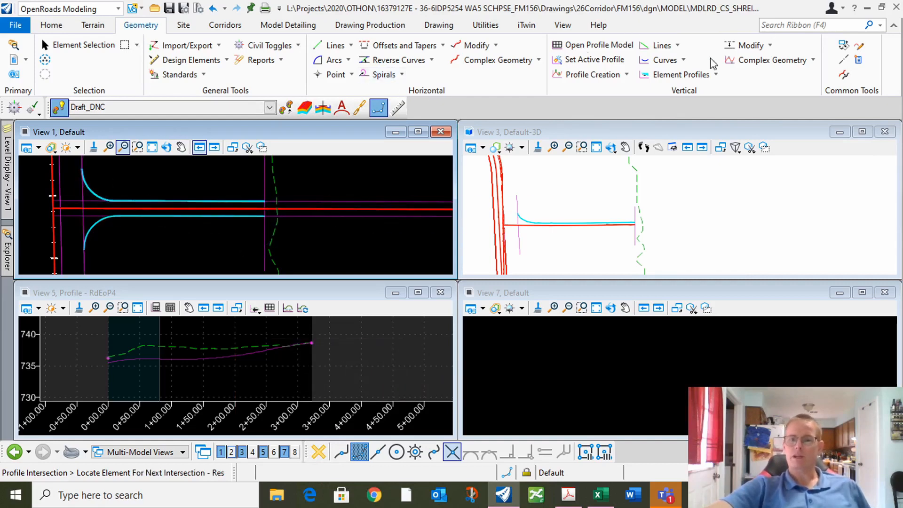
# Match the Road_EdgeOfPavement feature definition and start a Profile Complex By PI at the station 0+00 intersection point with 10.000 curve length.
pyautogui.click(288, 109)
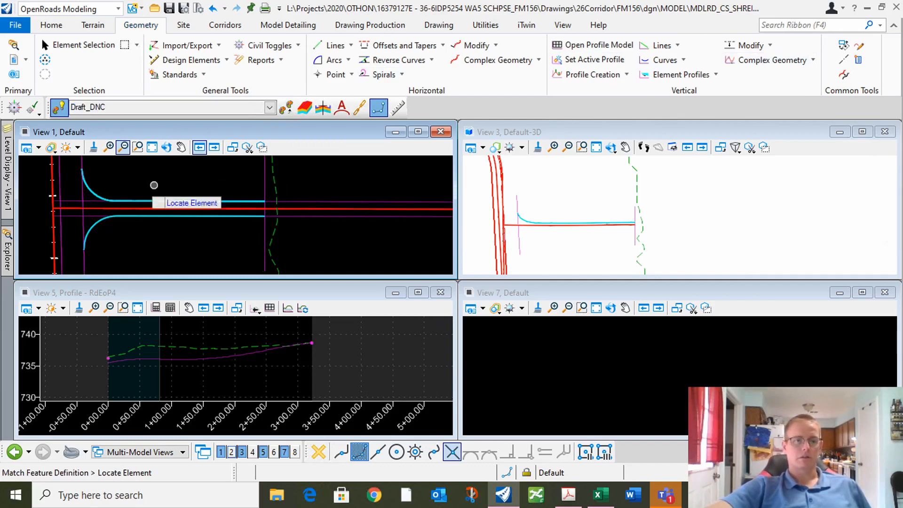
pyautogui.click(130, 201)
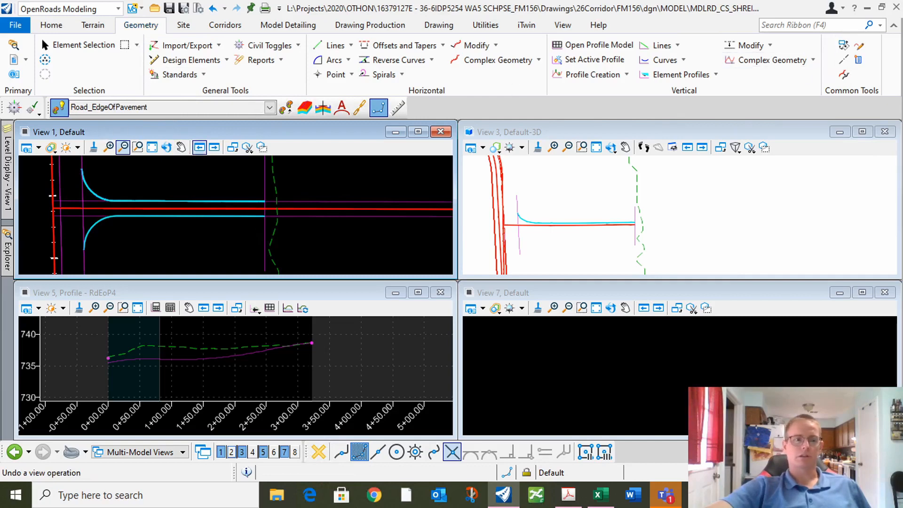
pyautogui.click(812, 60)
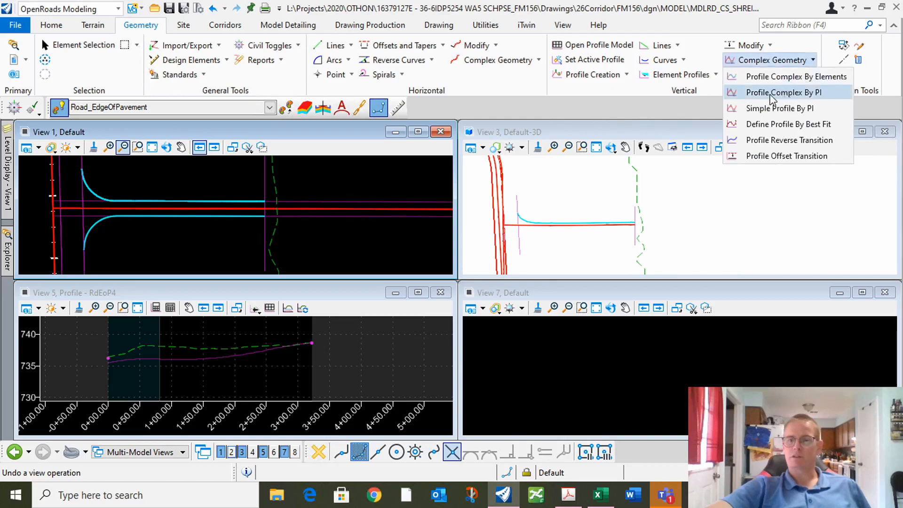
pyautogui.click(771, 93)
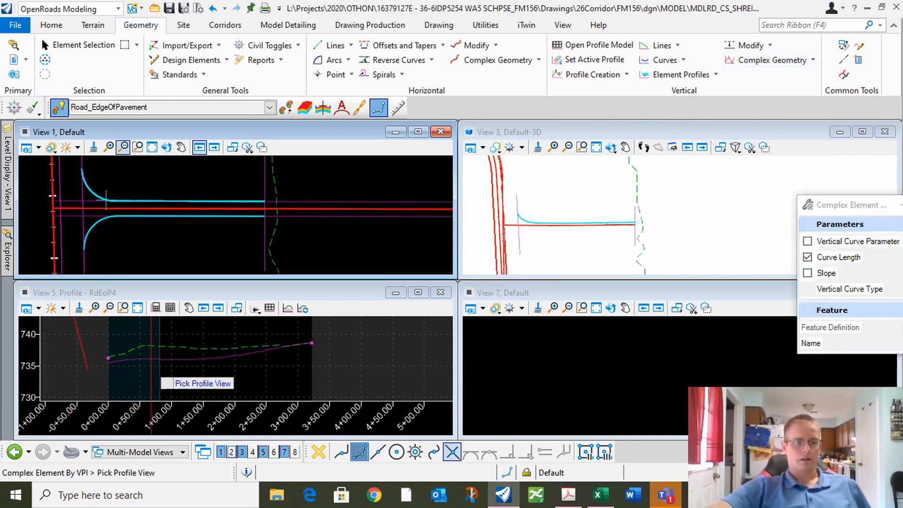
pyautogui.click(117, 369)
pyautogui.scroll(5, 109, 357)
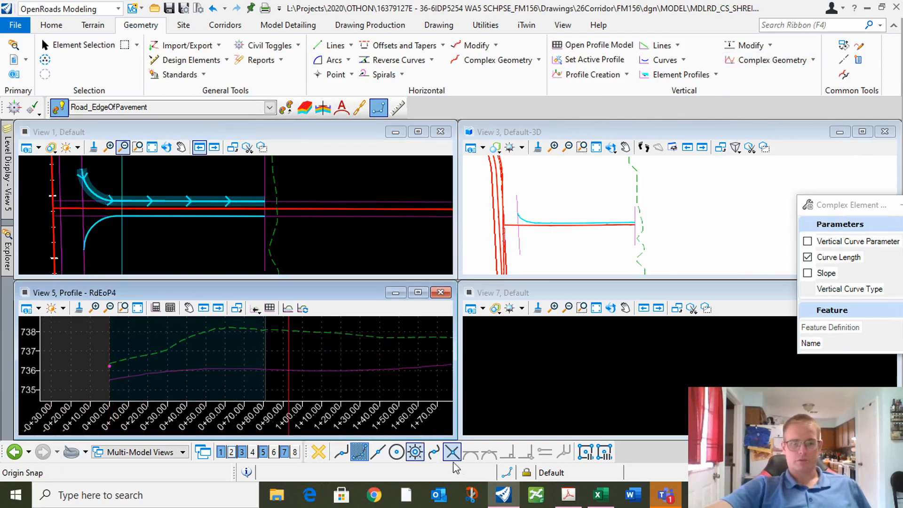
pyautogui.click(416, 452)
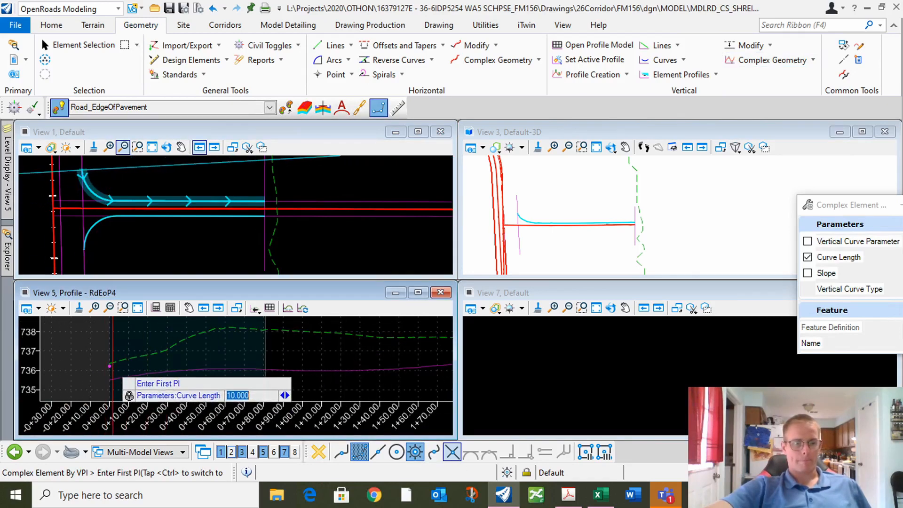
pyautogui.click(115, 360)
# Place VPIs at about stations 1+45 and 2+91, and end the complex profile at the far intersection point.
pyautogui.scroll(-2, 151, 360)
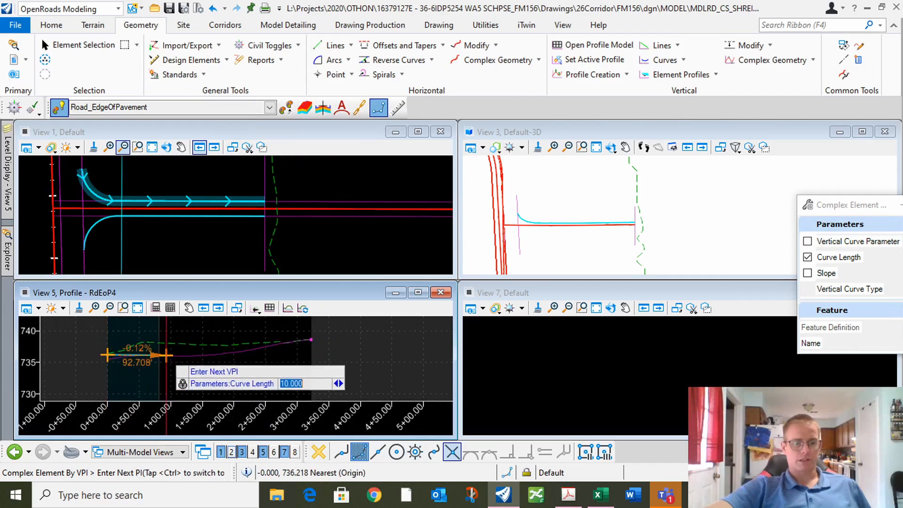
pyautogui.click(208, 360)
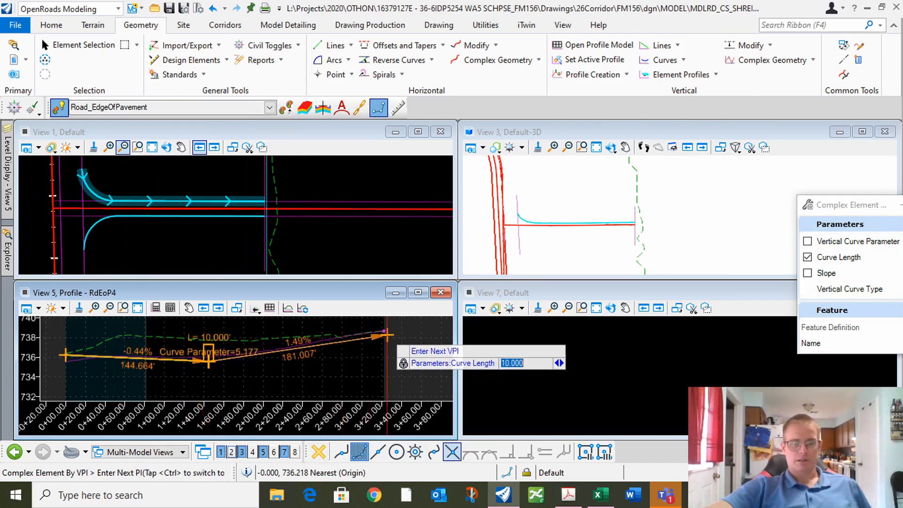
pyautogui.click(353, 332)
pyautogui.scroll(2, 387, 331)
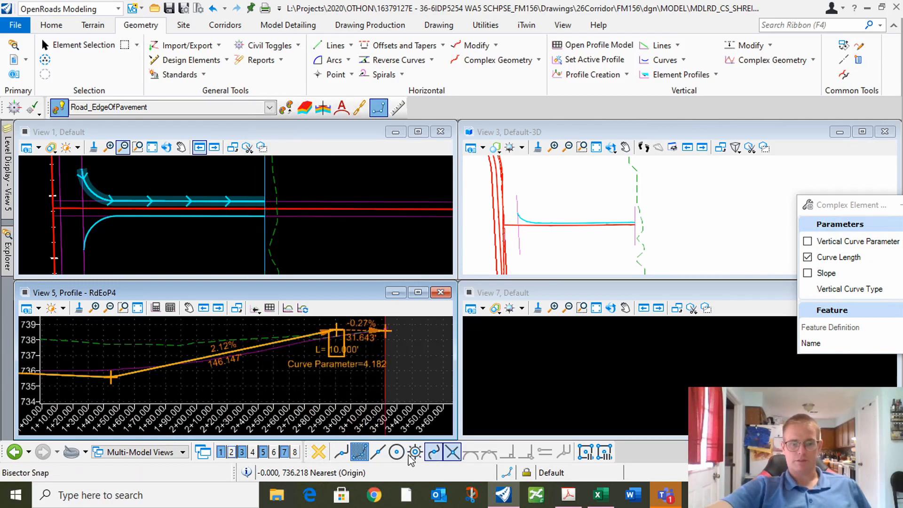
pyautogui.scroll(2, 382, 340)
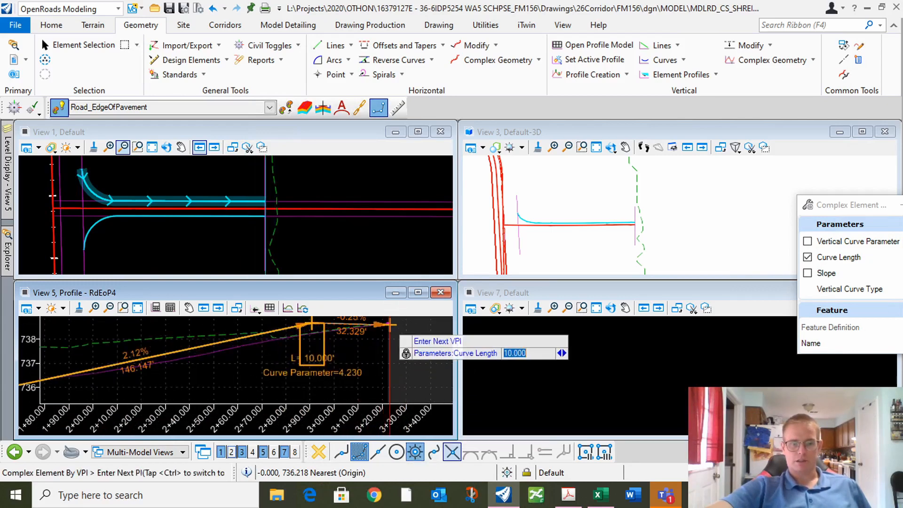
pyautogui.rightClick(381, 343)
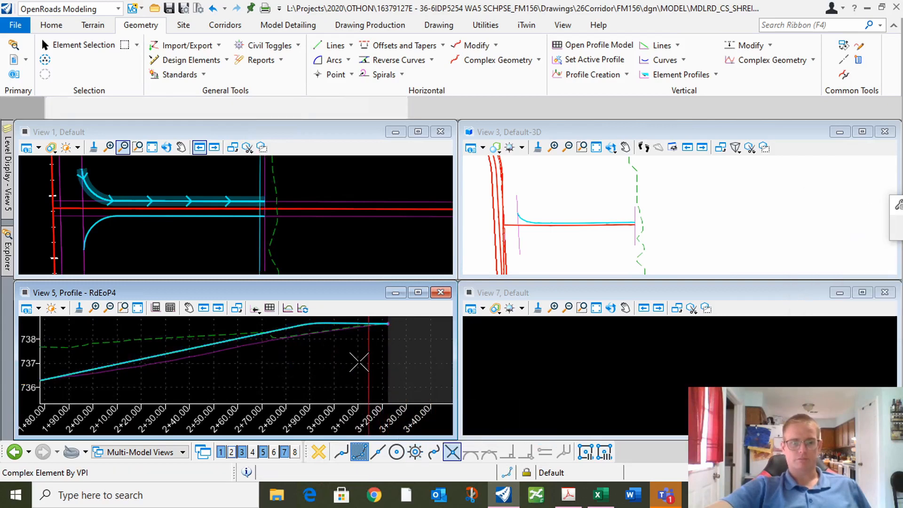
pyautogui.scroll(-2, 359, 363)
pyautogui.press('Escape')
pyautogui.scroll(1, 329, 329)
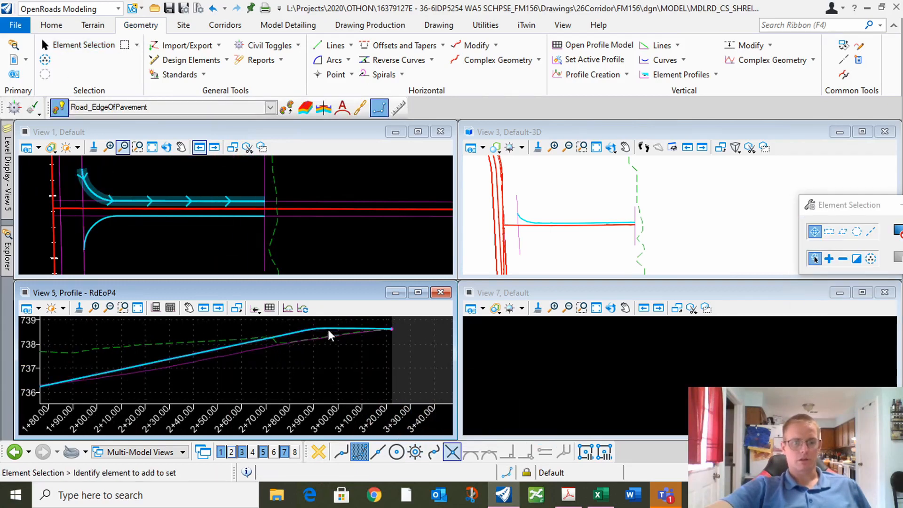
# Set the length of the crest vertical curve near station 2+91 to 59.000'.
pyautogui.click(328, 329)
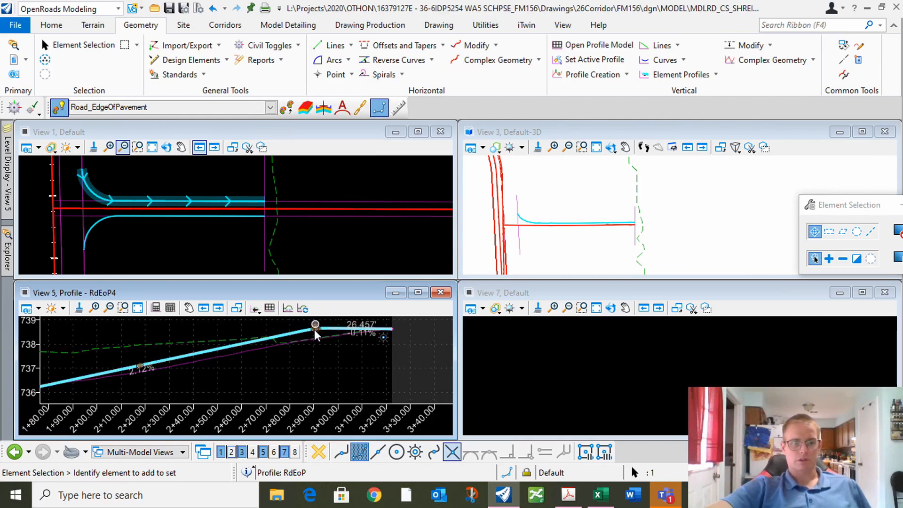
pyautogui.scroll(3, 315, 335)
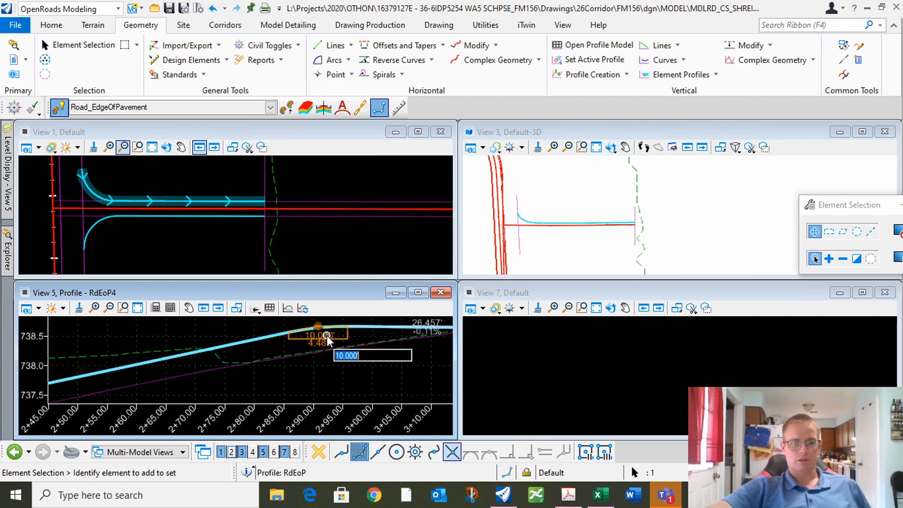
pyautogui.press('Return')
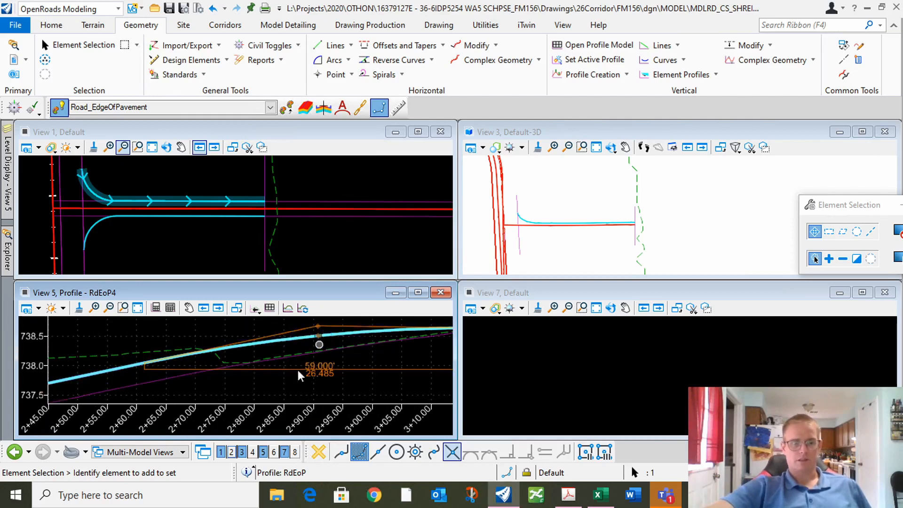
# Set the length of the sag vertical curve near station 1+45 to 220.000'.
pyautogui.scroll(-5, 251, 340)
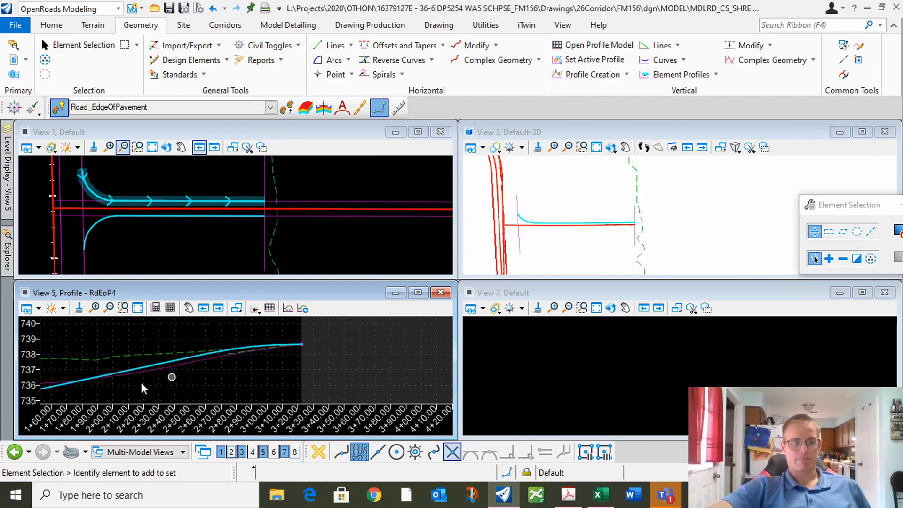
pyautogui.scroll(-2, 57, 397)
pyautogui.click(69, 388)
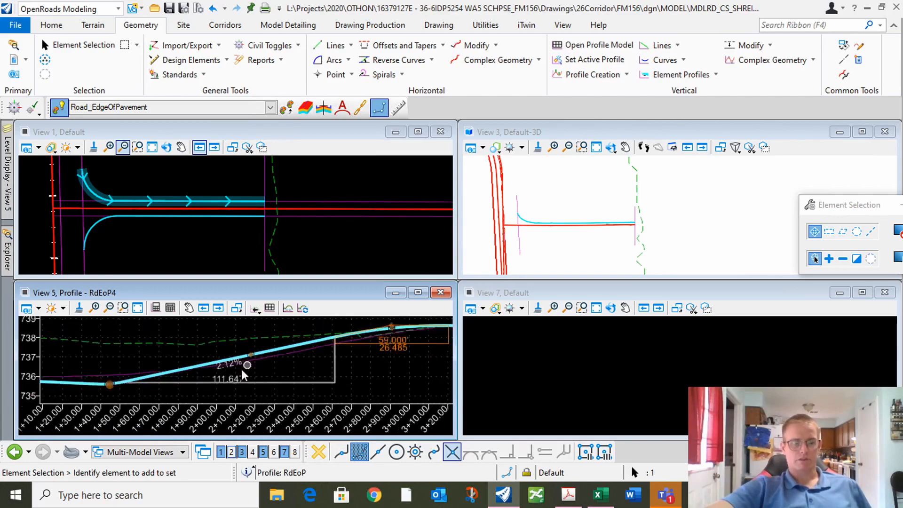
pyautogui.scroll(8, 202, 373)
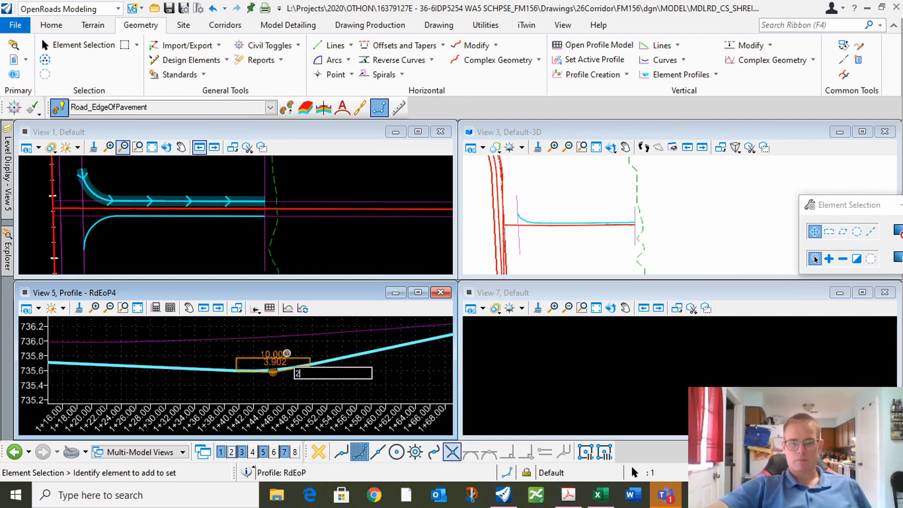
pyautogui.press('Return')
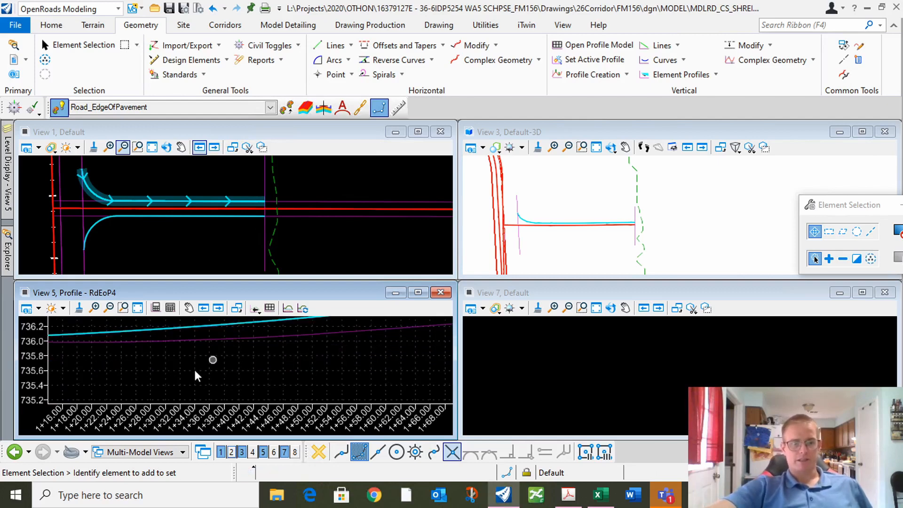
# Lower the sag curve's VPI near station 1+45 to about elevation 735 to follow the sloped draft profile.
pyautogui.scroll(-4, 202, 365)
pyautogui.scroll(-2, 228, 378)
pyautogui.click(228, 379)
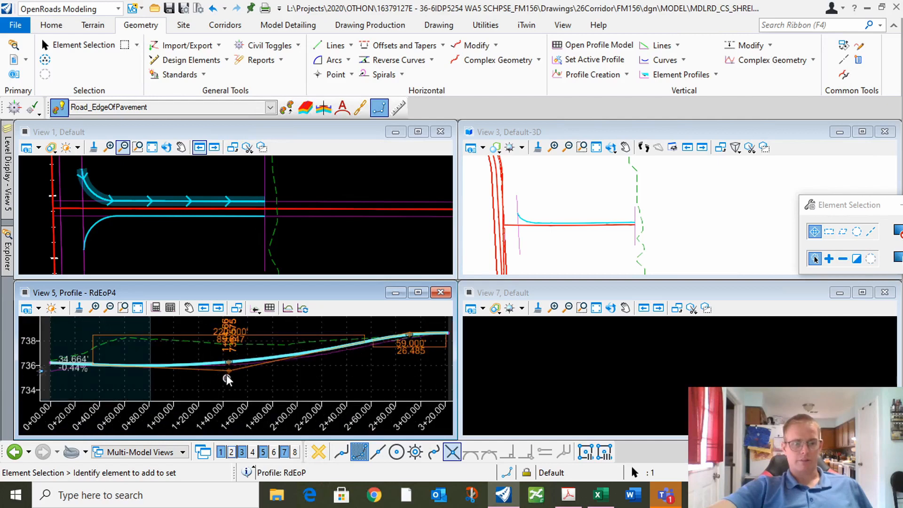
pyautogui.click(229, 371)
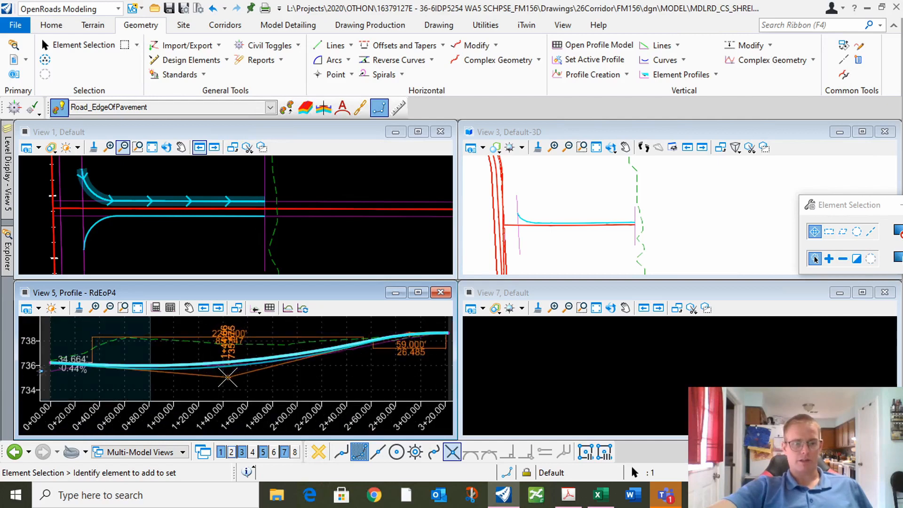
pyautogui.click(228, 378)
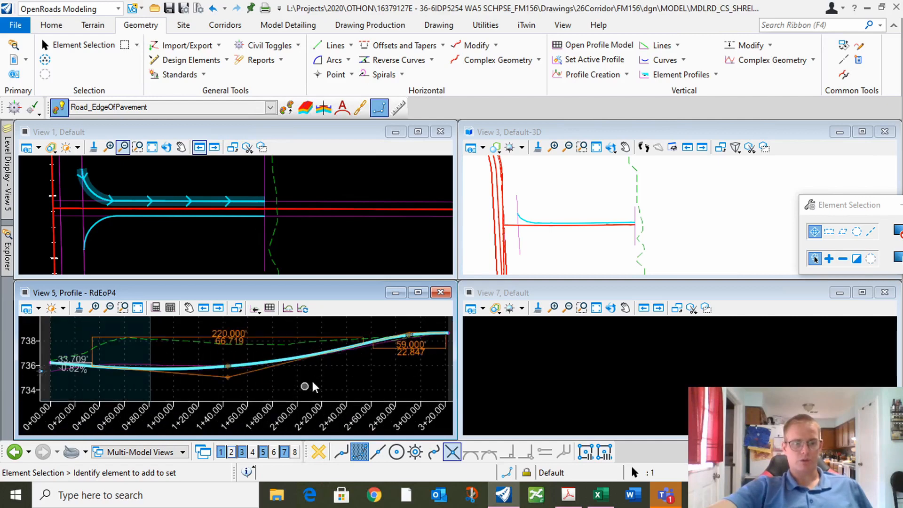
pyautogui.click(314, 383)
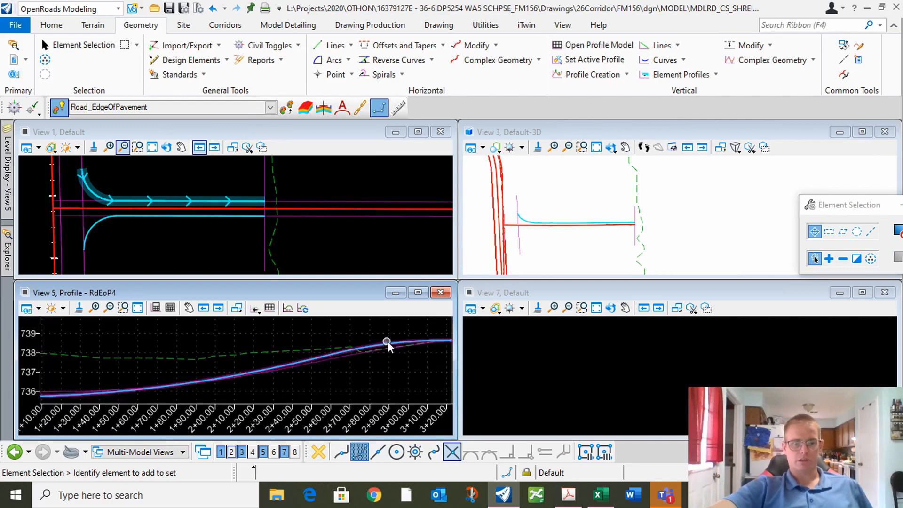
# Lower the crest curve's VPI to about station 2+94 and elevation 738.4 so the curve follows the sloped draft profile.
pyautogui.click(388, 341)
pyautogui.scroll(2, 390, 341)
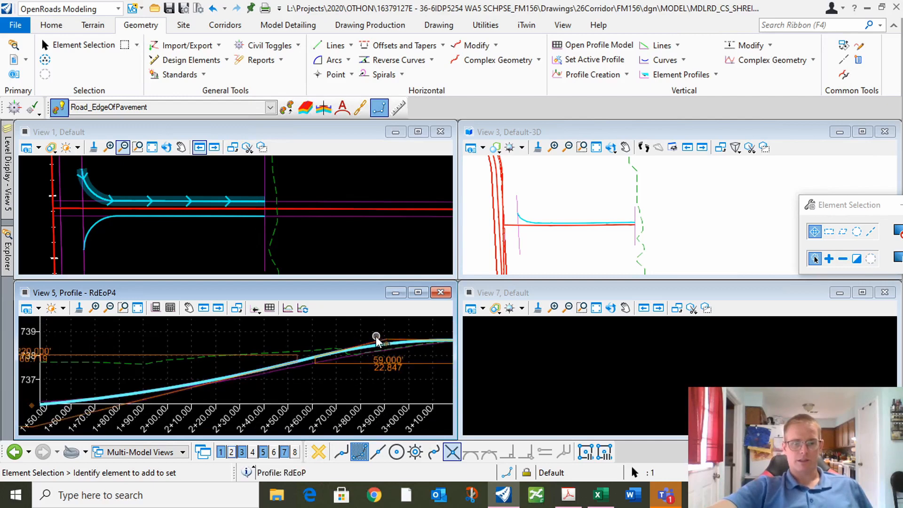
pyautogui.click(377, 338)
pyautogui.click(375, 352)
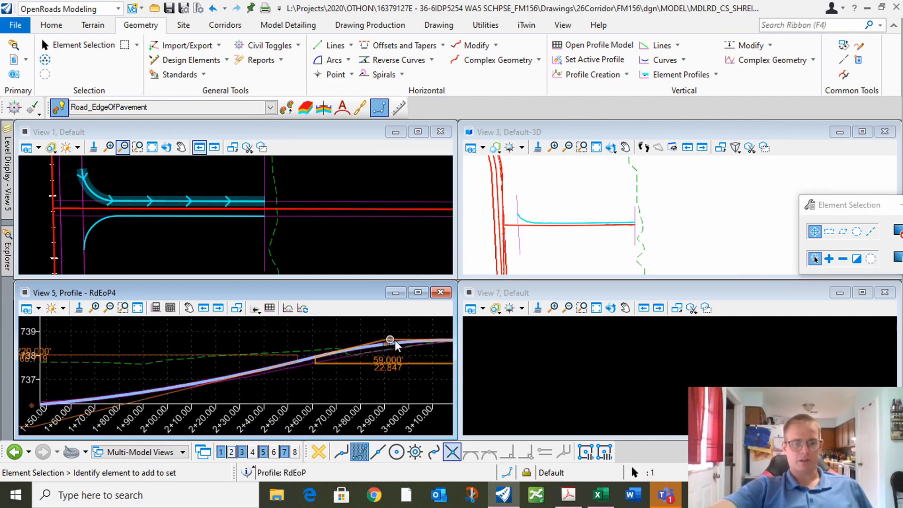
pyautogui.click(387, 340)
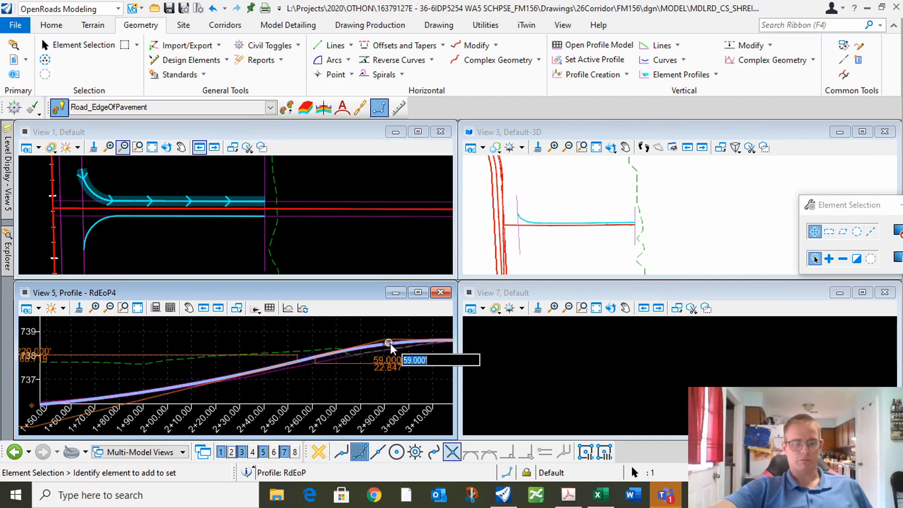
pyautogui.scroll(2, 386, 342)
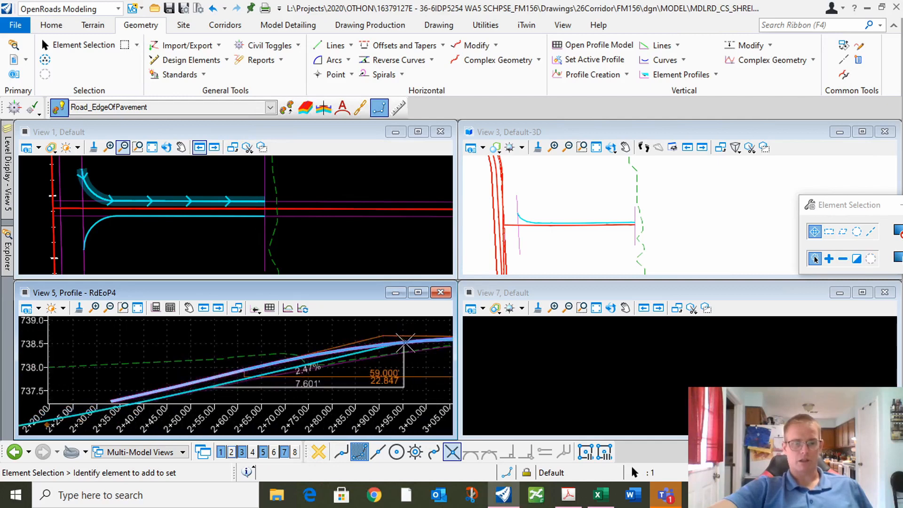
pyautogui.scroll(2, 390, 350)
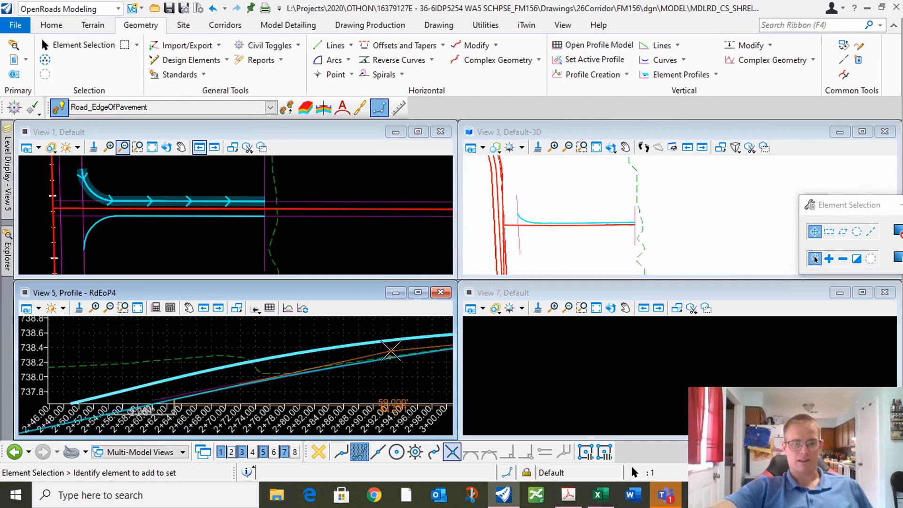
pyautogui.click(391, 351)
pyautogui.click(357, 335)
pyautogui.scroll(-4, 320, 339)
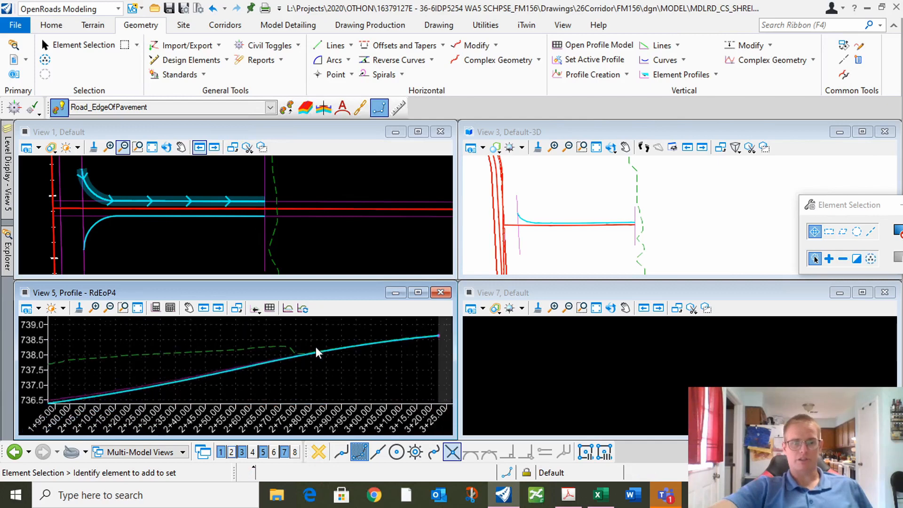
# Adjust the sag curve's VPI near station 1+45 slightly to bring the curve closer to the draft profile.
pyautogui.scroll(-7, 311, 350)
pyautogui.scroll(4, 212, 360)
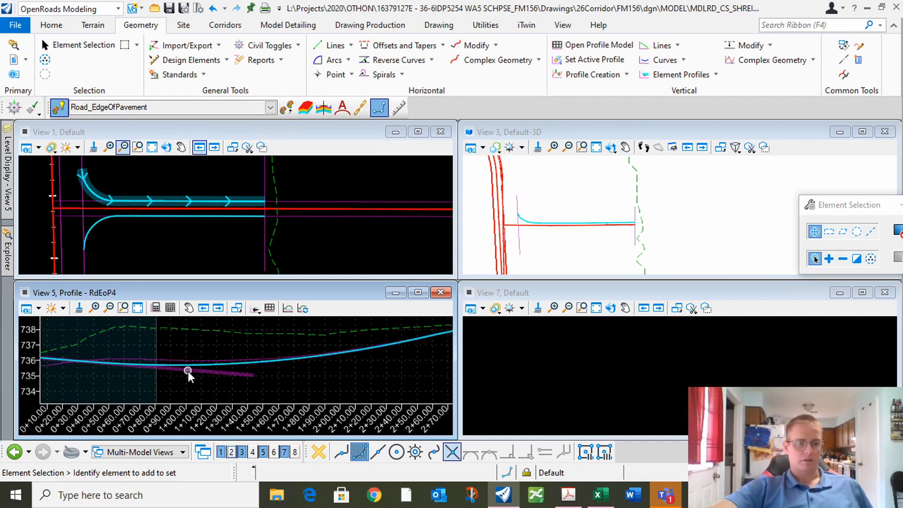
pyautogui.click(187, 372)
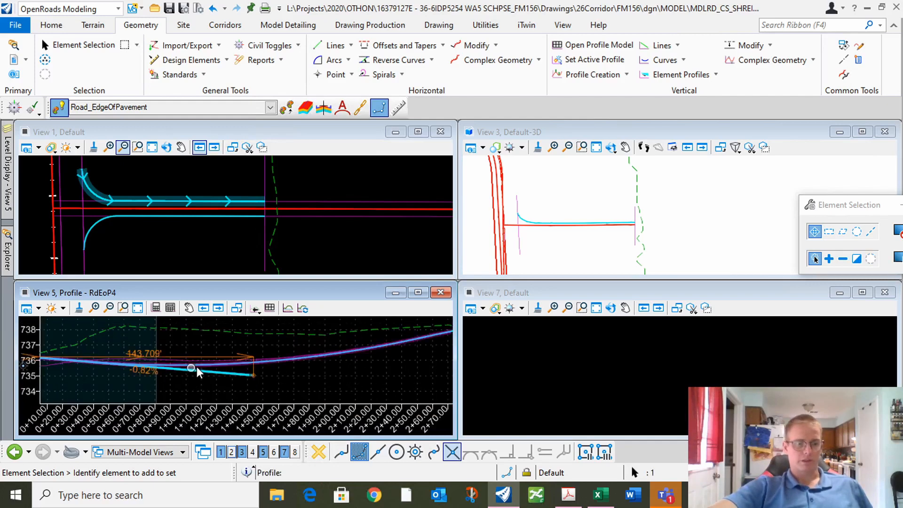
pyautogui.click(252, 375)
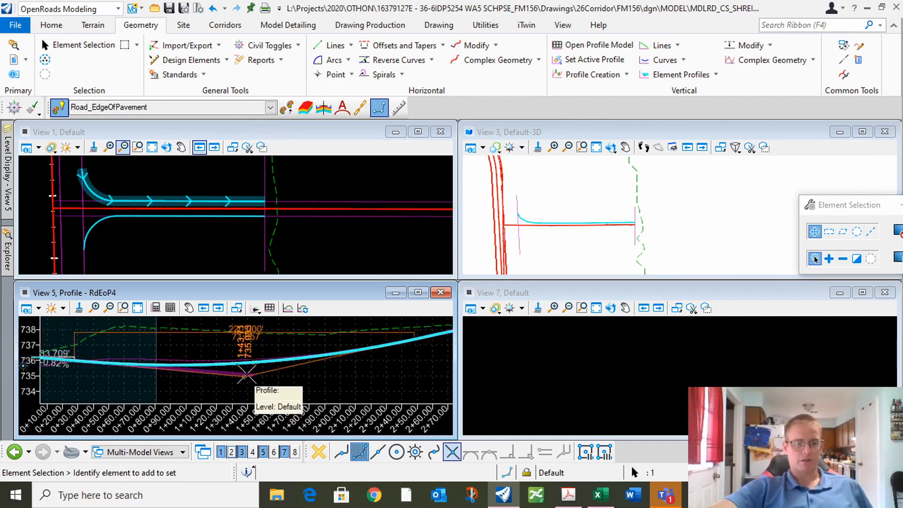
pyautogui.scroll(2, 247, 375)
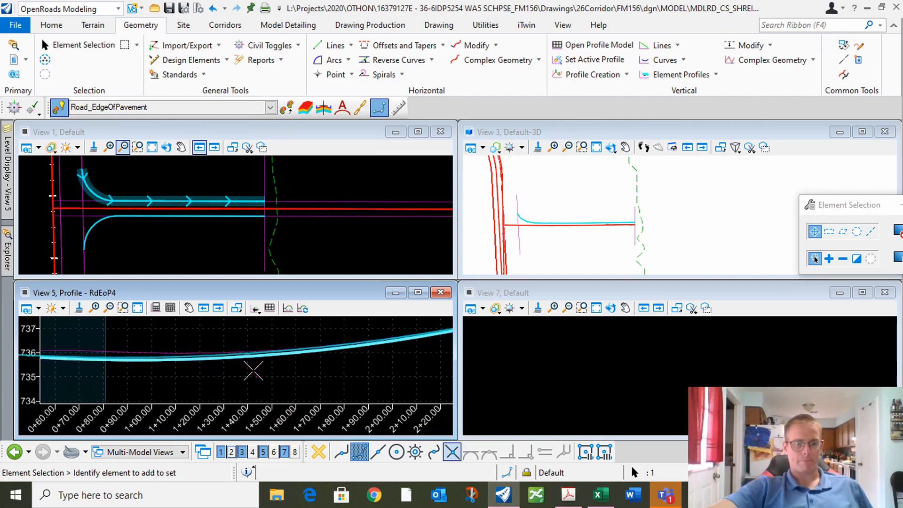
pyautogui.click(293, 381)
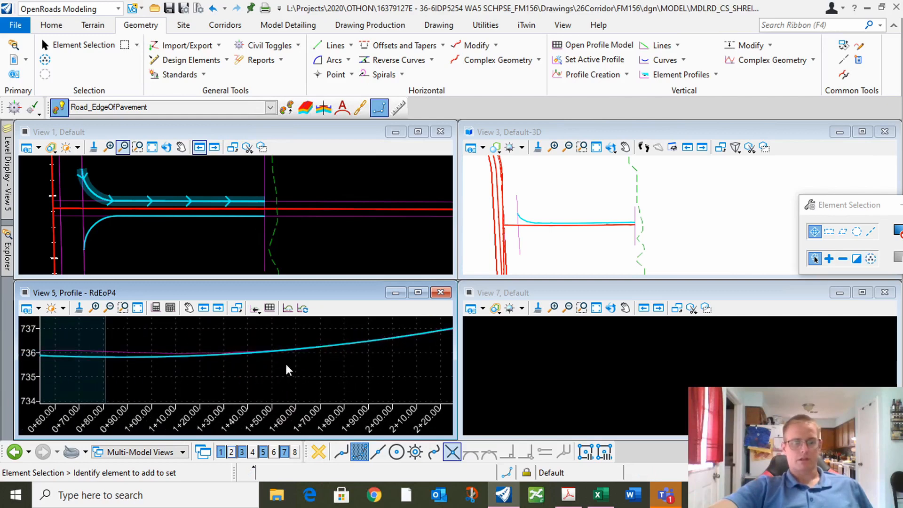
# Set the fitted complex profile as the active profile of edge of pavement RdEoP4.
pyautogui.click(113, 360)
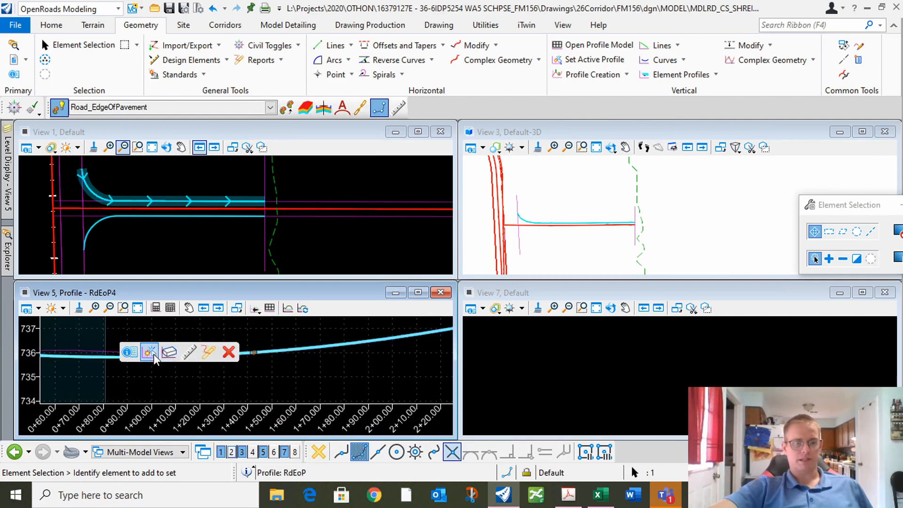
pyautogui.click(149, 352)
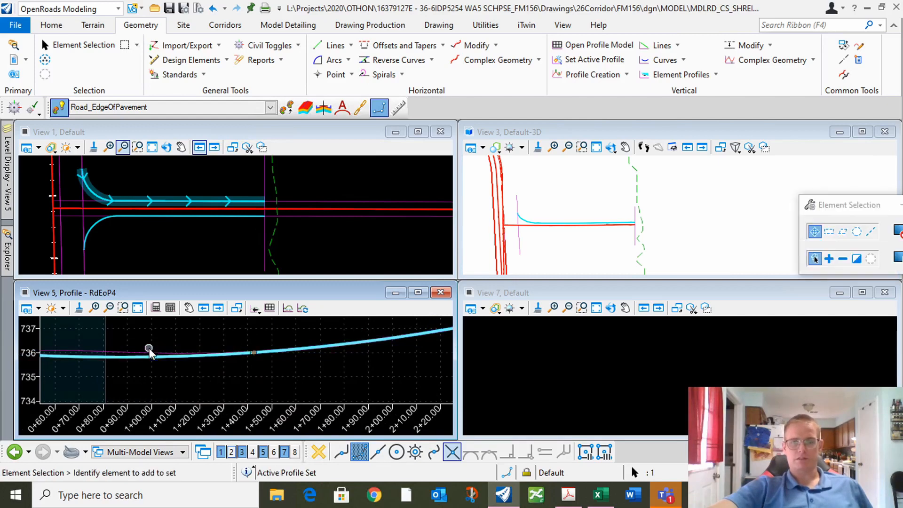
pyautogui.click(541, 229)
pyautogui.rightClick(649, 198)
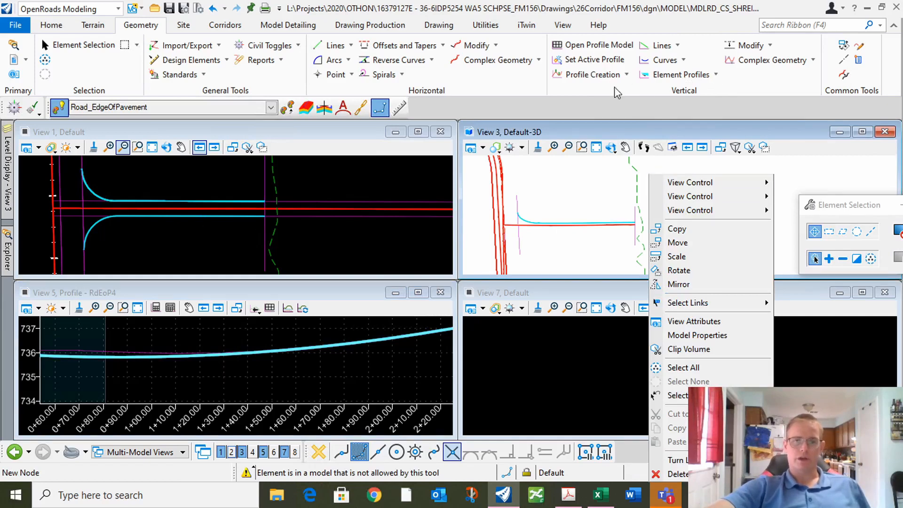
# Project the profile of the upper edge of pavement in plan onto the lower edge of pavement with Project Profile To Element.
pyautogui.click(626, 80)
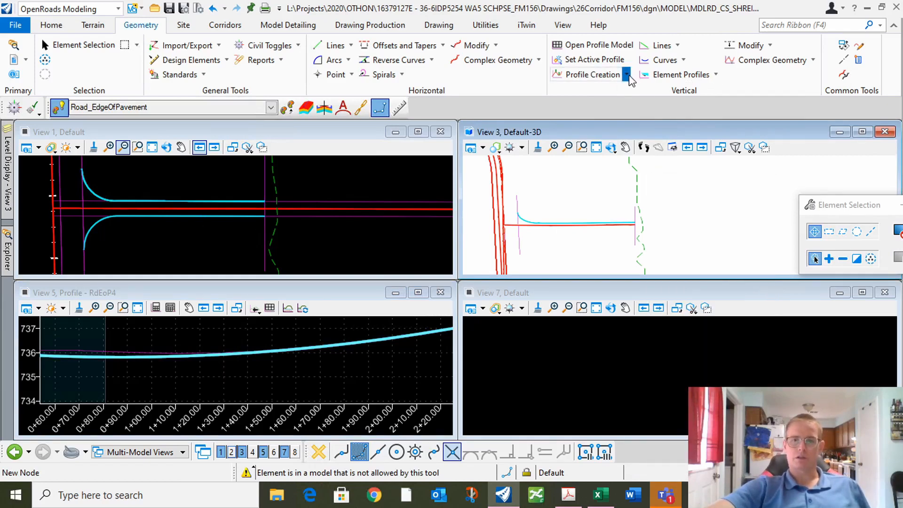
pyautogui.click(628, 76)
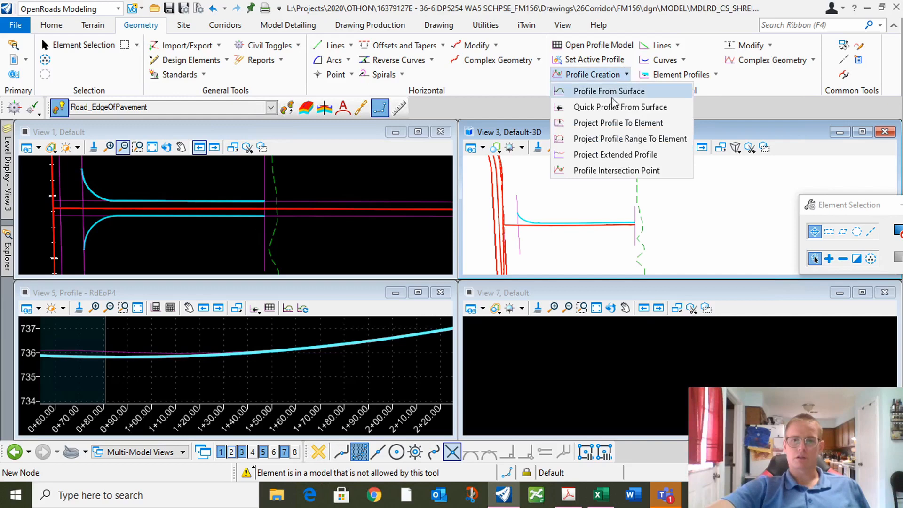
pyautogui.click(595, 124)
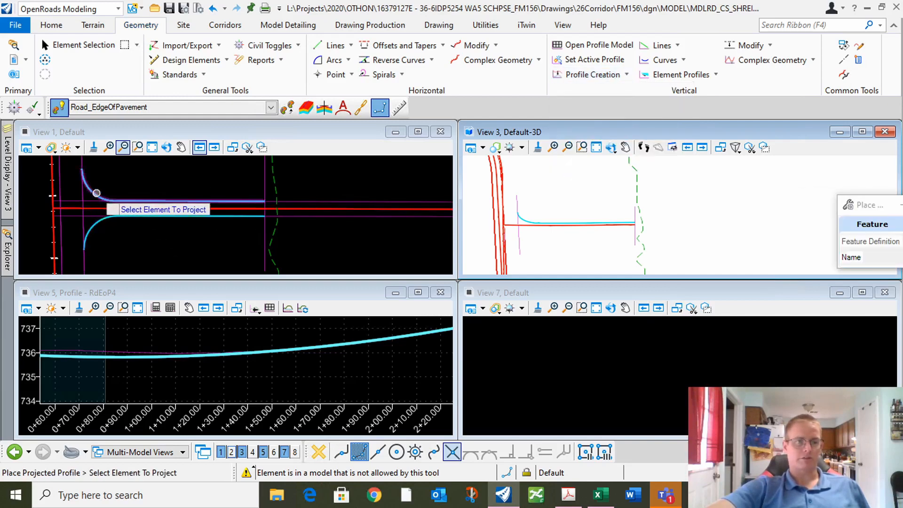
pyautogui.click(92, 227)
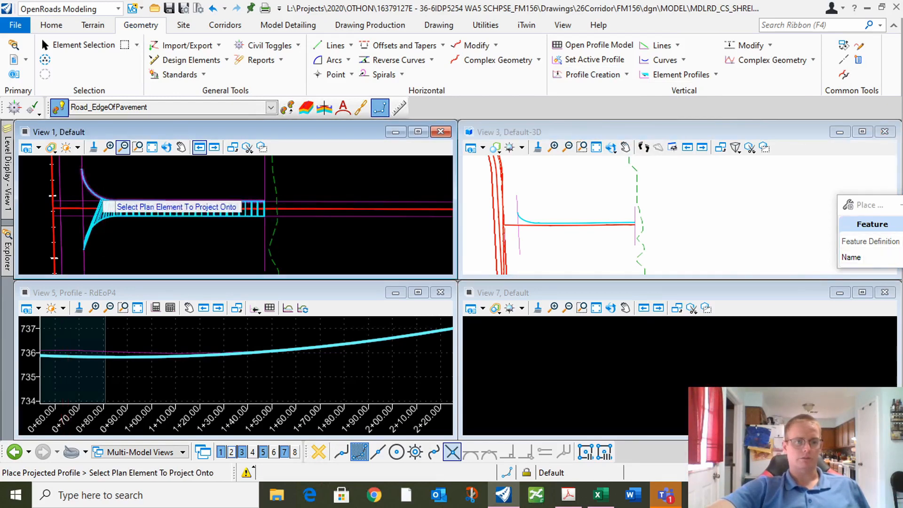
pyautogui.click(110, 229)
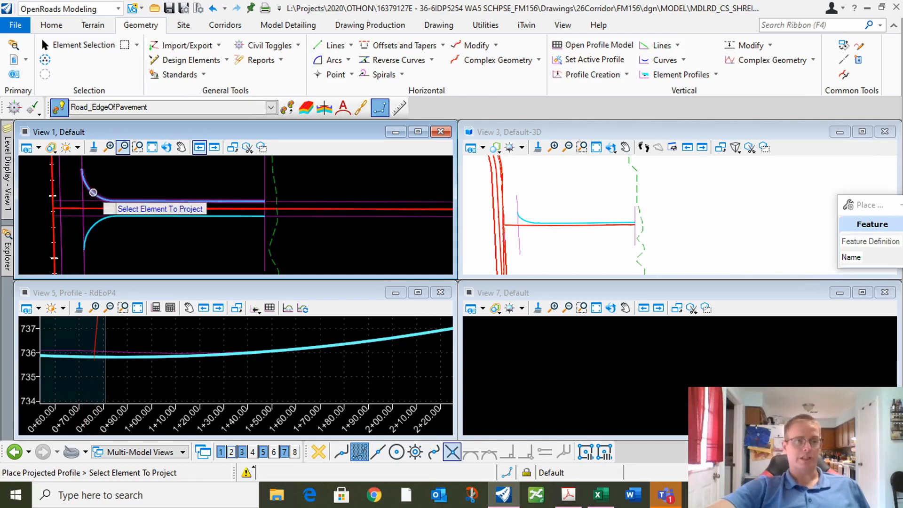
pyautogui.click(93, 192)
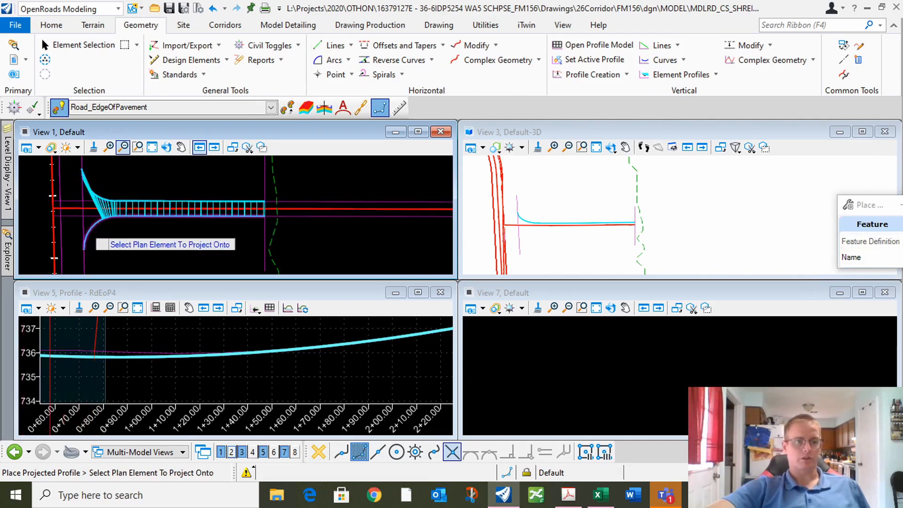
pyautogui.click(89, 231)
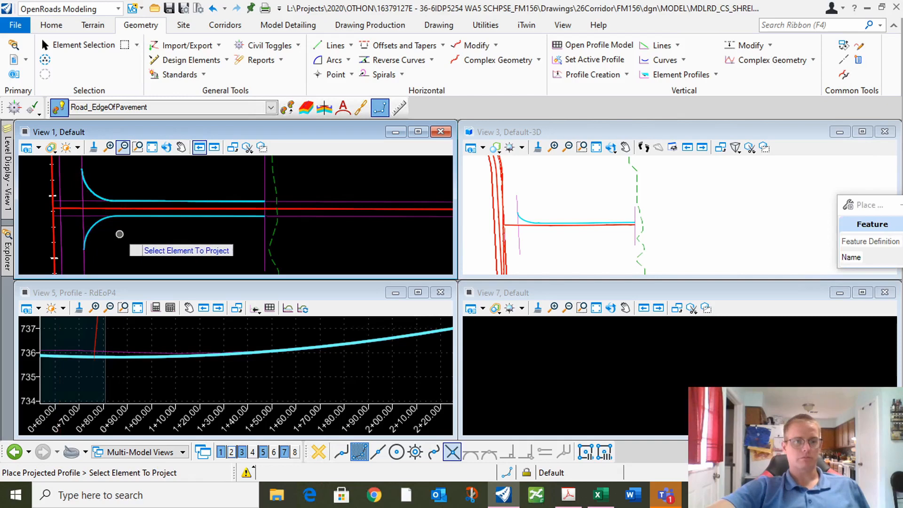
pyautogui.click(99, 209)
pyautogui.click(117, 218)
pyautogui.click(77, 45)
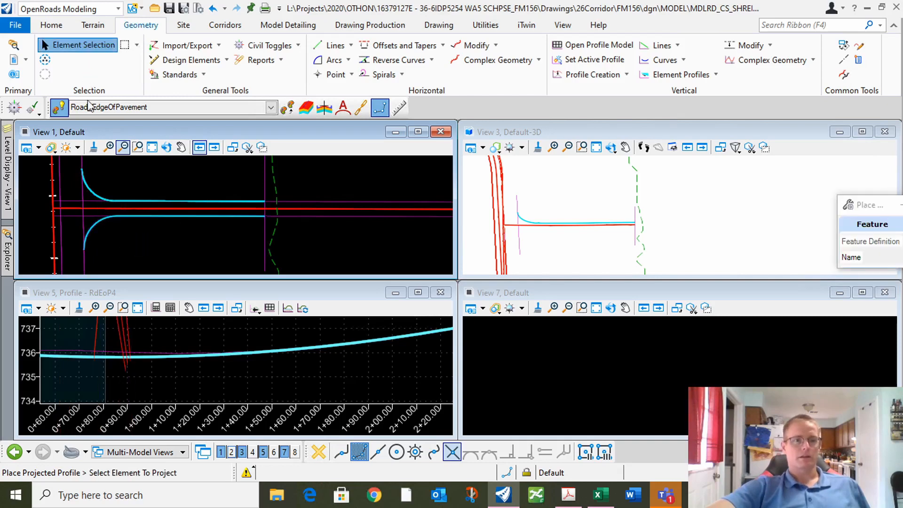
# Open the profile model of the lower edge of pavement, RdEoP5, in View 5.
pyautogui.click(95, 228)
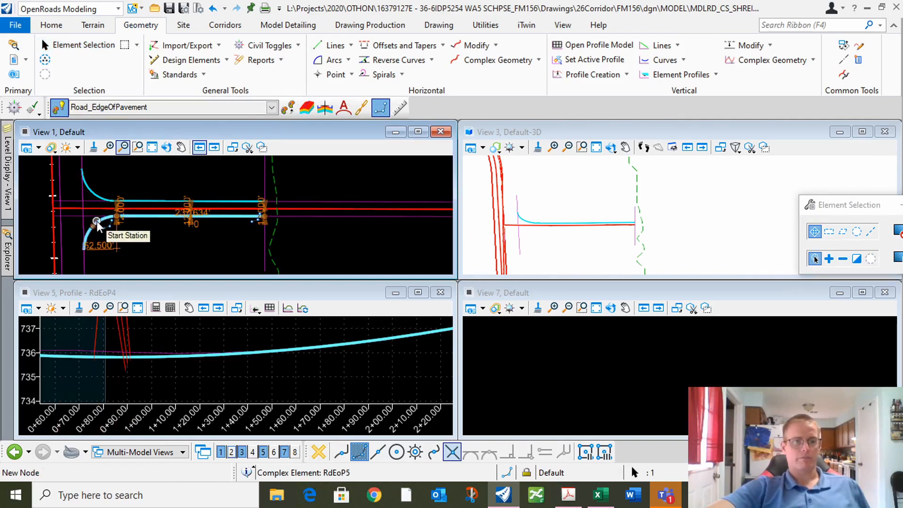
pyautogui.moveTo(88, 234)
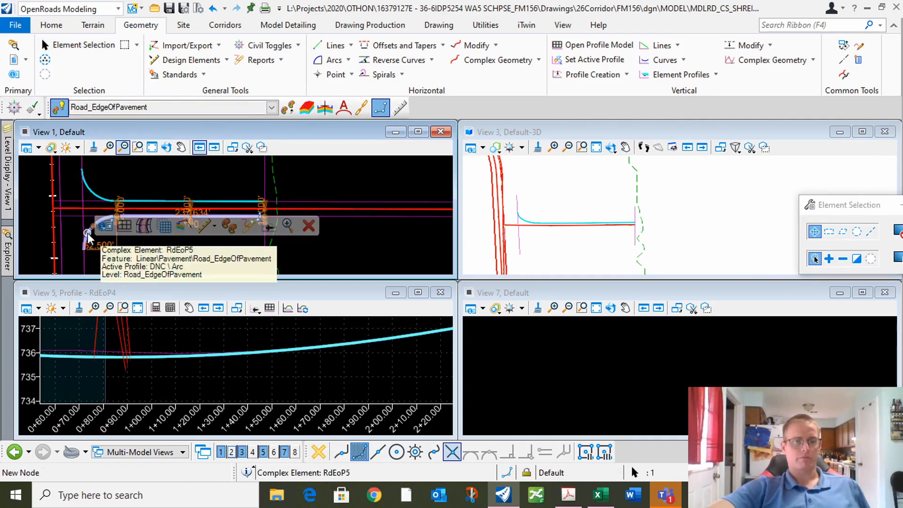
pyautogui.click(124, 227)
pyautogui.click(202, 336)
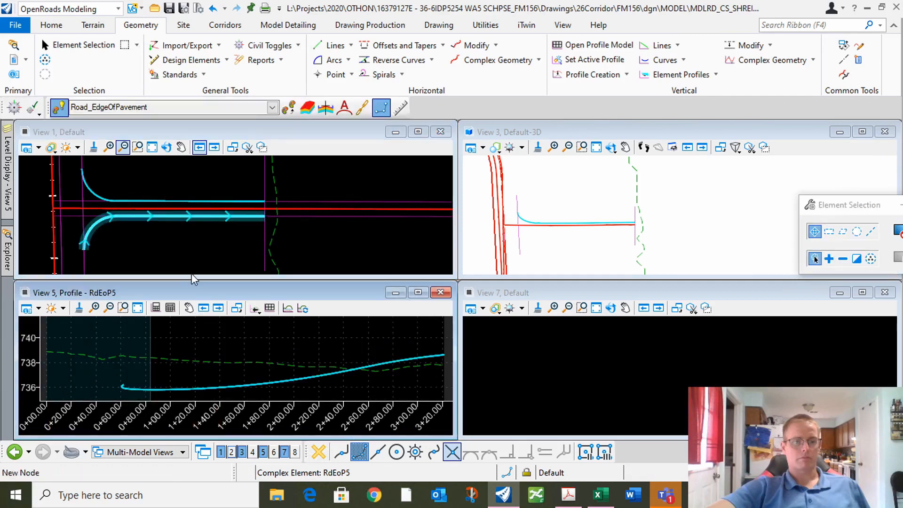
# Make Draft_DNC the active feature definition and assign it to the projected profile in the RdEoP5 profile view.
pyautogui.click(198, 245)
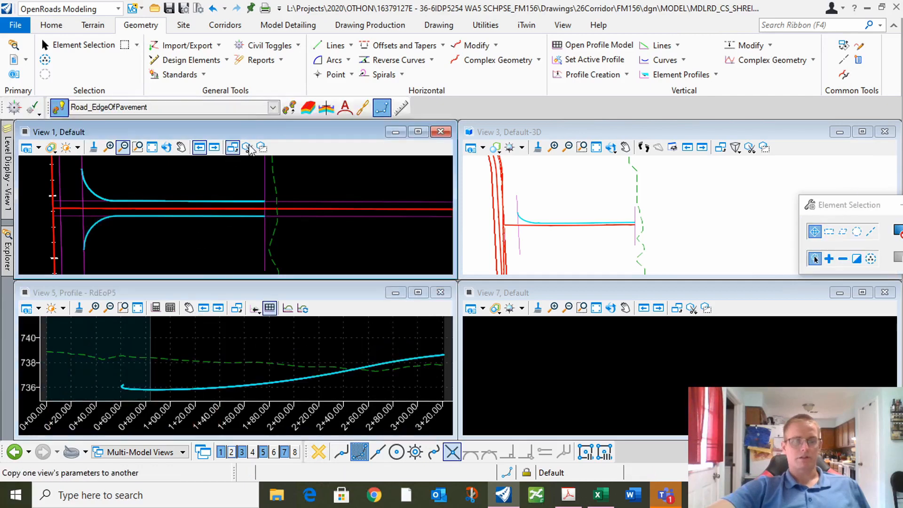
pyautogui.click(310, 338)
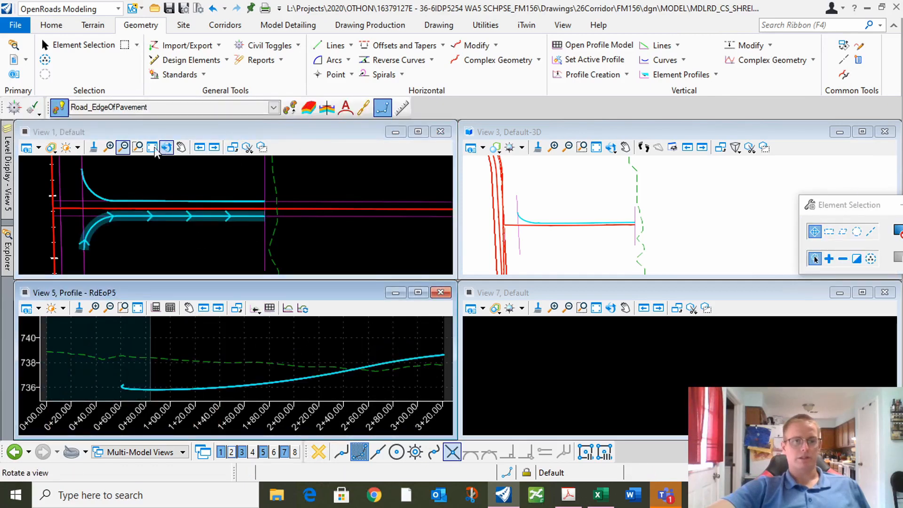
pyautogui.click(290, 108)
pyautogui.click(303, 220)
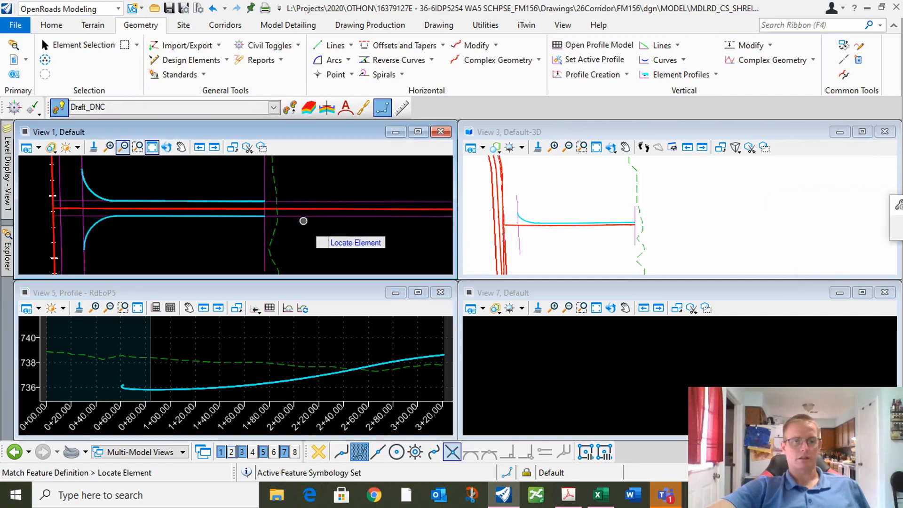
pyautogui.click(203, 75)
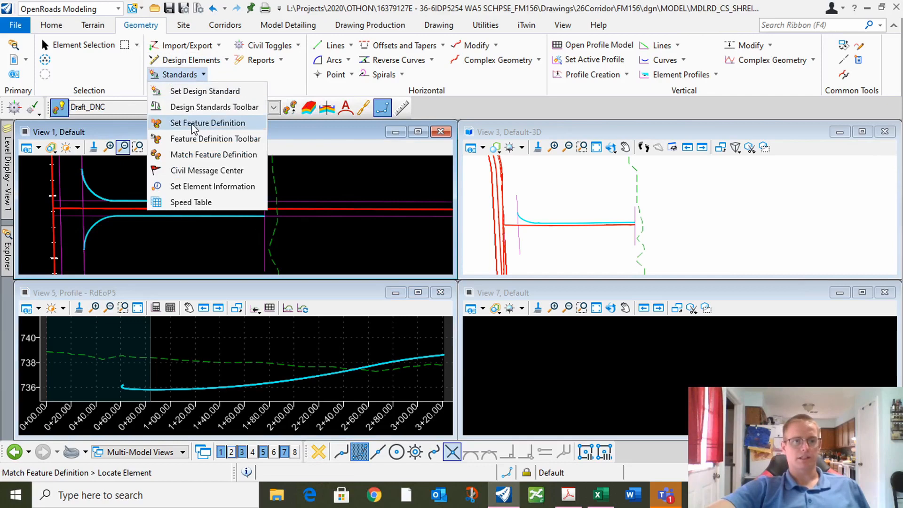
pyautogui.click(179, 124)
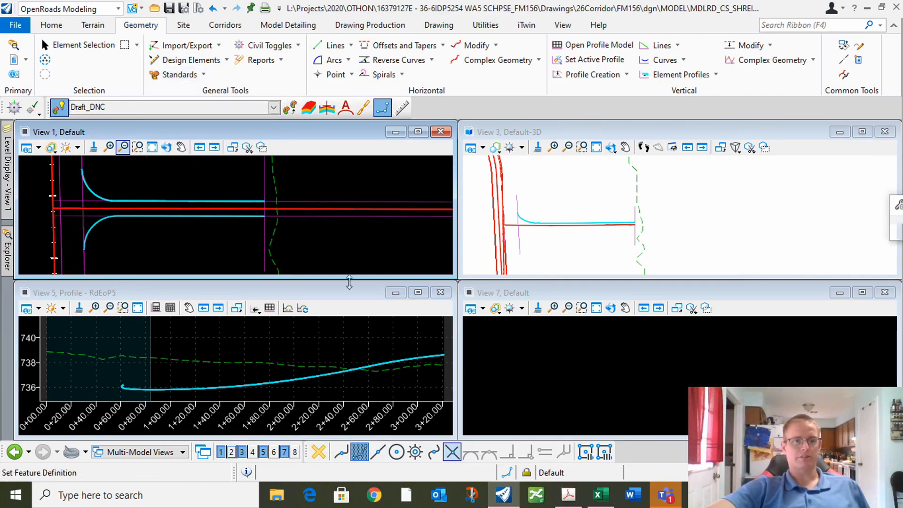
pyautogui.click(265, 217)
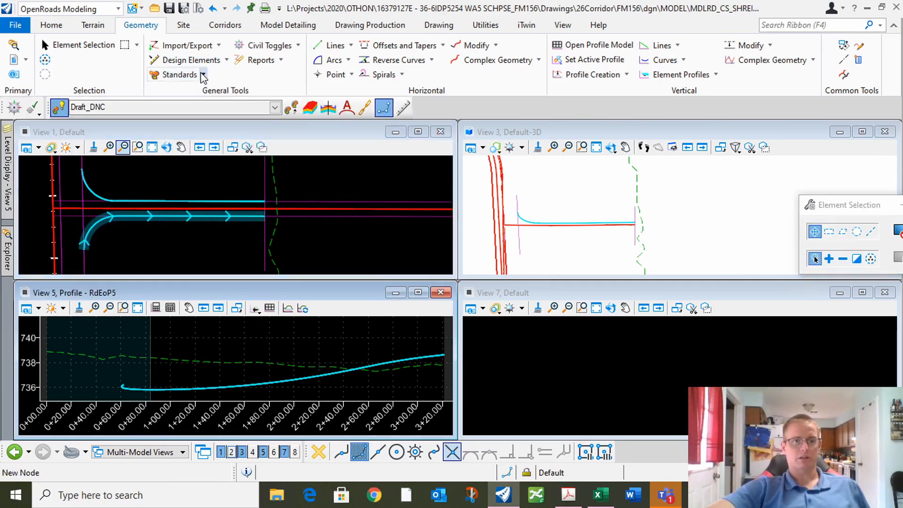
pyautogui.click(203, 75)
pyautogui.click(188, 124)
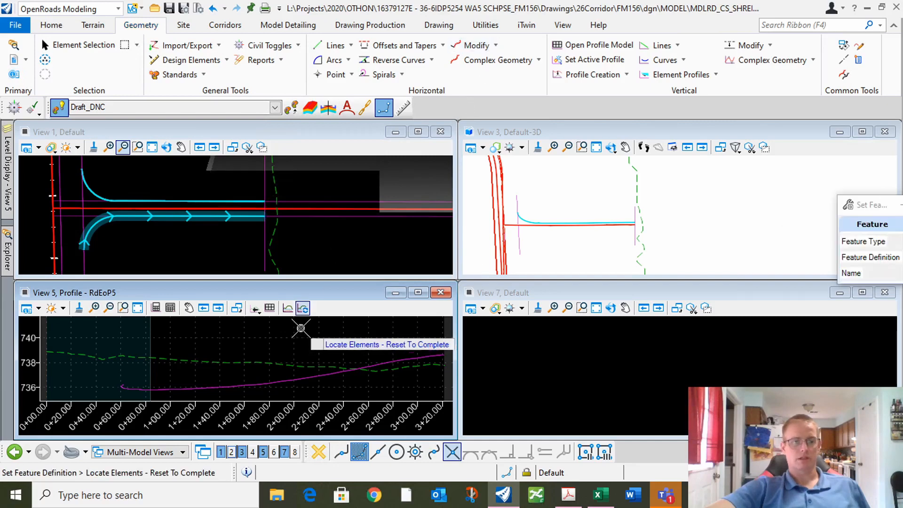
# Create profile intersection points on the lower edge of pavement, RdEoP5, for the crossing edges at its start and end.
pyautogui.click(626, 75)
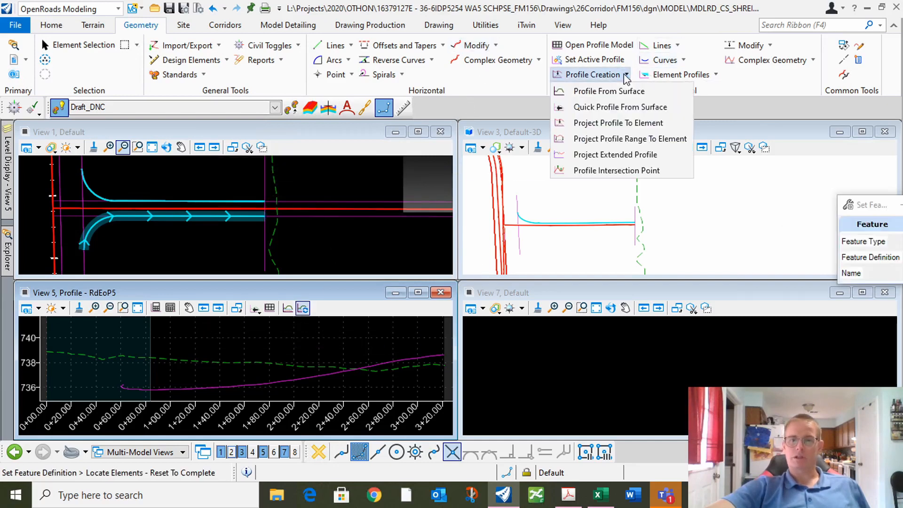
pyautogui.click(582, 172)
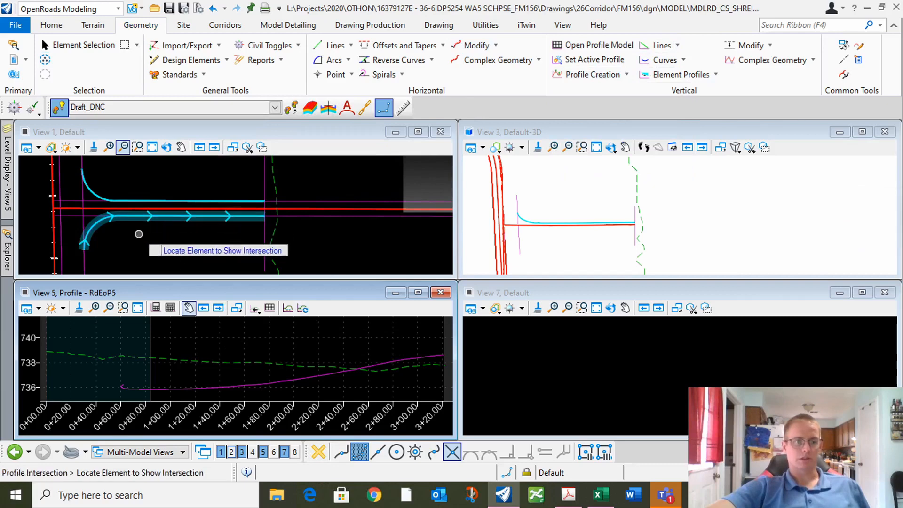
pyautogui.click(94, 228)
pyautogui.click(85, 214)
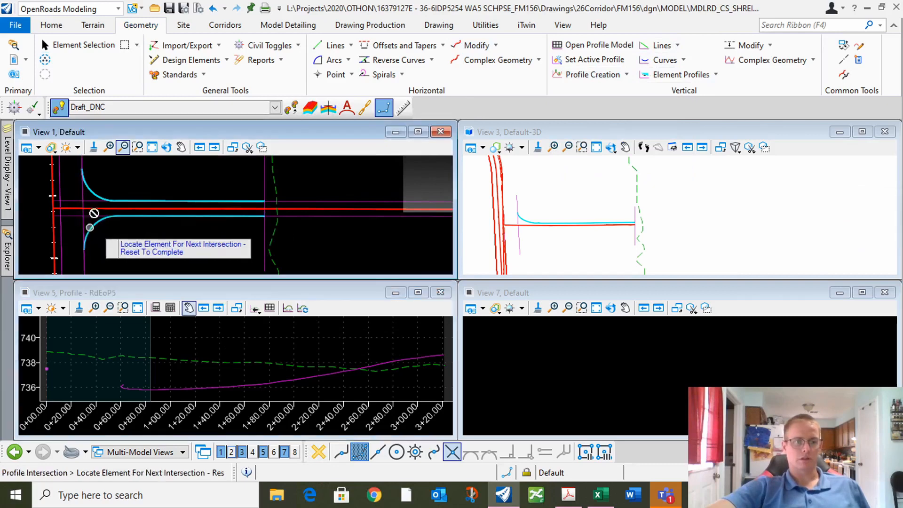
pyautogui.rightClick(212, 193)
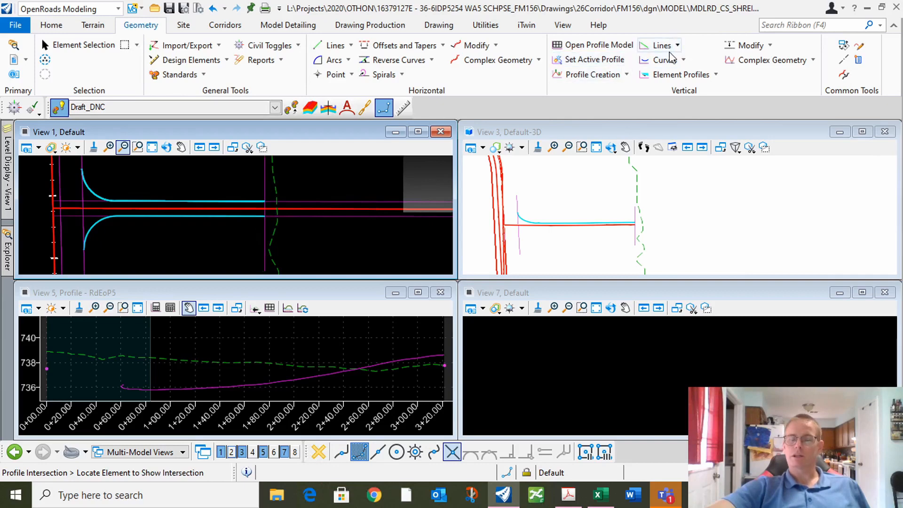
# Draw a Profile Complex By PI with 10 ft curves between the two intersection points, with PIs near stations 1+12 and 2+81.
pyautogui.click(813, 60)
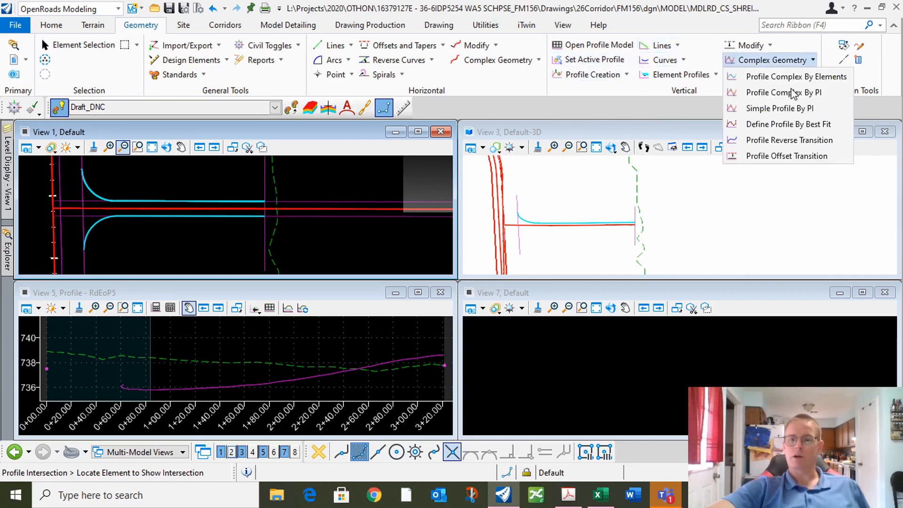
pyautogui.click(788, 93)
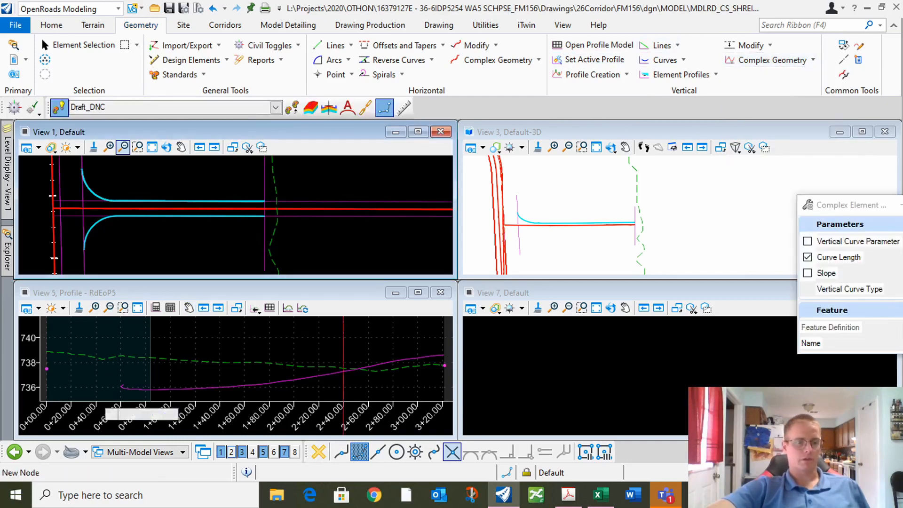
pyautogui.click(273, 402)
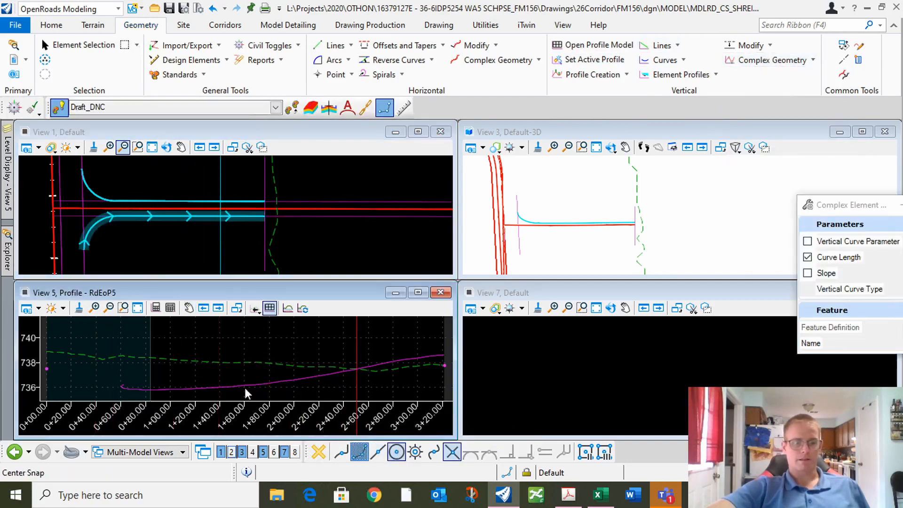
pyautogui.click(47, 369)
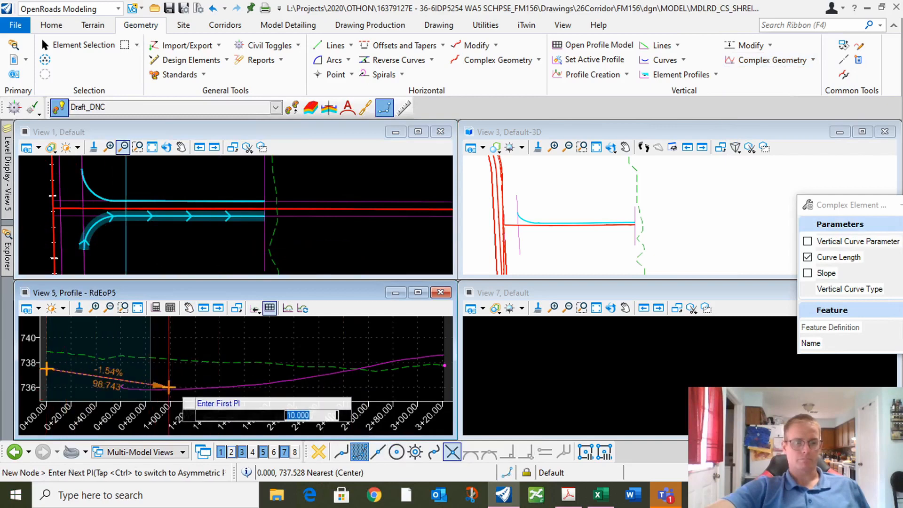
pyautogui.click(187, 394)
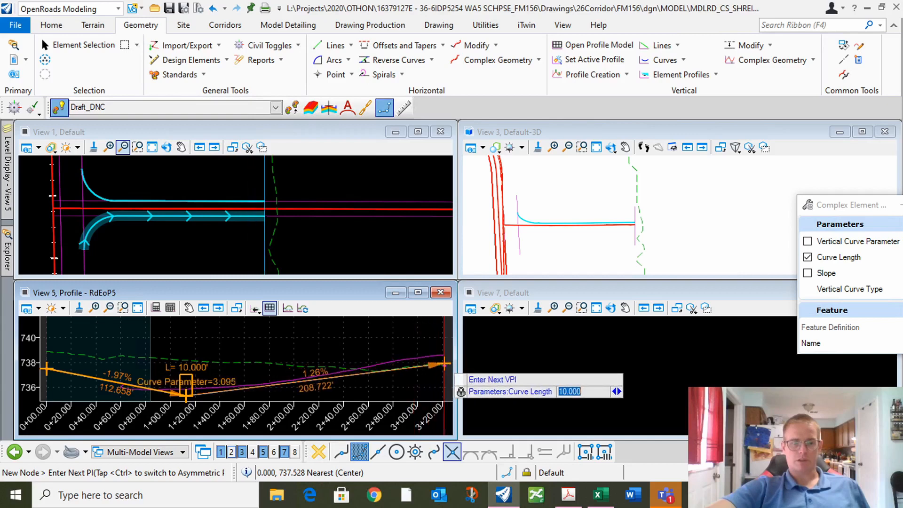
pyautogui.click(395, 360)
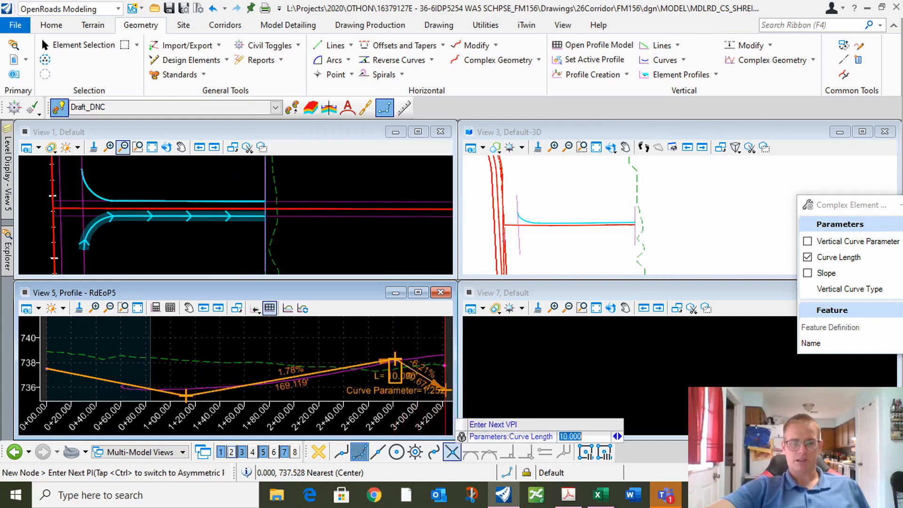
pyautogui.click(414, 453)
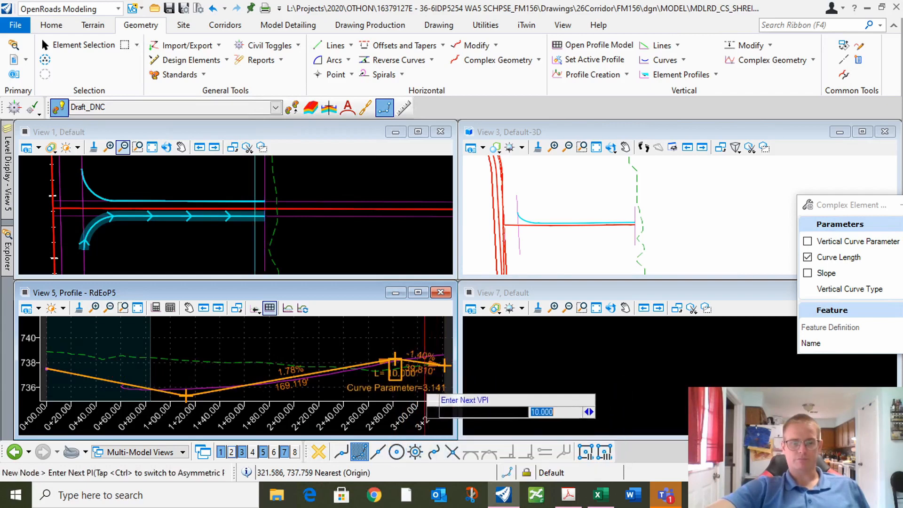
pyautogui.click(75, 45)
# Make Road_EdgeOfPavement the active feature definition by matching the upper edge of pavement in plan.
pyautogui.click(124, 396)
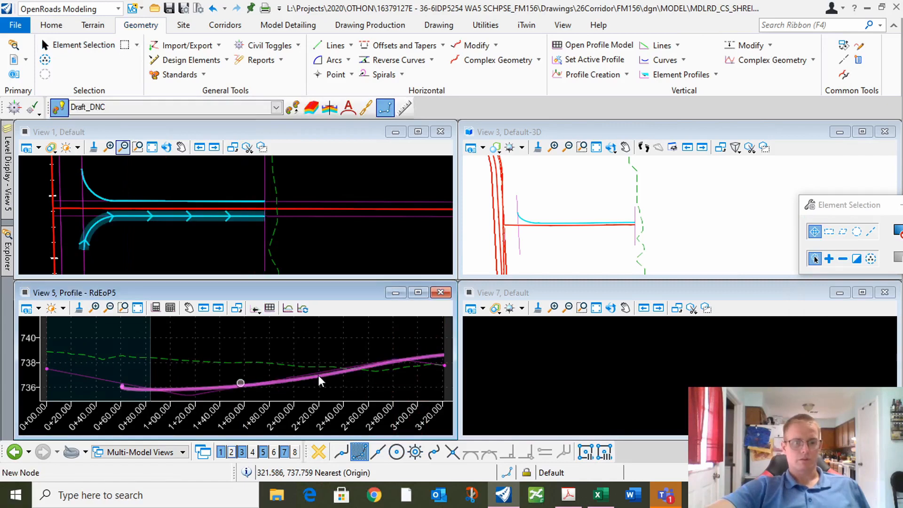
pyautogui.click(288, 110)
pyautogui.click(168, 203)
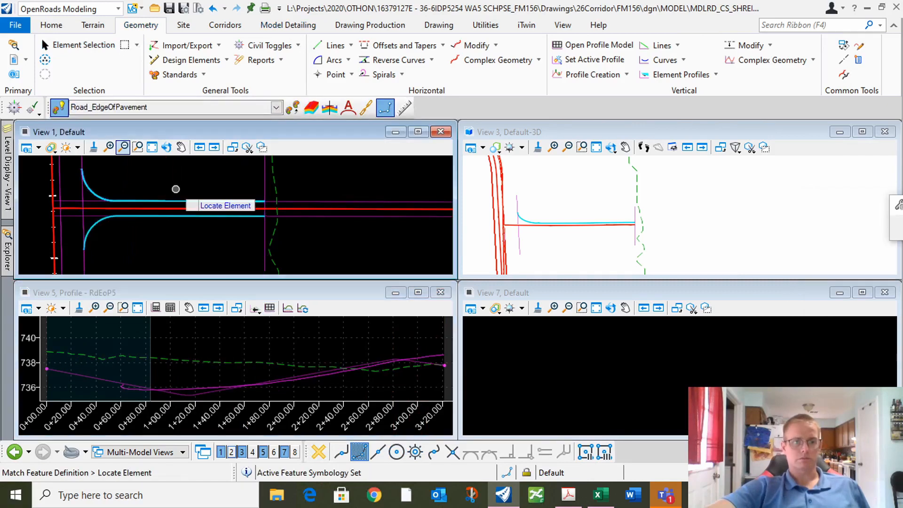
# Assign the active Road_EdgeOfPavement feature definition to the new complex profile in the RdEoP5 profile view with Set Feature Definition.
pyautogui.click(179, 75)
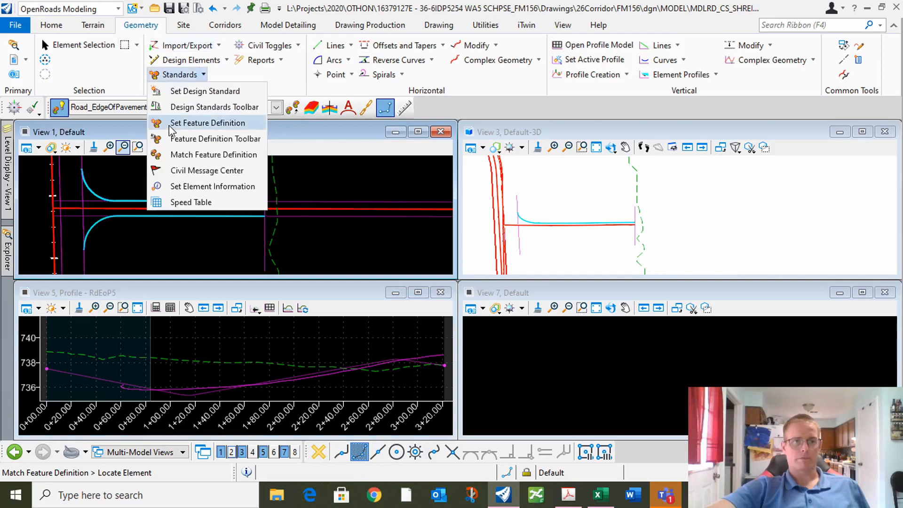
pyautogui.click(181, 123)
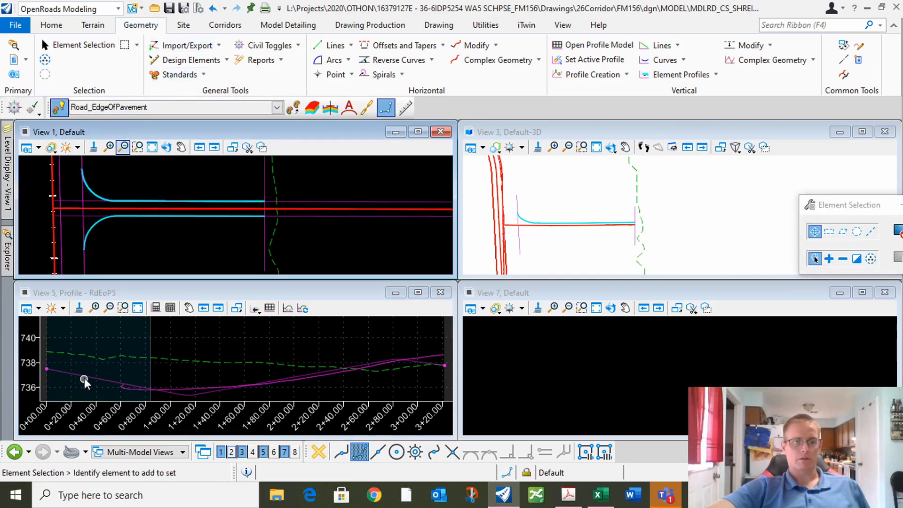
pyautogui.click(203, 74)
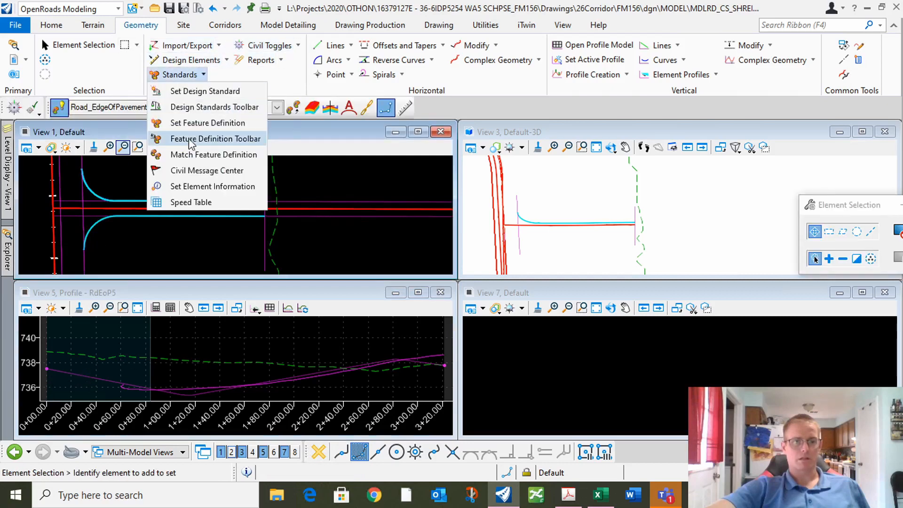
pyautogui.click(198, 121)
pyautogui.click(81, 377)
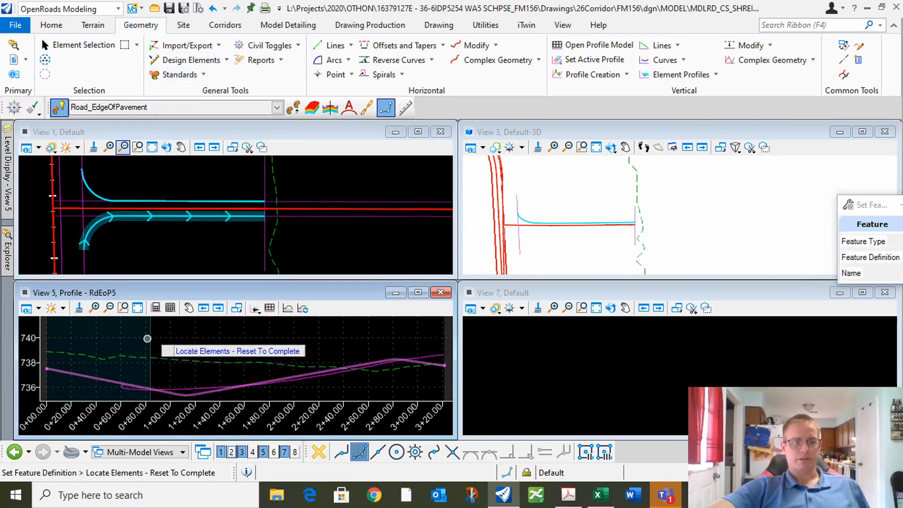
pyautogui.click(64, 51)
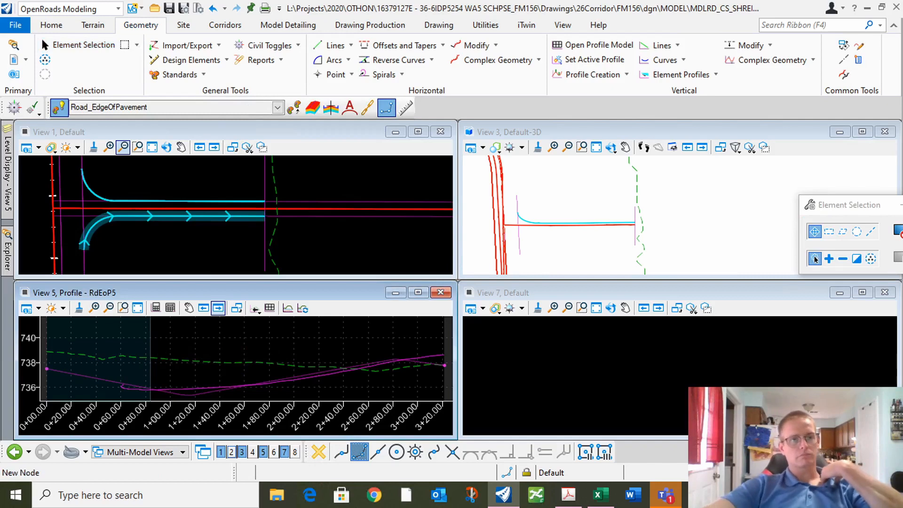
pyautogui.click(203, 74)
pyautogui.click(189, 122)
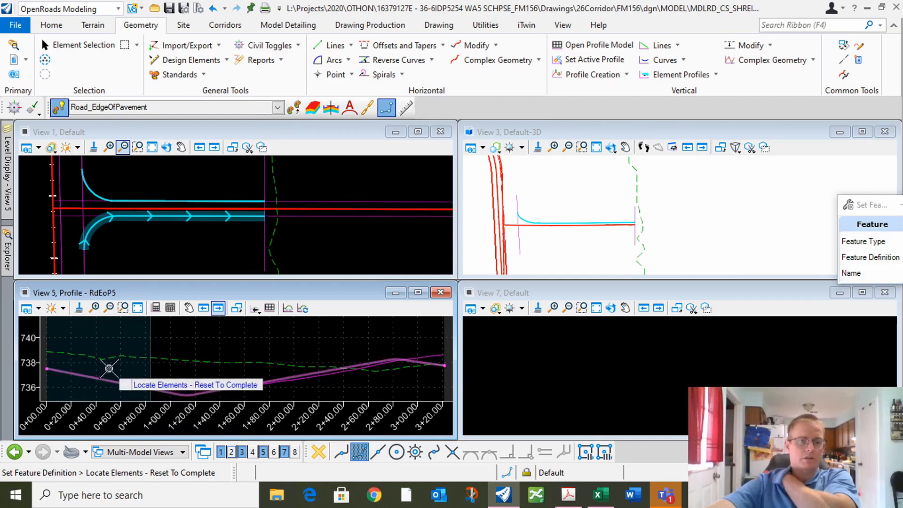
pyautogui.rightClick(109, 369)
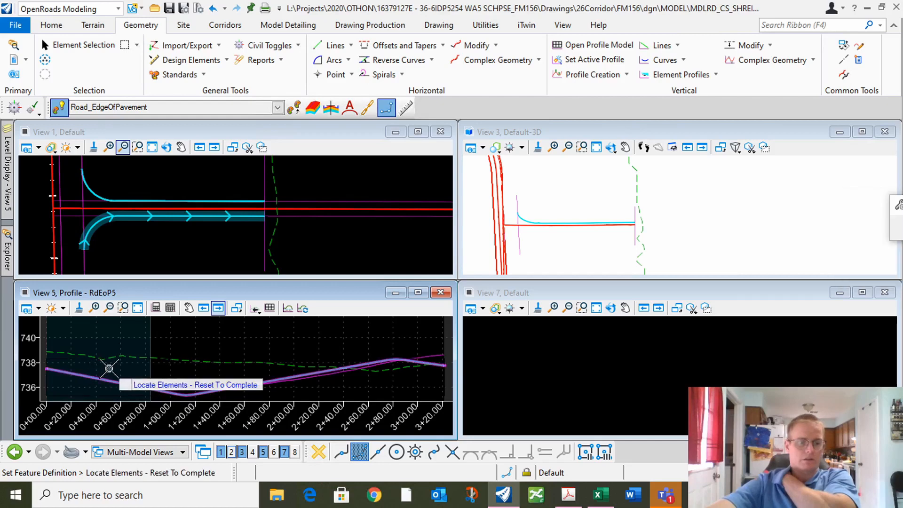
pyautogui.click(68, 46)
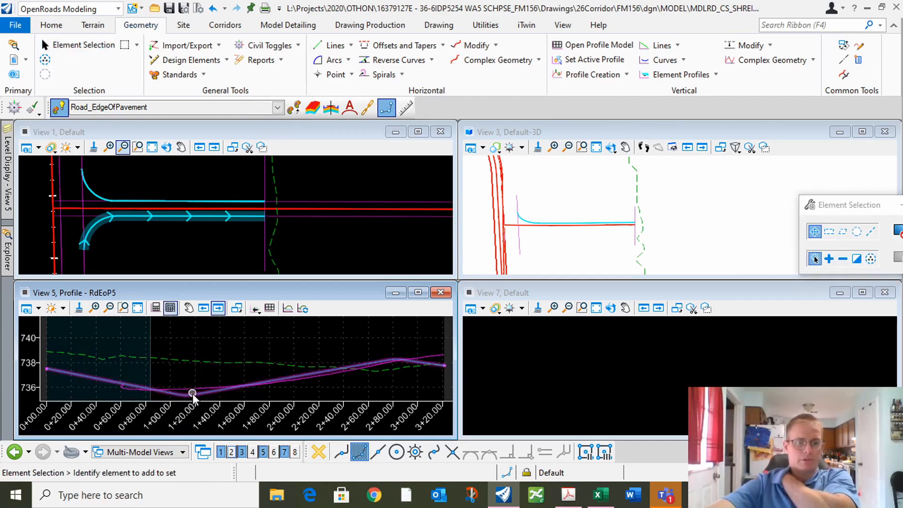
# Set the vertical curve length at the complex profile's low PI near station 1+12 to 220 ft.
pyautogui.click(193, 394)
pyautogui.scroll(2, 197, 376)
pyautogui.scroll(2, 195, 391)
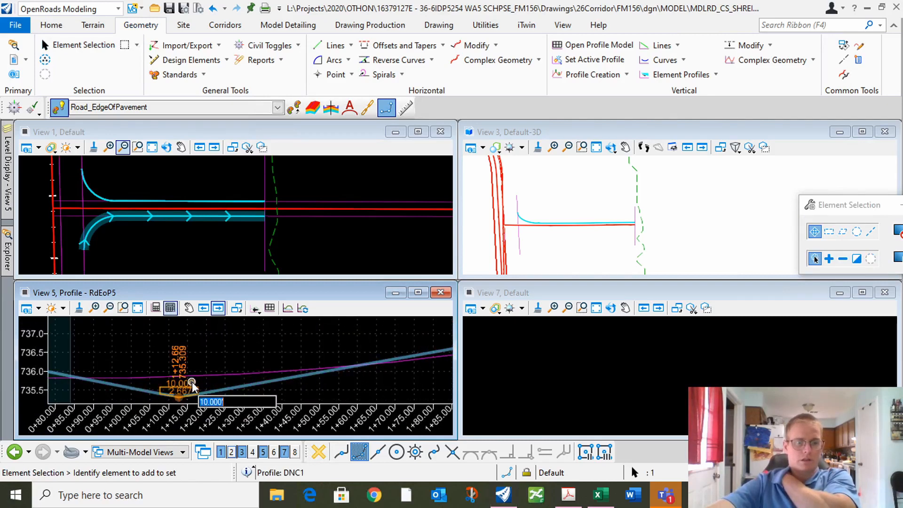
pyautogui.press('Return')
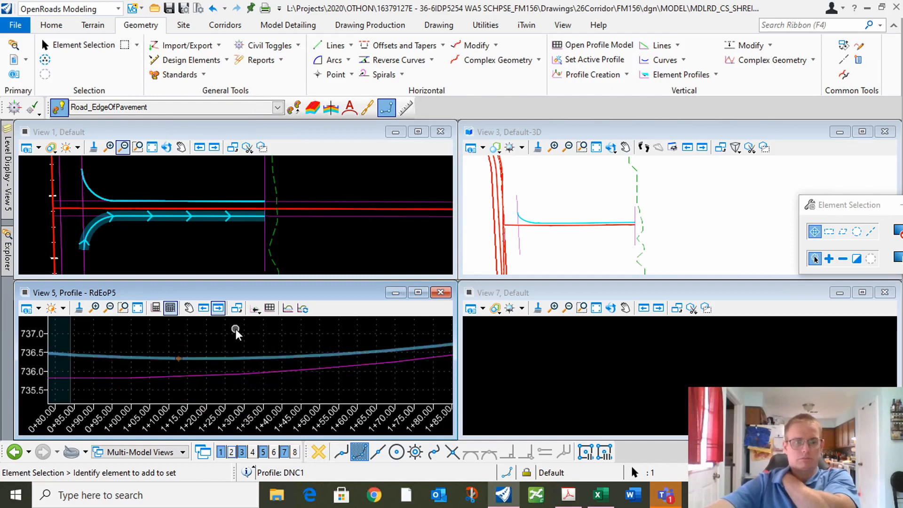
# Set the vertical curve length at the complex profile's crest PI near station 2+81 to 59 ft.
pyautogui.scroll(-5, 154, 389)
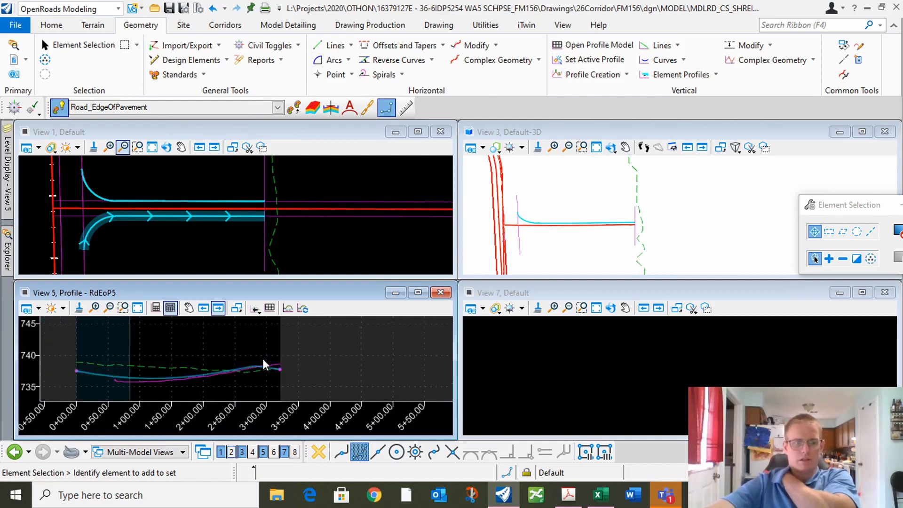
pyautogui.scroll(3, 263, 365)
pyautogui.click(283, 363)
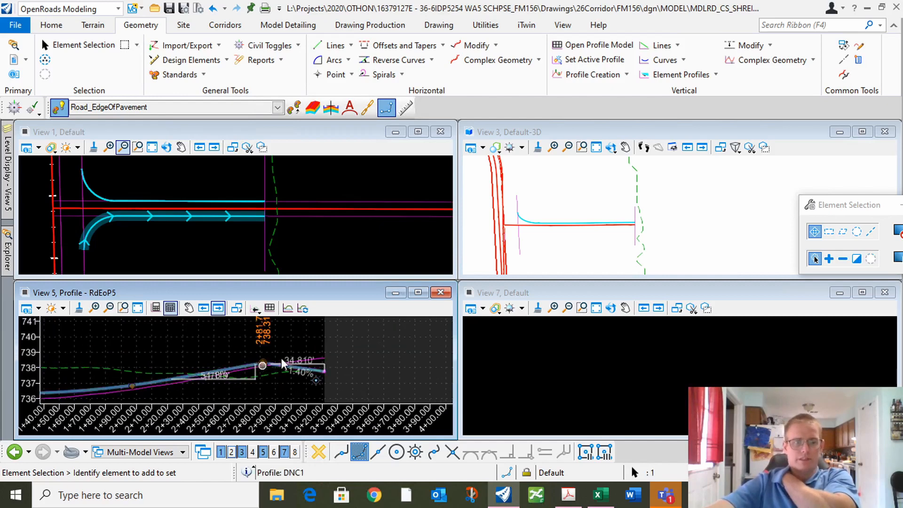
pyautogui.scroll(6, 270, 395)
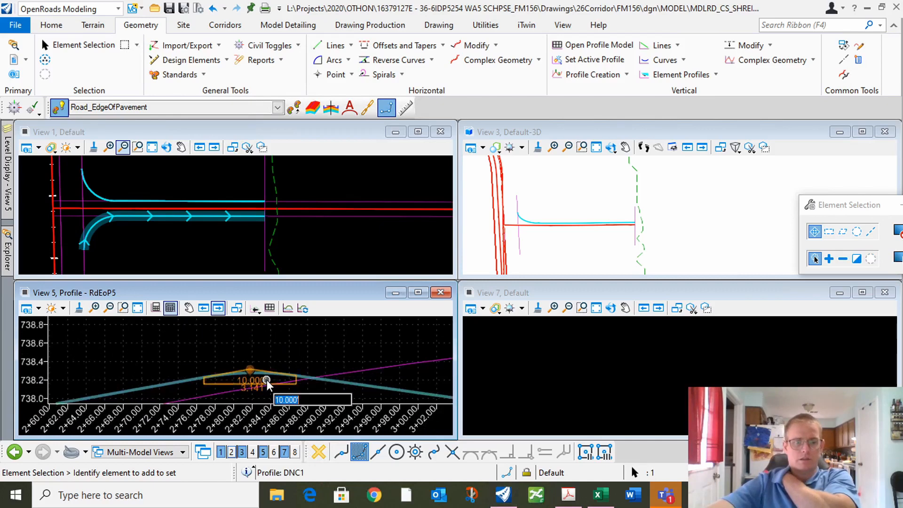
pyautogui.press('Escape')
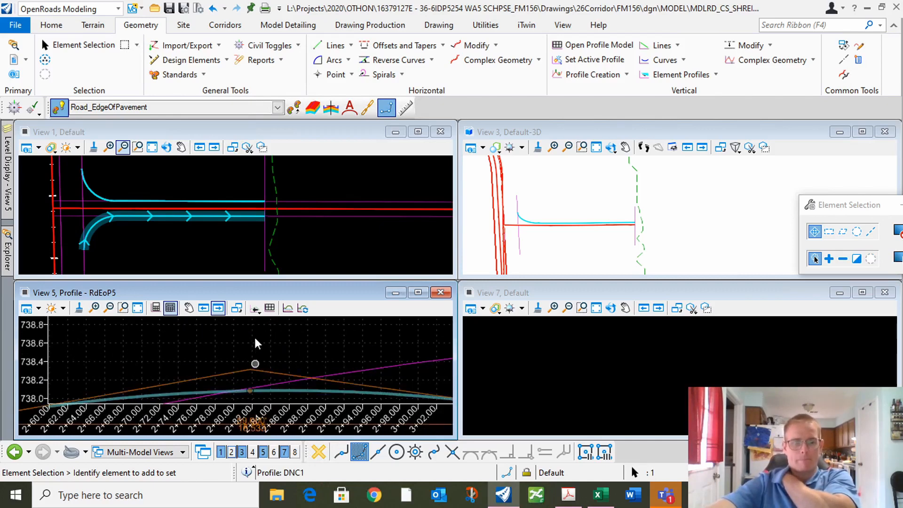
pyautogui.scroll(-4, 254, 335)
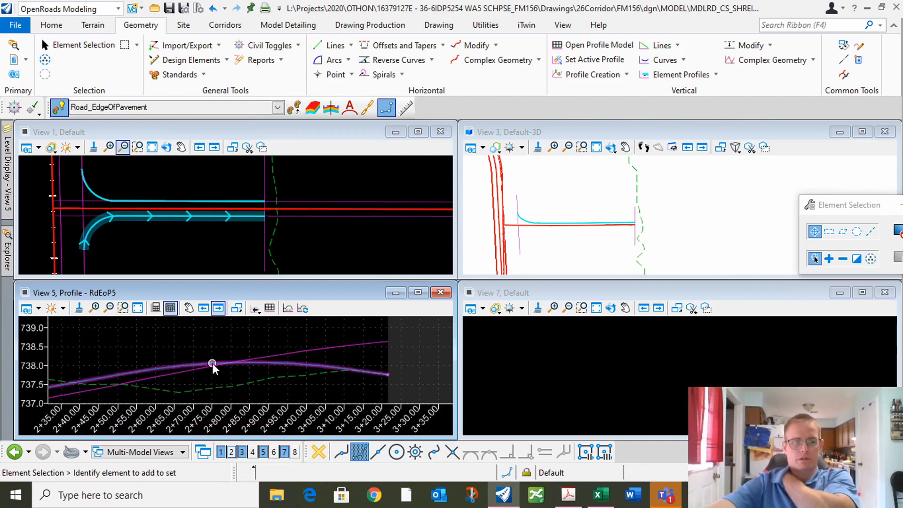
# Move the complex profile's crest PI slightly to fit the projected draft profile more closely.
pyautogui.click(214, 363)
pyautogui.moveTo(237, 352); pyautogui.dragTo(244, 363)
pyautogui.click(188, 349)
pyautogui.scroll(-7, 270, 354)
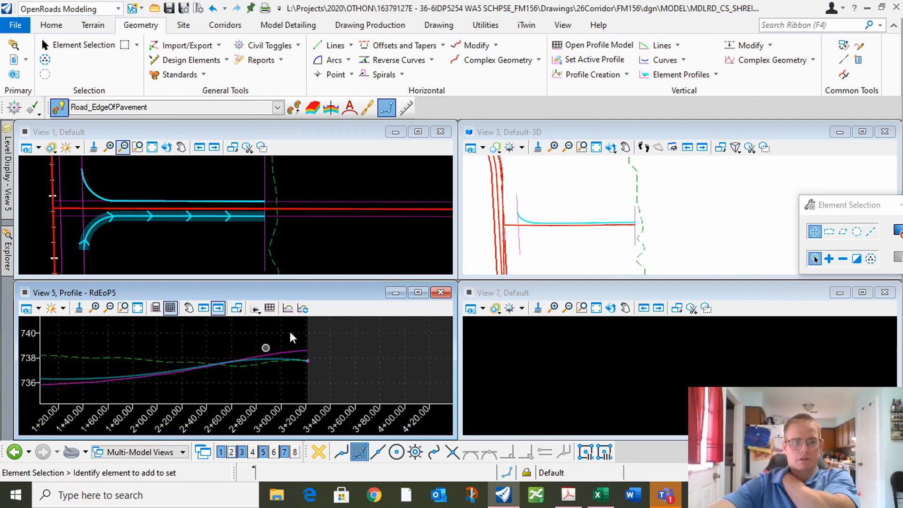
# Lower the complex profile's sag PI so its long curve follows the projected draft profile.
pyautogui.scroll(2, 155, 358)
pyautogui.scroll(2, 143, 359)
pyautogui.click(136, 373)
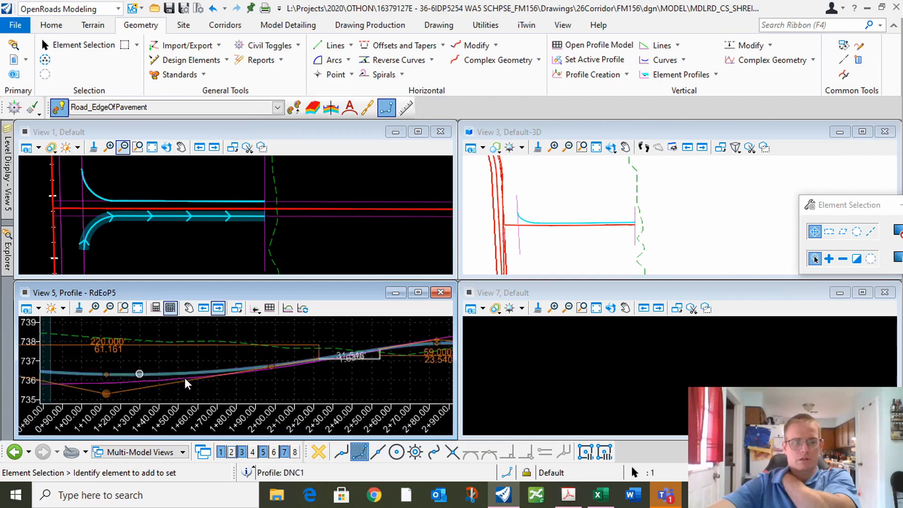
pyautogui.scroll(-2, 202, 374)
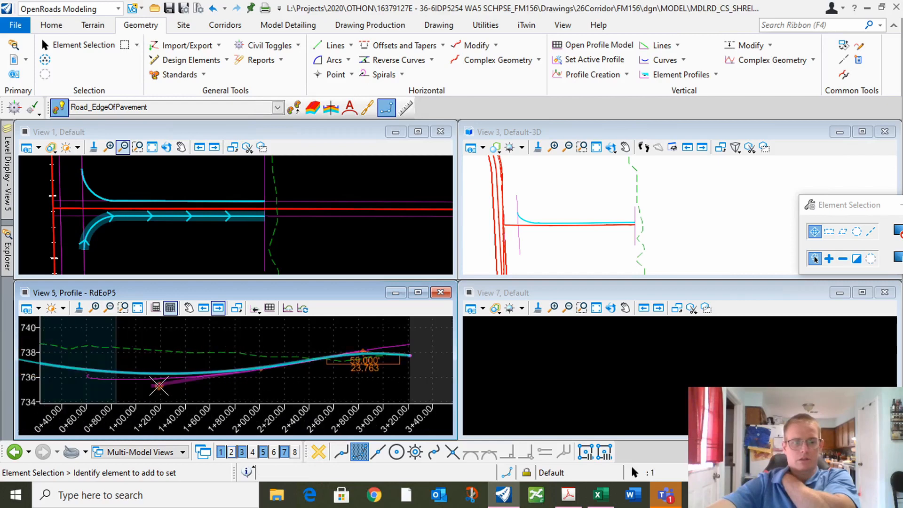
pyautogui.moveTo(150, 392); pyautogui.dragTo(154, 390)
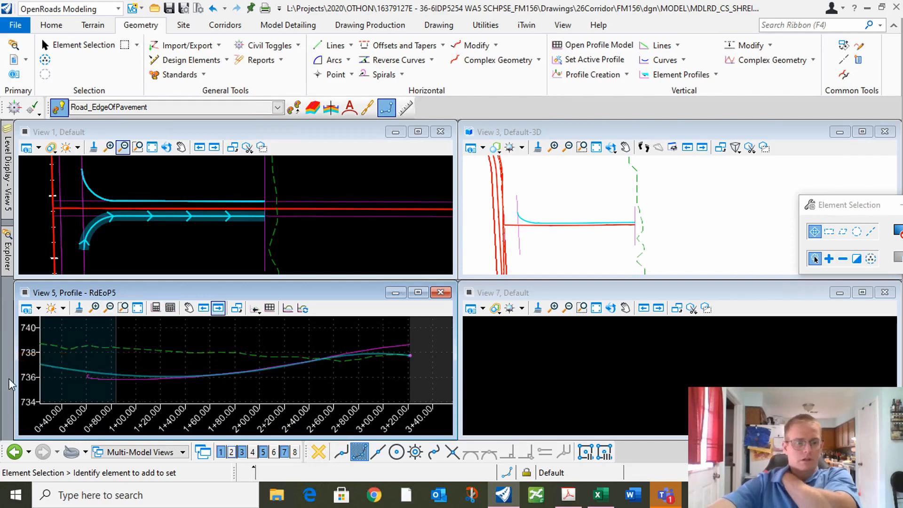
# Set the fitted complex profile as the active profile of RdEoP5 and view the resulting edge in 3D.
pyautogui.click(63, 368)
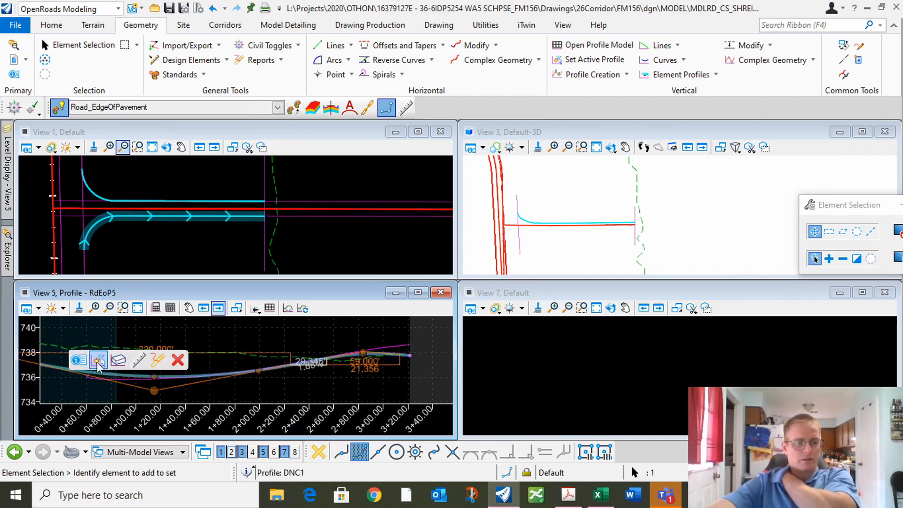
pyautogui.click(99, 362)
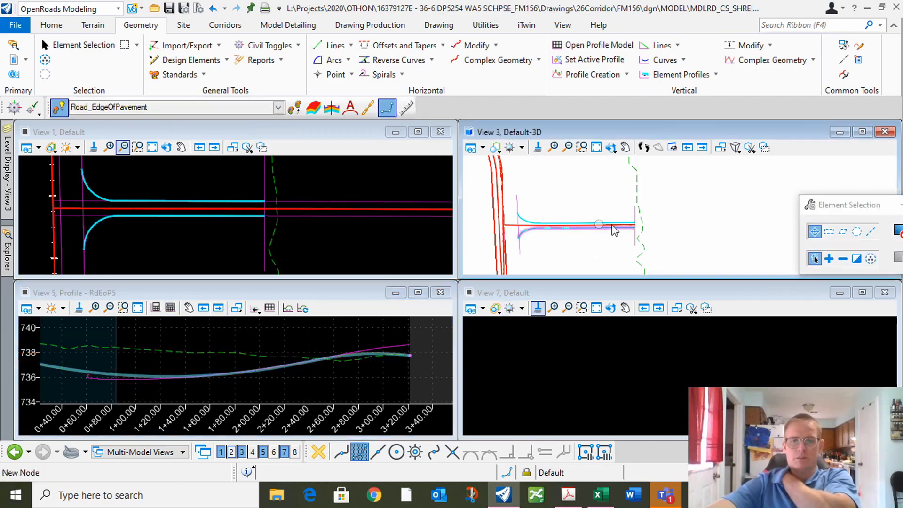
pyautogui.scroll(-2, 629, 229)
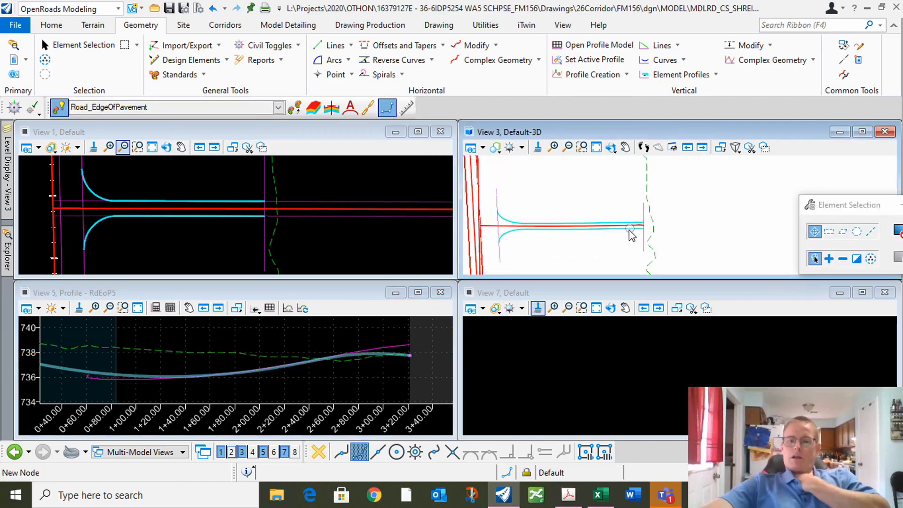
# Create a zero-offset partial edge-of-pavement line along the crossing line at the side road's far end, spanning between its two pavement edges.
pyautogui.click(341, 171)
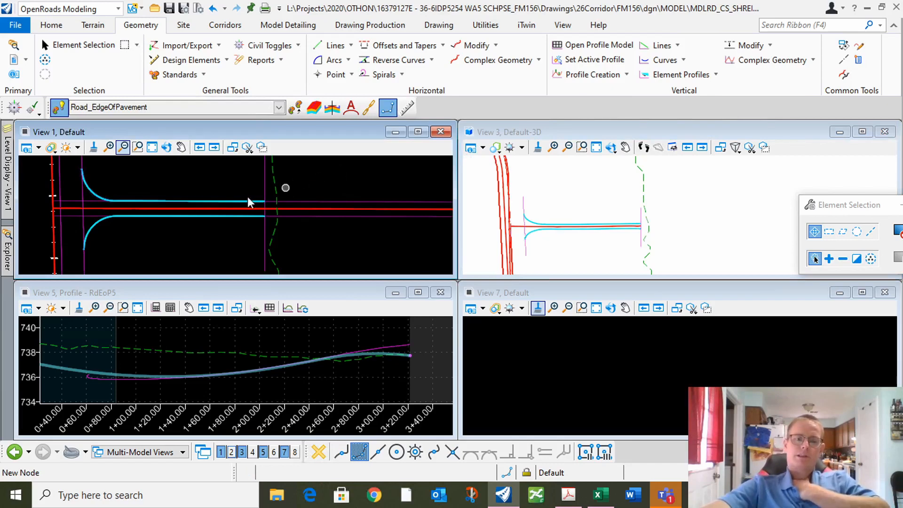
pyautogui.click(266, 192)
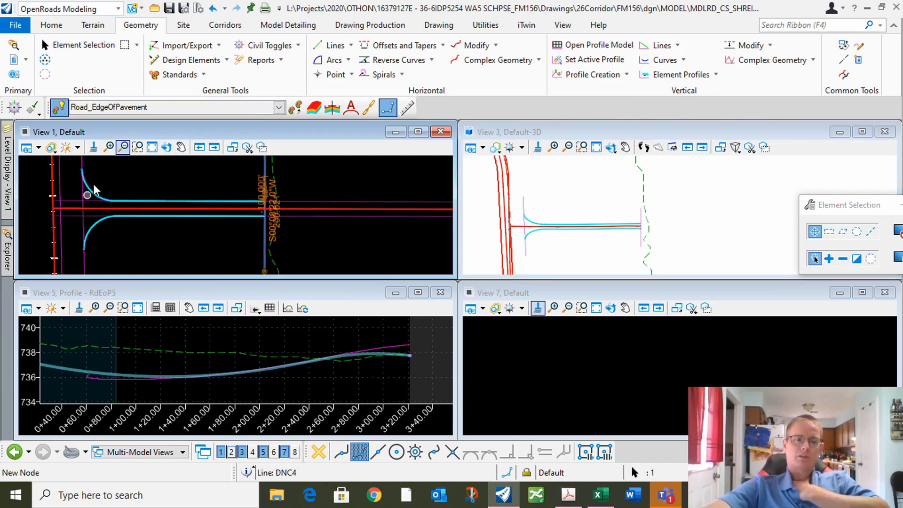
pyautogui.click(165, 171)
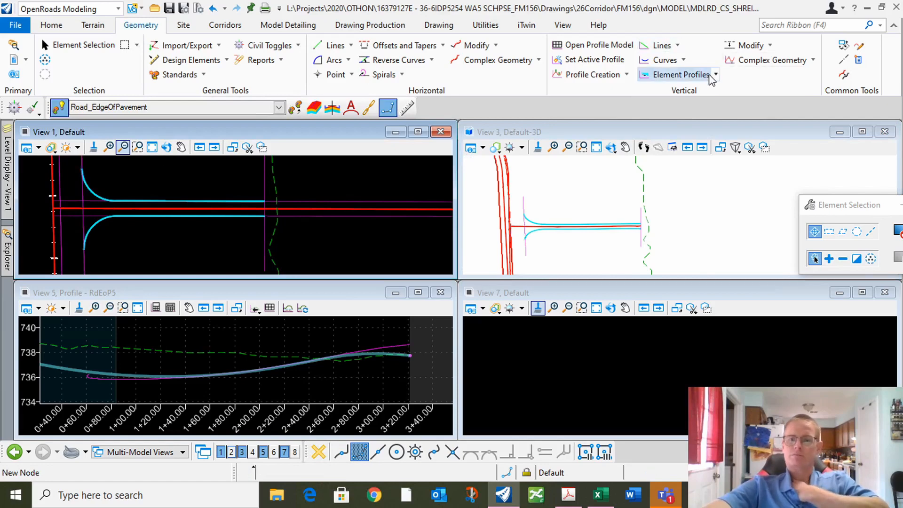
pyautogui.click(443, 46)
pyautogui.click(432, 77)
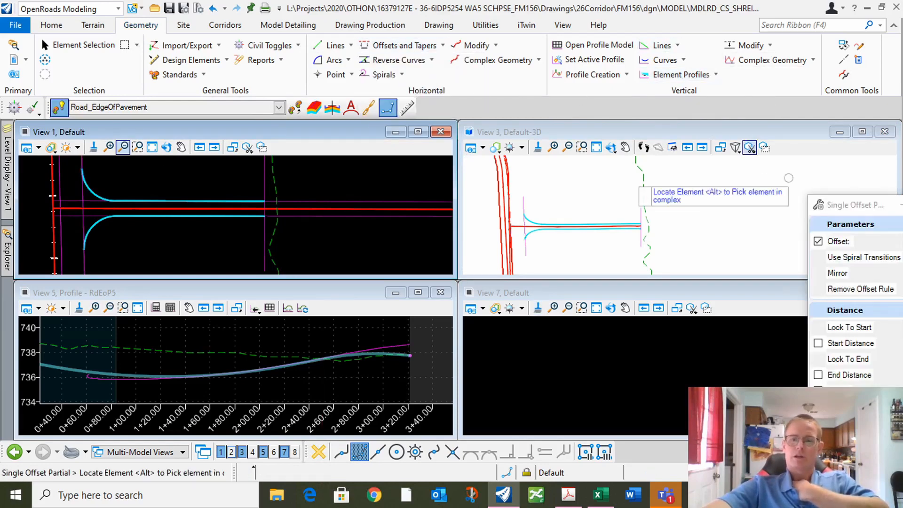
pyautogui.moveTo(816, 207); pyautogui.dragTo(553, 179)
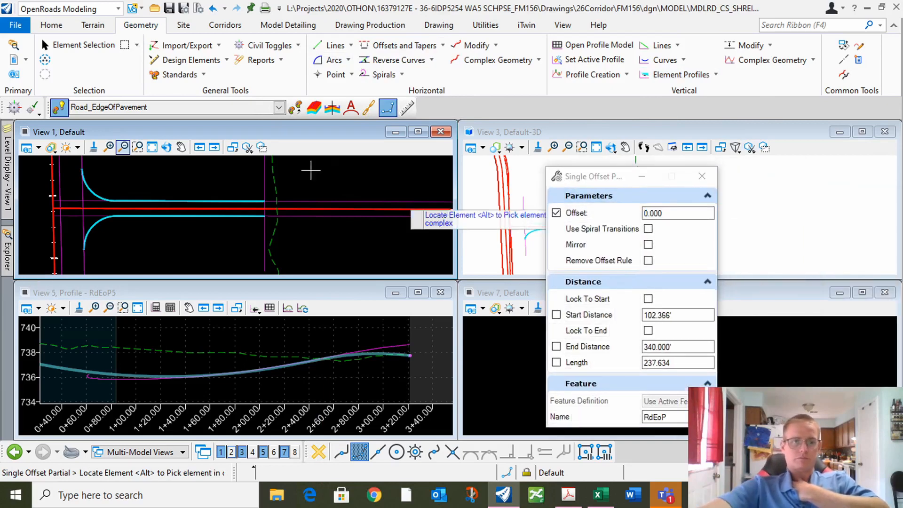
pyautogui.scroll(2, 235, 214)
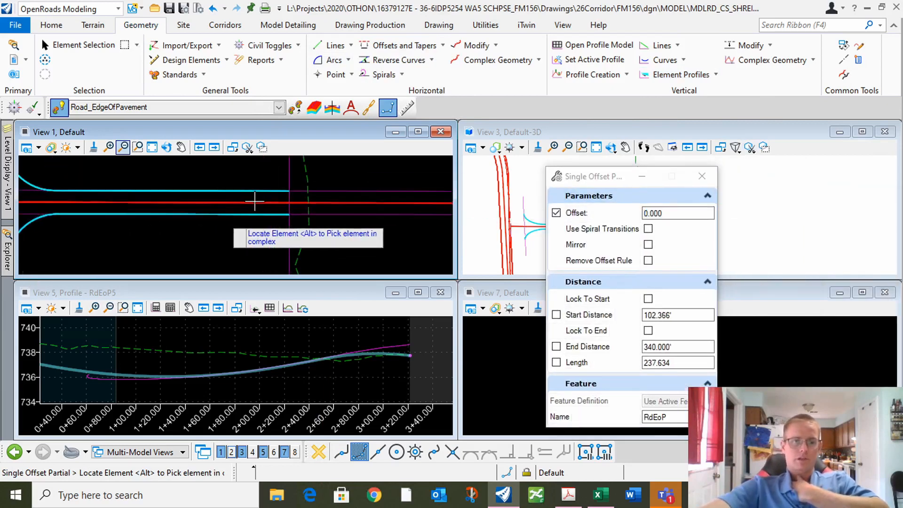
pyautogui.click(291, 188)
pyautogui.scroll(1, 277, 191)
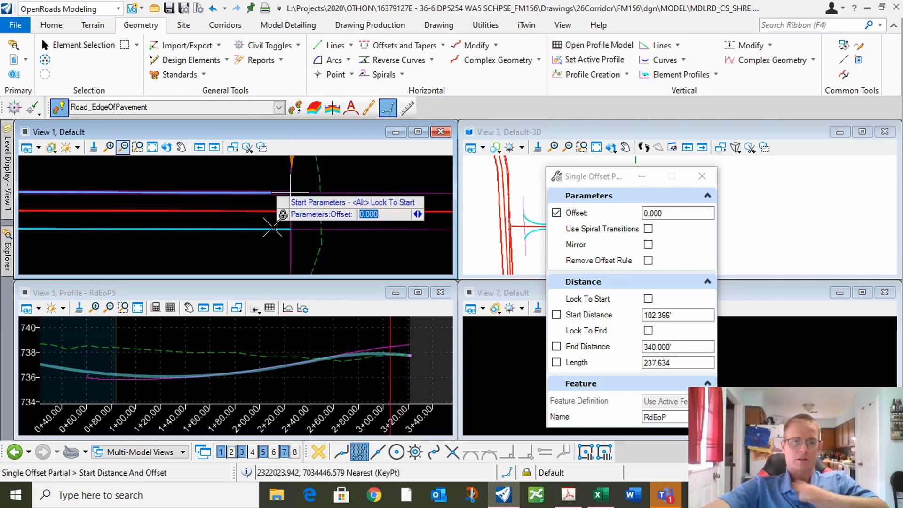
pyautogui.click(283, 191)
pyautogui.click(290, 229)
pyautogui.scroll(-5, 315, 199)
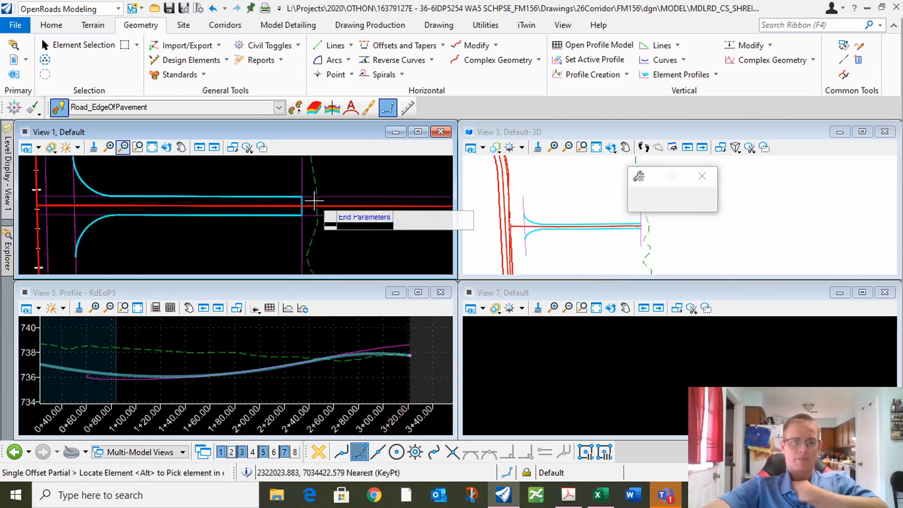
# Create a zero-offset partial line along the crossing line nearest the main road, from one curb return's end to the other's.
pyautogui.scroll(2, 152, 169)
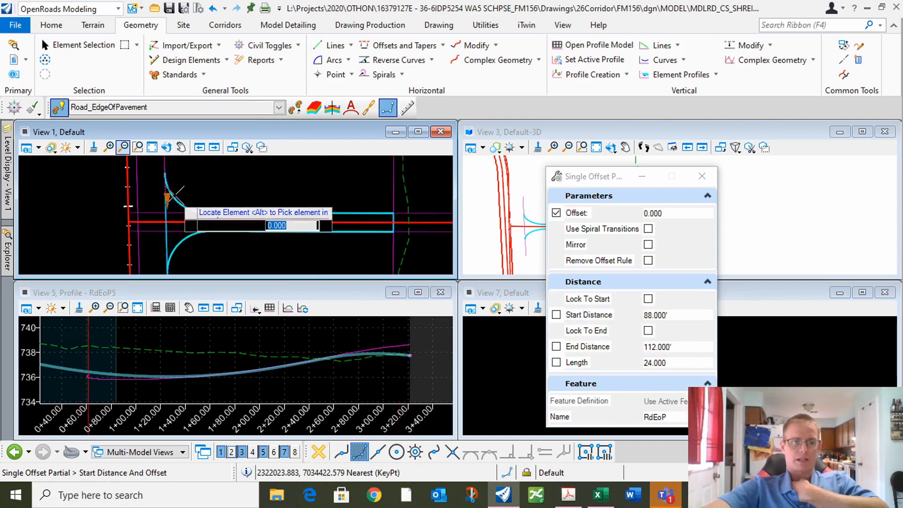
pyautogui.click(172, 193)
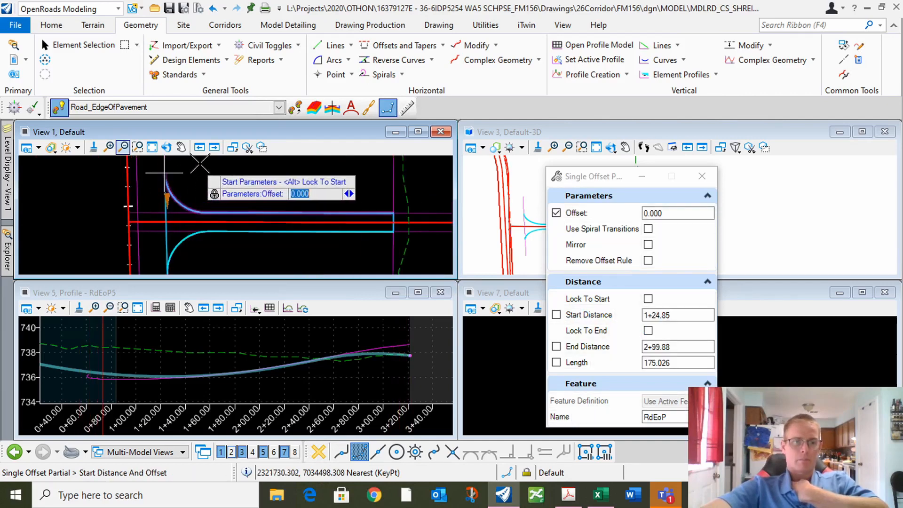
pyautogui.click(175, 186)
pyautogui.click(195, 249)
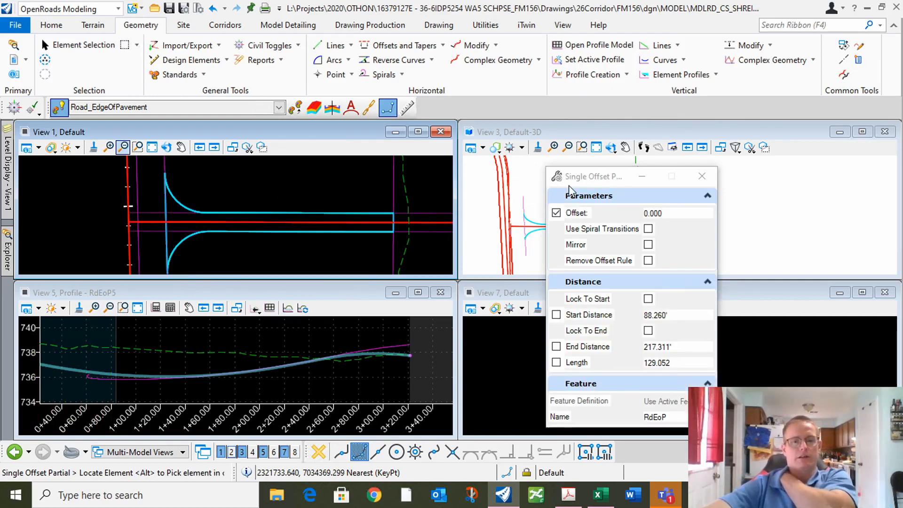
# Create a zero-offset partial line along the side road centerline, from its intersection with the near crossing line to the far one.
pyautogui.moveTo(607, 177); pyautogui.dragTo(717, 198)
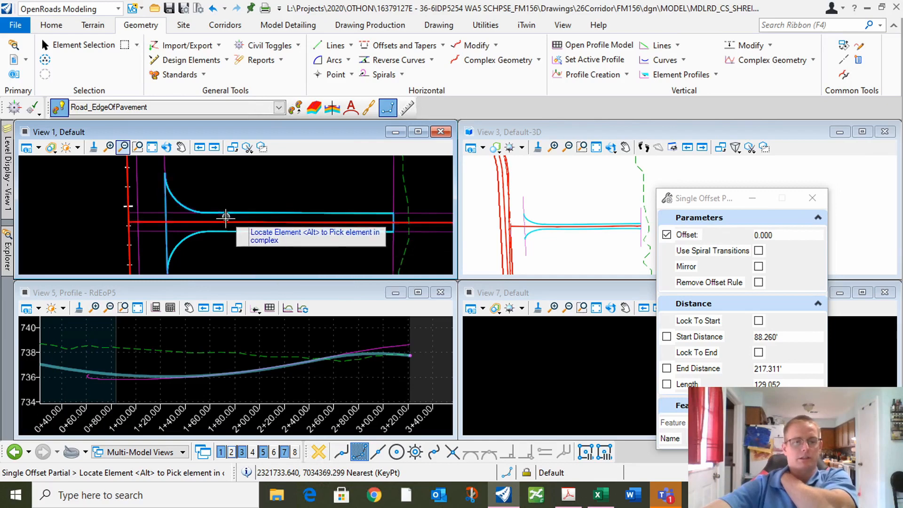
pyautogui.click(162, 220)
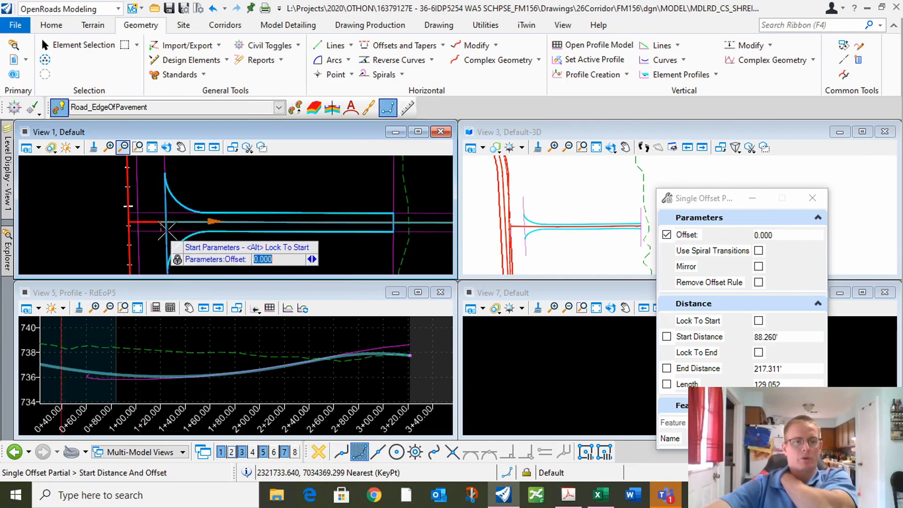
pyautogui.scroll(1, 163, 219)
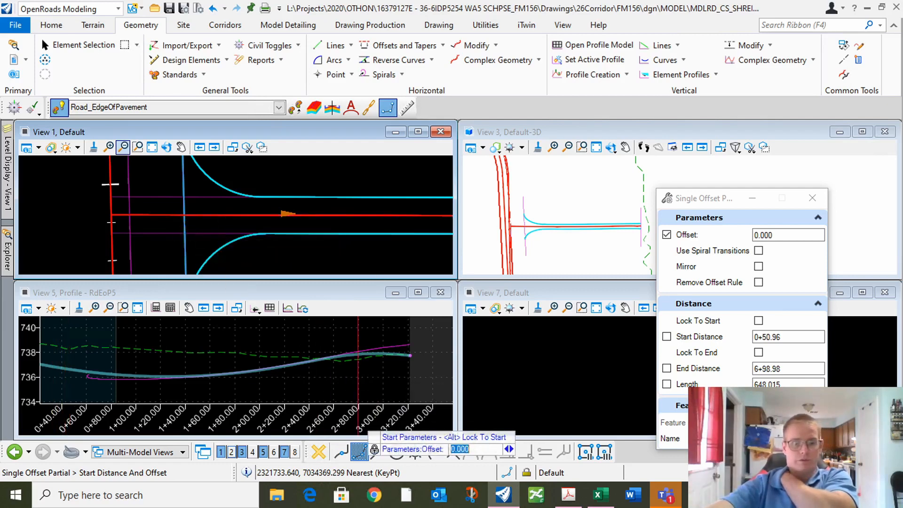
pyautogui.click(453, 452)
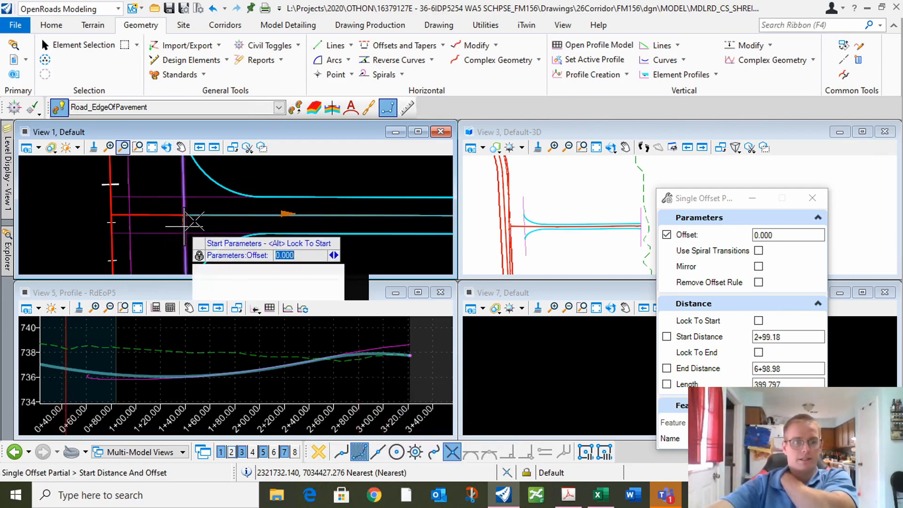
pyautogui.click(146, 215)
pyautogui.scroll(-5, 146, 215)
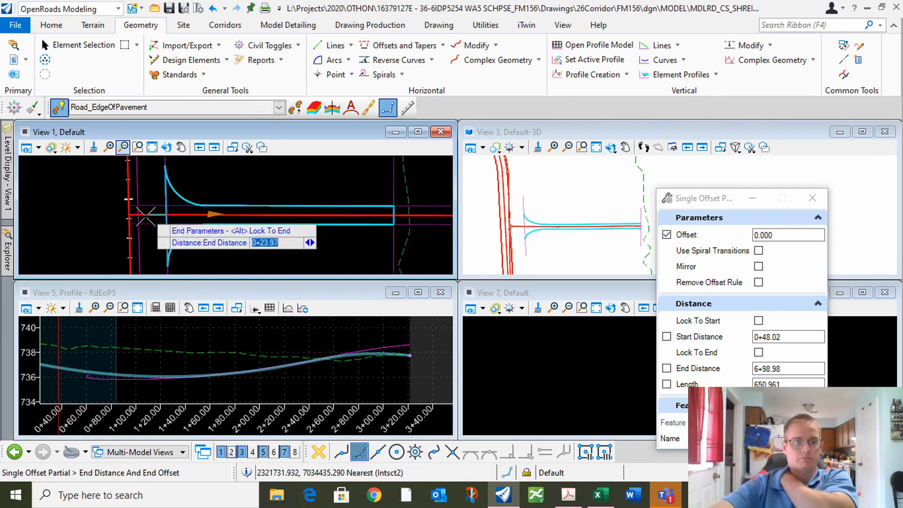
pyautogui.scroll(4, 309, 213)
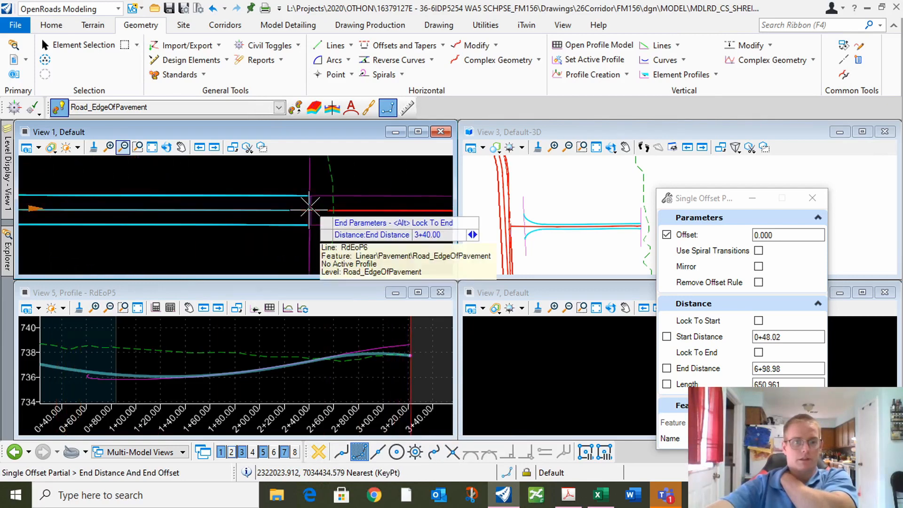
pyautogui.rightClick(272, 178)
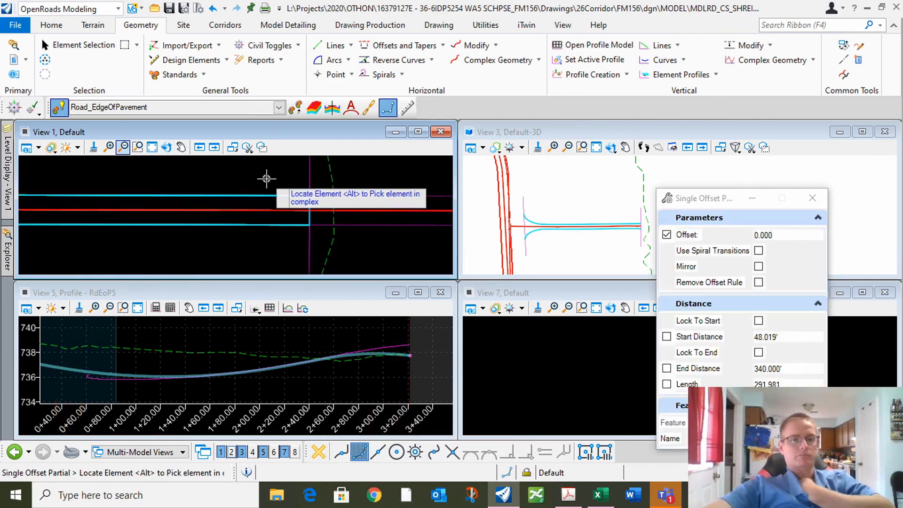
pyautogui.rightClick(267, 178)
pyautogui.scroll(-4, 266, 177)
pyautogui.scroll(2, 233, 204)
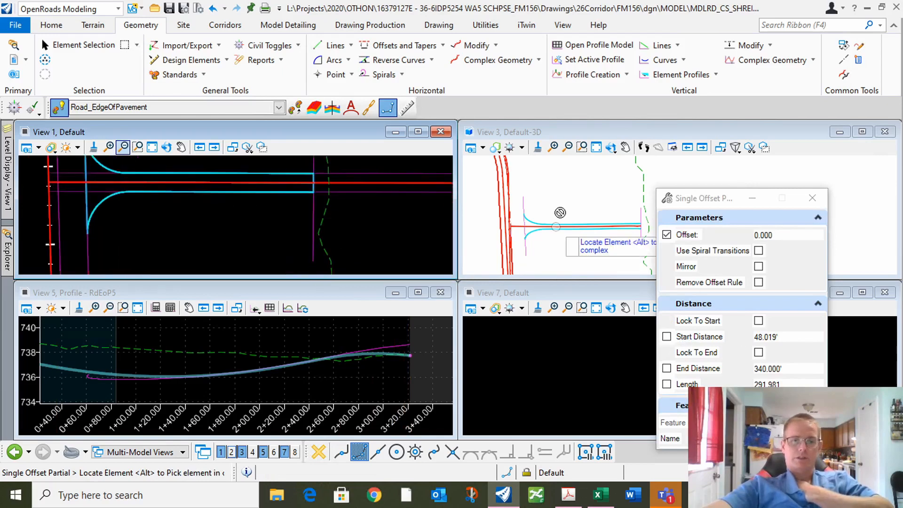
pyautogui.scroll(3, 501, 227)
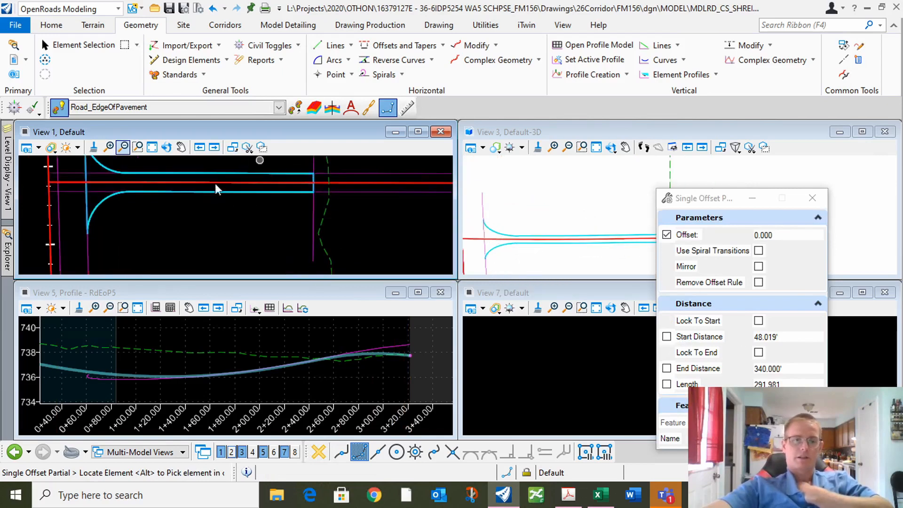
pyautogui.rightClick(206, 239)
pyautogui.click(75, 46)
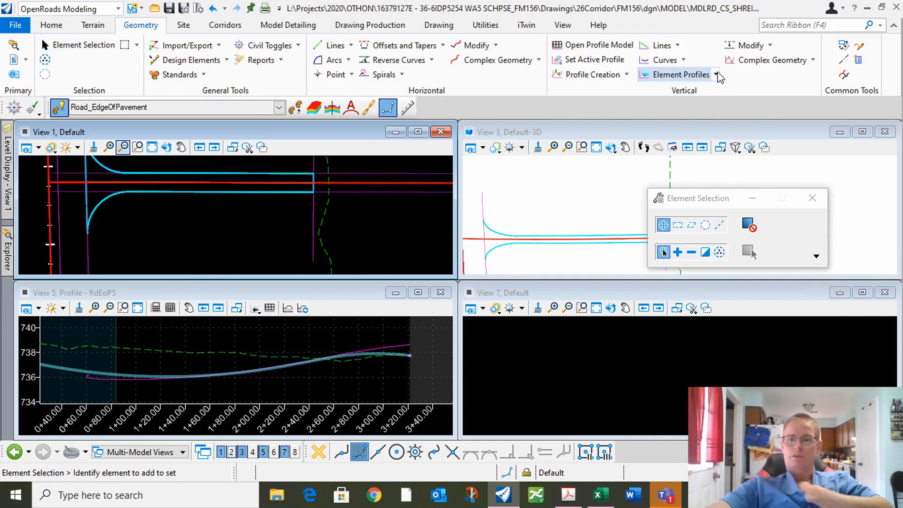
# Profile the new far-end edge line by slope from the underlying crossing line at 0.00% slope with no vertical offset.
pyautogui.click(716, 75)
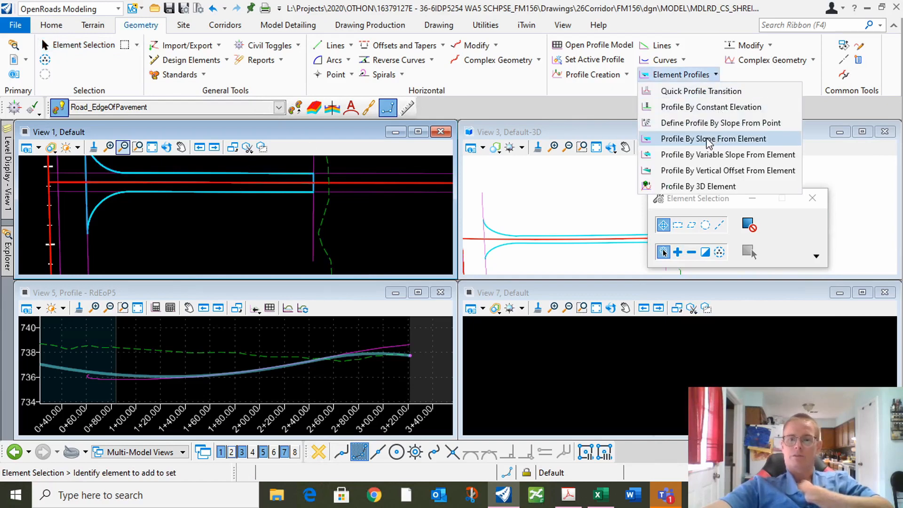
pyautogui.click(709, 139)
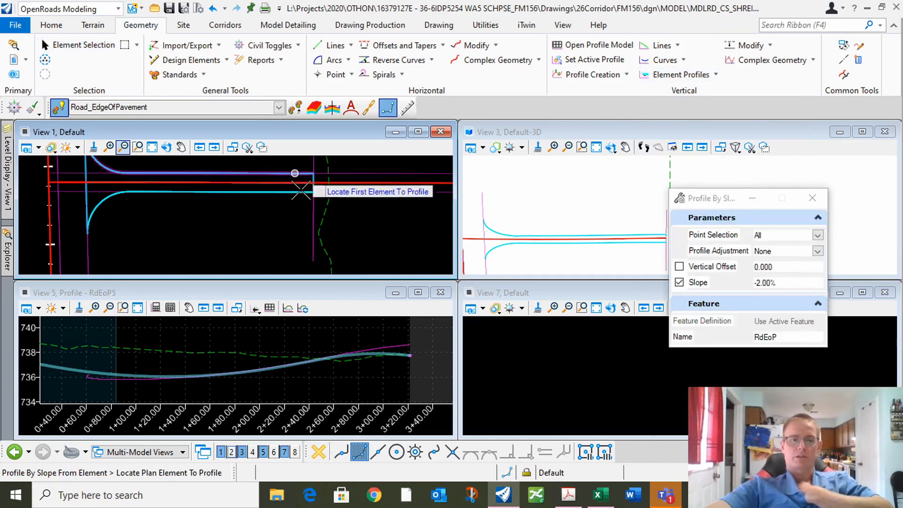
pyautogui.scroll(2, 313, 188)
pyautogui.click(313, 190)
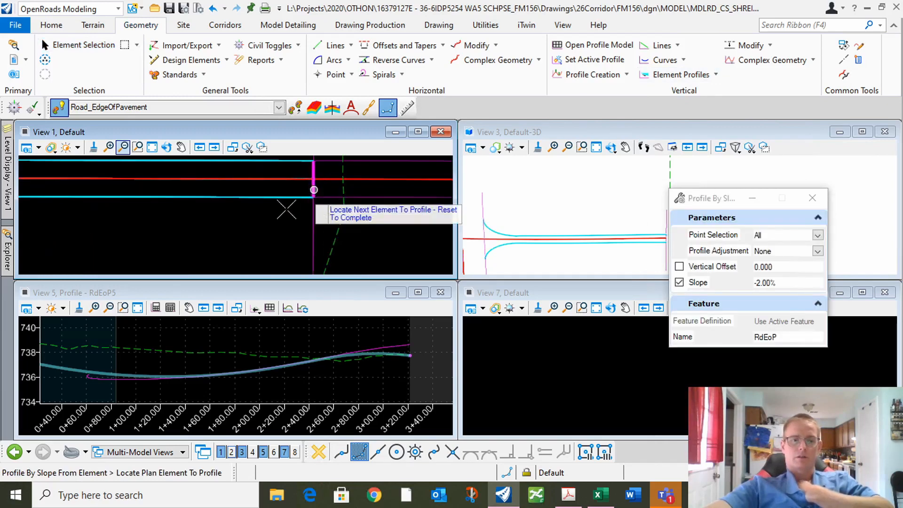
pyautogui.rightClick(273, 228)
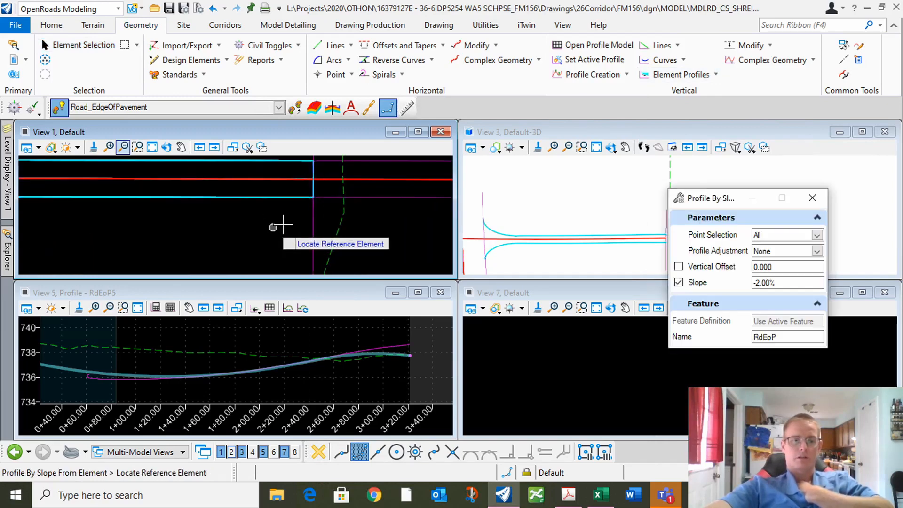
pyautogui.click(313, 231)
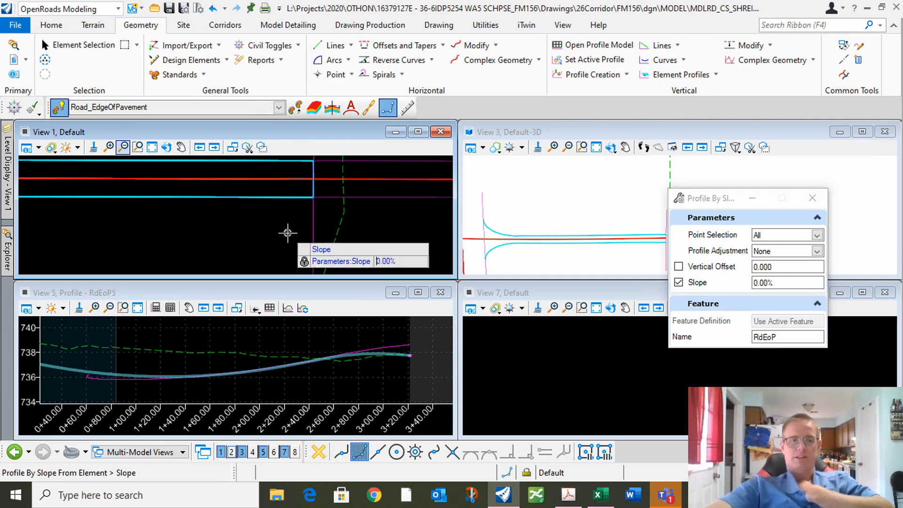
pyautogui.press('Down')
pyautogui.press('Down')
pyautogui.press('Down')
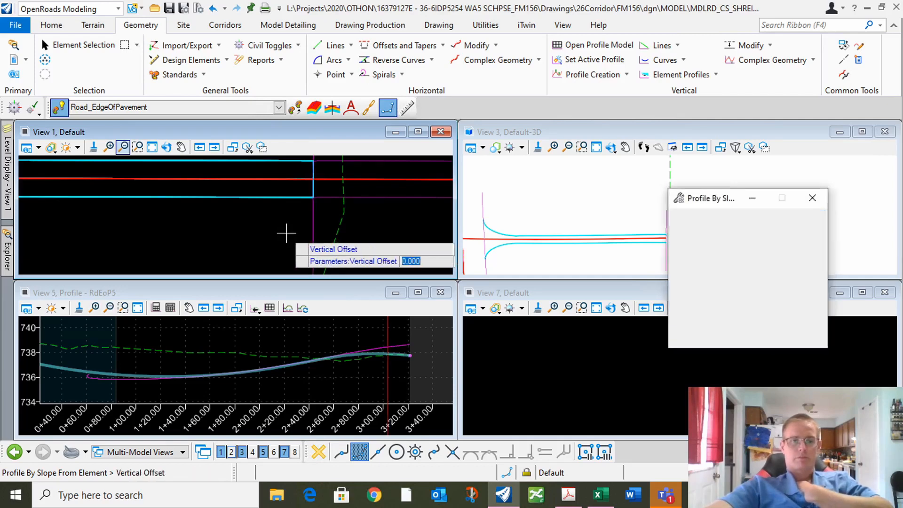
pyautogui.press('Return')
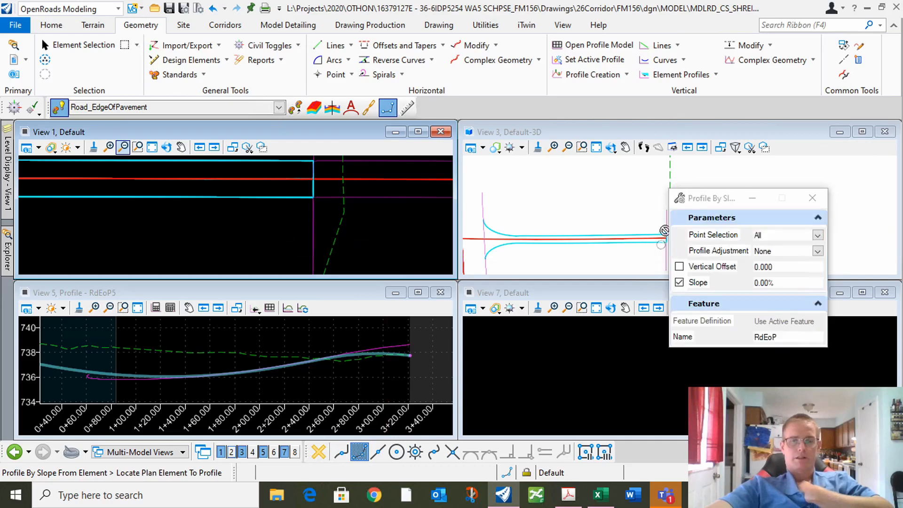
# Profile the edge line nearest the main road by slope from its underlying crossing line at 0.00% slope with no vertical offset.
pyautogui.scroll(-4, 630, 230)
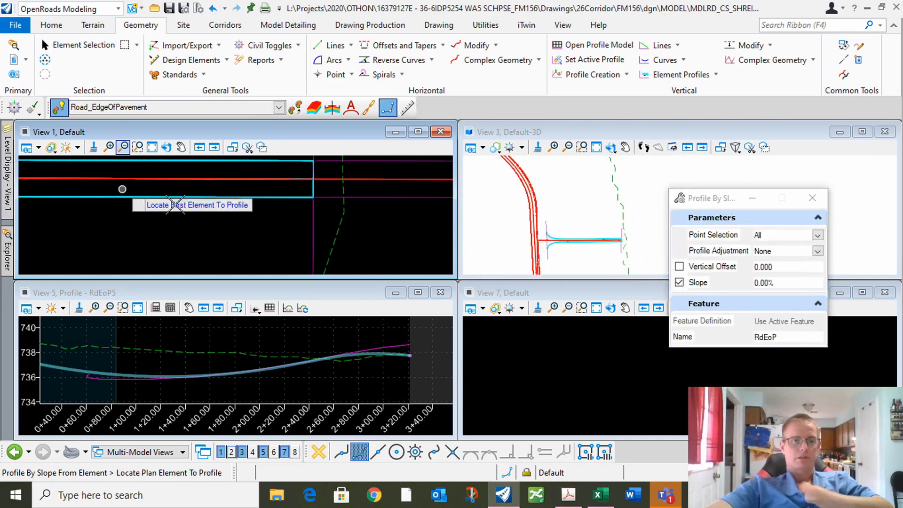
pyautogui.scroll(-3, 264, 238)
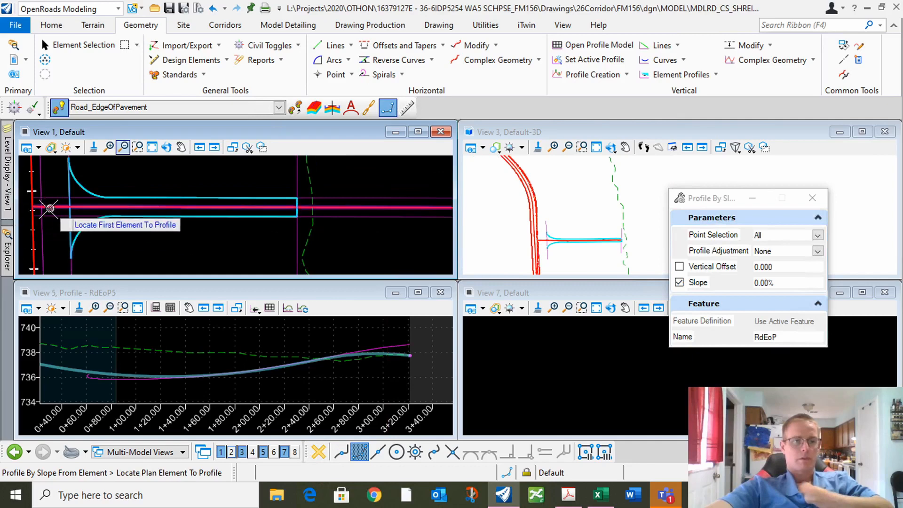
pyautogui.scroll(3, 50, 208)
pyautogui.click(88, 198)
pyautogui.scroll(-1, 103, 177)
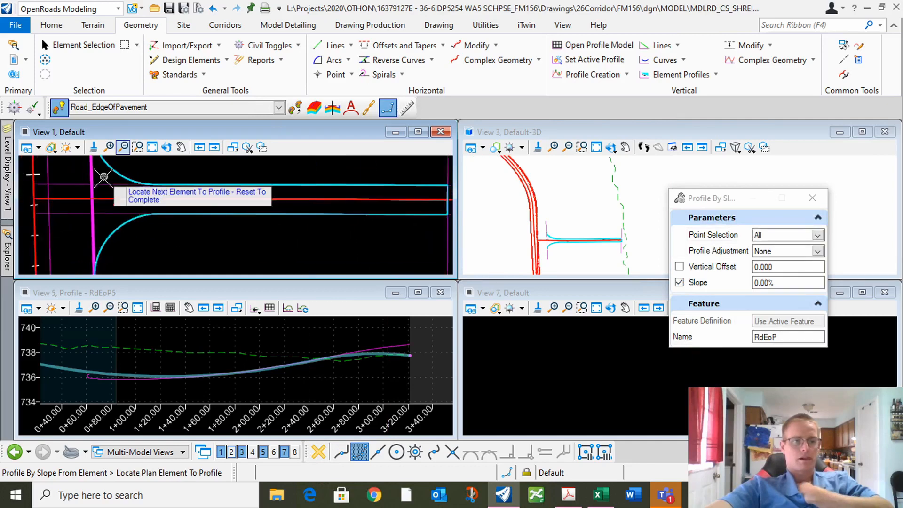
pyautogui.scroll(-1, 104, 177)
pyautogui.rightClick(97, 256)
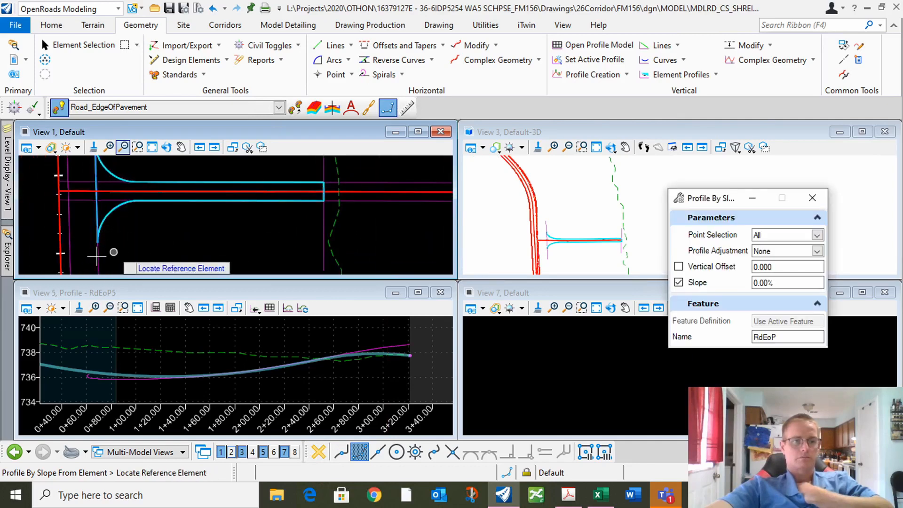
pyautogui.click(97, 257)
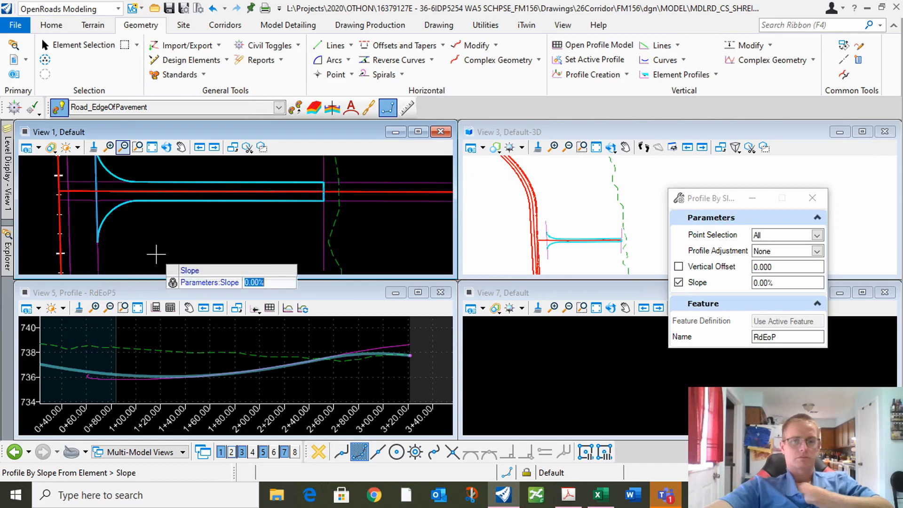
pyautogui.click(156, 255)
pyautogui.click(156, 254)
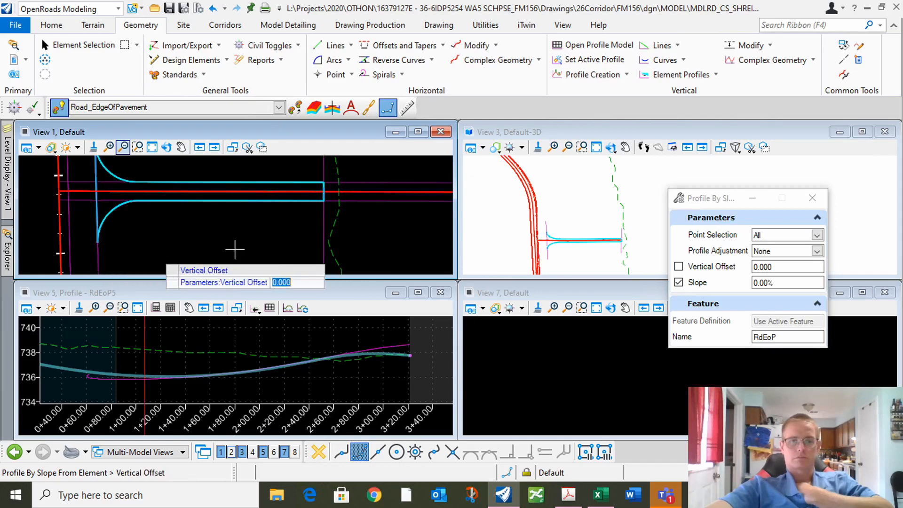
pyautogui.scroll(3, 611, 245)
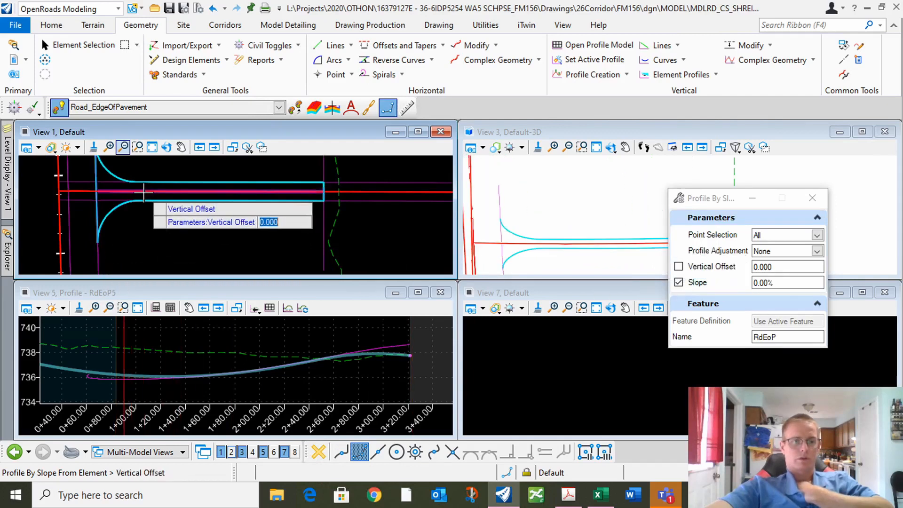
pyautogui.click(142, 195)
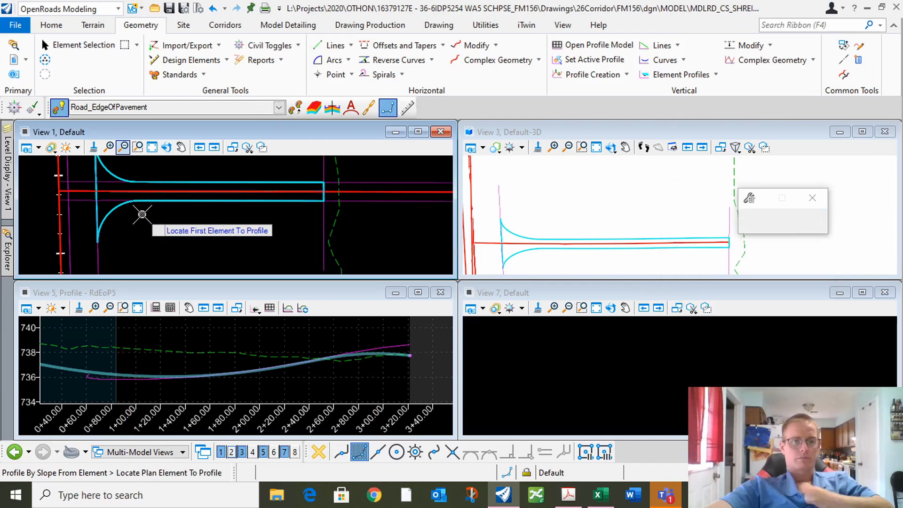
# Profile the new partial centerline by slope from the underlying side road centerline at 0.00% slope with no vertical offset.
pyautogui.click(136, 193)
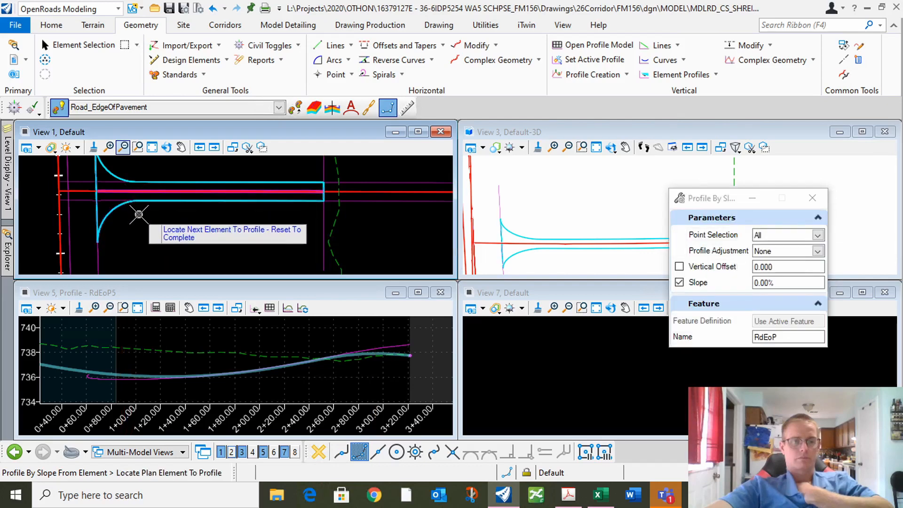
pyautogui.rightClick(140, 216)
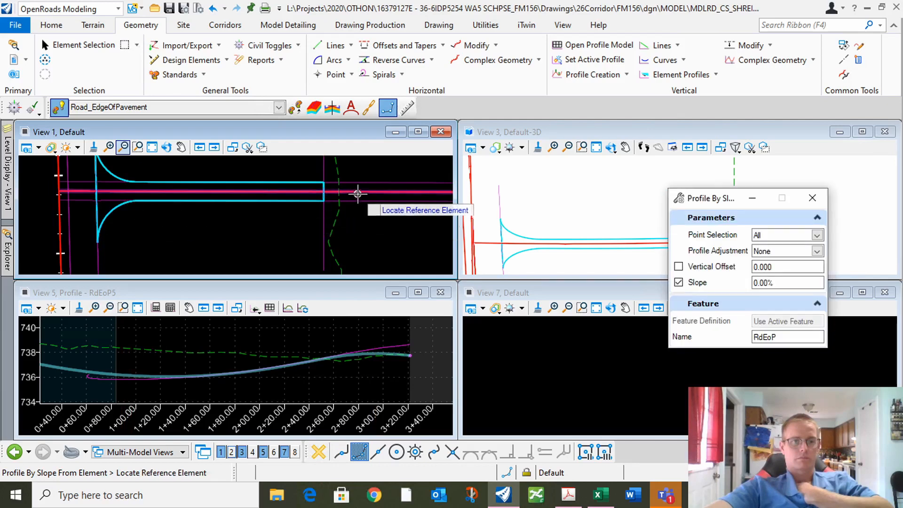
pyautogui.click(355, 195)
pyautogui.click(250, 219)
pyautogui.click(247, 223)
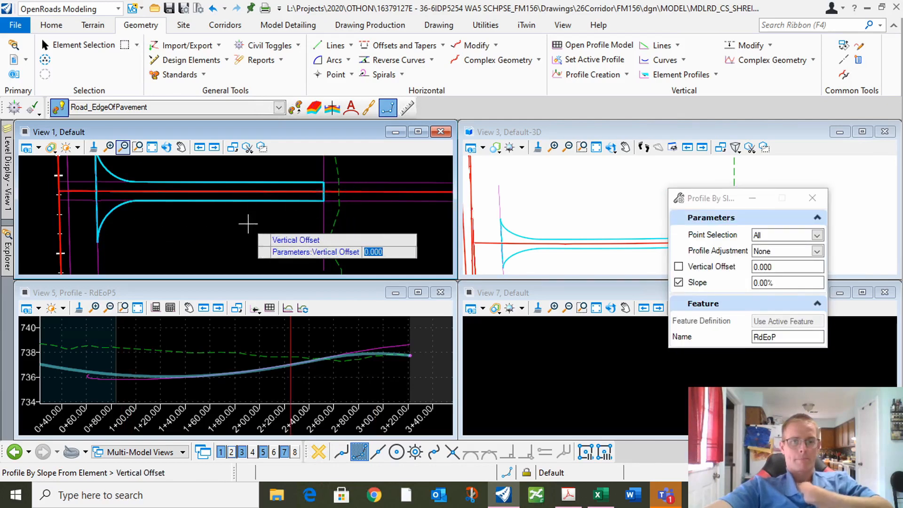
pyautogui.click(248, 223)
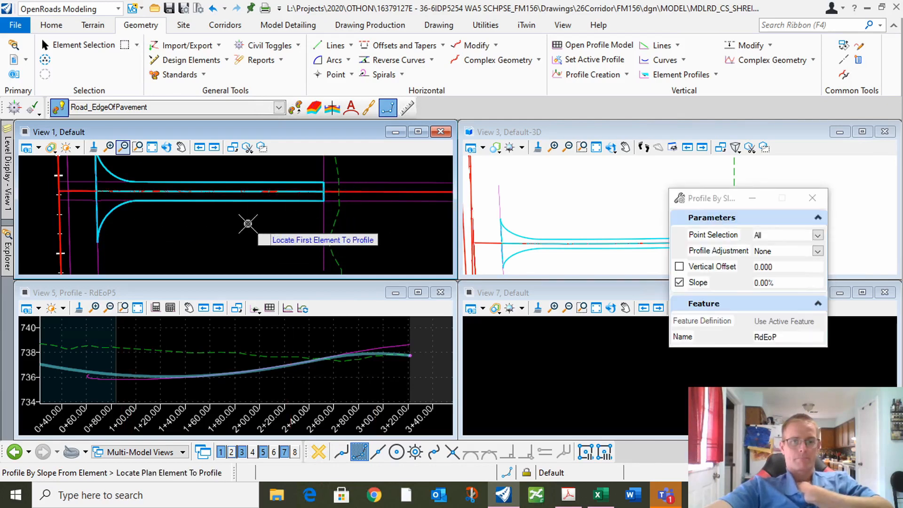
# Turn off the display of the Corr_Geometry.dgn and Corr_Terrain_Existing.dgn references in the 3D view.
pyautogui.click(633, 135)
pyautogui.moveTo(7, 175)
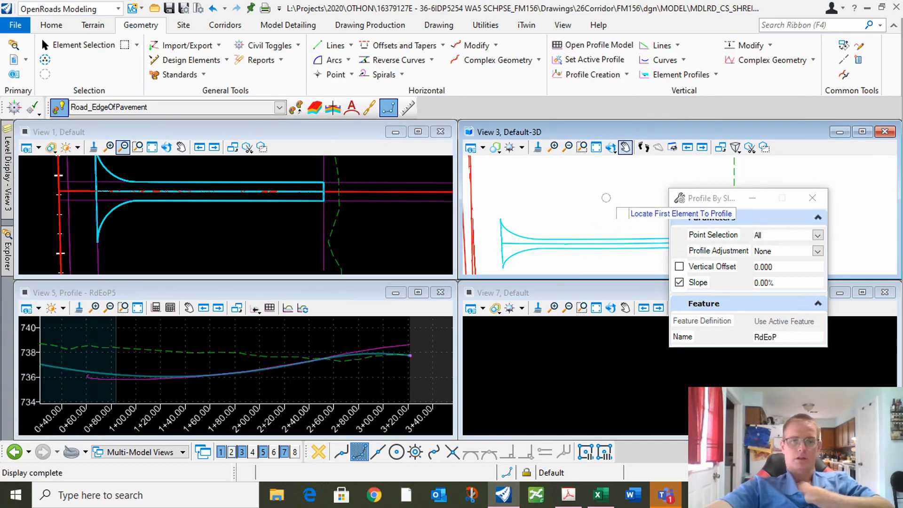
pyautogui.rightClick(606, 197)
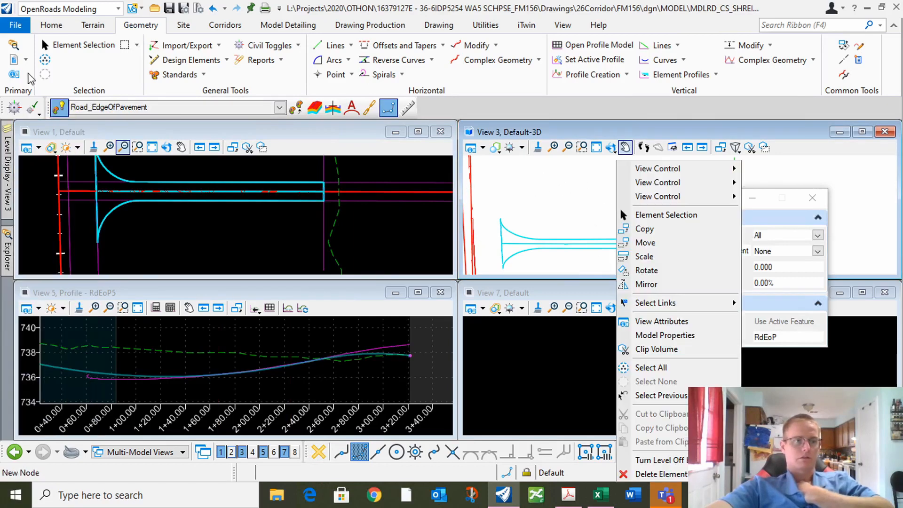
pyautogui.click(352, 158)
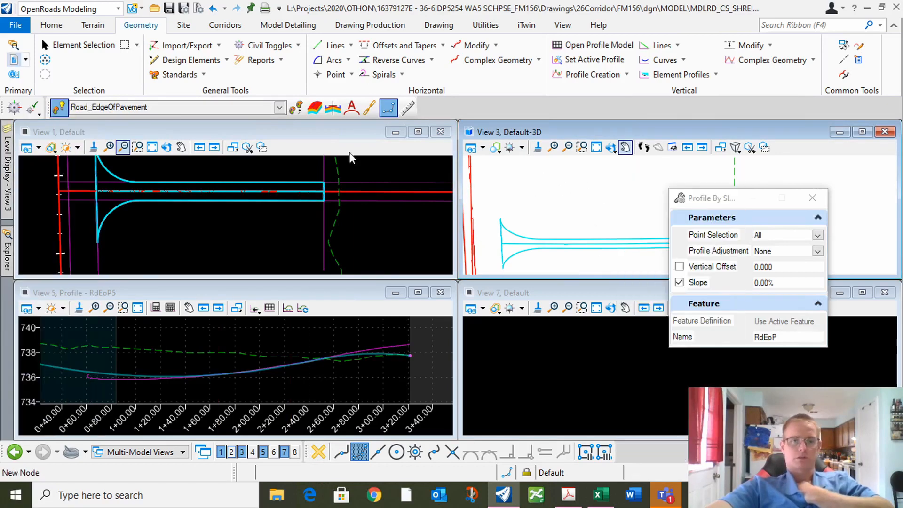
pyautogui.click(14, 59)
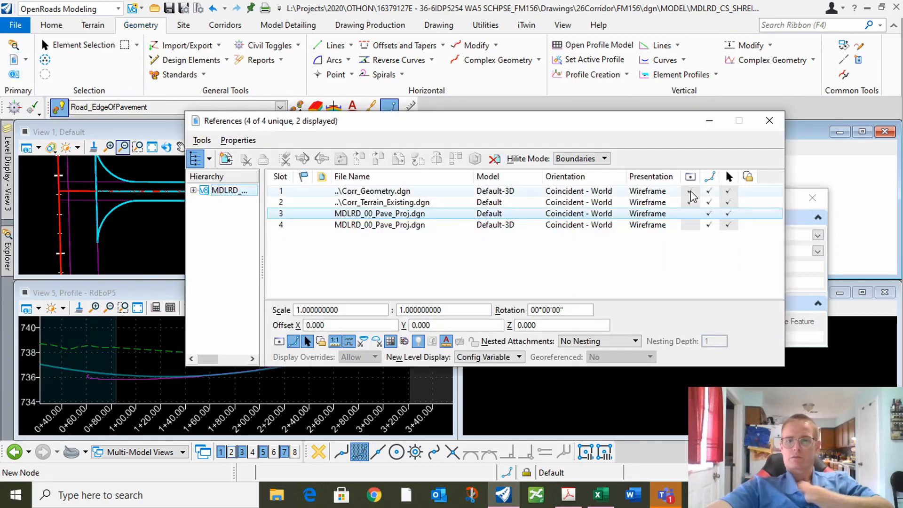
pyautogui.click(689, 191)
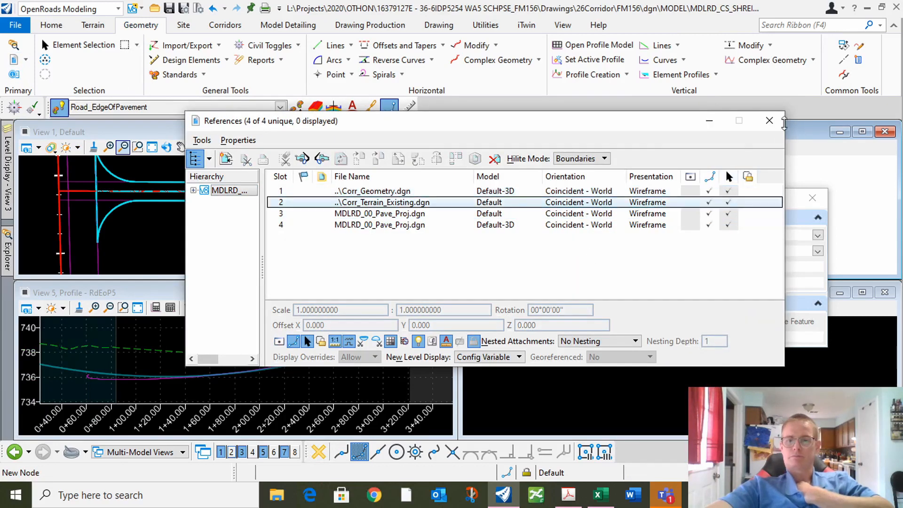
pyautogui.click(770, 121)
# Create a terrain model from all five 3D pavement lines as break lines, with max triangle length 2.000 and the Proposed Contours and Triangles feature definition.
pyautogui.scroll(-2, 525, 203)
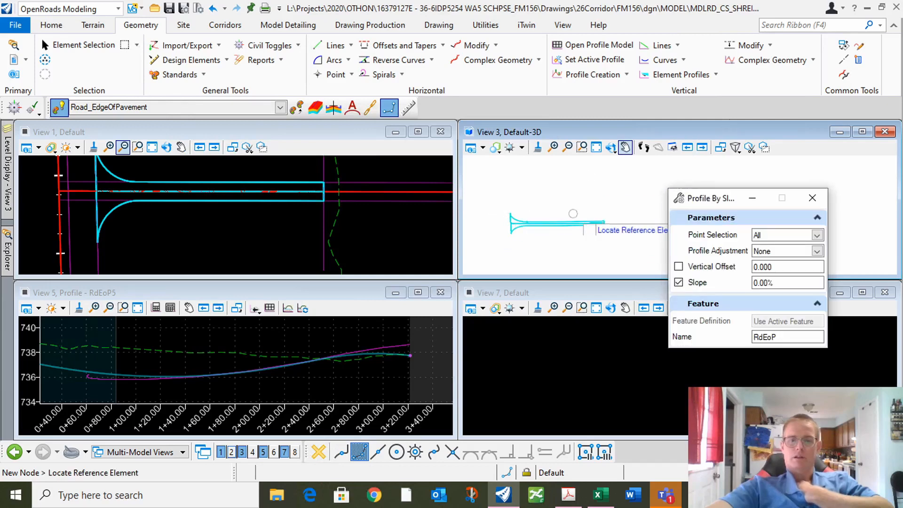
pyautogui.scroll(1, 628, 215)
pyautogui.moveTo(745, 202); pyautogui.dragTo(791, 211)
pyautogui.scroll(-2, 591, 193)
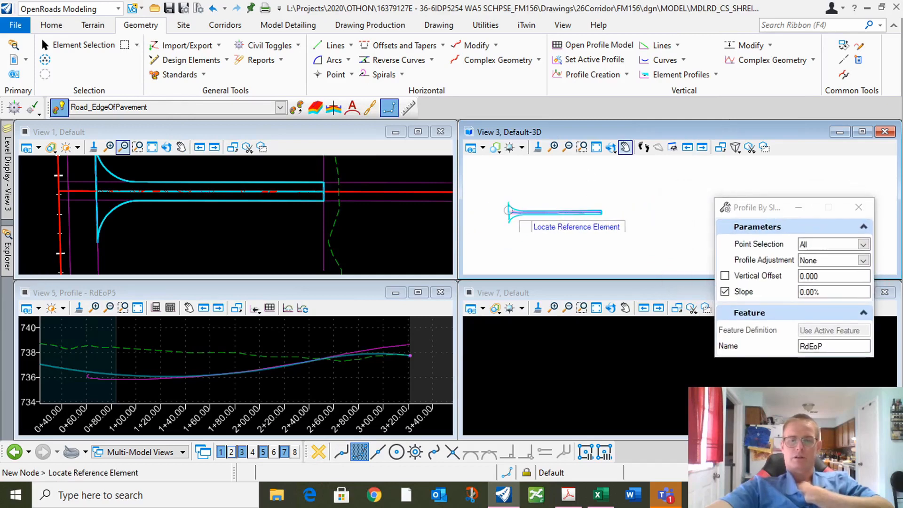
pyautogui.scroll(2, 509, 210)
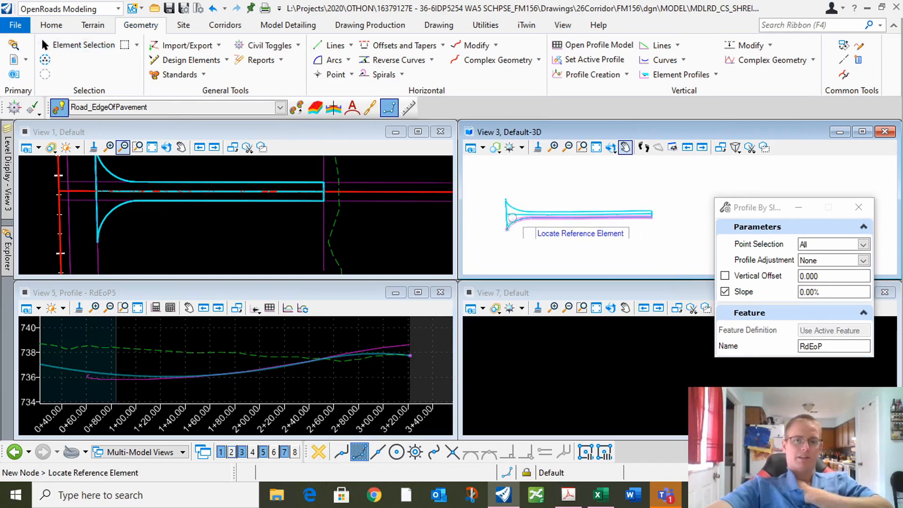
pyautogui.click(518, 214)
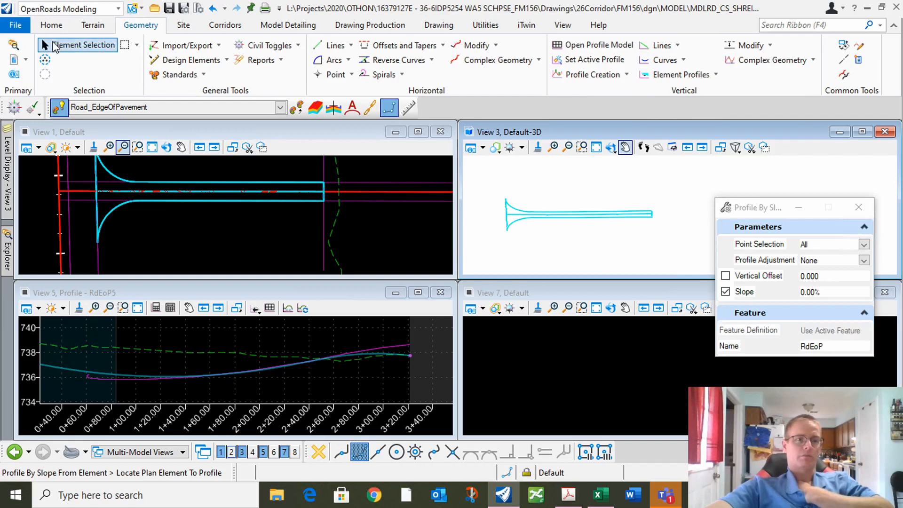
pyautogui.click(84, 45)
pyautogui.moveTo(483, 182); pyautogui.dragTo(670, 258)
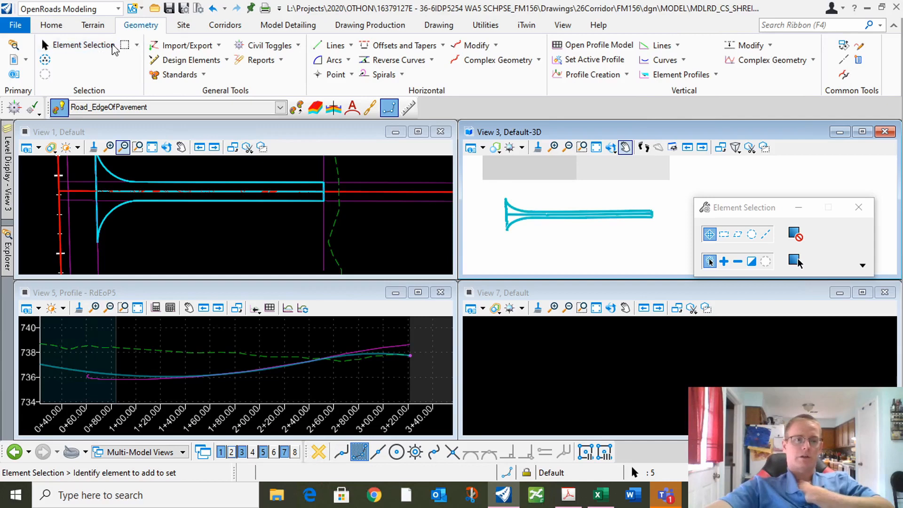
pyautogui.click(94, 25)
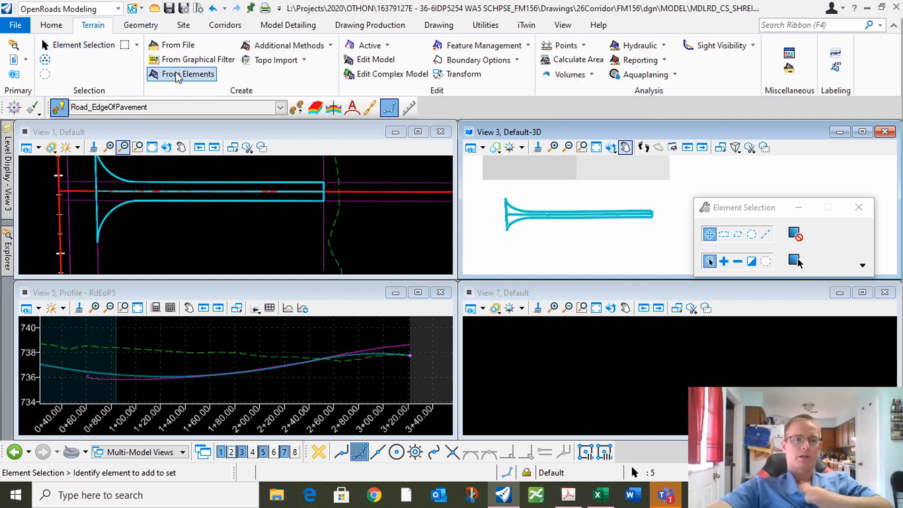
pyautogui.click(197, 75)
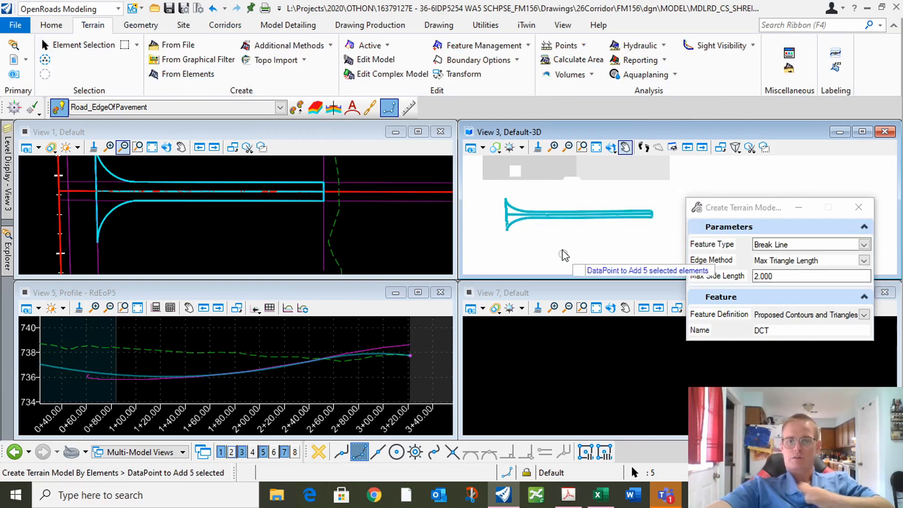
pyautogui.click(549, 243)
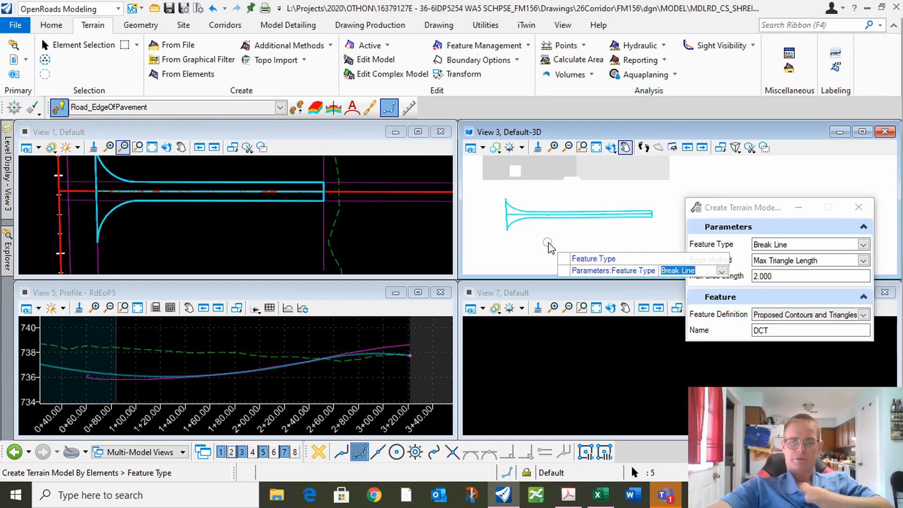
pyautogui.click(549, 244)
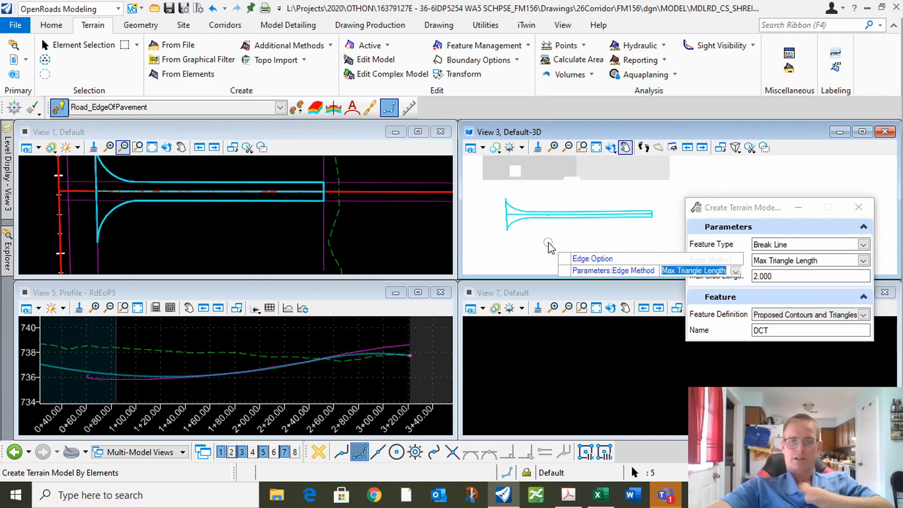
pyautogui.click(549, 244)
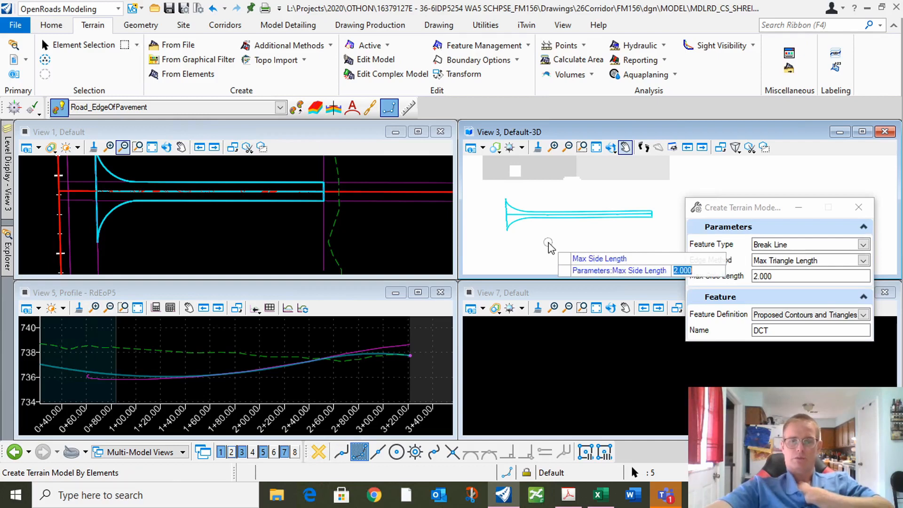
pyautogui.click(549, 245)
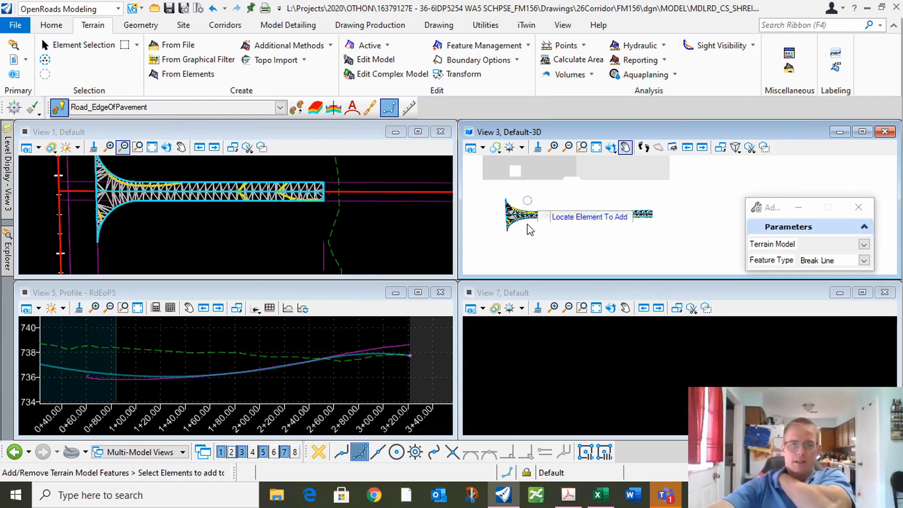
# Examine the new pavement terrain model's triangles and contours in the 3D view.
pyautogui.scroll(3, 522, 229)
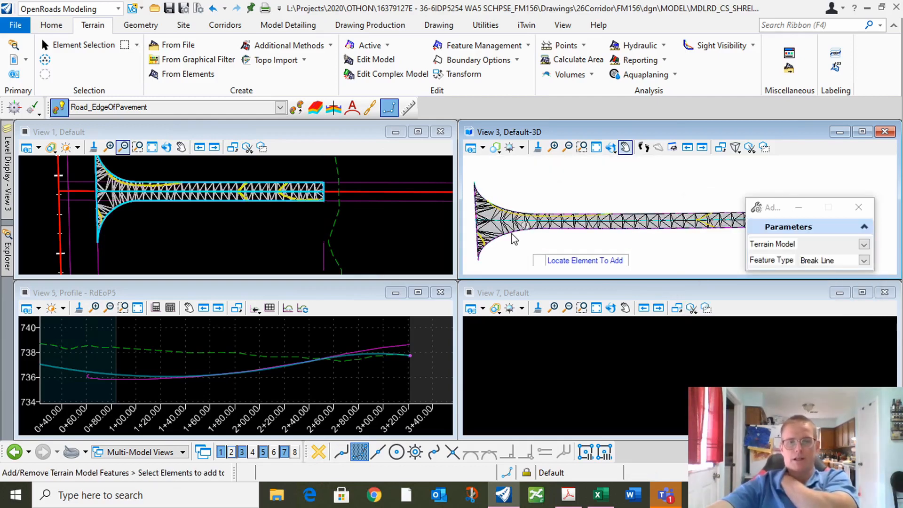
pyautogui.scroll(-2, 521, 230)
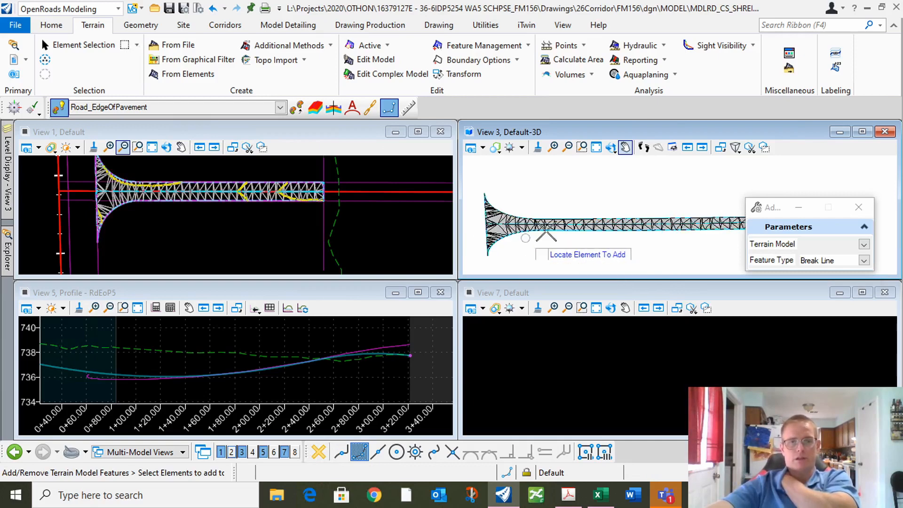
pyautogui.click(527, 196)
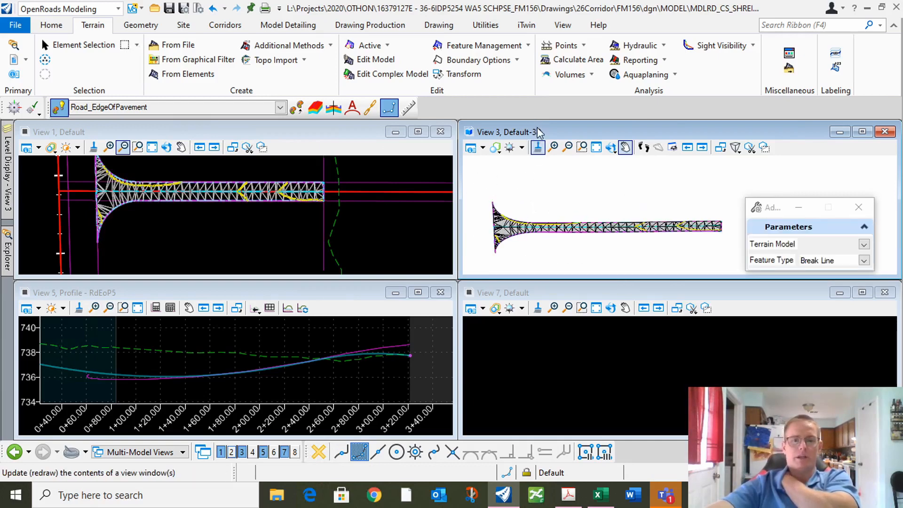
pyautogui.scroll(3, 493, 244)
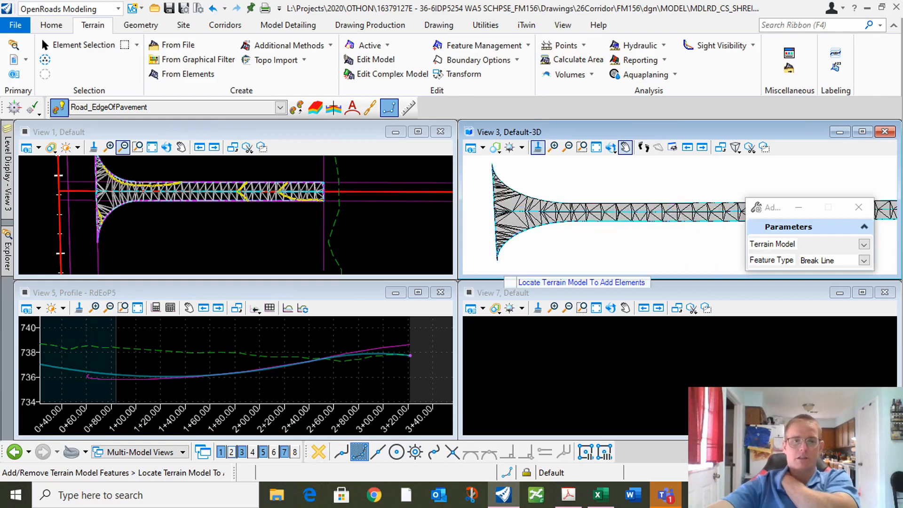
pyautogui.scroll(1, 493, 265)
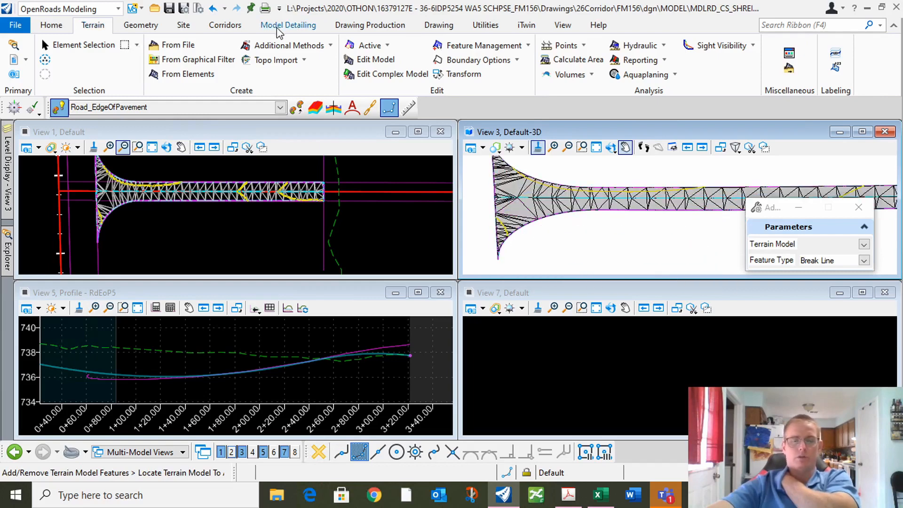
# Load the template library FM156_Civil Templates Imperial.itl from the project's Template Library folder and close the template editor.
pyautogui.click(220, 30)
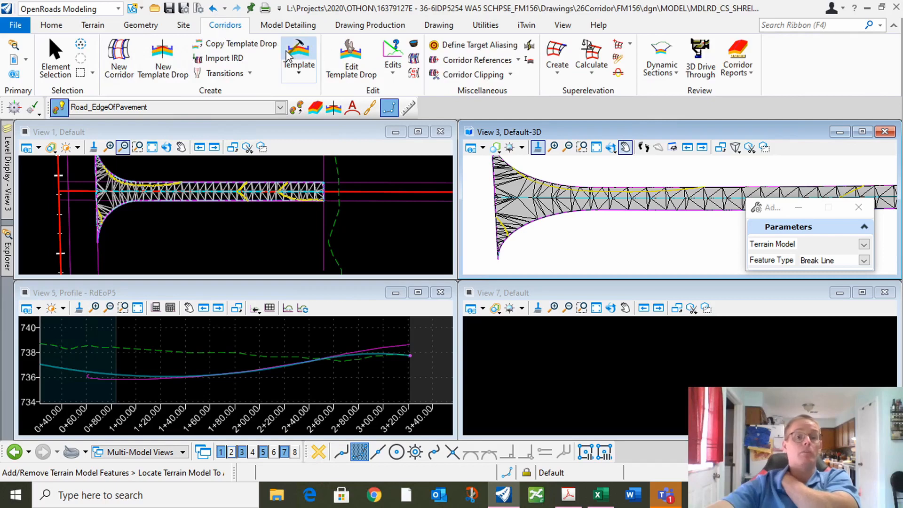
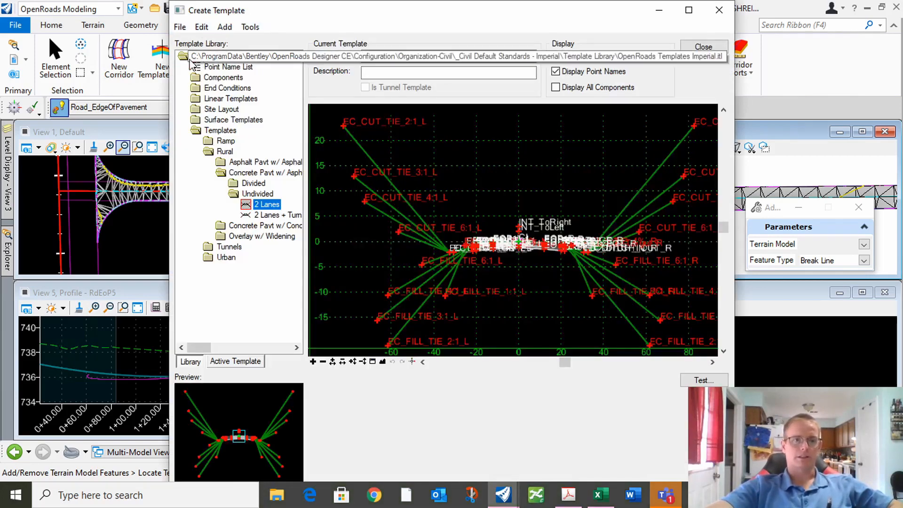
pyautogui.click(180, 27)
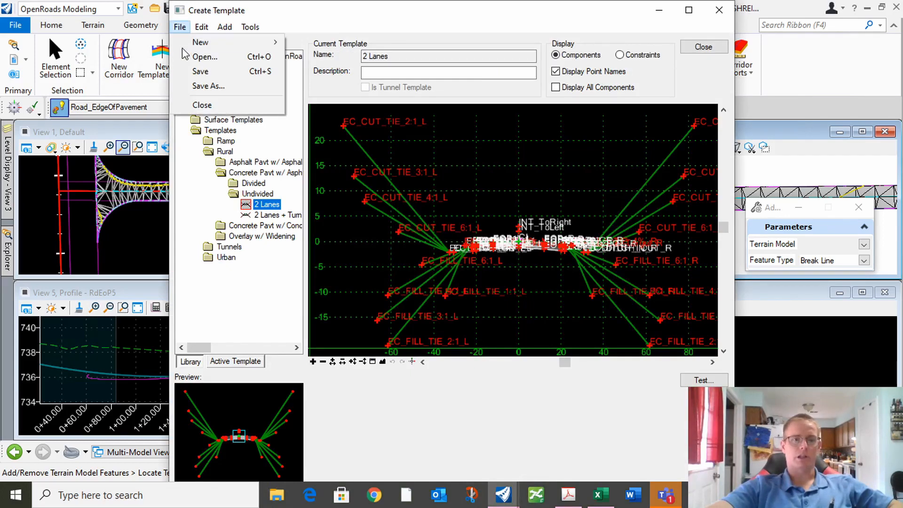
pyautogui.click(195, 58)
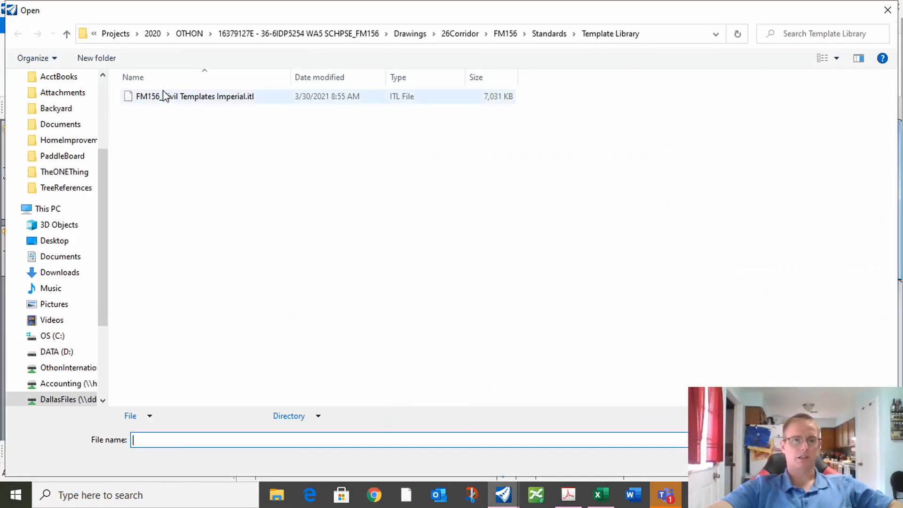
pyautogui.doubleClick(189, 98)
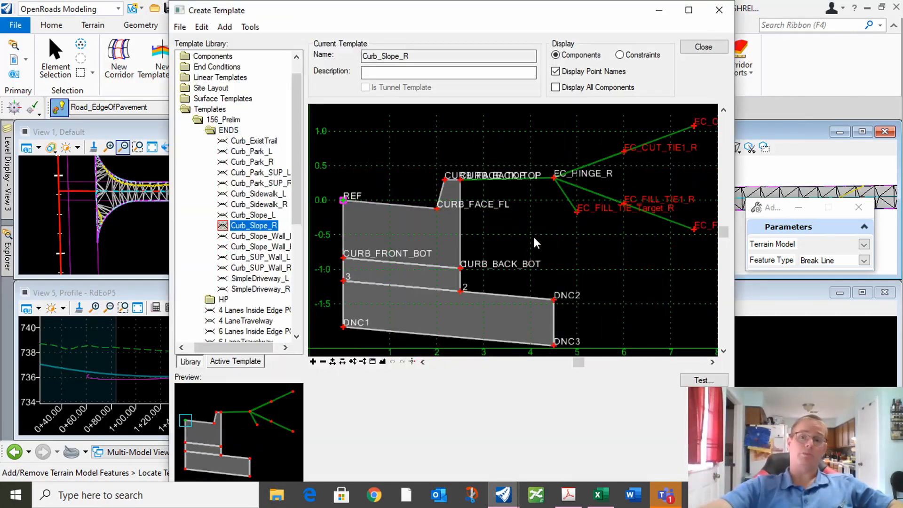
pyautogui.click(726, 17)
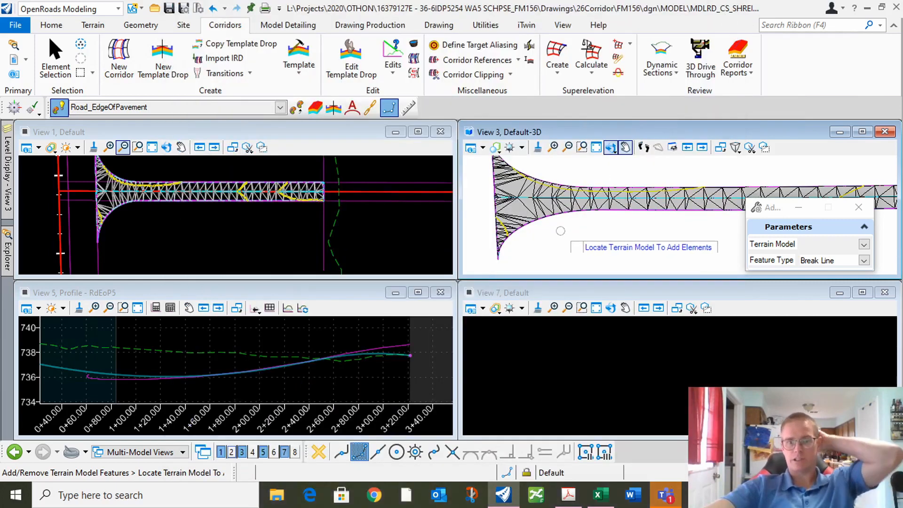
# Apply the Concrete Pavement w/ Agg Base surface template to the pavement terrain model with the Disable Linear Features definition and inspect its thickness in 3D.
pyautogui.click(297, 25)
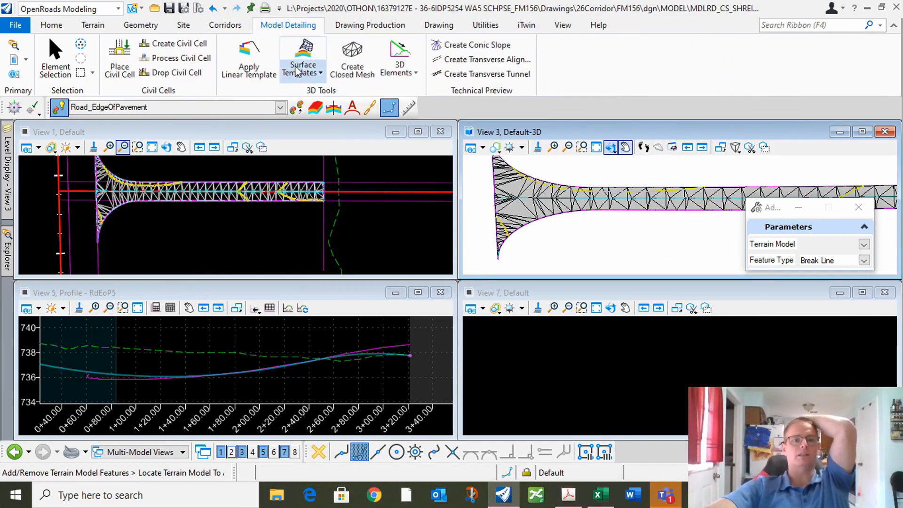
pyautogui.click(305, 56)
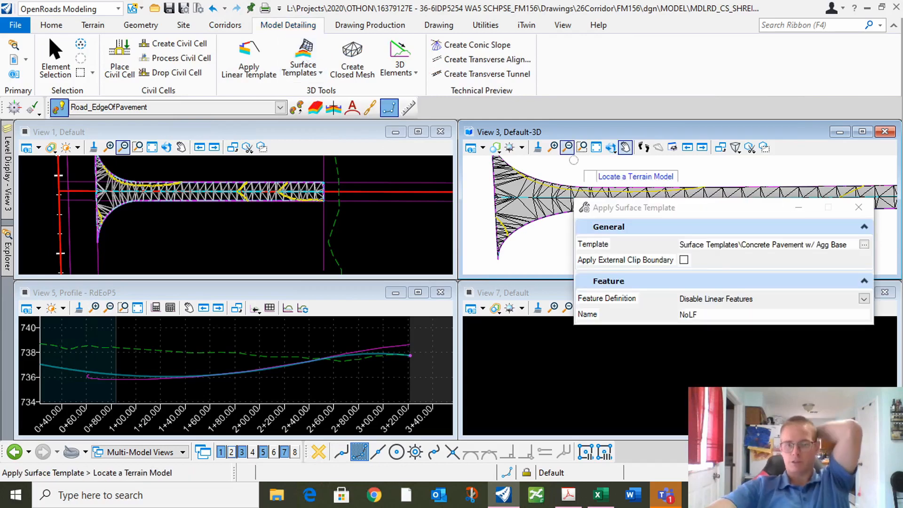
pyautogui.click(865, 245)
pyautogui.moveTo(264, 338); pyautogui.dragTo(249, 338)
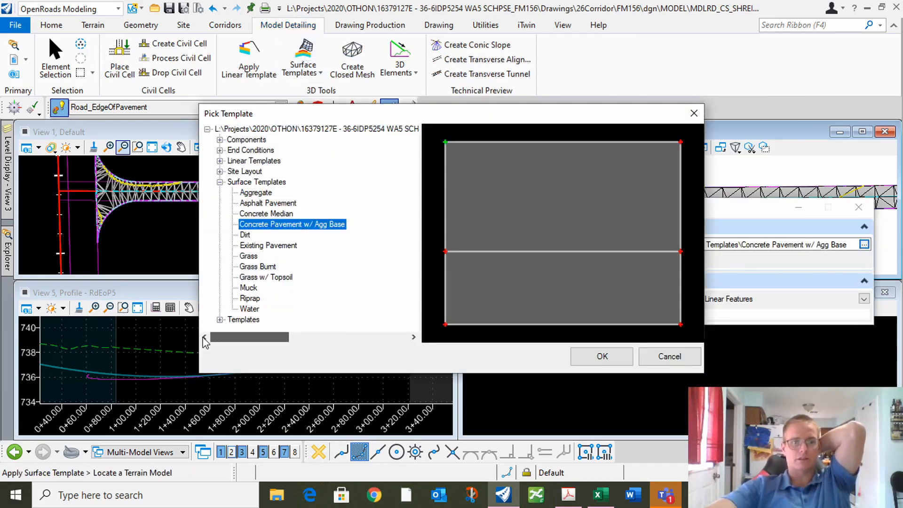
pyautogui.click(670, 357)
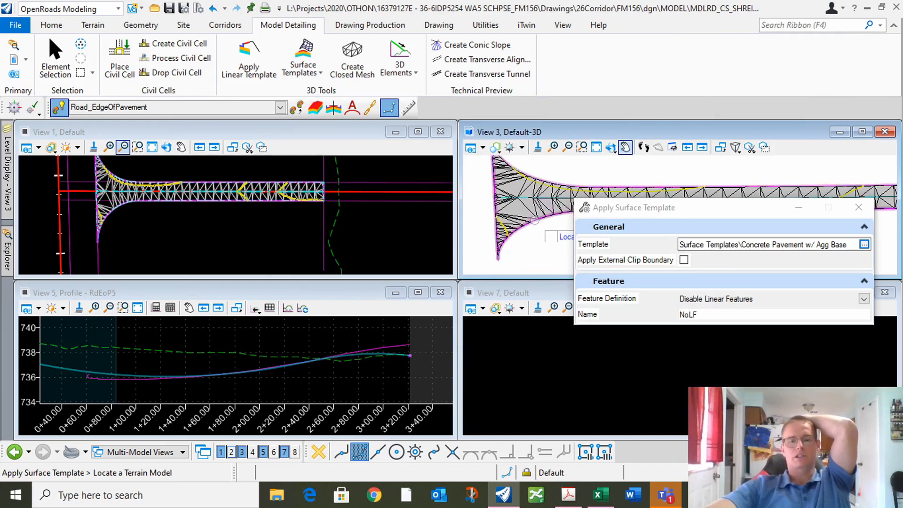
pyautogui.moveTo(695, 208); pyautogui.dragTo(696, 376)
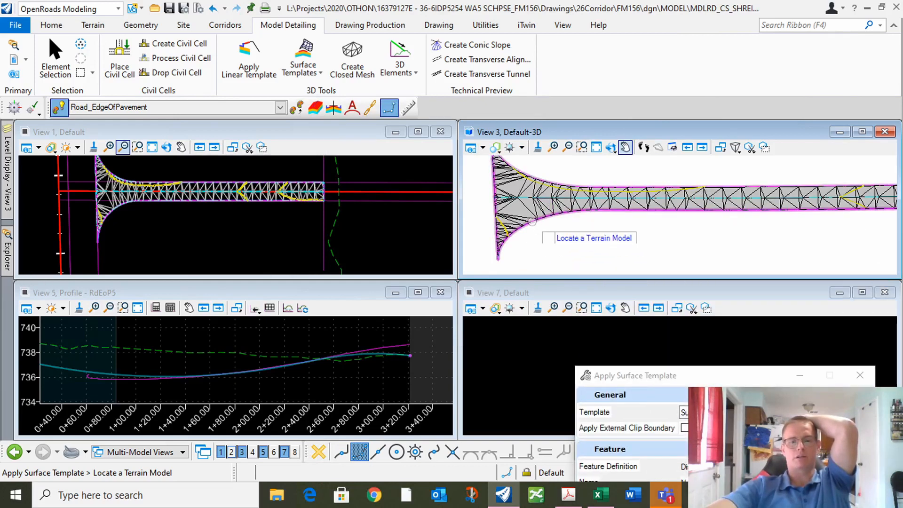
pyautogui.click(532, 222)
pyautogui.click(533, 222)
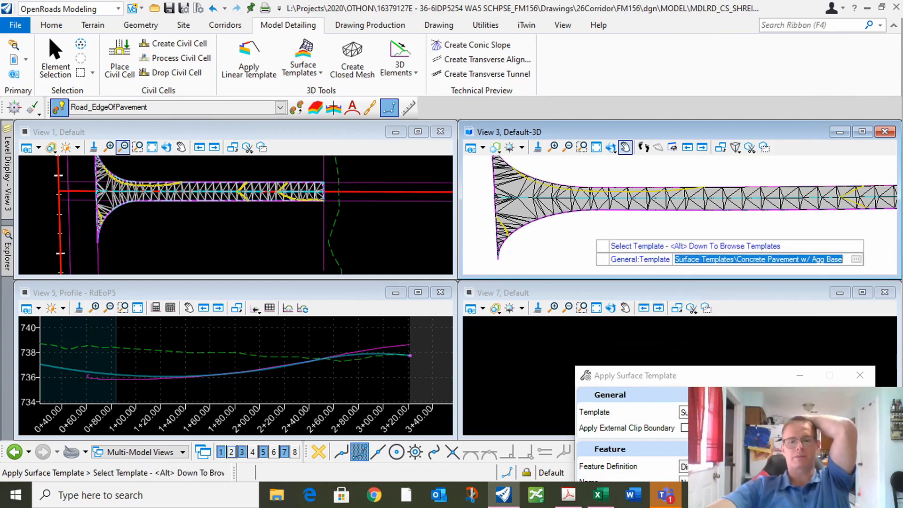
pyautogui.click(579, 228)
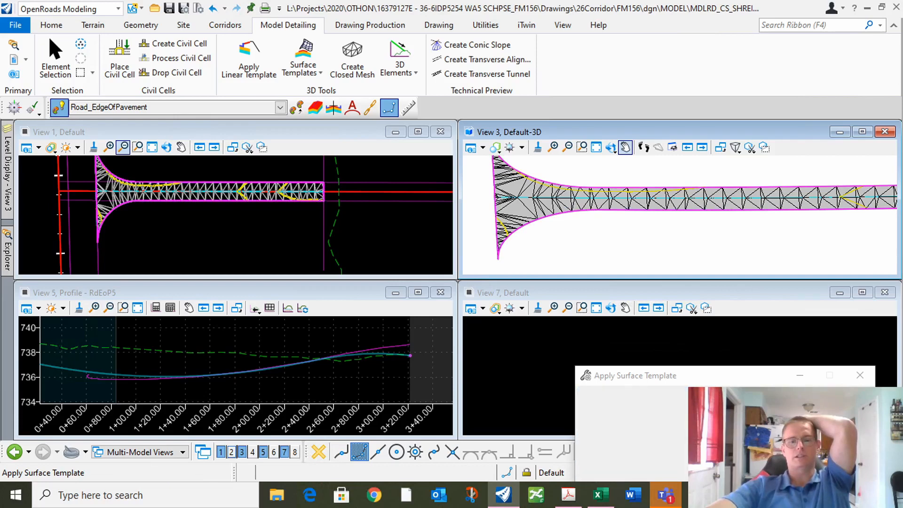
pyautogui.click(583, 222)
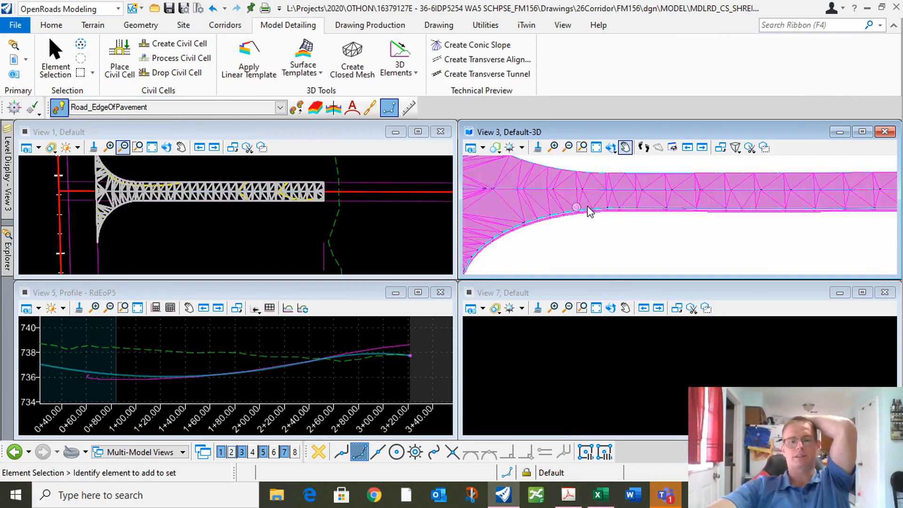
pyautogui.scroll(4, 607, 219)
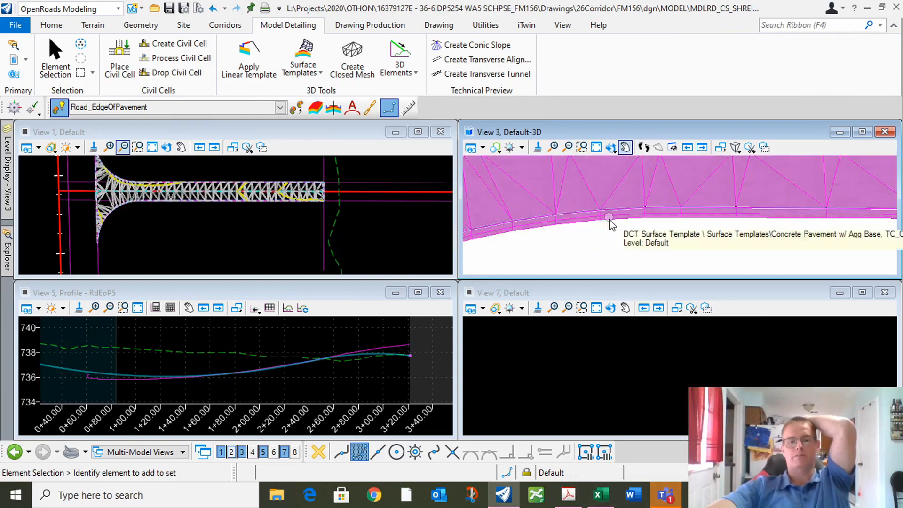
pyautogui.scroll(-3, 596, 243)
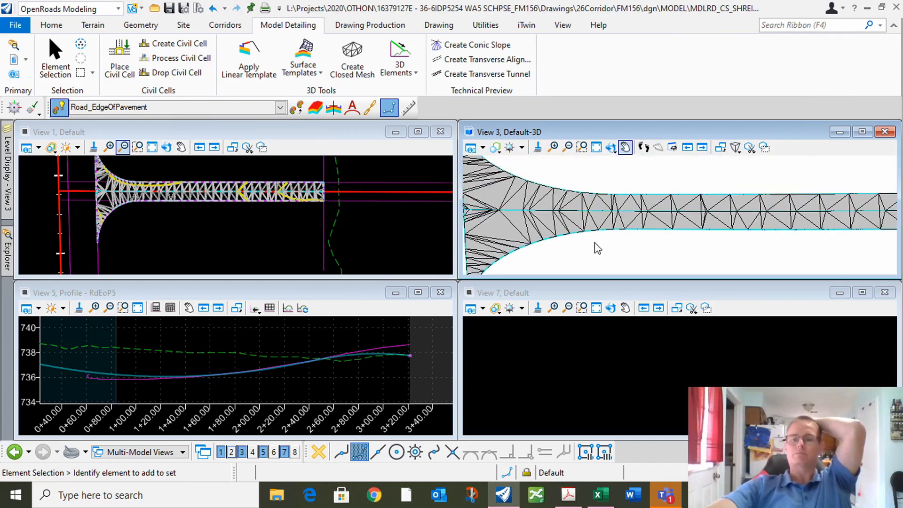
pyautogui.scroll(-2, 597, 246)
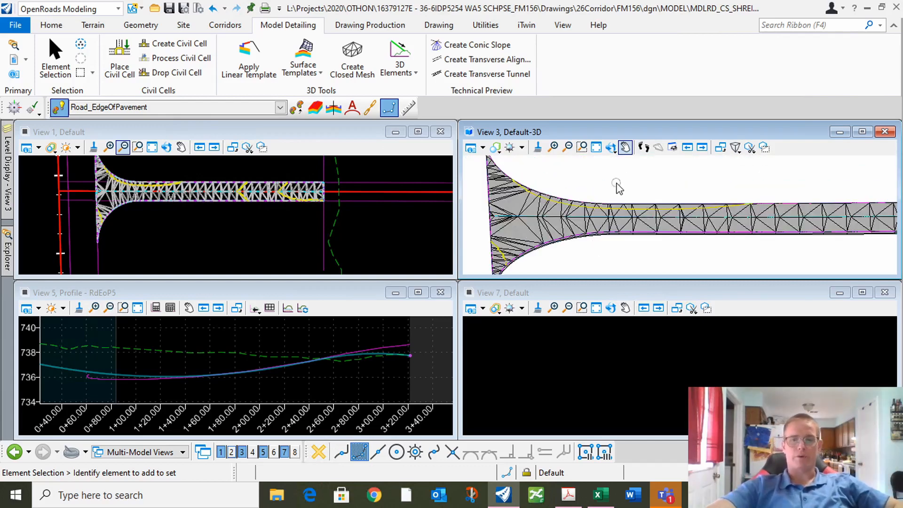
pyautogui.scroll(-2, 592, 200)
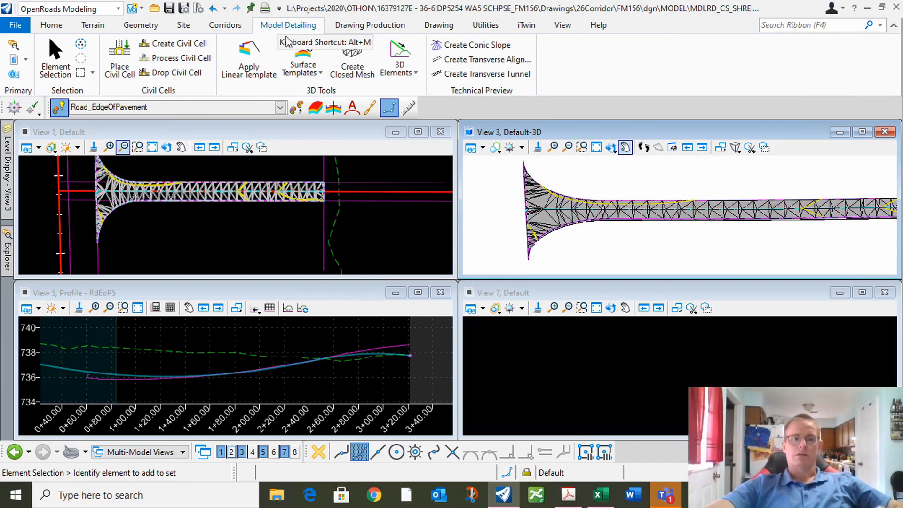
# Start Apply Linear Template with the Curb_Park_L template from 156_Prelim\ENDS.
pyautogui.click(250, 53)
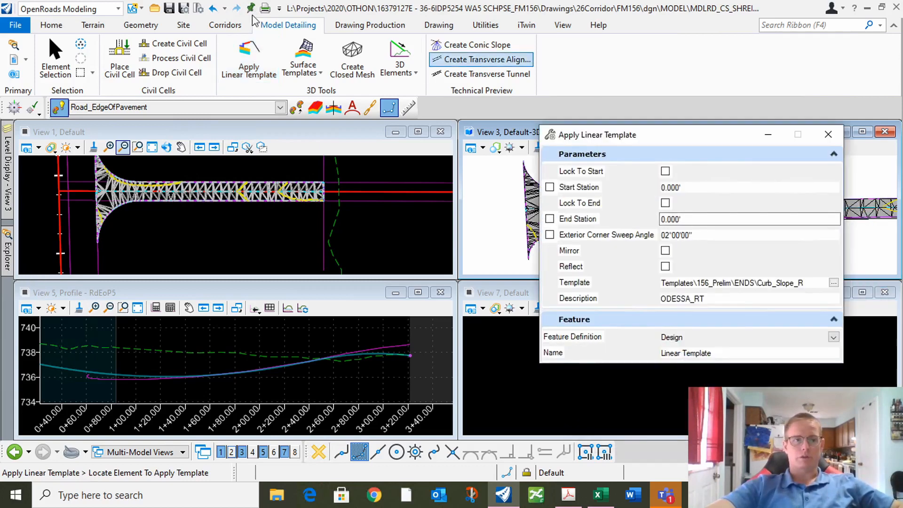
pyautogui.click(248, 61)
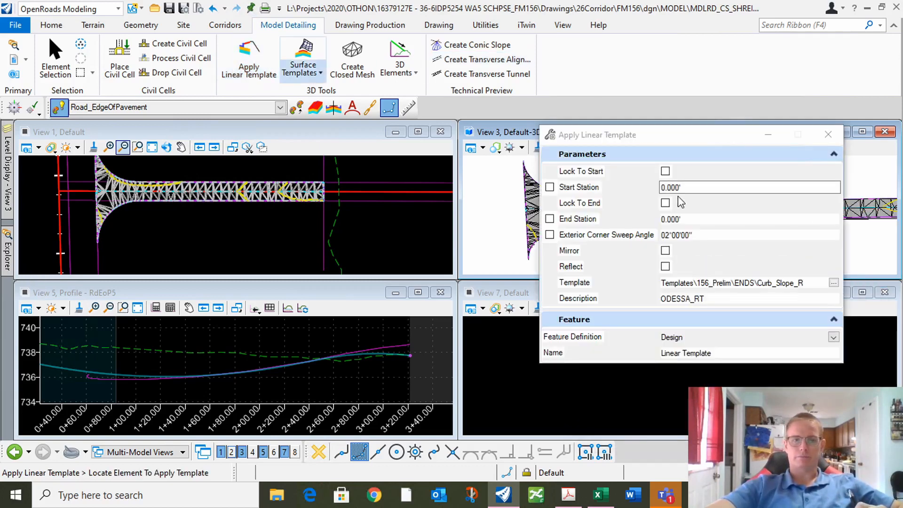
pyautogui.click(834, 283)
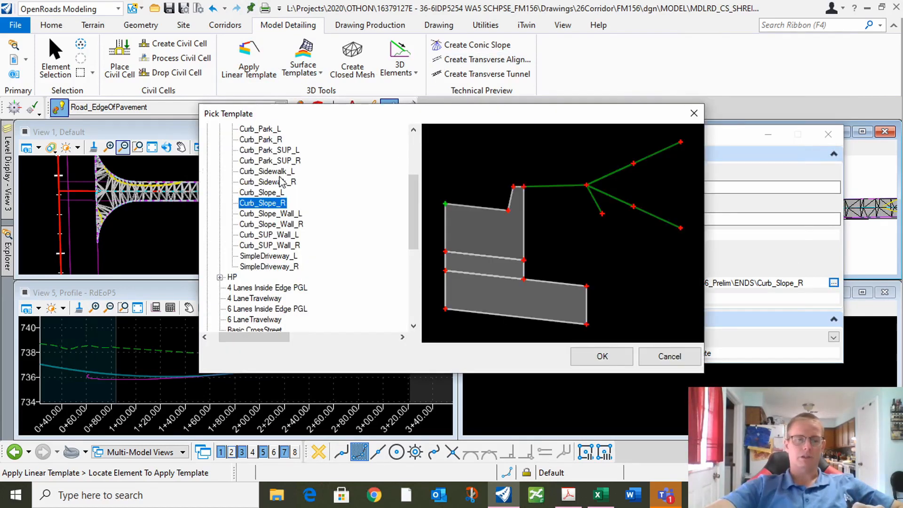
pyautogui.scroll(3, 285, 246)
pyautogui.click(276, 235)
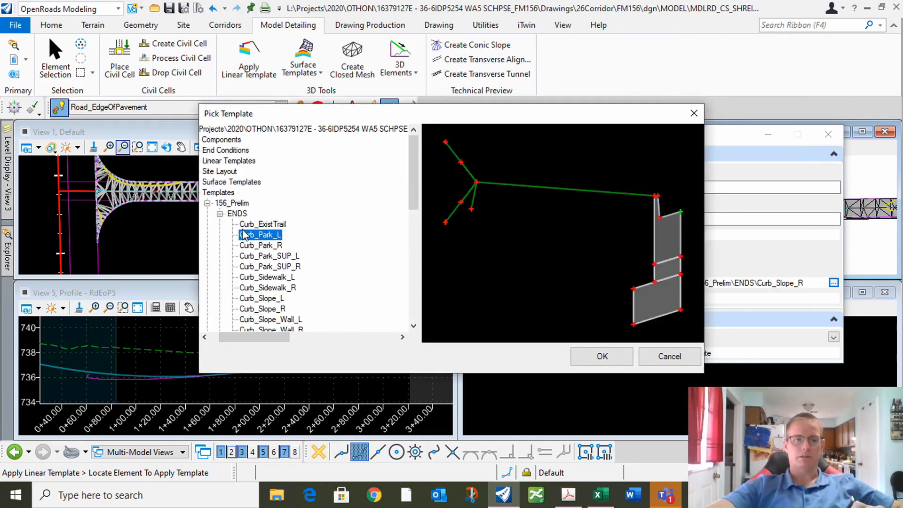
pyautogui.click(604, 357)
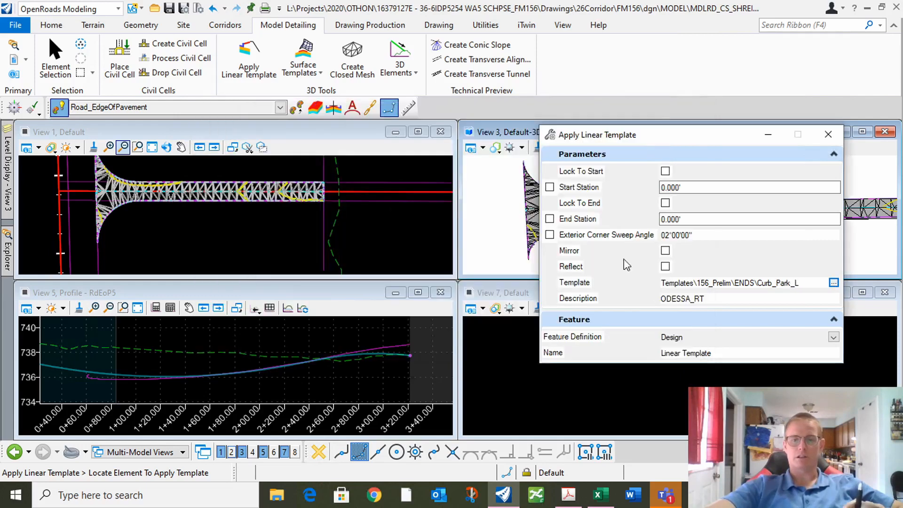
# Turn off the display of the MDLRD_CS_SHREIBER.dgn Default-3D reference in the plan view.
pyautogui.click(139, 133)
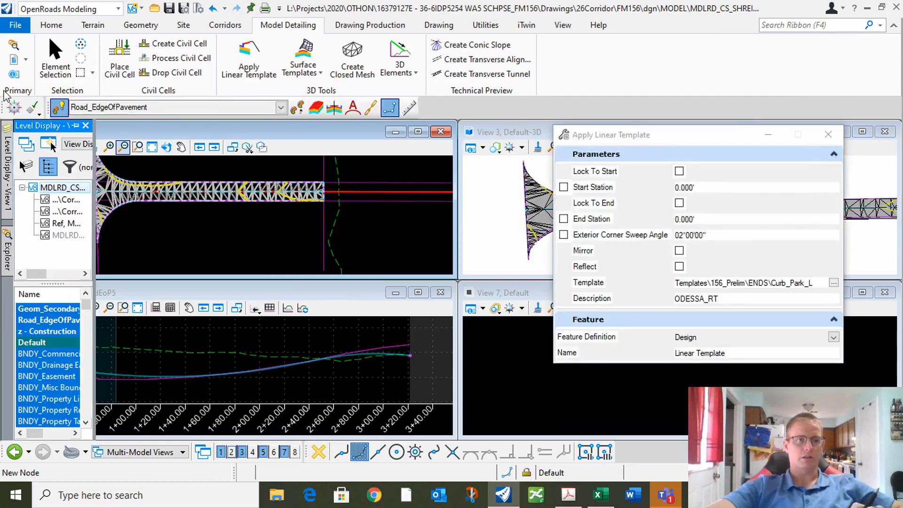
pyautogui.click(13, 59)
pyautogui.click(57, 70)
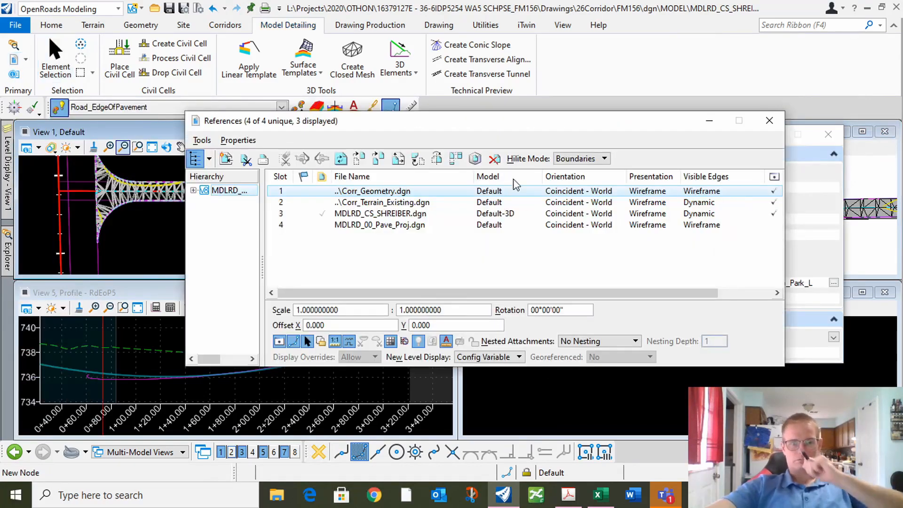
pyautogui.click(773, 214)
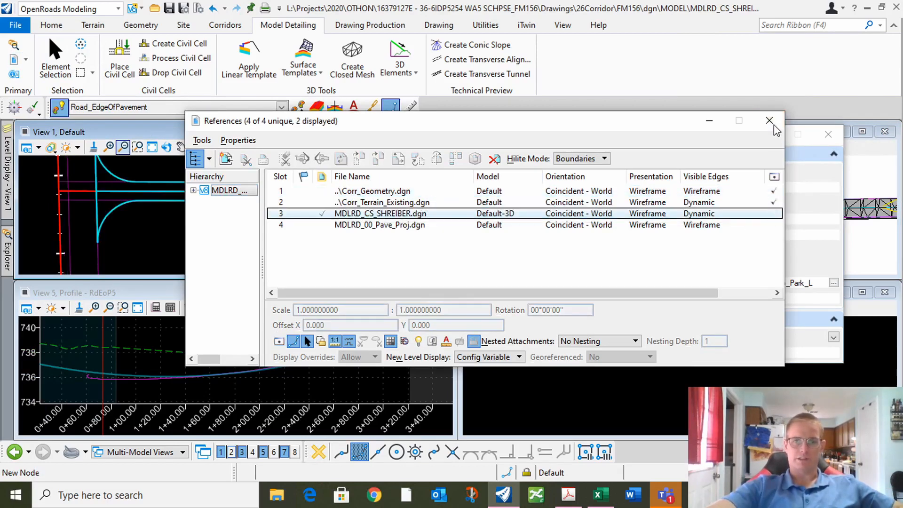
pyautogui.click(771, 122)
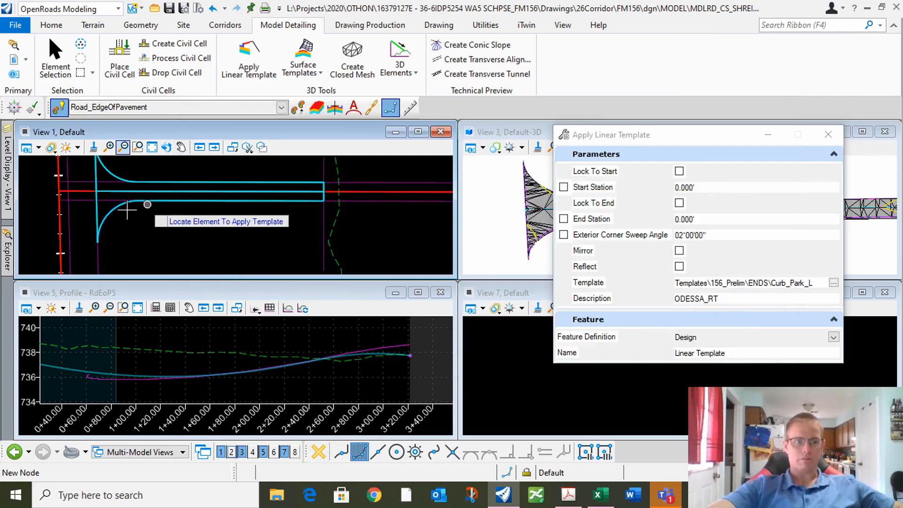
# Assign Curb_Park_L to the side road's upper edge of pavement in plan, from station 0+00.00 to 0+80.98.
pyautogui.click(115, 183)
pyautogui.scroll(-2, 182, 250)
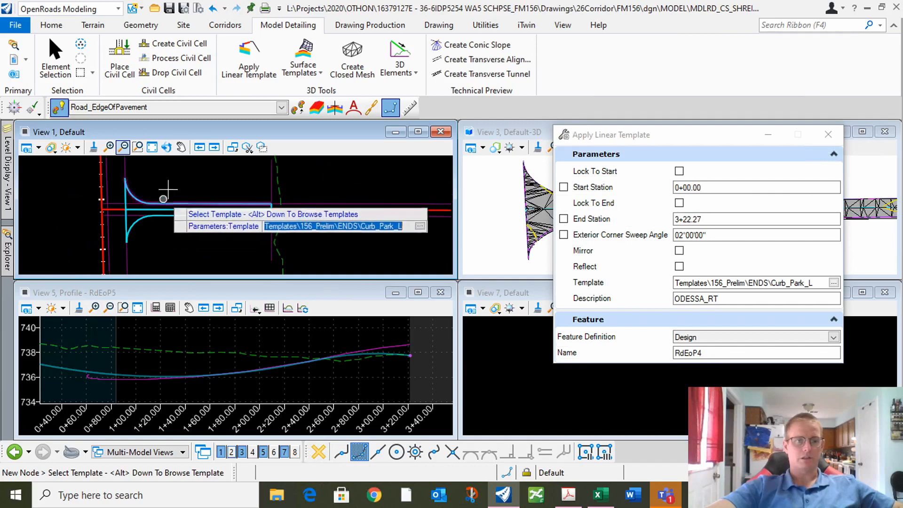
pyautogui.click(141, 180)
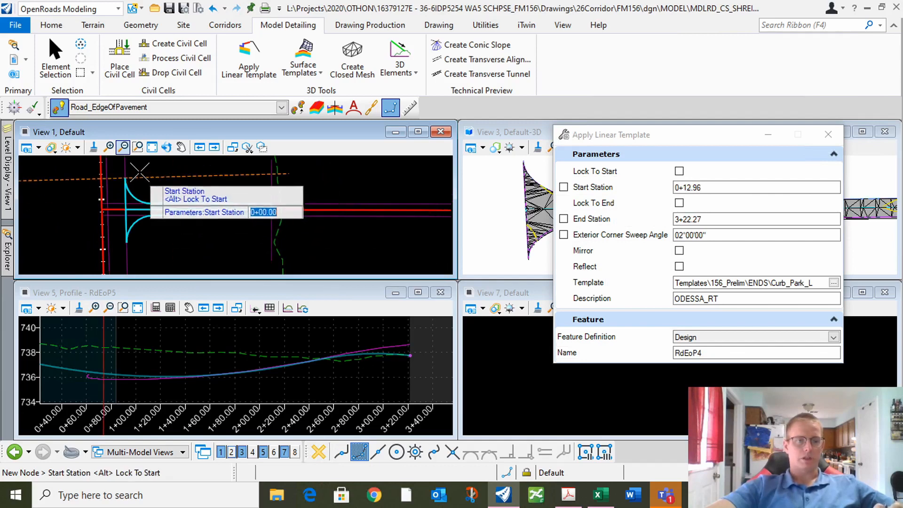
pyautogui.click(147, 196)
pyautogui.scroll(2, 148, 200)
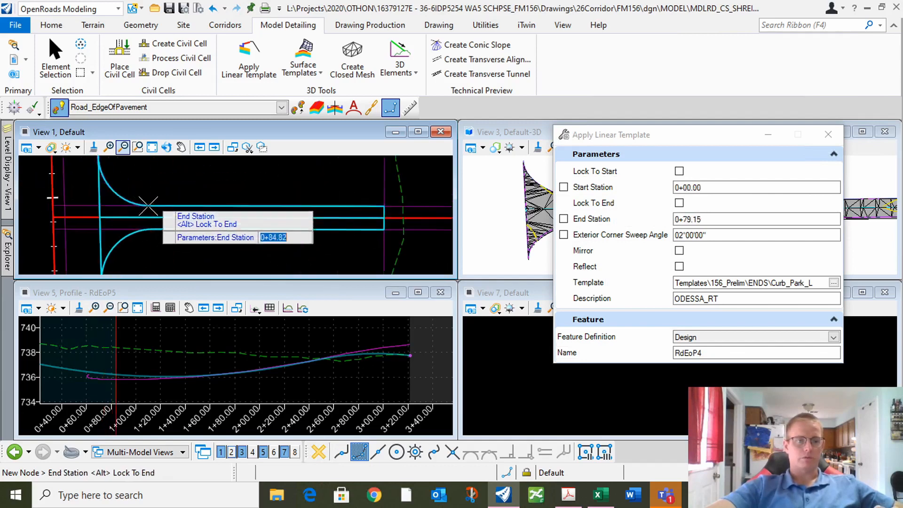
pyautogui.click(189, 201)
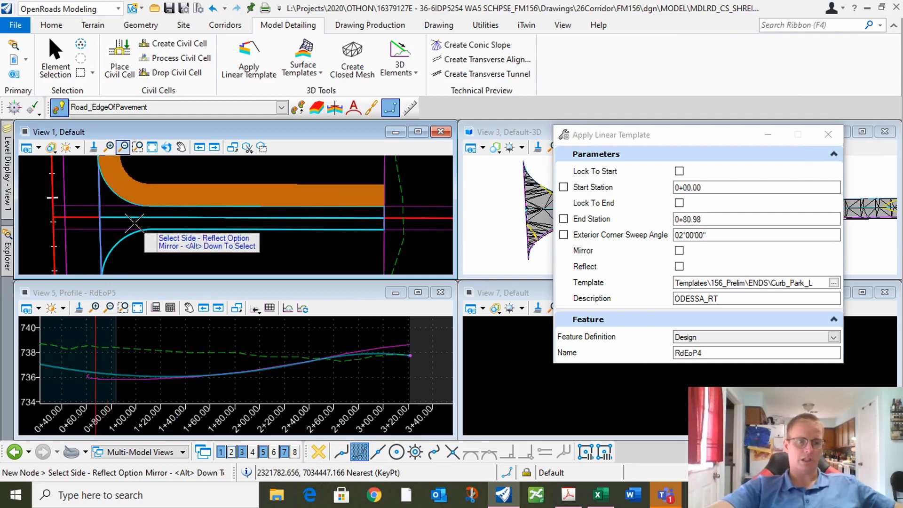
# Place the linear template on the outer side of the pavement with a 02°00'00" sweep angle and description SCHRIEBER_CR_NE.
pyautogui.click(125, 228)
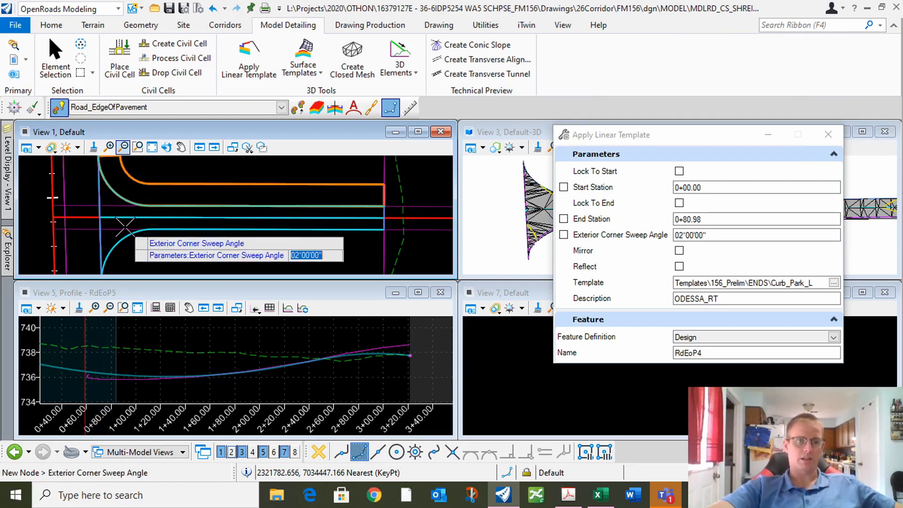
pyautogui.click(125, 228)
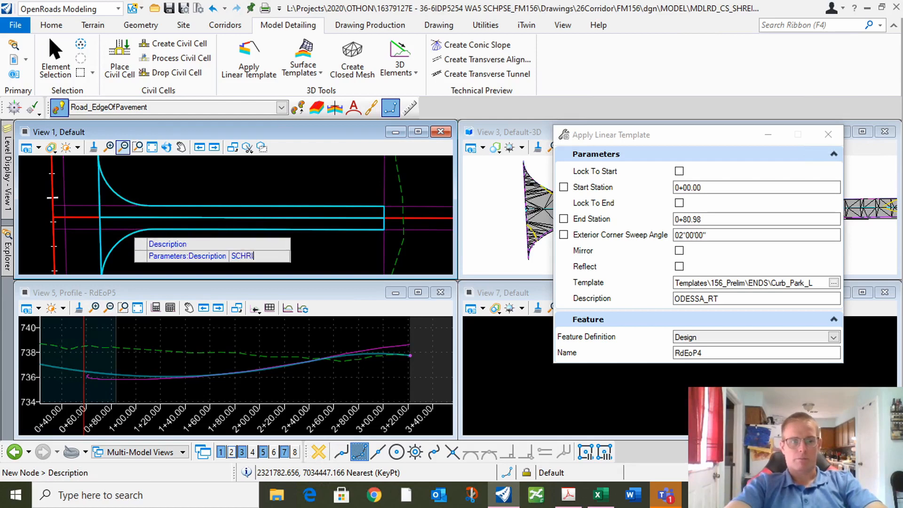
pyautogui.write('SCHRIEBER')
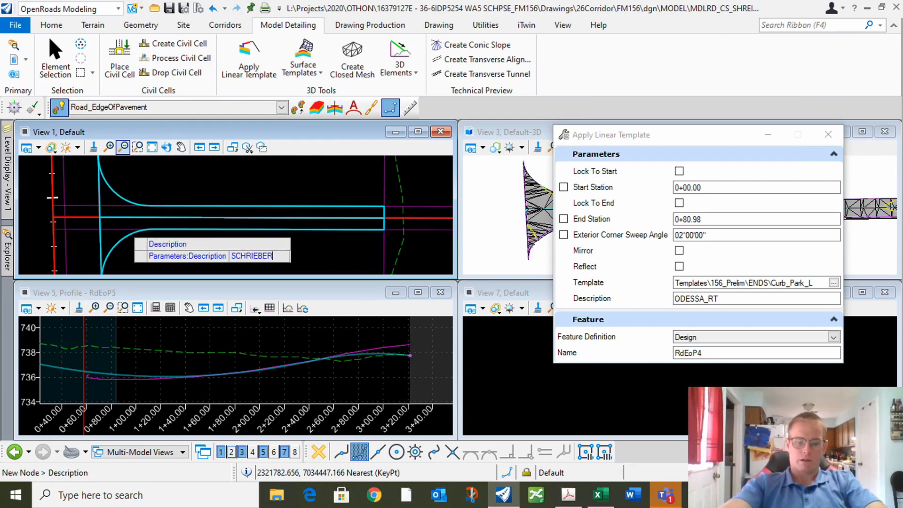
pyautogui.write('_CR_NE')
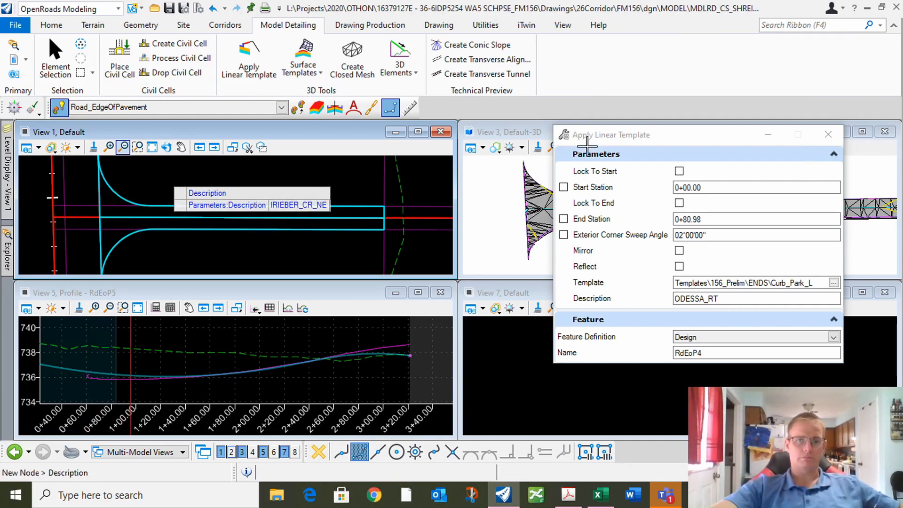
pyautogui.click(335, 180)
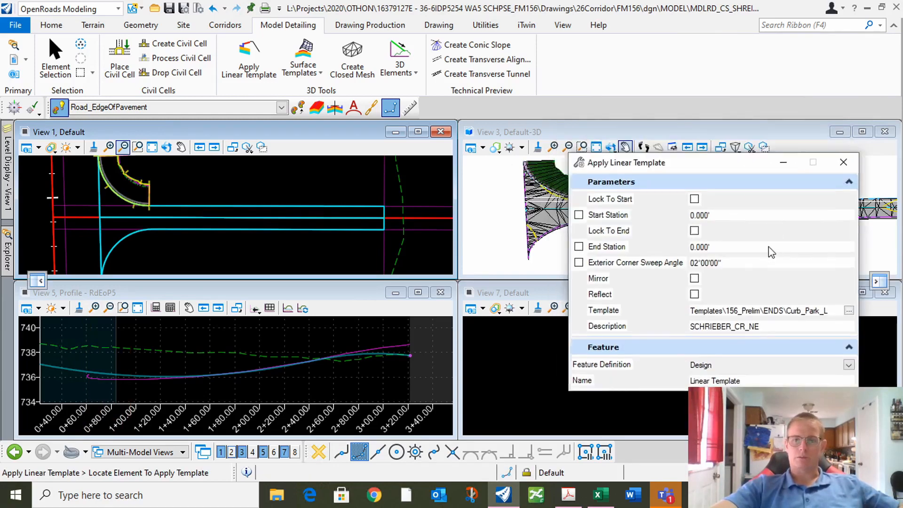
# Examine the new northeast curb return and its tie-in to the pavement in the 3D view.
pyautogui.moveTo(737, 141); pyautogui.dragTo(796, 275)
pyautogui.scroll(5, 626, 198)
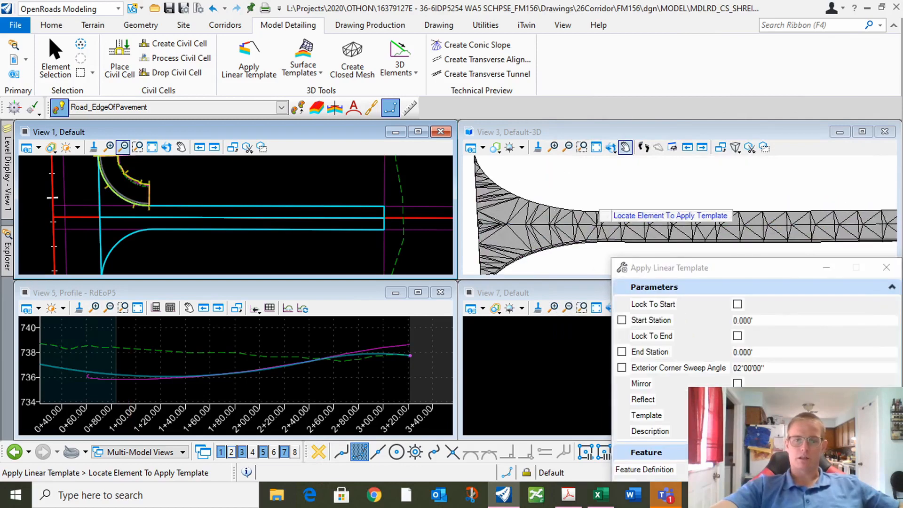
pyautogui.scroll(1, 574, 221)
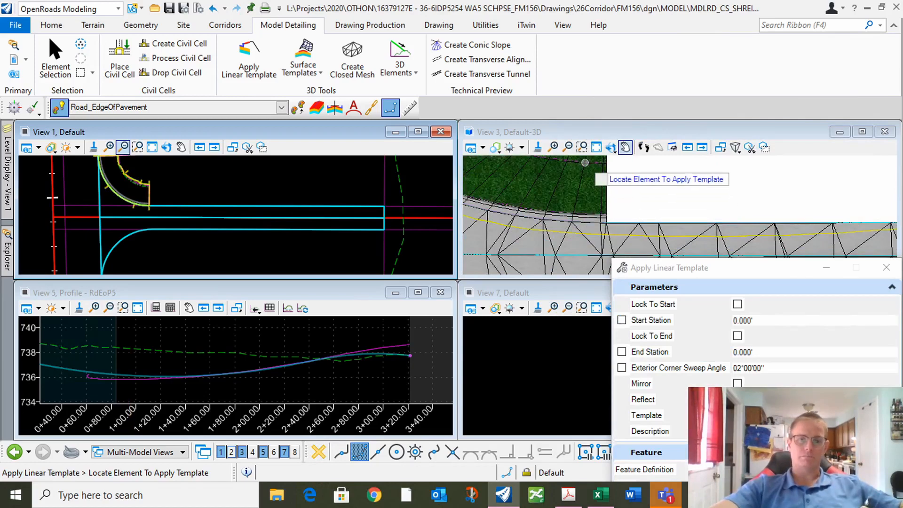
pyautogui.scroll(-1, 583, 228)
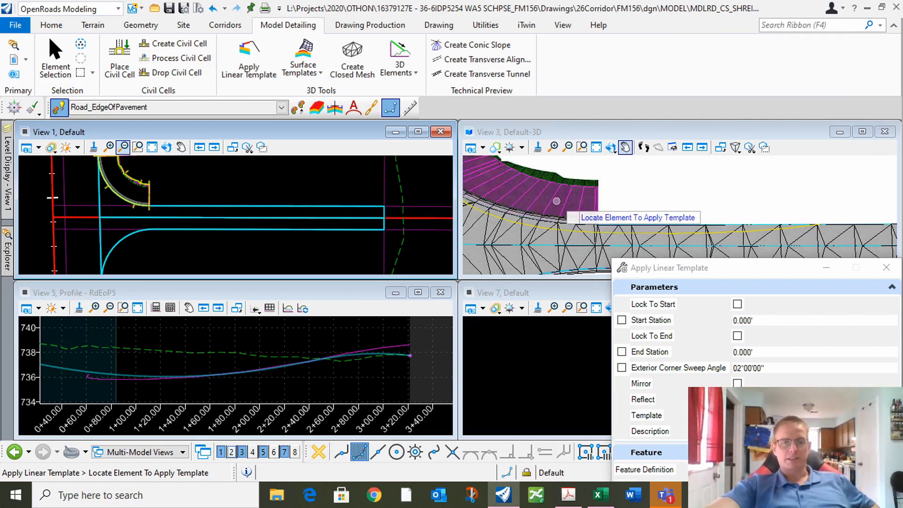
pyautogui.scroll(-2, 572, 205)
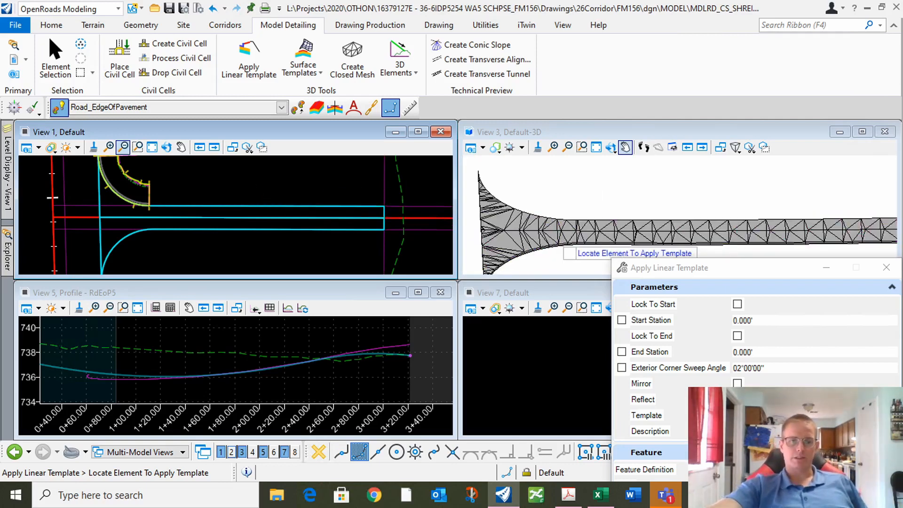
pyautogui.scroll(-1, 553, 235)
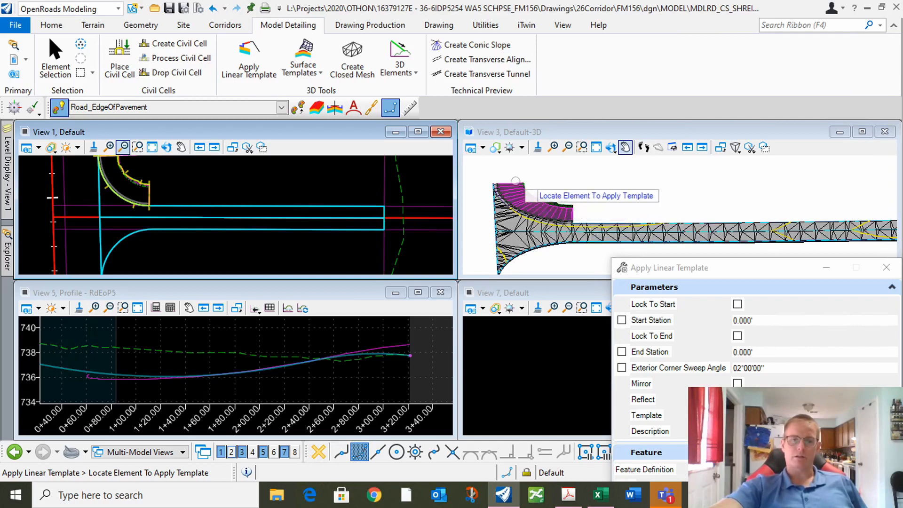
pyautogui.scroll(2, 518, 196)
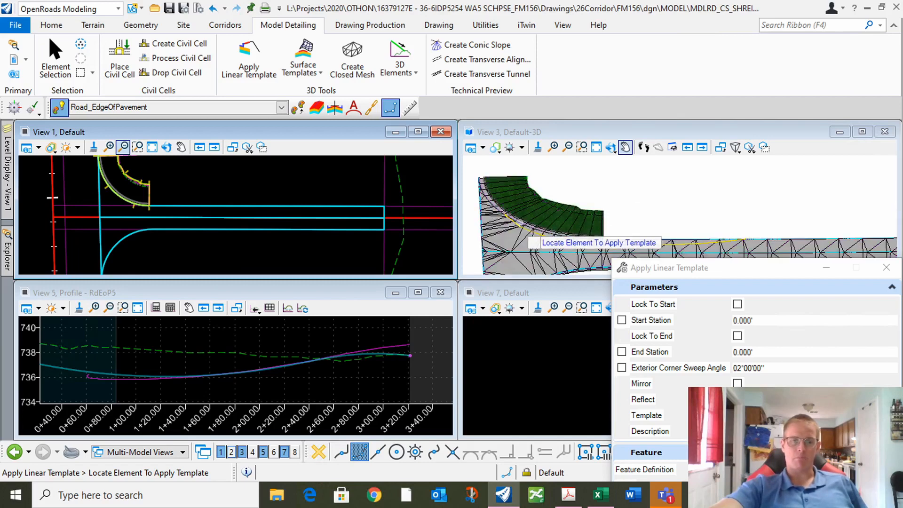
pyautogui.scroll(-2, 512, 198)
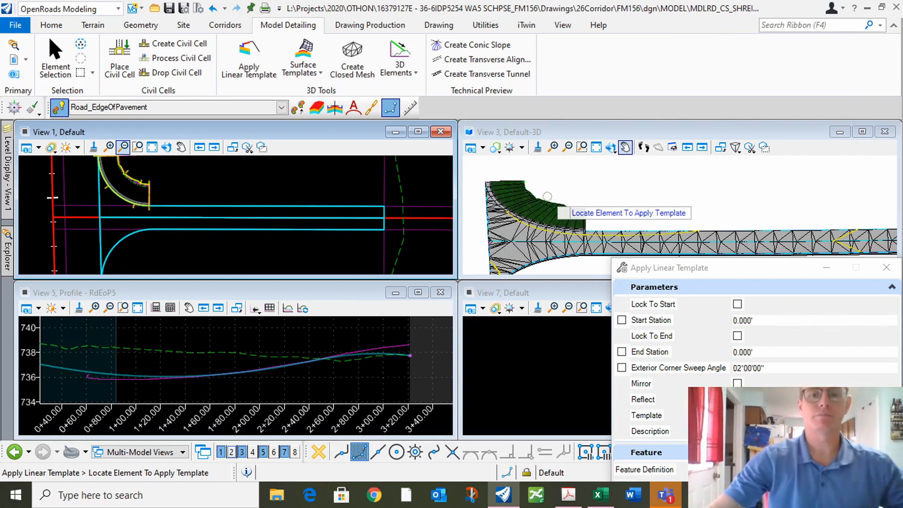
# Choose the Curb_Park_R template from 156_Prelim\ENDS and select the side road's lower edge of pavement in plan.
pyautogui.scroll(-4, 178, 179)
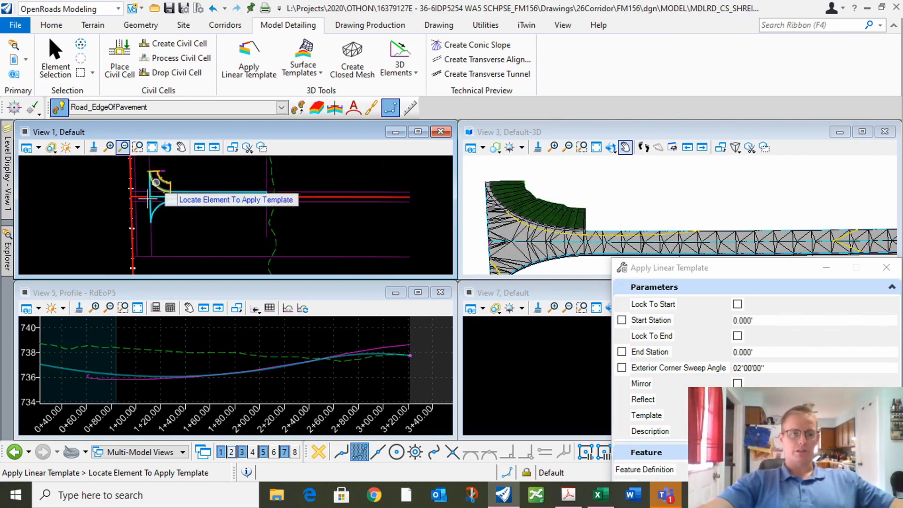
pyautogui.scroll(3, 157, 210)
pyautogui.moveTo(702, 269); pyautogui.dragTo(658, 277)
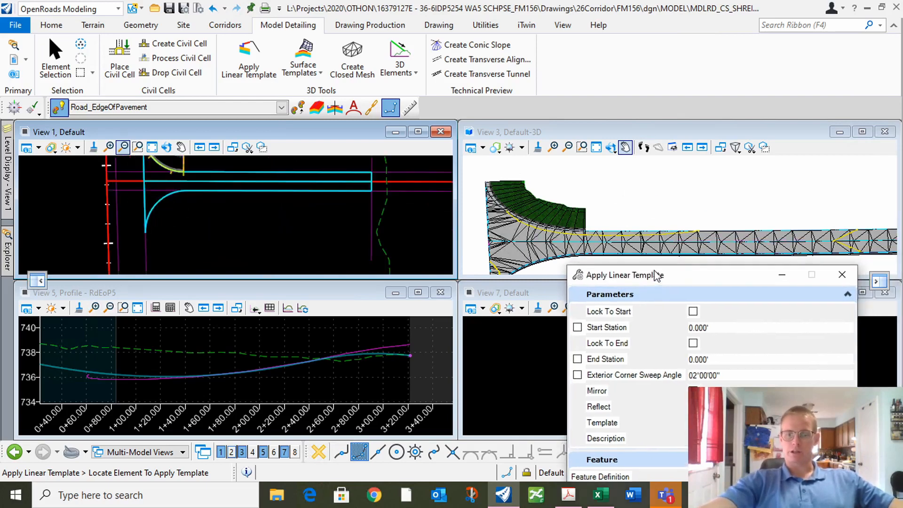
pyautogui.click(247, 153)
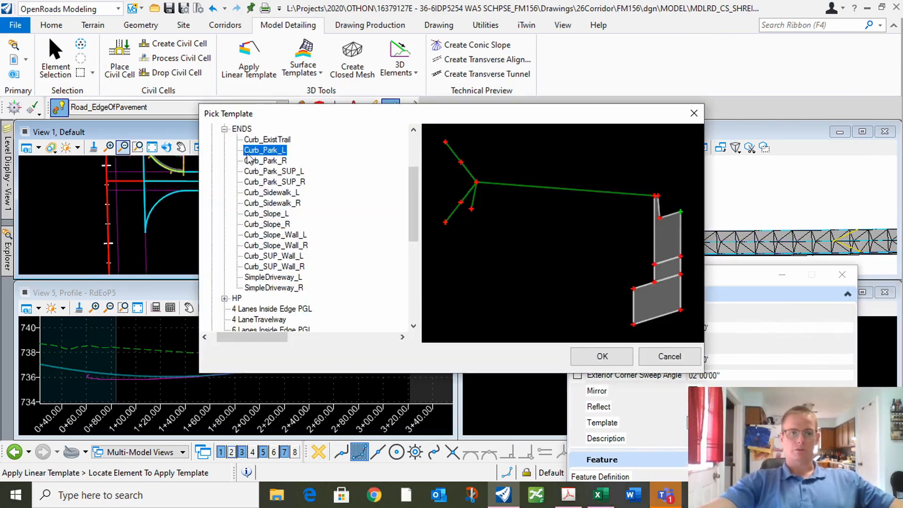
pyautogui.click(602, 356)
pyautogui.click(162, 214)
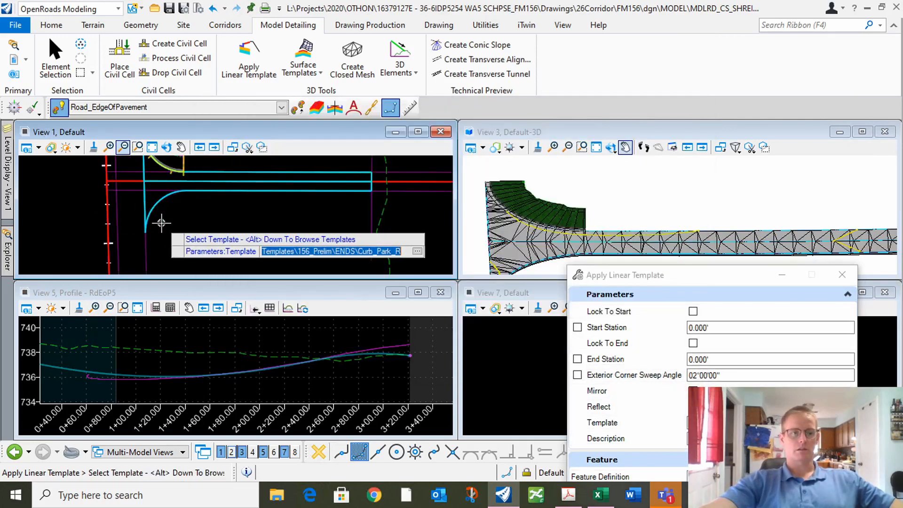
# Set the Curb_Park_R range from station 0+00.00 to the curb return's end at 0+83.95, on the outer side.
pyautogui.click(163, 244)
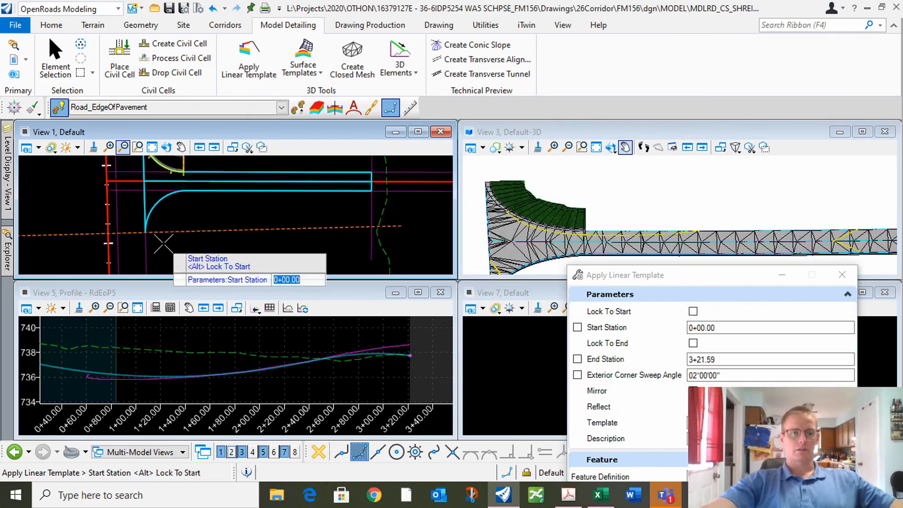
pyautogui.click(185, 224)
pyautogui.scroll(2, 178, 196)
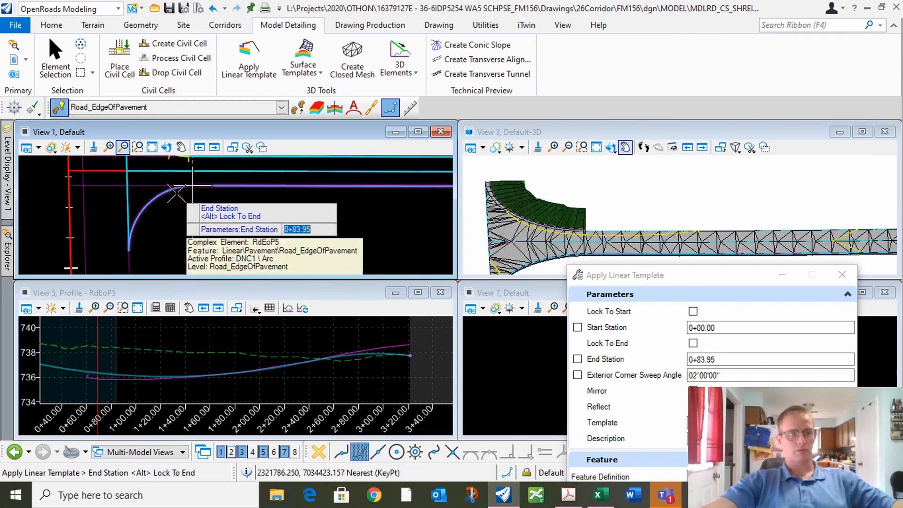
pyautogui.click(192, 186)
pyautogui.click(198, 227)
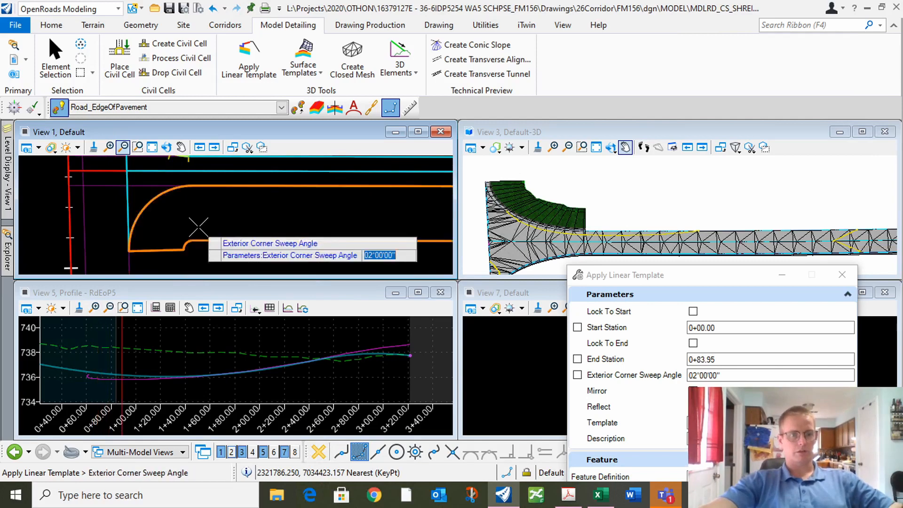
# Keep the 02°00'00" sweep angle, set the description to SCHRIEBER_CR_SE and create the southeast curb return.
pyautogui.click(198, 227)
pyautogui.press('Right')
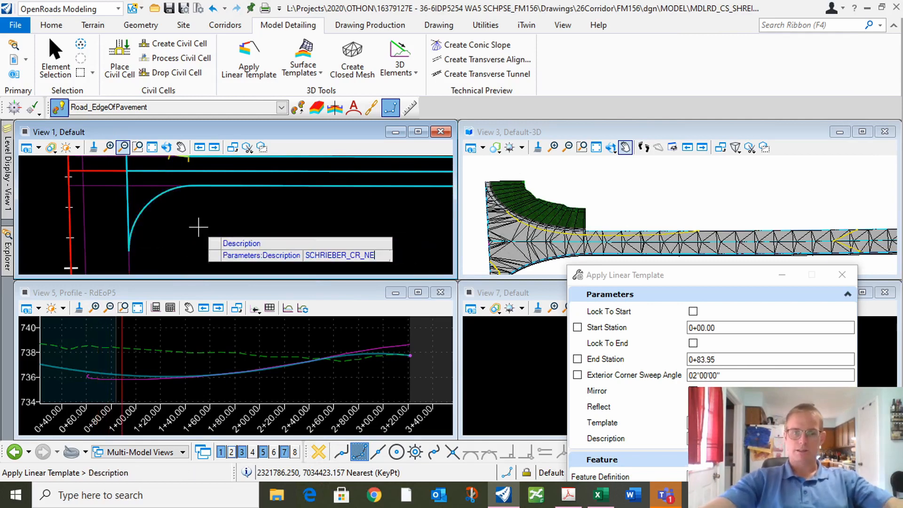
pyautogui.write('SE')
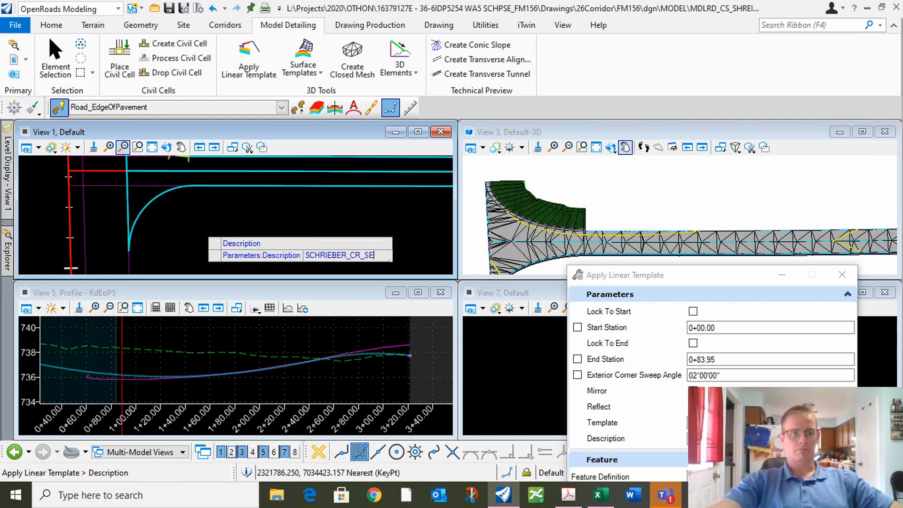
pyautogui.click(176, 237)
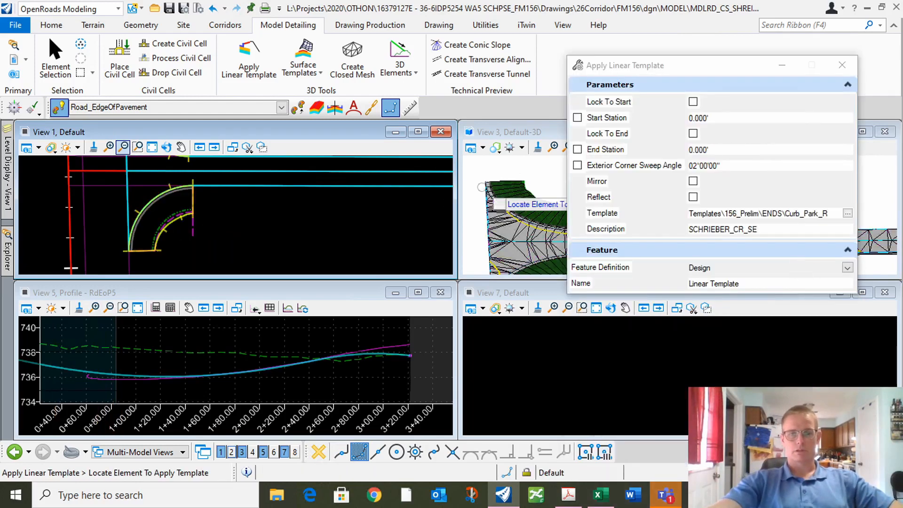
# Switch the linear template to Curb_Slope_L from 156_Prelim\ENDS.
pyautogui.moveTo(742, 69); pyautogui.dragTo(712, 276)
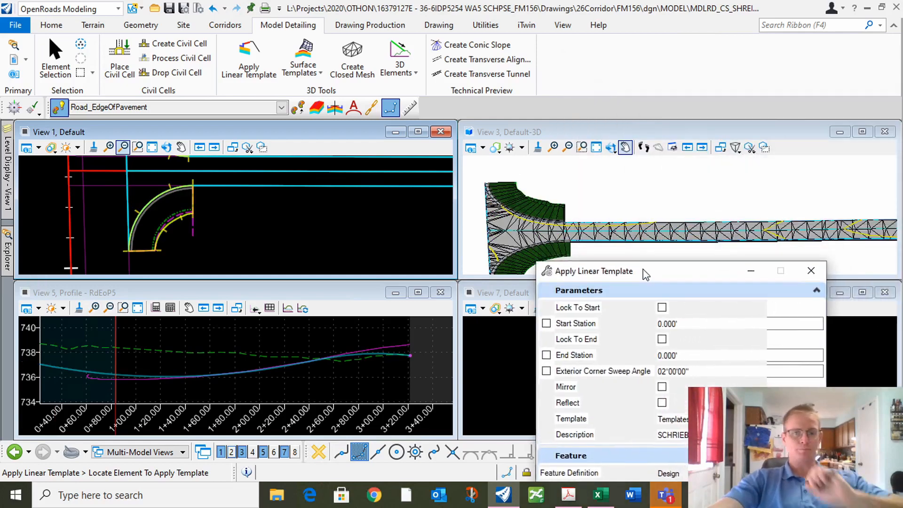
pyautogui.moveTo(652, 272); pyautogui.dragTo(337, 236)
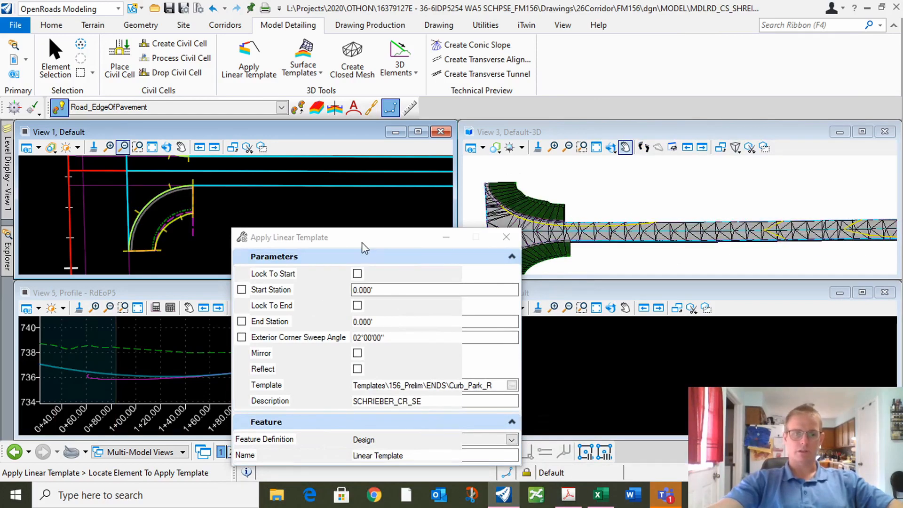
pyautogui.moveTo(363, 242); pyautogui.dragTo(420, 224)
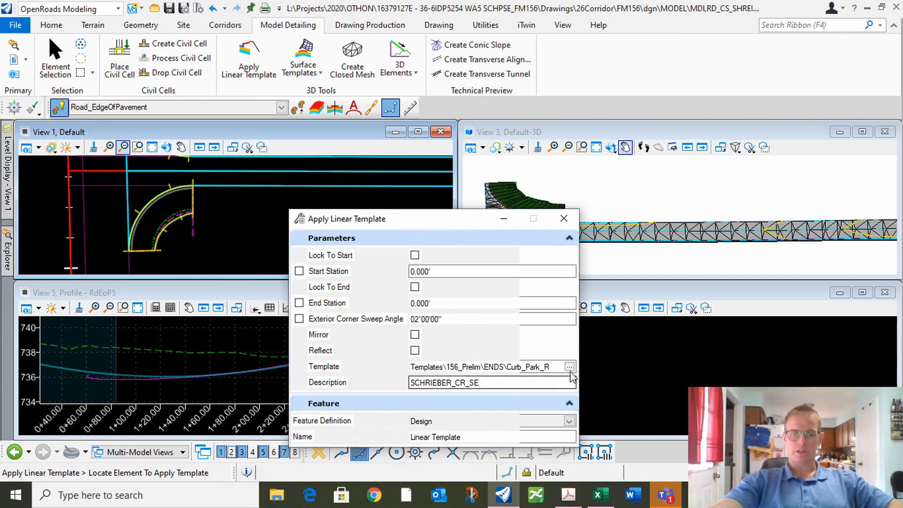
pyautogui.click(570, 366)
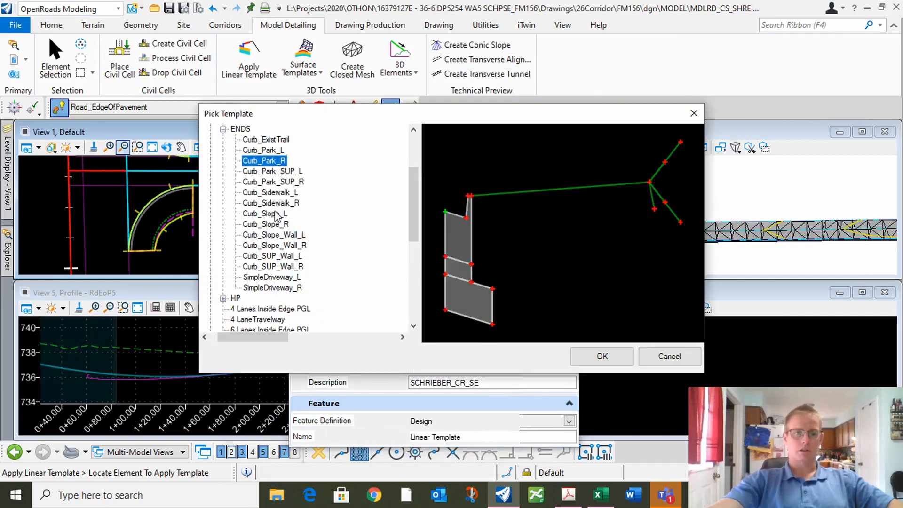
pyautogui.click(277, 215)
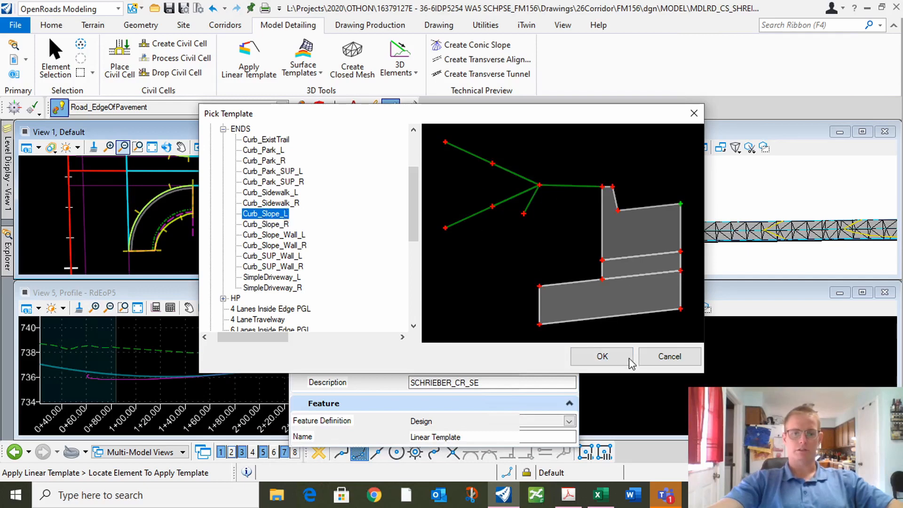
pyautogui.click(603, 357)
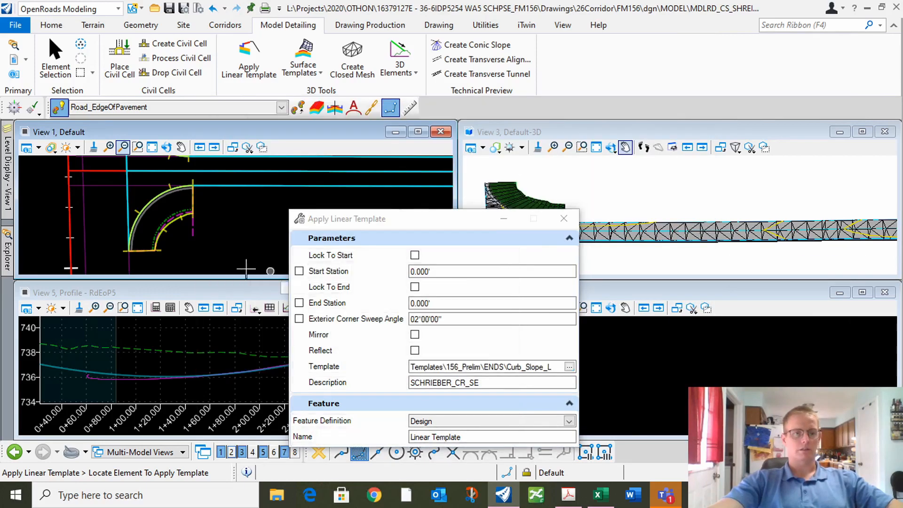
# Assign Curb_Slope_L to the side road's upper edge of pavement from station 0+80.98 to 3+22.27.
pyautogui.scroll(-3, 197, 244)
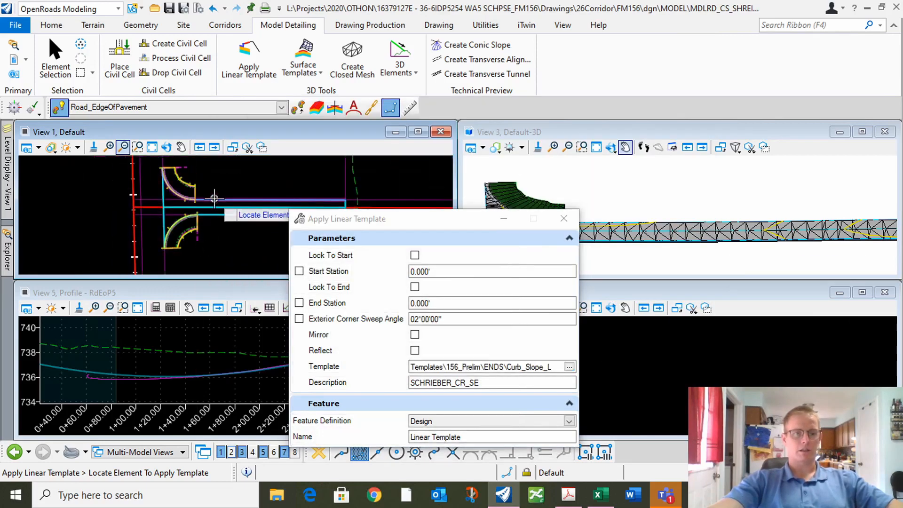
pyautogui.click(215, 199)
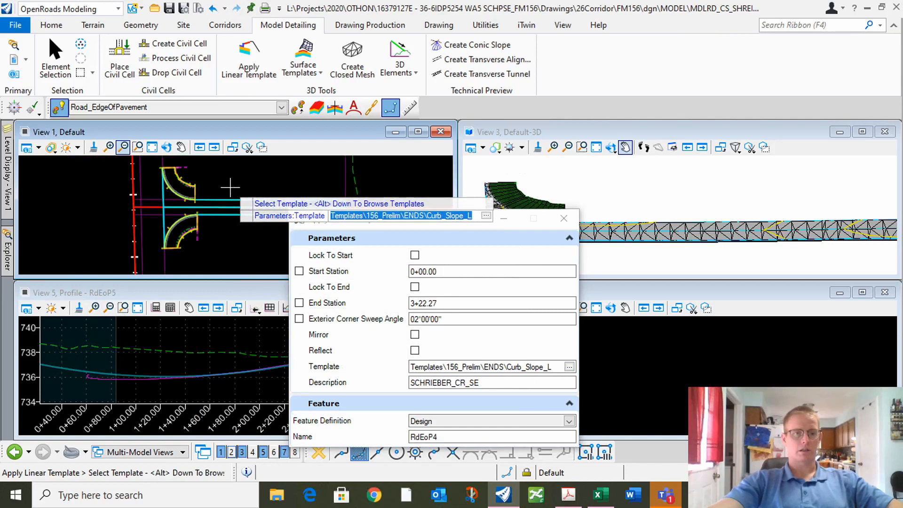
pyautogui.click(203, 192)
pyautogui.scroll(3, 203, 192)
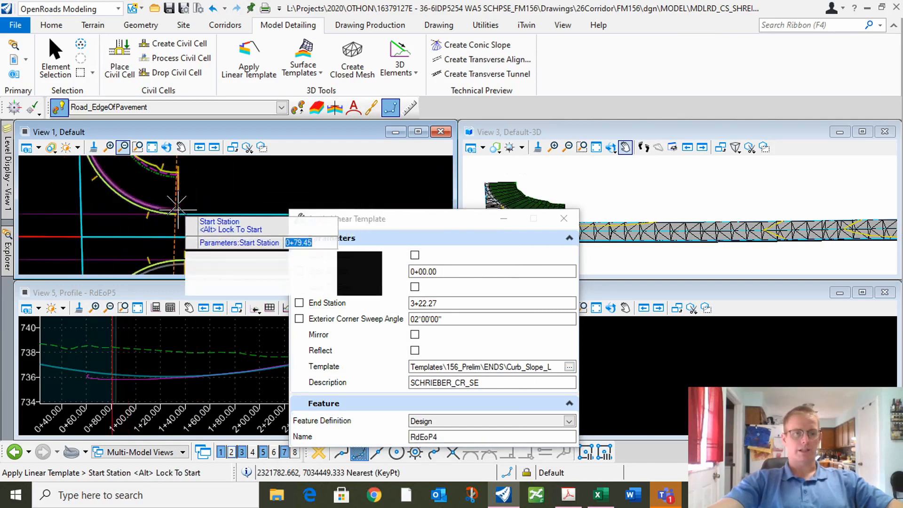
pyautogui.click(214, 190)
pyautogui.scroll(-3, 217, 191)
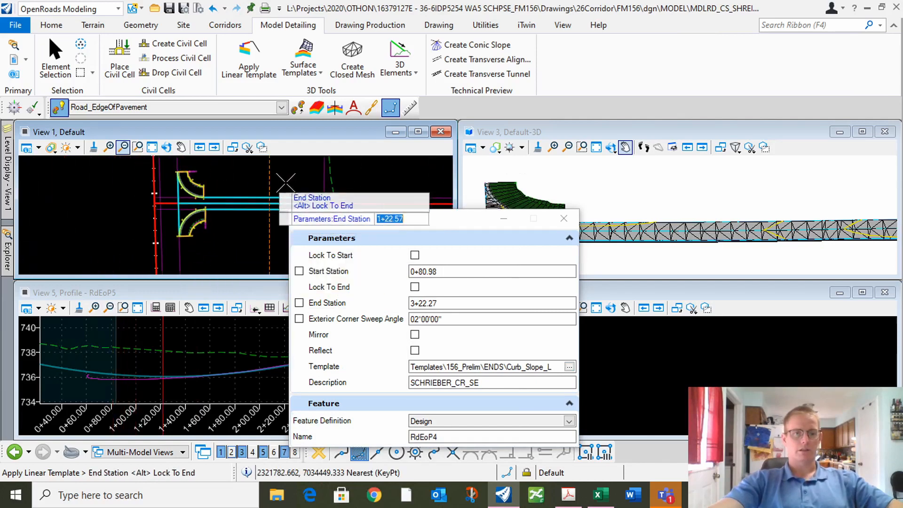
pyautogui.click(357, 183)
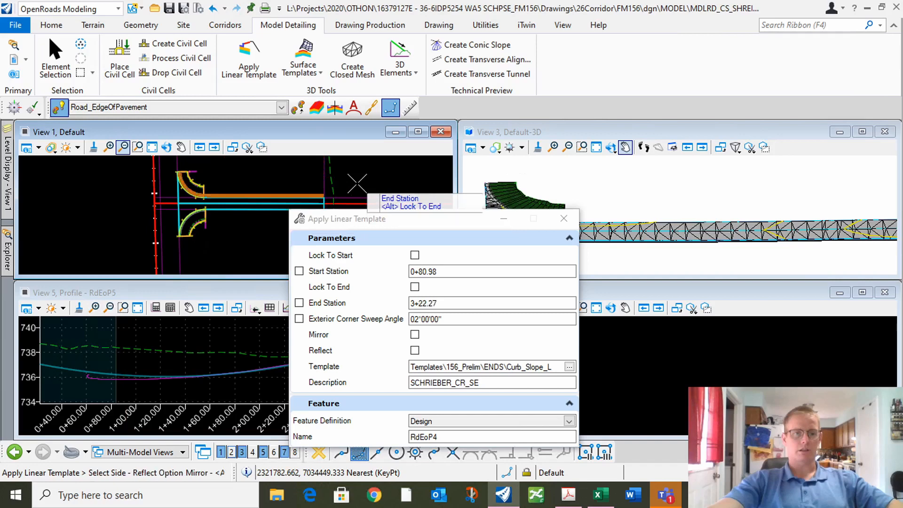
# Place Curb_Slope_L on the outer side of the upper pavement edge, set the description to SCHRIEBER_LT and create it.
pyautogui.click(270, 202)
pyautogui.click(270, 202)
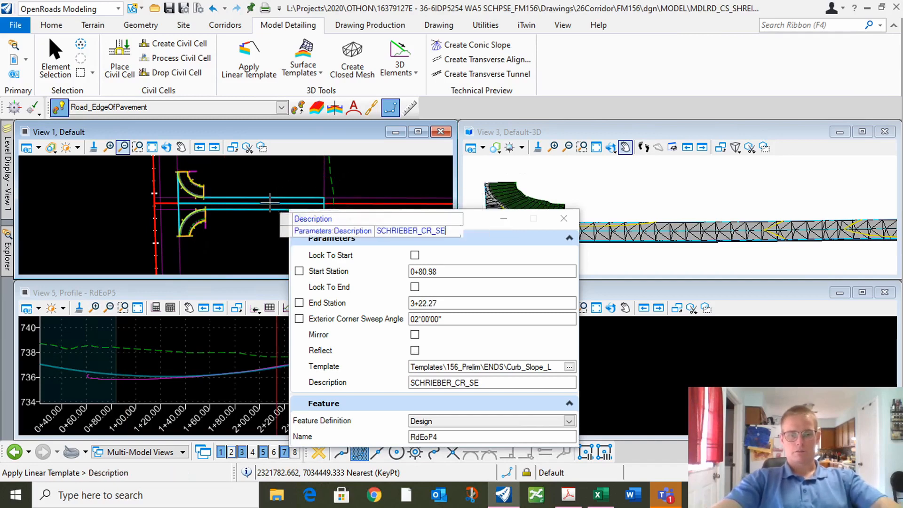
pyautogui.press('BackSpace')
pyautogui.press('BackSpace')
pyautogui.press('BackSpace')
pyautogui.press('BackSpace')
pyautogui.write('LT')
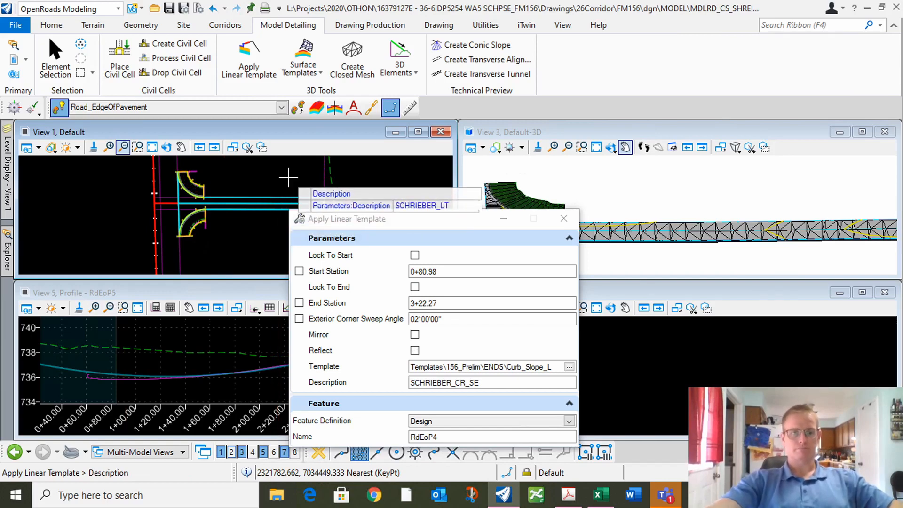
pyautogui.press('Return')
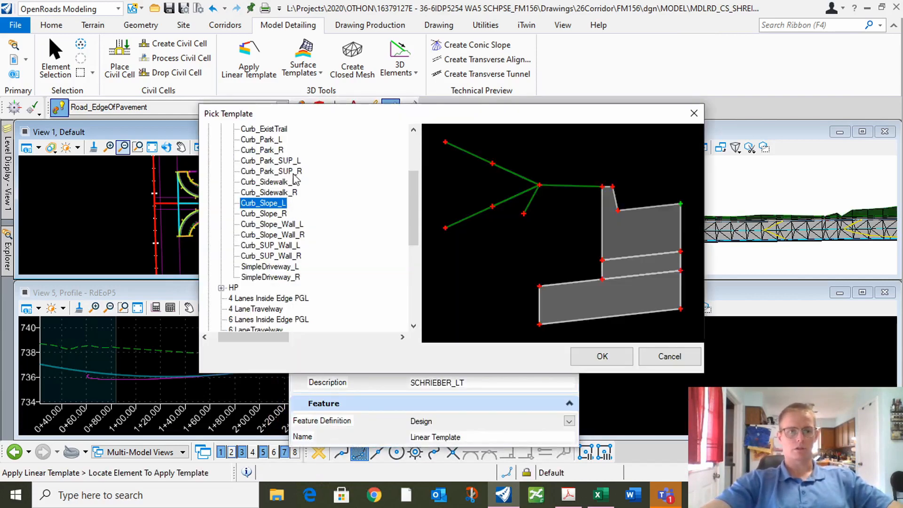
# Switch the linear template to Curb_Slope_R and assign it to the side road's lower edge of pavement.
pyautogui.click(264, 214)
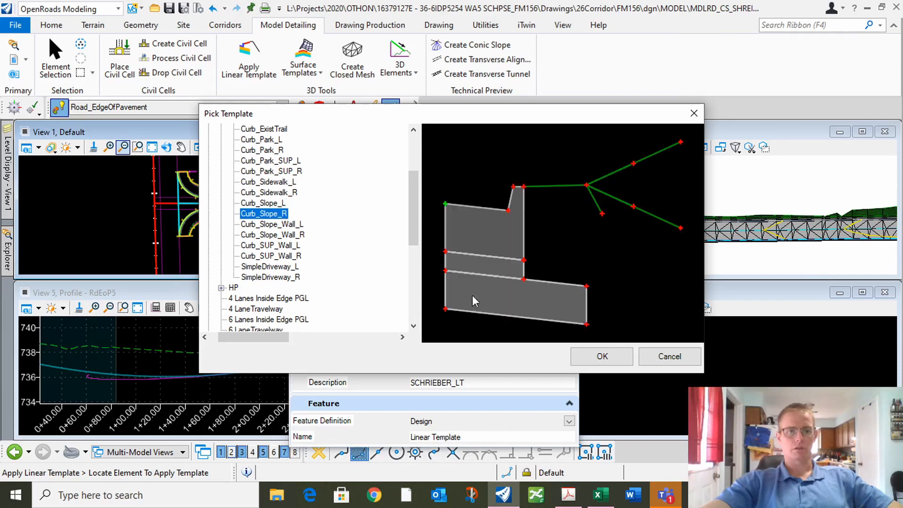
pyautogui.click(608, 358)
pyautogui.click(223, 214)
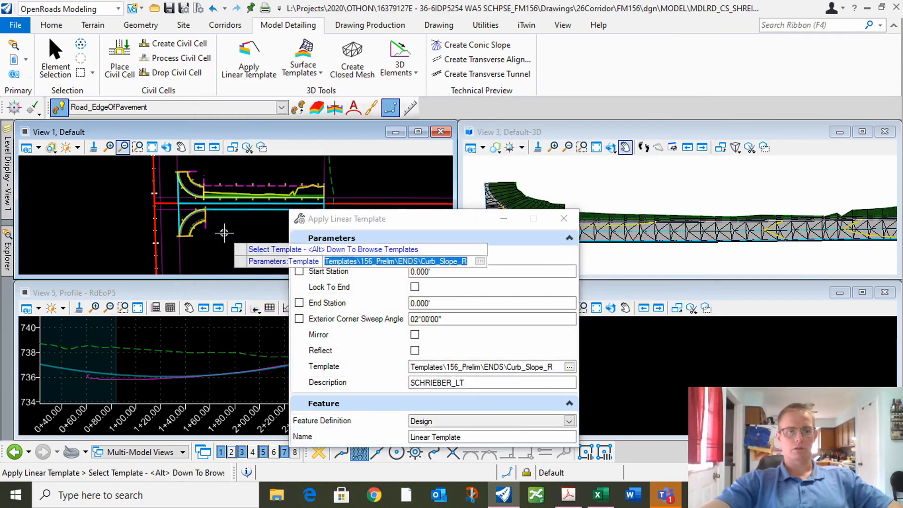
pyautogui.click(202, 239)
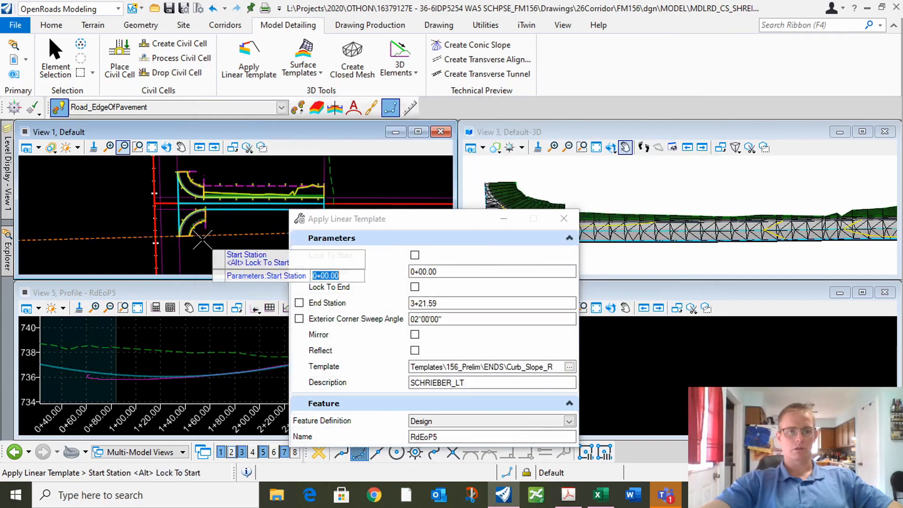
# Set the Curb_Slope_R range from the curb return's end at 0+83.95 to station 3+21.59, on the outer side.
pyautogui.scroll(3, 205, 233)
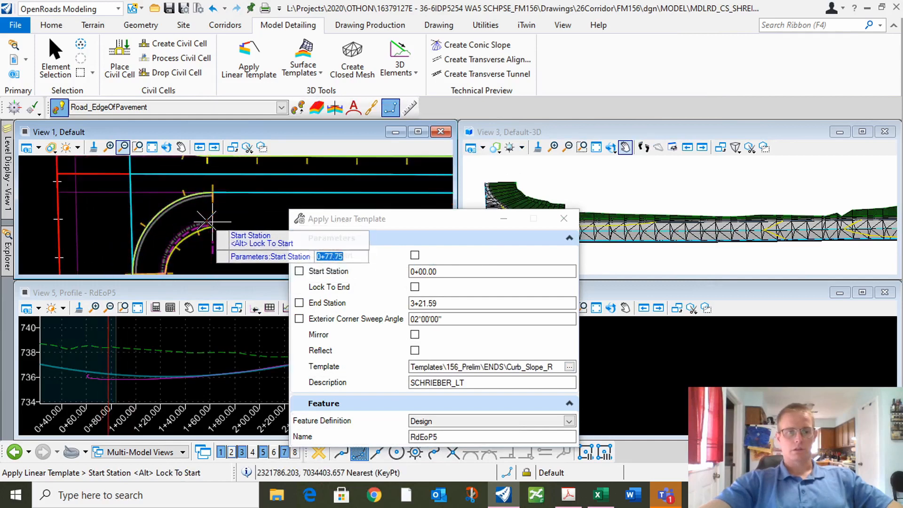
pyautogui.click(215, 214)
pyautogui.scroll(-5, 148, 201)
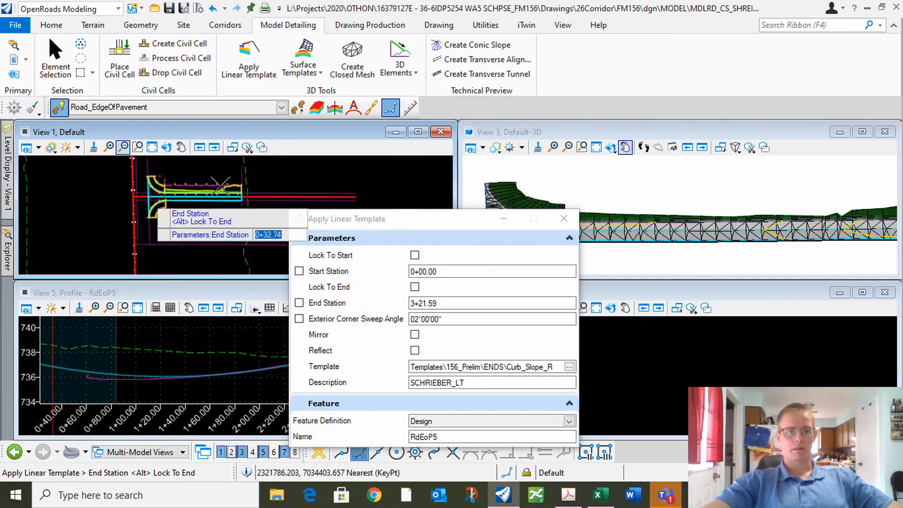
pyautogui.click(188, 202)
pyautogui.scroll(3, 179, 202)
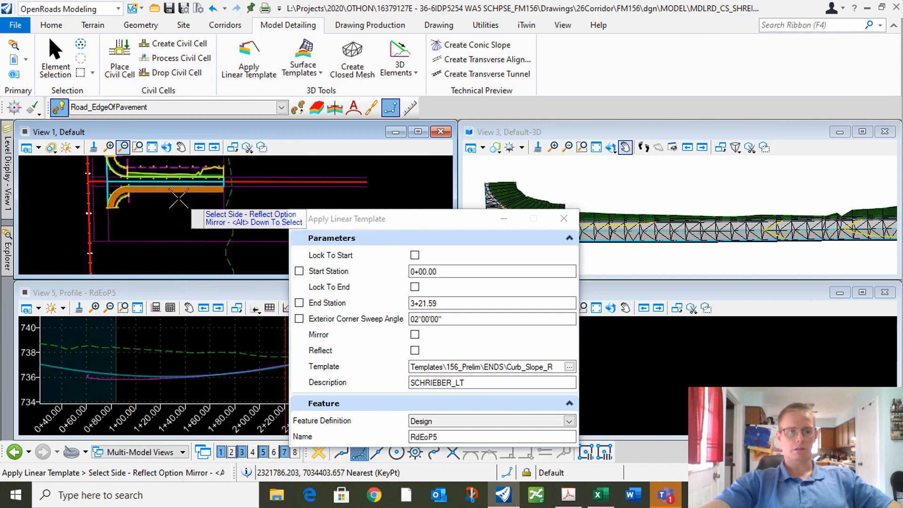
pyautogui.click(174, 200)
pyautogui.click(174, 200)
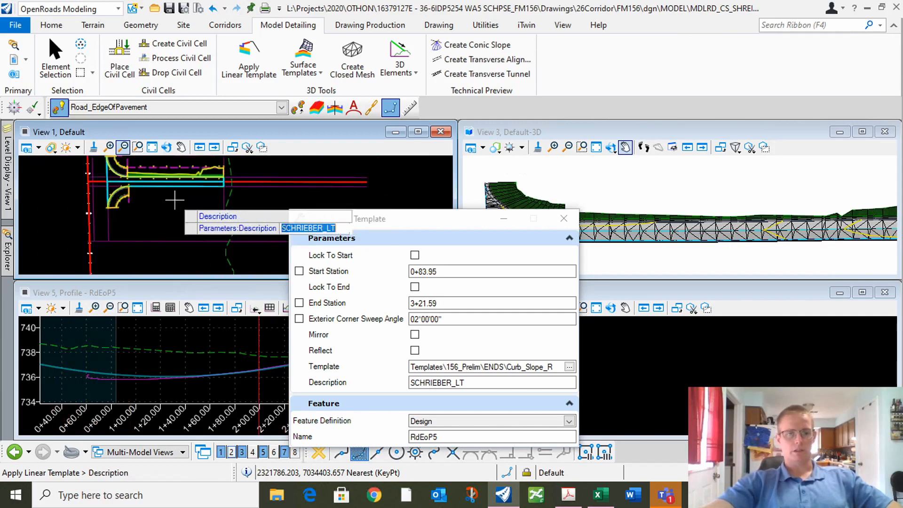
# Set the description to SCHRIEBER_RT and create the slope curb along the lower pavement edge.
pyautogui.press('End')
pyautogui.press('BackSpace')
pyautogui.press('BackSpace')
pyautogui.write('R')
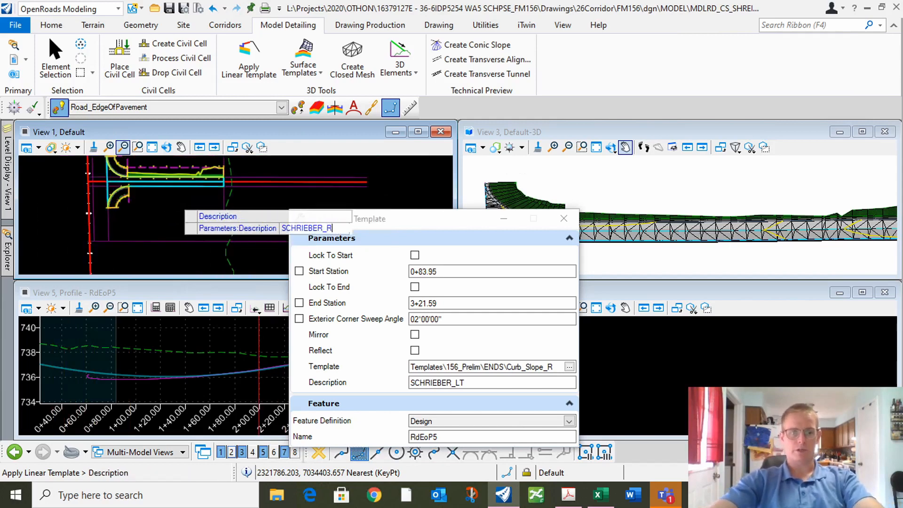
pyautogui.write('T')
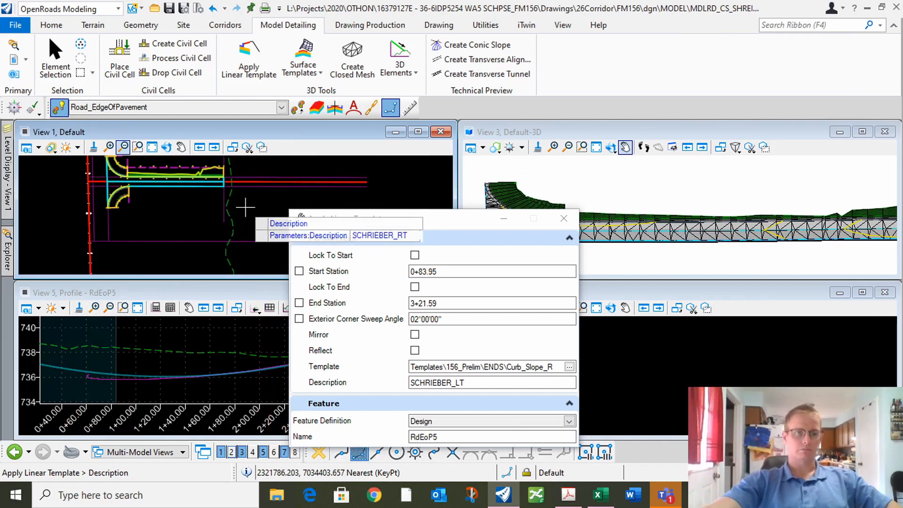
pyautogui.click(245, 207)
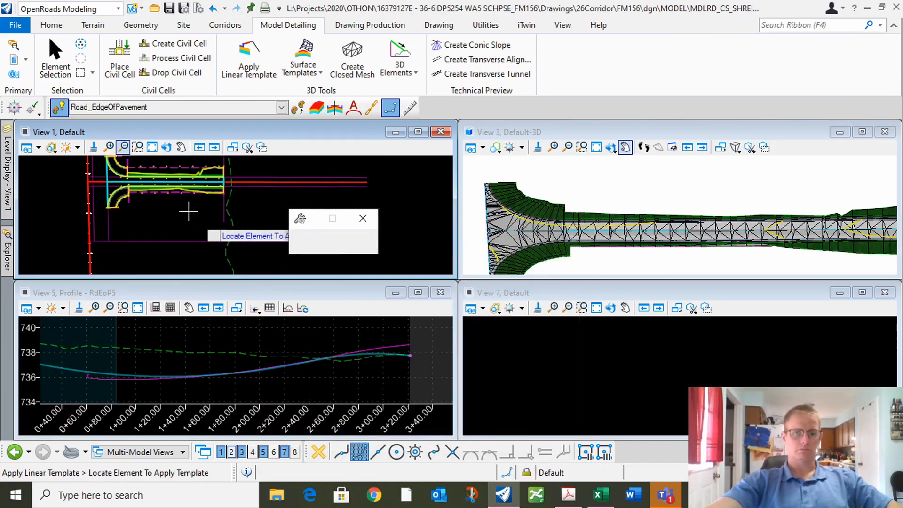
# Examine in 3D how the curbs and grass slopes of the southeast curb return and the adjoining straight edge meet.
pyautogui.scroll(-1, 188, 214)
pyautogui.scroll(2, 168, 210)
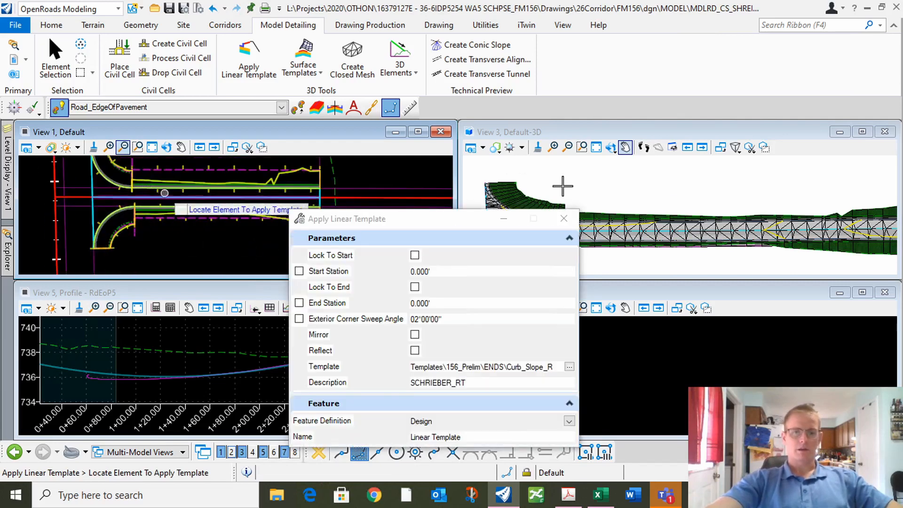
pyautogui.moveTo(467, 220); pyautogui.dragTo(538, 333)
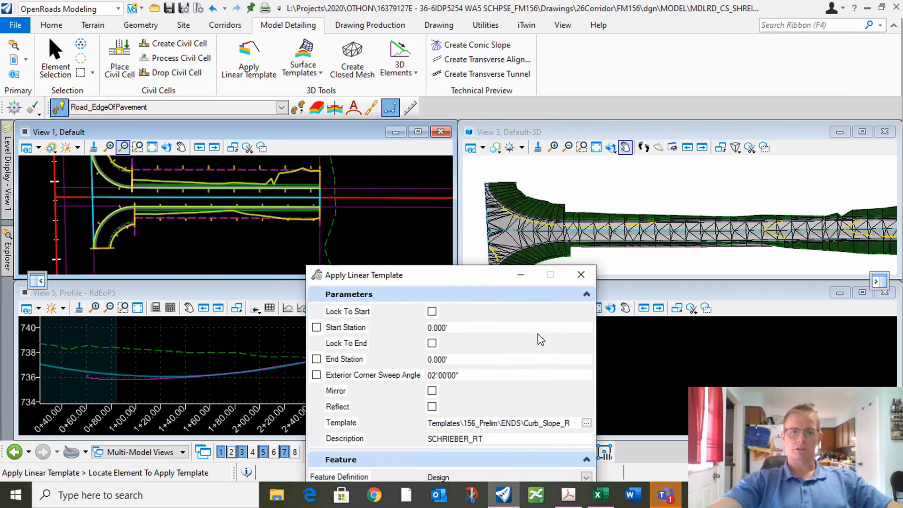
pyautogui.click(636, 335)
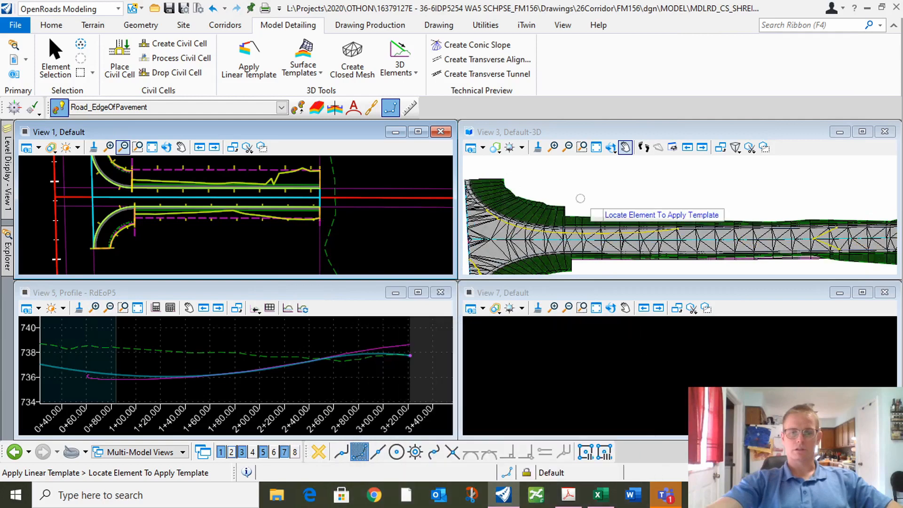
pyautogui.scroll(3, 560, 232)
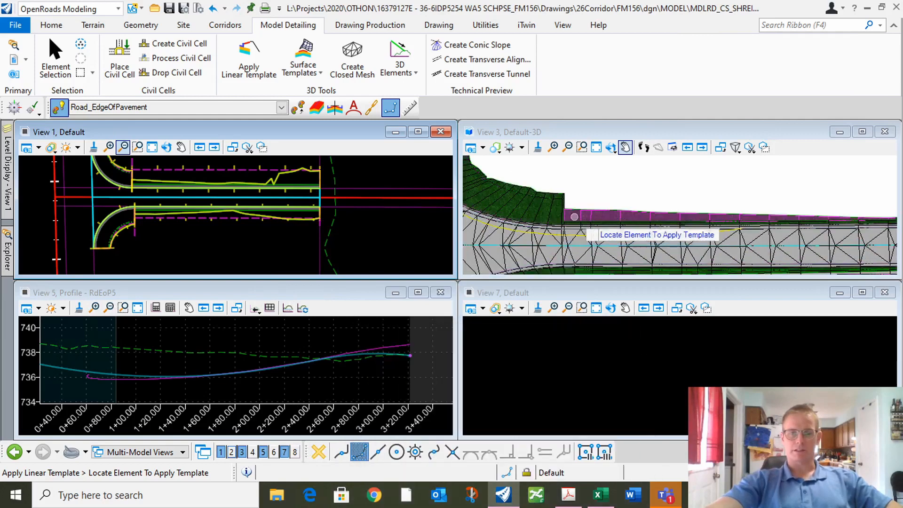
pyautogui.scroll(-2, 563, 184)
pyautogui.scroll(1, 571, 270)
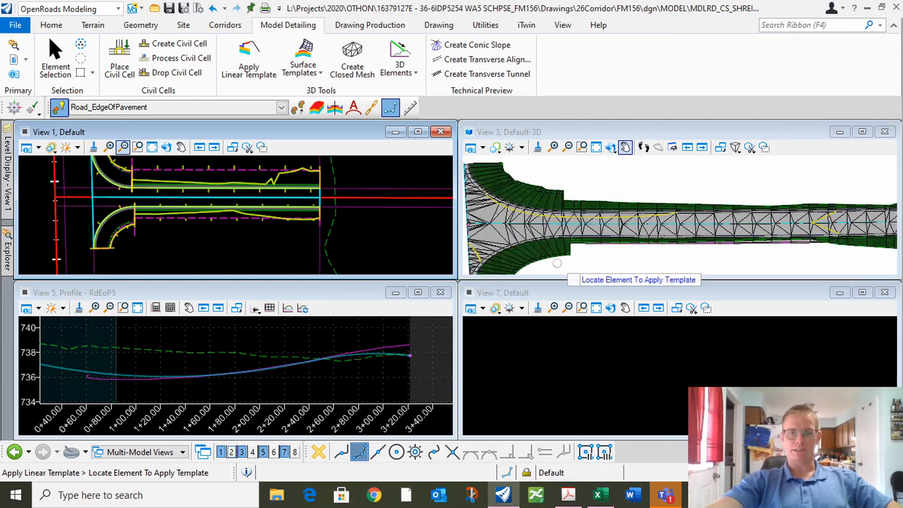
pyautogui.click(611, 148)
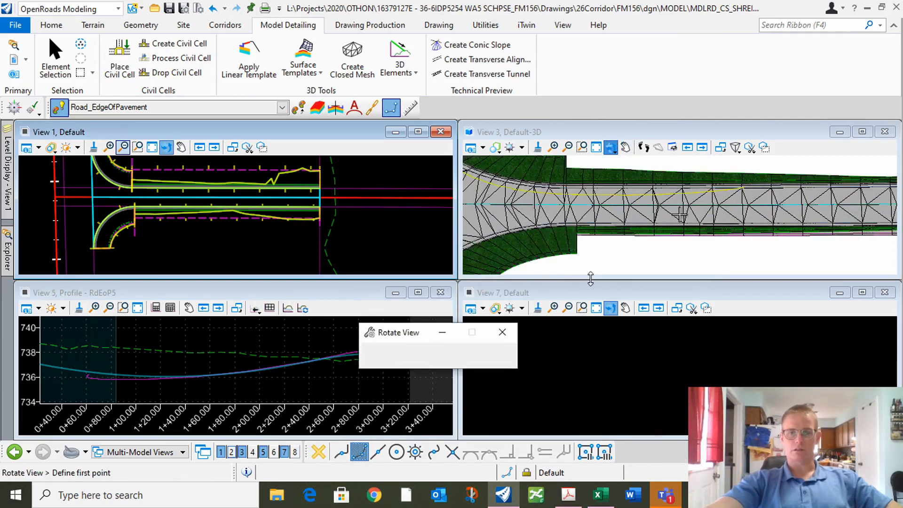
pyautogui.click(588, 246)
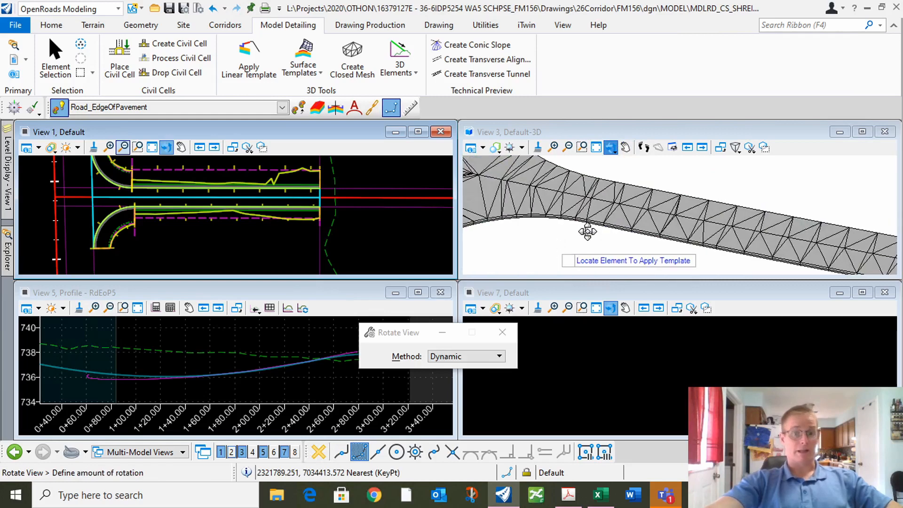
pyautogui.click(588, 235)
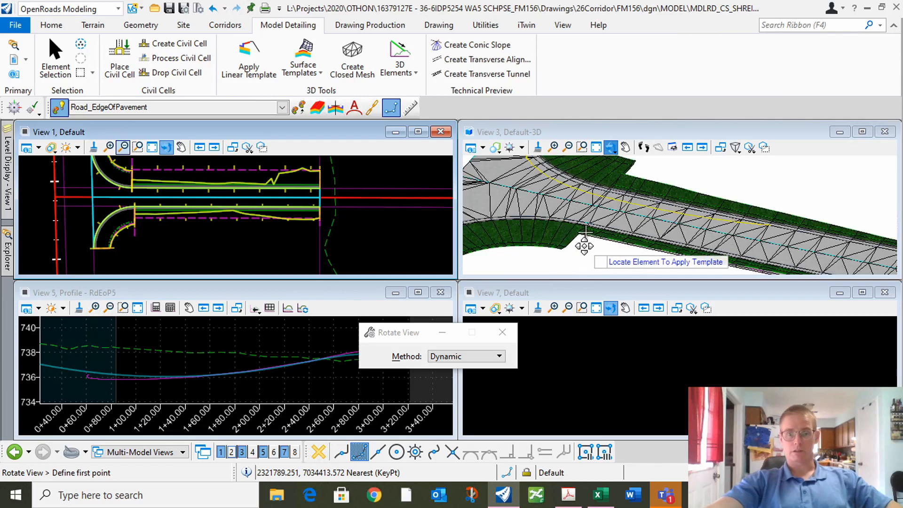
pyautogui.scroll(-1, 586, 234)
pyautogui.scroll(3, 585, 234)
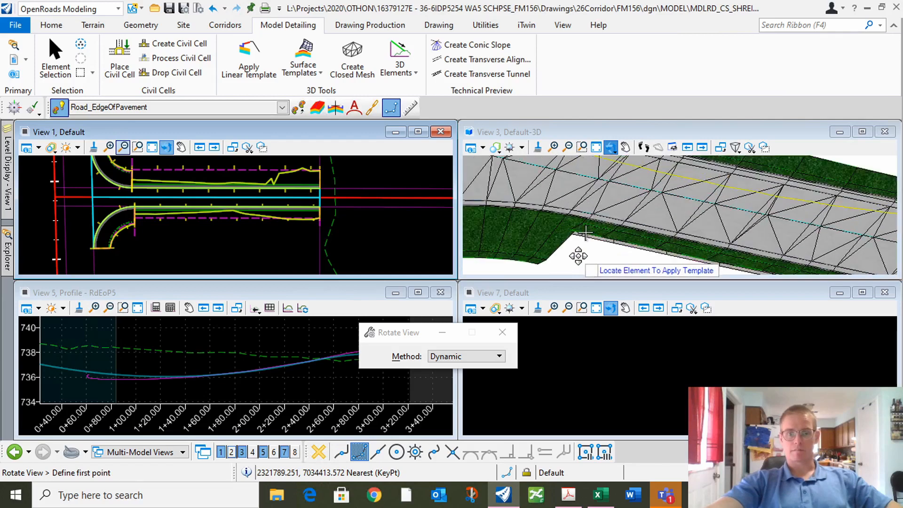
pyautogui.scroll(3, 583, 240)
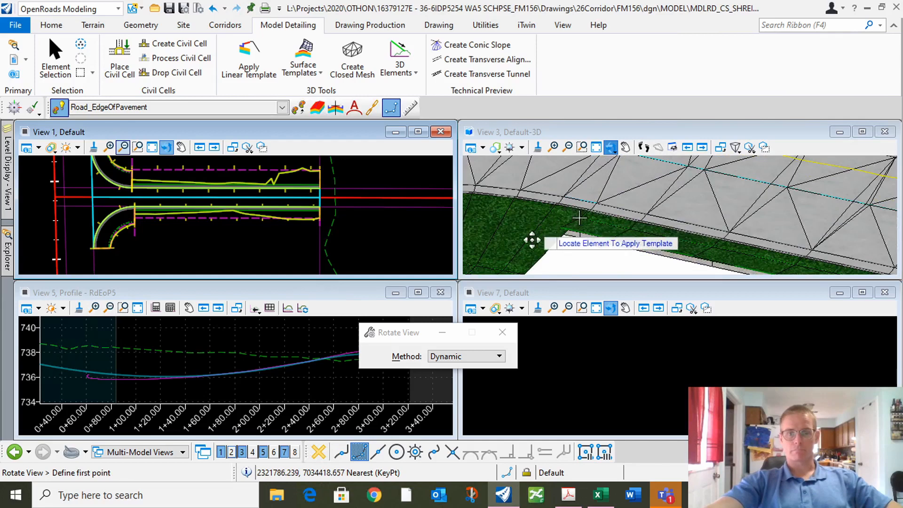
pyautogui.click(573, 260)
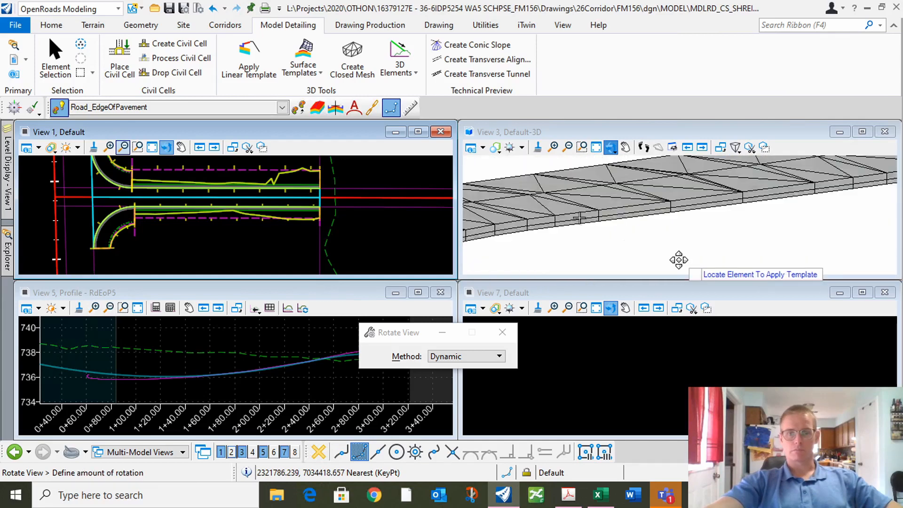
pyautogui.click(678, 259)
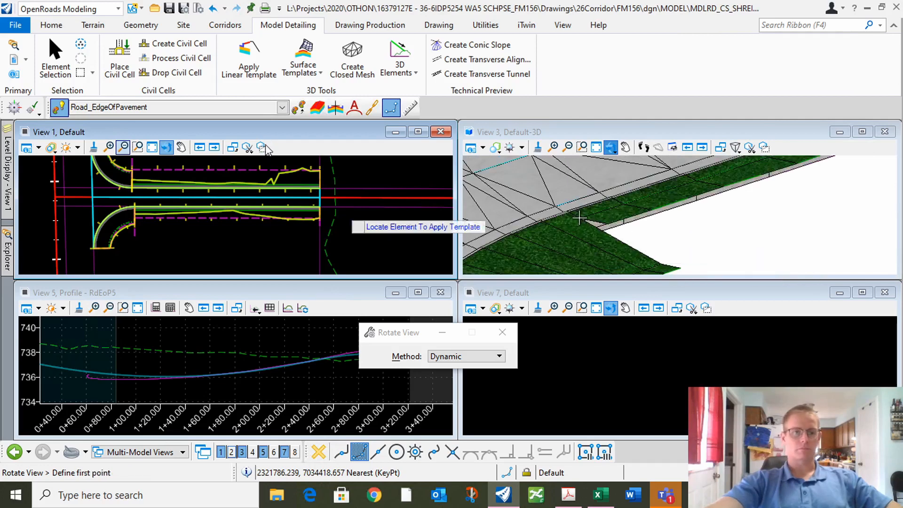
pyautogui.click(182, 242)
pyautogui.rightClick(182, 242)
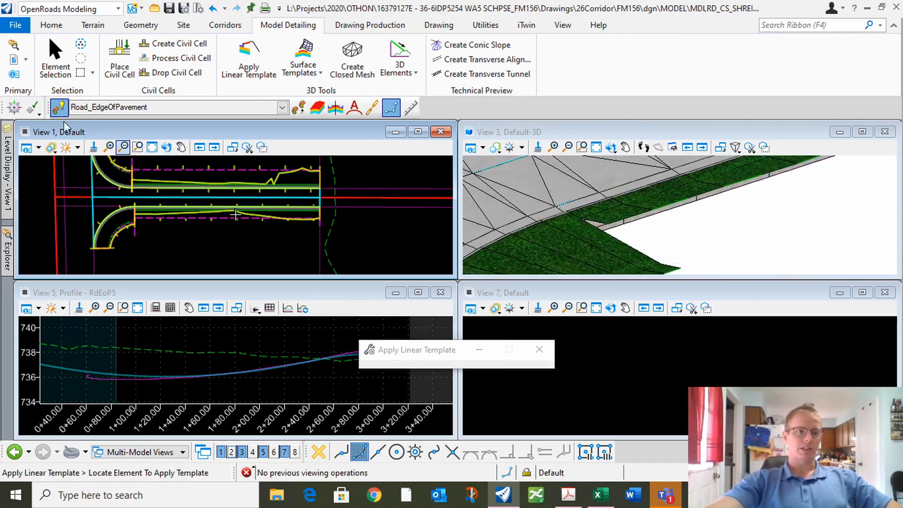
# Start a parametric constraint on the lower curb return's linear template, running from station 0+00.00 to 0+83.95.
pyautogui.click(55, 56)
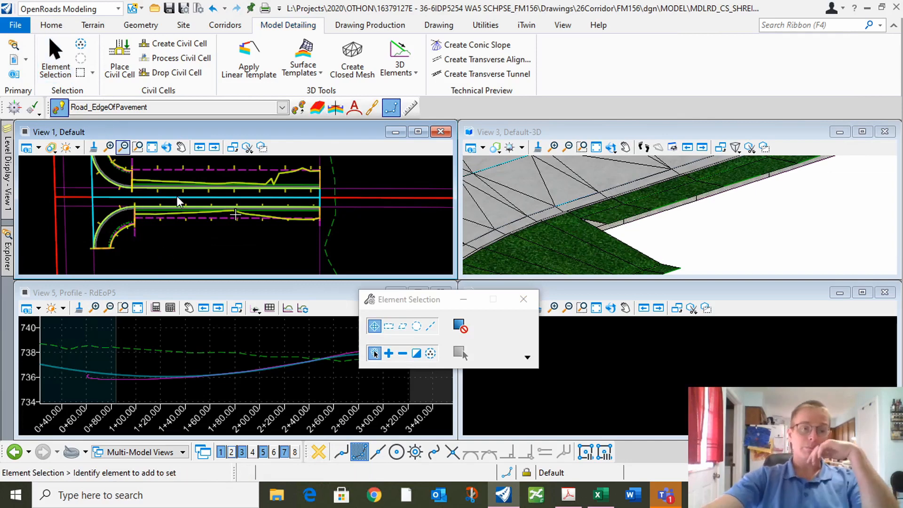
pyautogui.scroll(2, 122, 240)
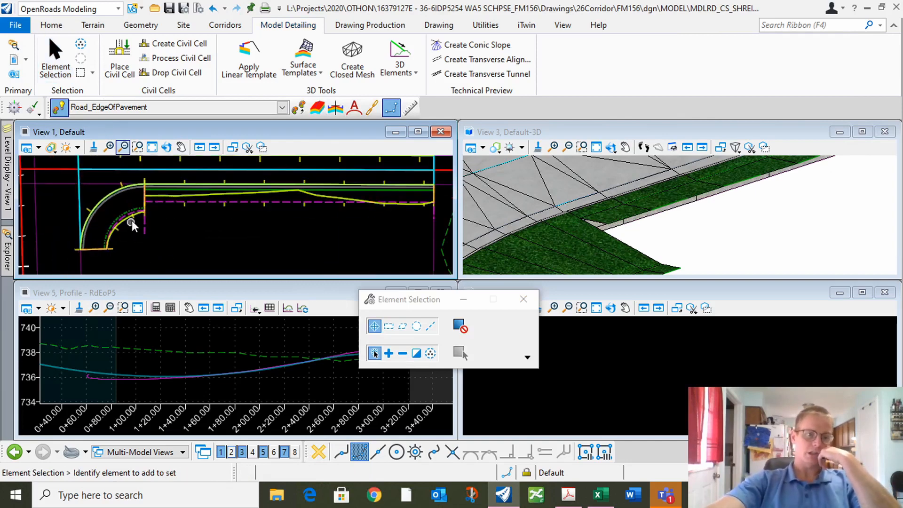
pyautogui.click(134, 224)
pyautogui.scroll(2, 133, 220)
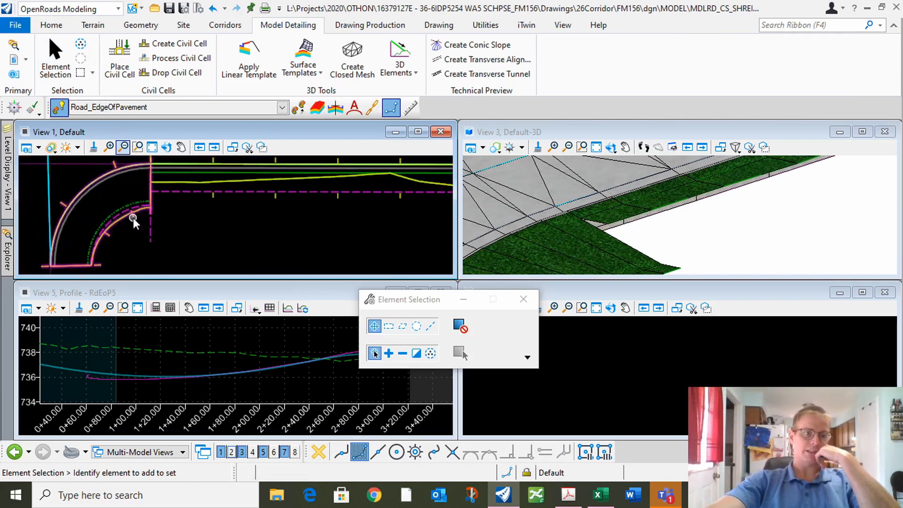
pyautogui.moveTo(133, 218)
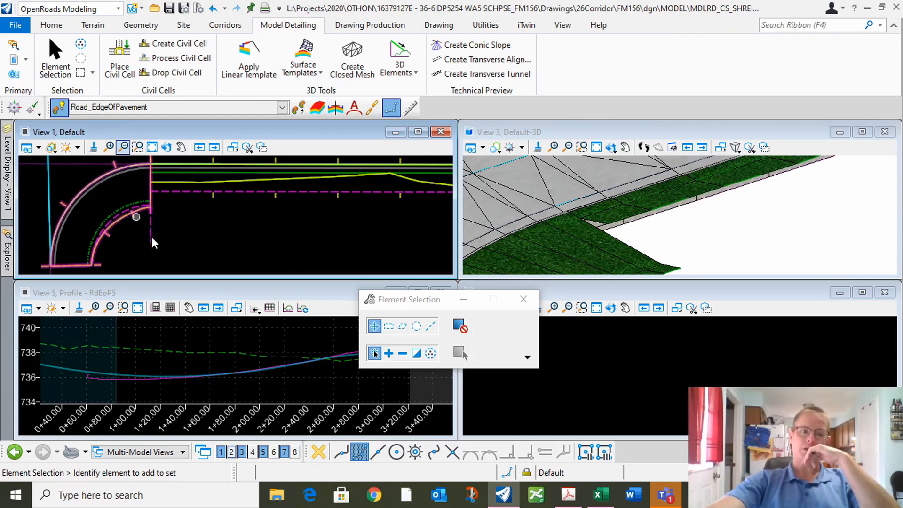
pyautogui.click(151, 233)
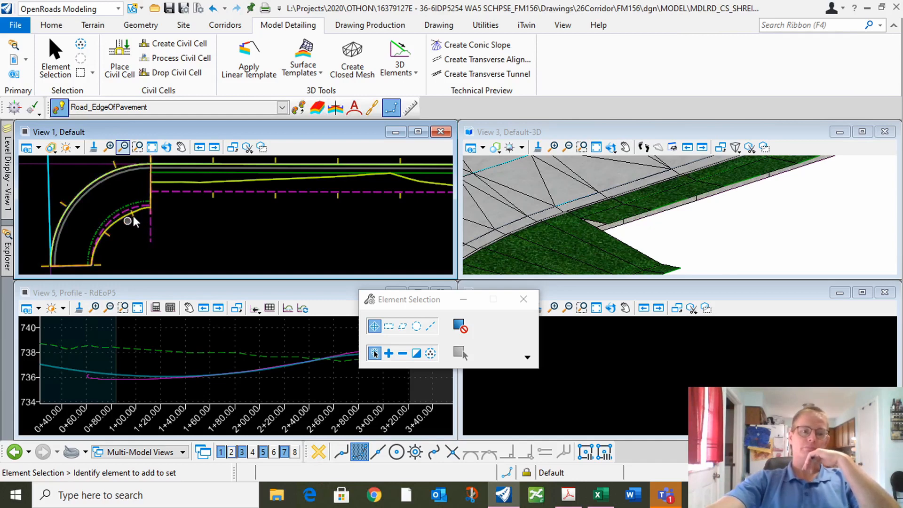
pyautogui.scroll(2, 148, 224)
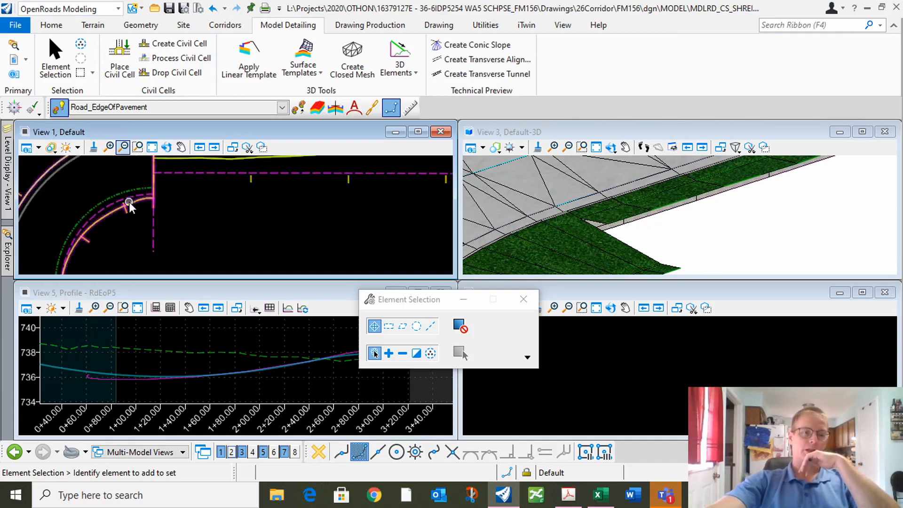
pyautogui.click(129, 203)
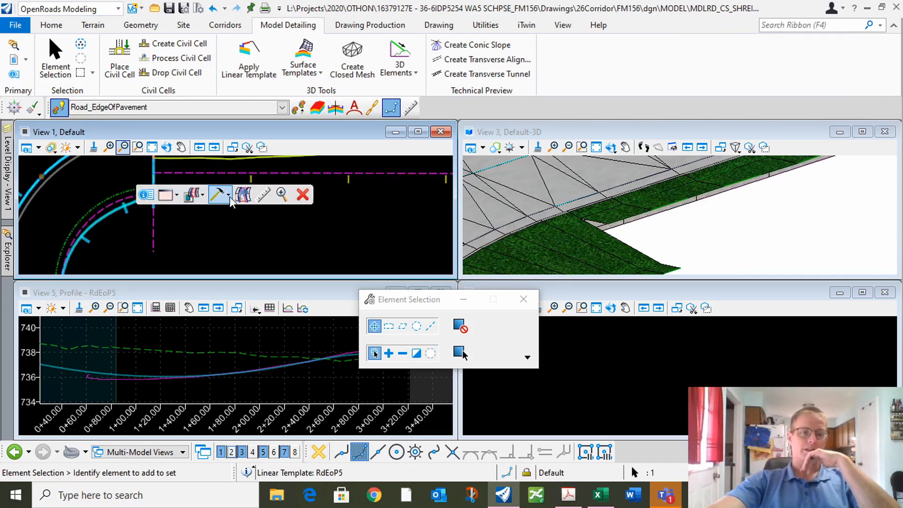
pyautogui.click(229, 197)
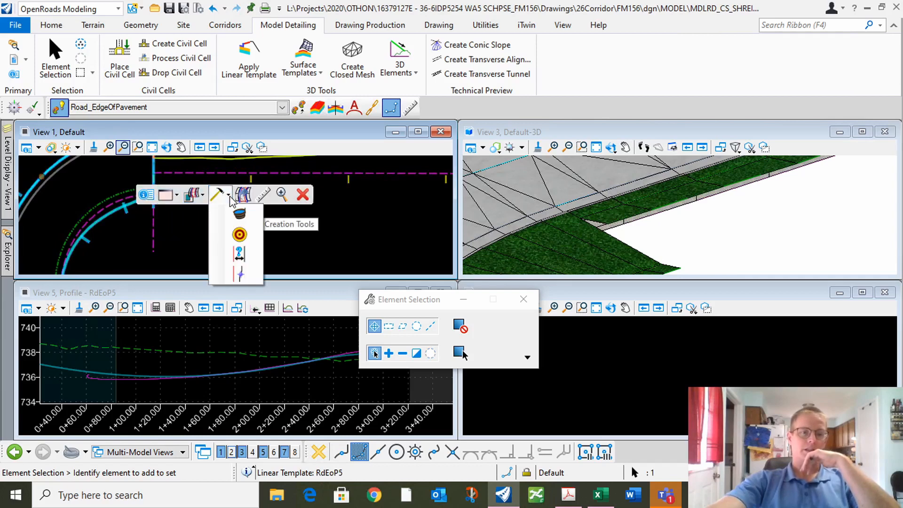
pyautogui.click(240, 254)
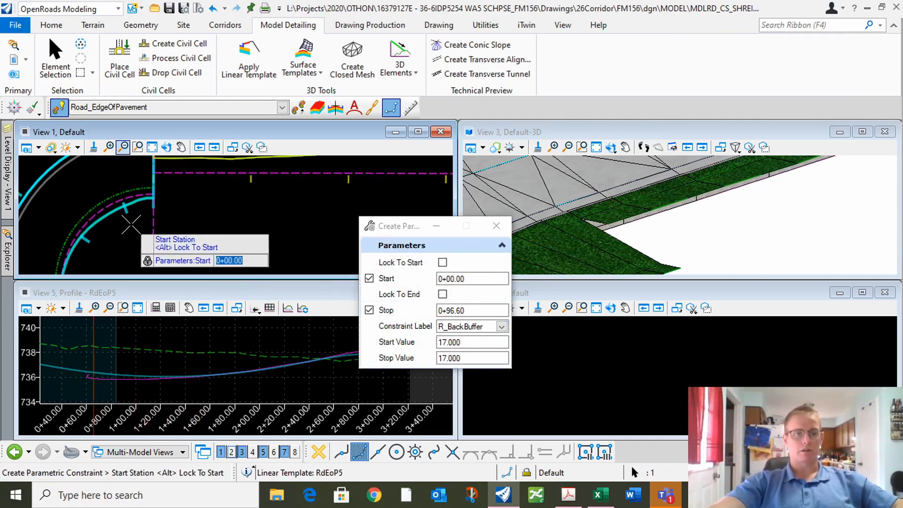
pyautogui.click(132, 223)
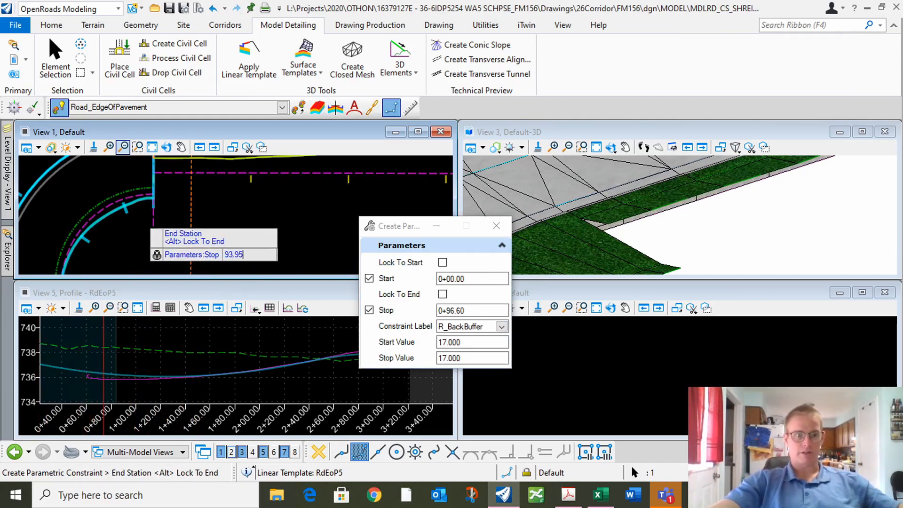
pyautogui.press('Return')
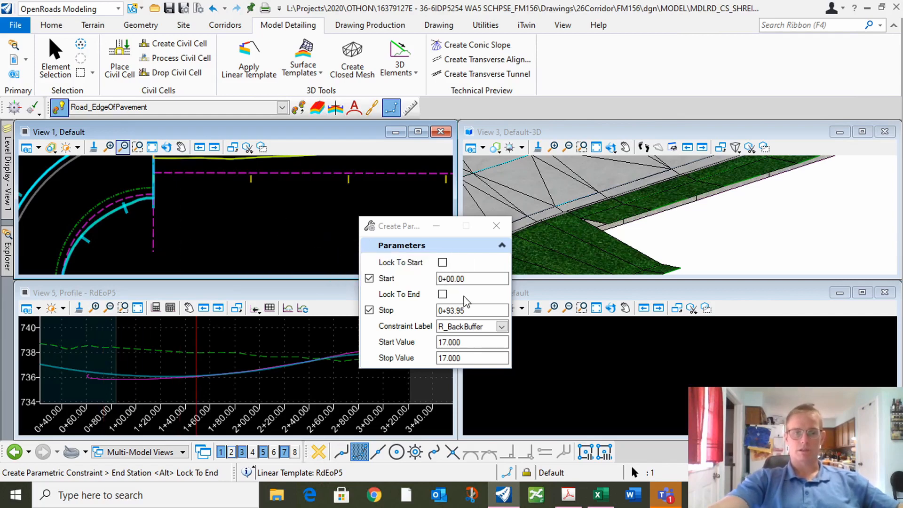
pyautogui.moveTo(473, 310); pyautogui.dragTo(409, 310)
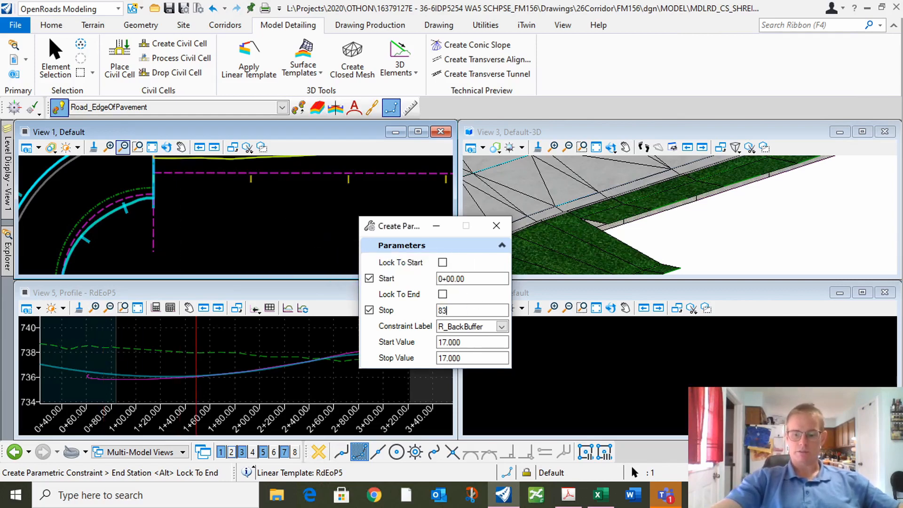
pyautogui.write('83.95')
pyautogui.press('Return')
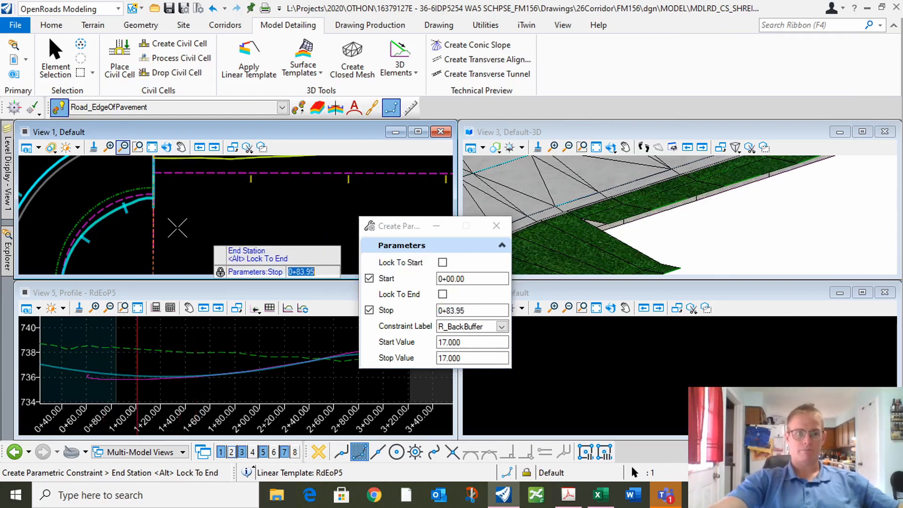
pyautogui.click(178, 228)
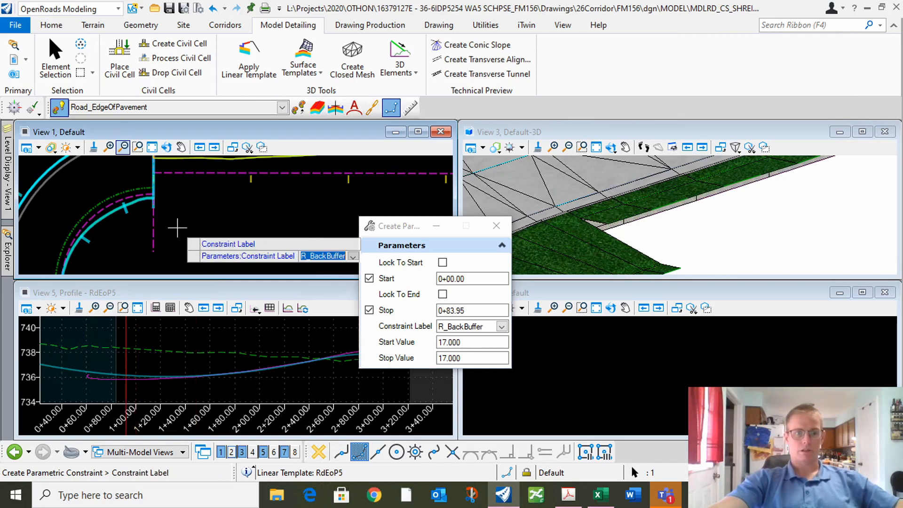
# Apply the R_BackBuffer constraint to the lower curb return with a start value of 17.000 and a stop value of 2.000.
pyautogui.click(177, 228)
pyautogui.scroll(-1, 175, 226)
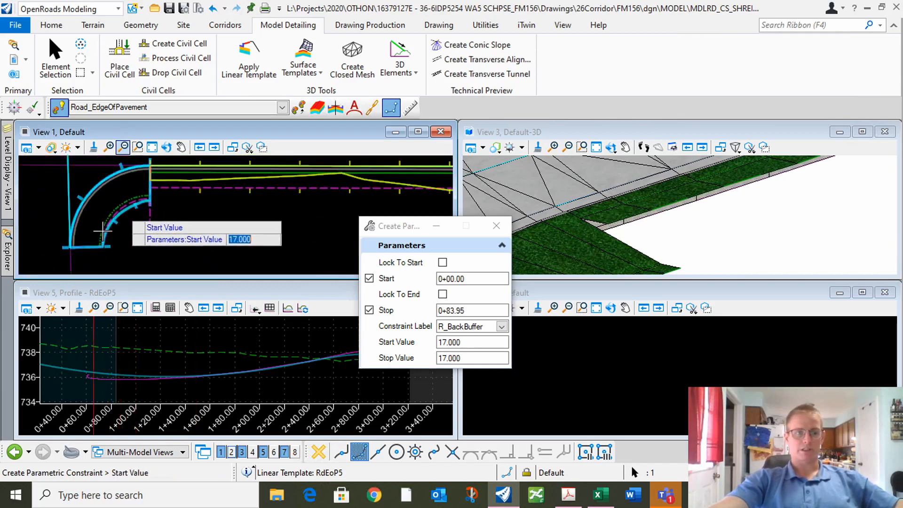
pyautogui.click(176, 225)
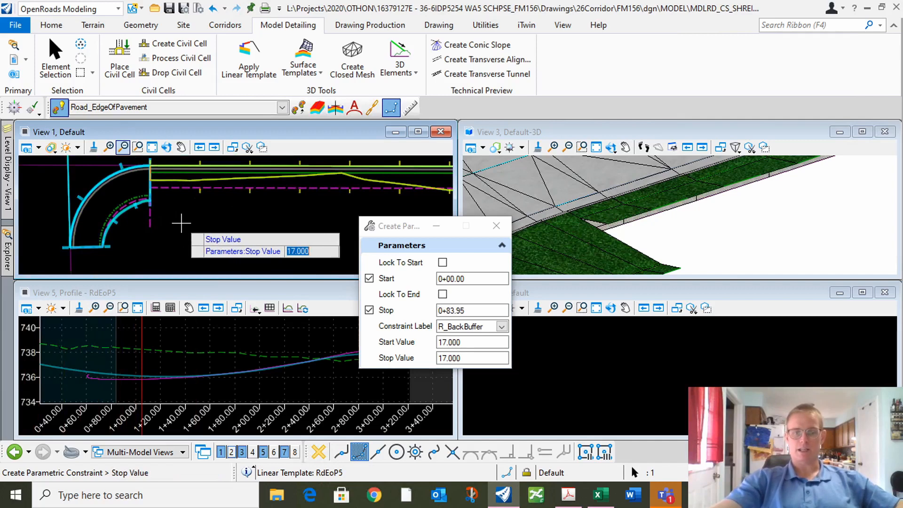
pyautogui.press('Return')
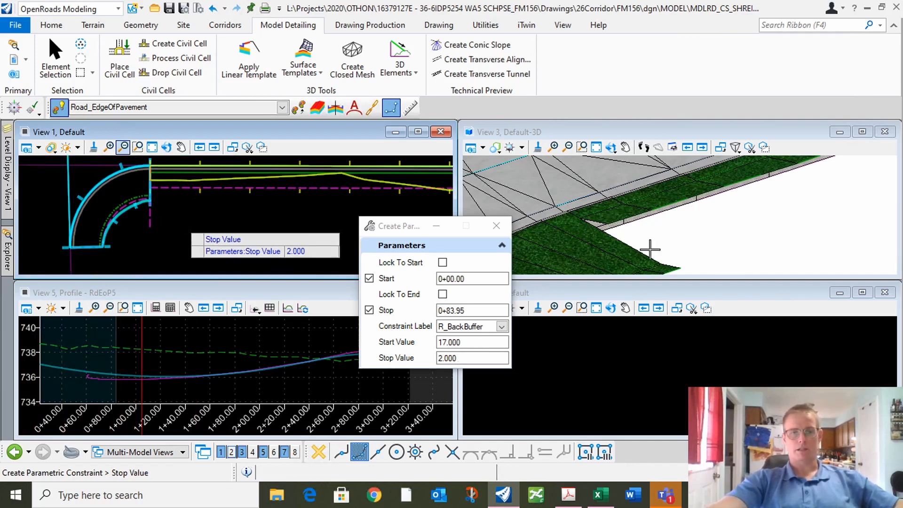
pyautogui.click(694, 250)
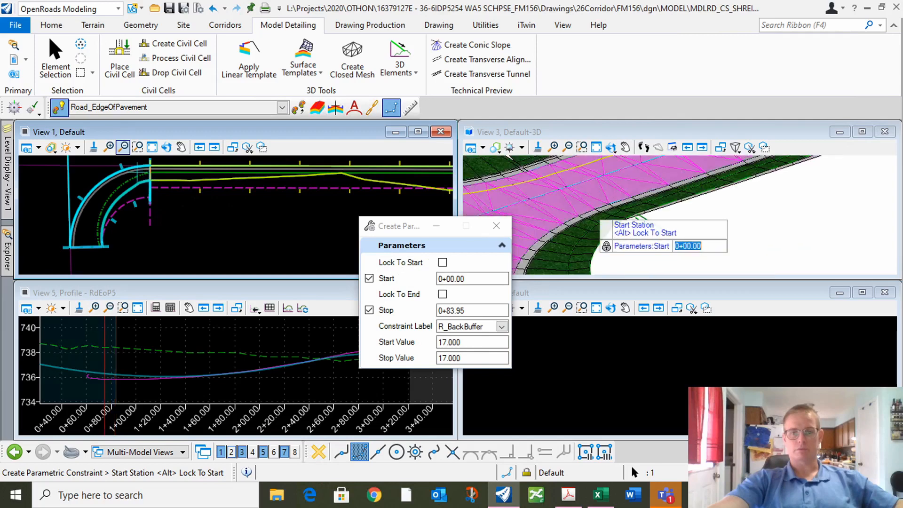
# Start a parametric constraint on the upper curb return's Curb_Park_L template, running from station 0+00.00 to 0+80.98.
pyautogui.scroll(-3, 179, 219)
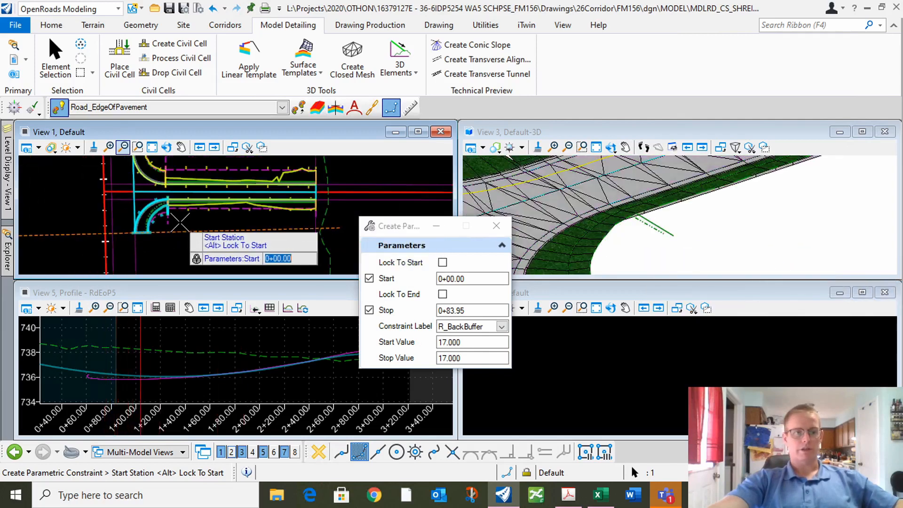
pyautogui.scroll(3, 162, 170)
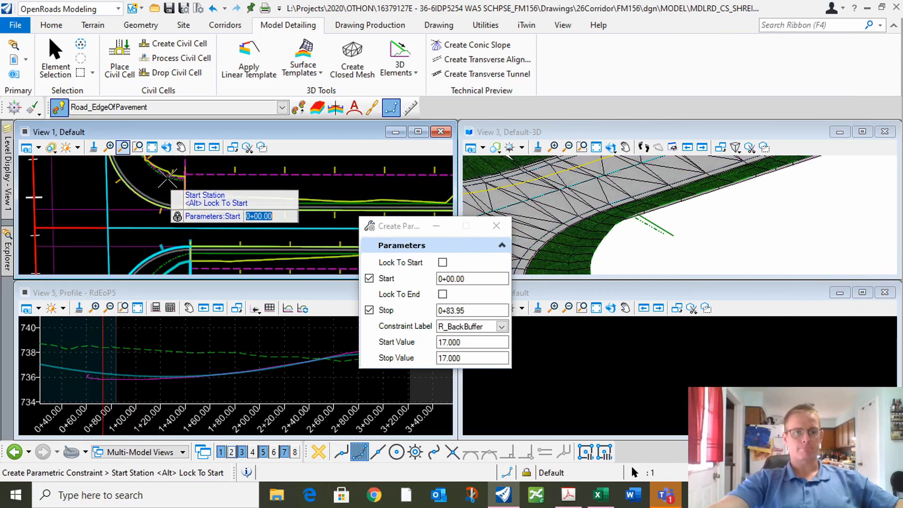
pyautogui.scroll(-2, 160, 174)
pyautogui.click(55, 54)
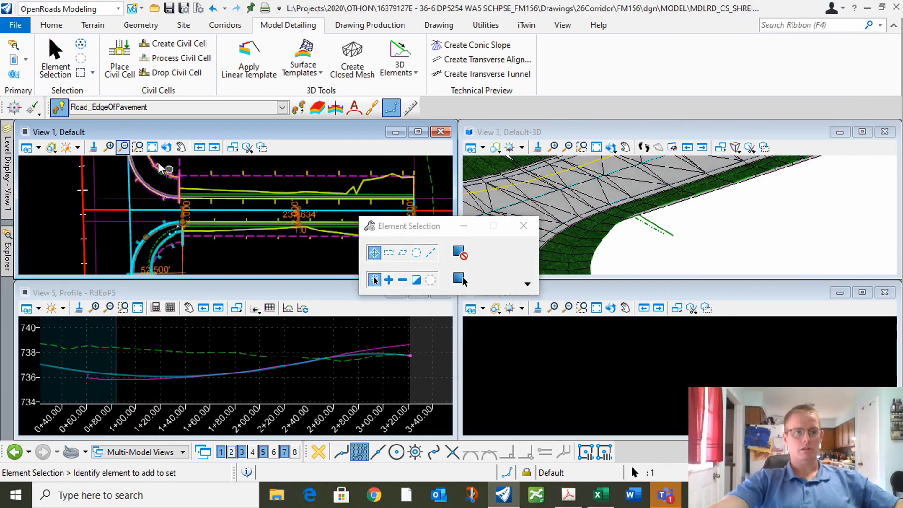
pyautogui.scroll(2, 160, 173)
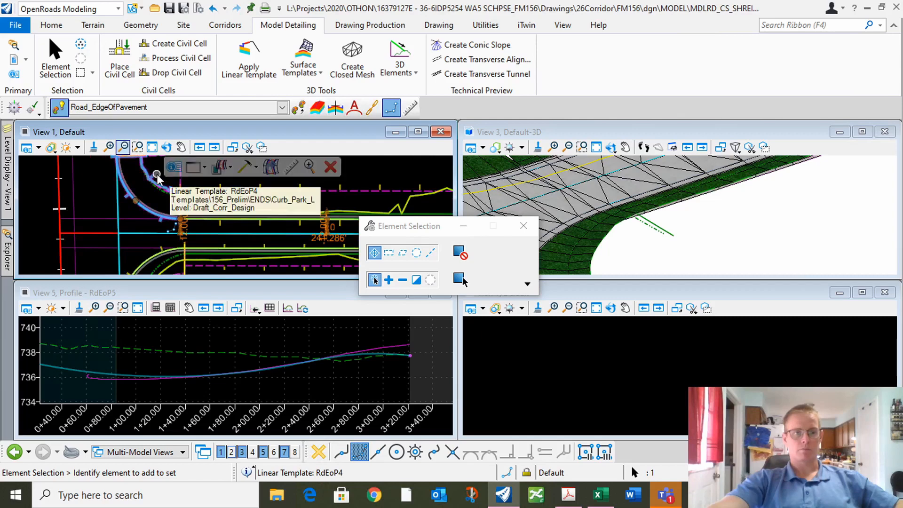
pyautogui.click(157, 177)
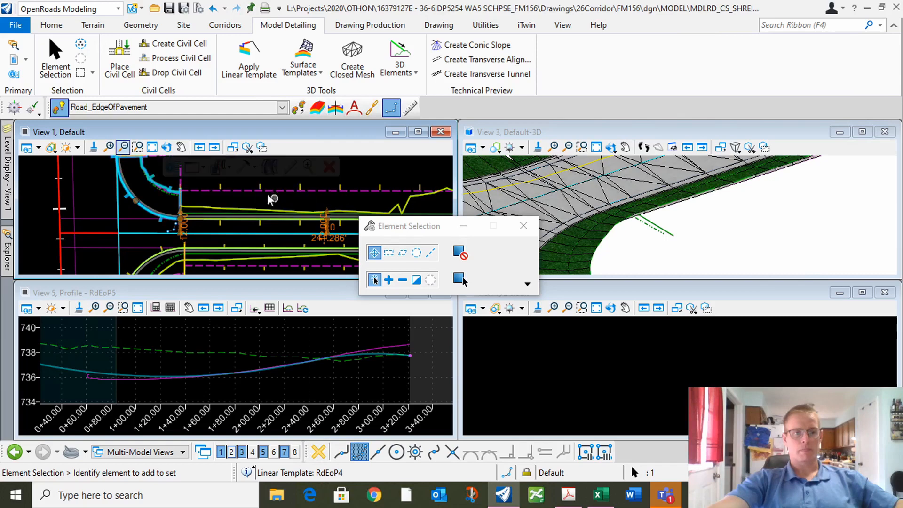
pyautogui.click(255, 169)
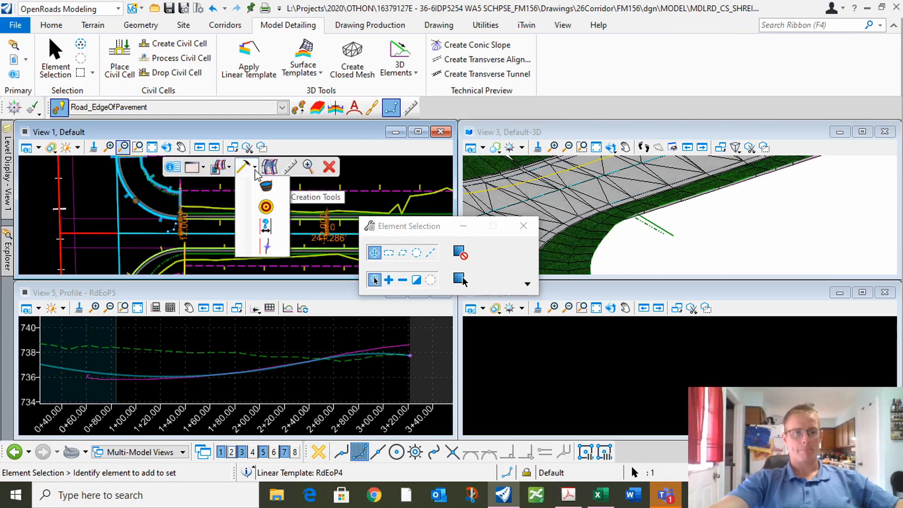
pyautogui.click(265, 225)
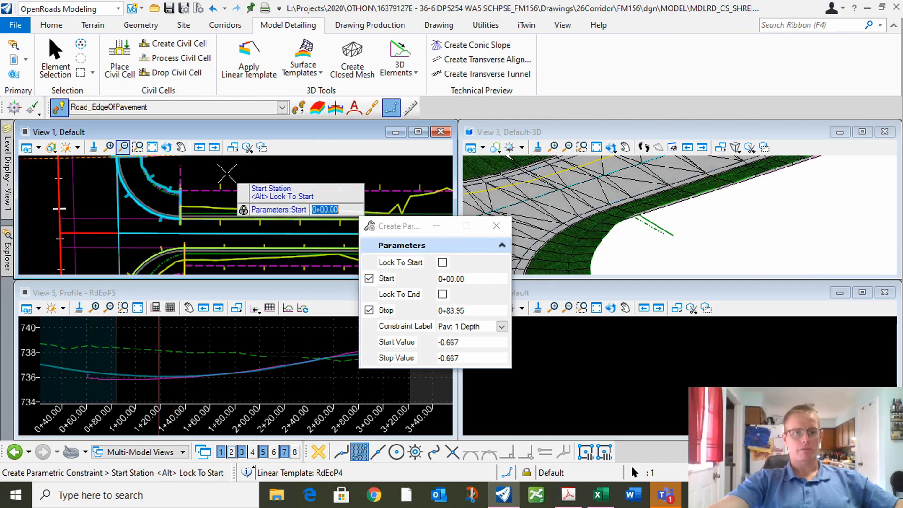
pyautogui.click(227, 174)
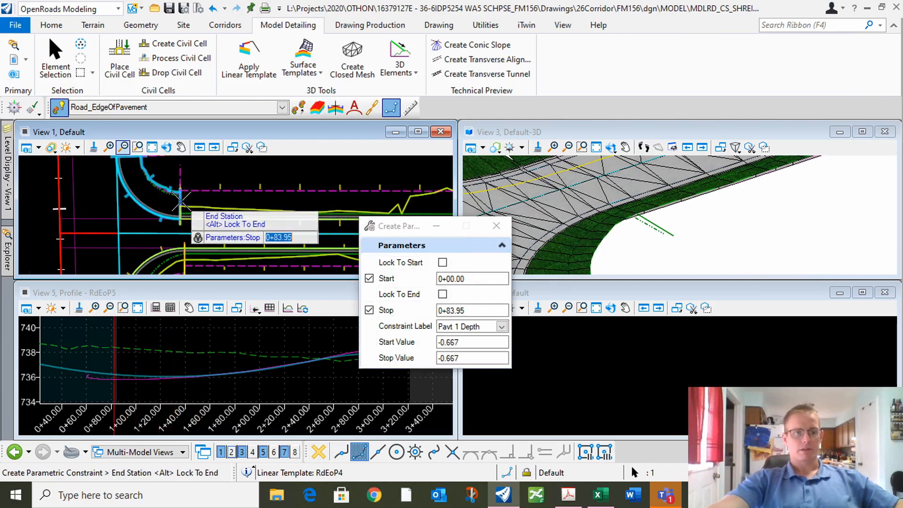
pyautogui.write('90.98')
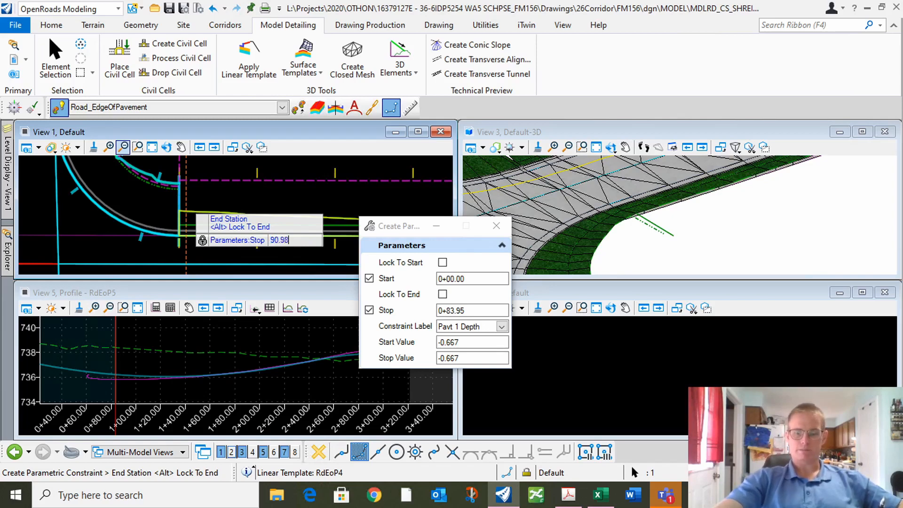
pyautogui.press('BackSpace')
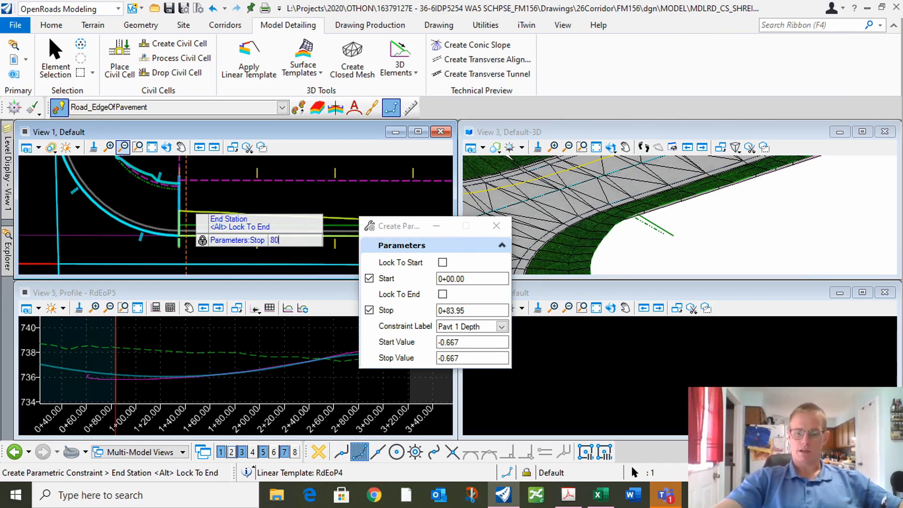
pyautogui.press('Return')
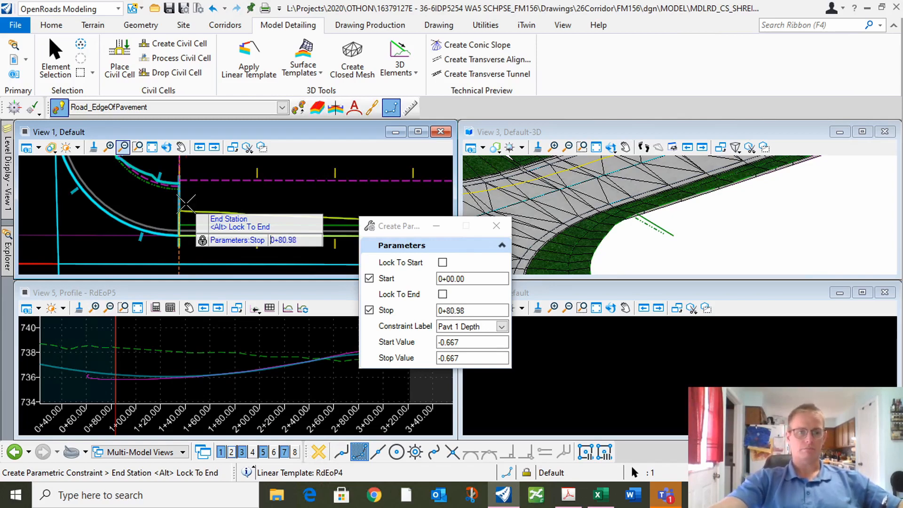
pyautogui.click(186, 203)
pyautogui.click(186, 204)
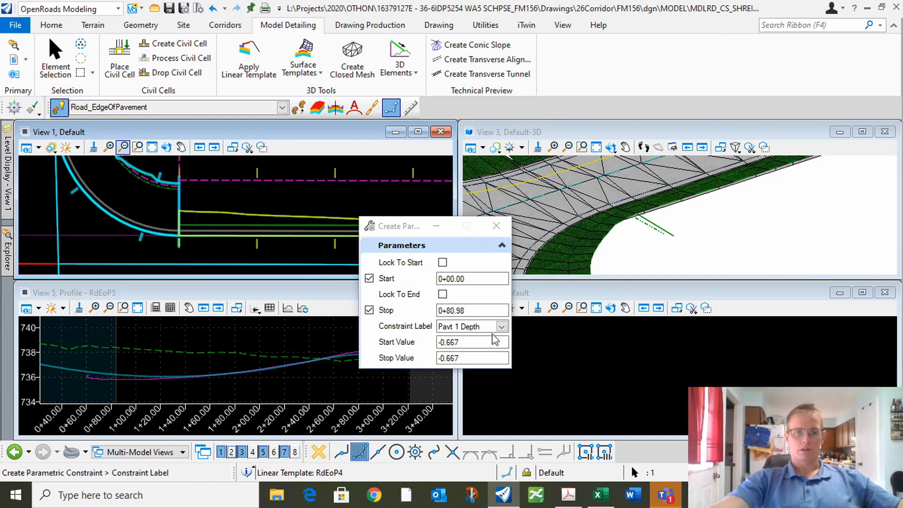
# Apply the BackBuffer constraint to the upper curb return with a start value of -17.000 and a stop value of -2.000.
pyautogui.click(502, 327)
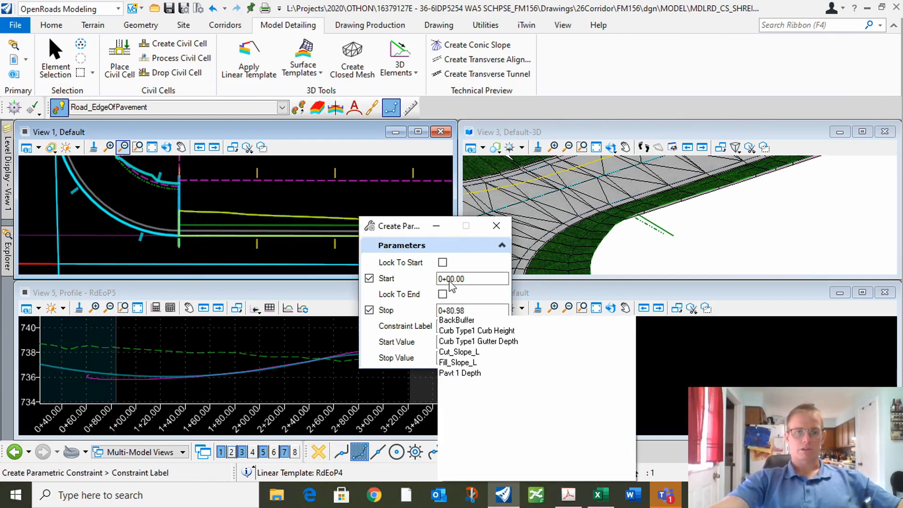
pyautogui.click(465, 321)
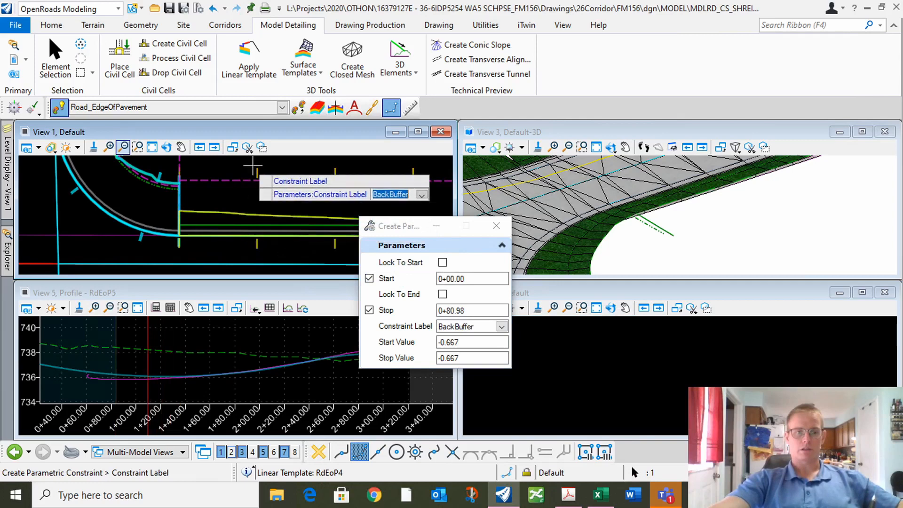
pyautogui.click(231, 201)
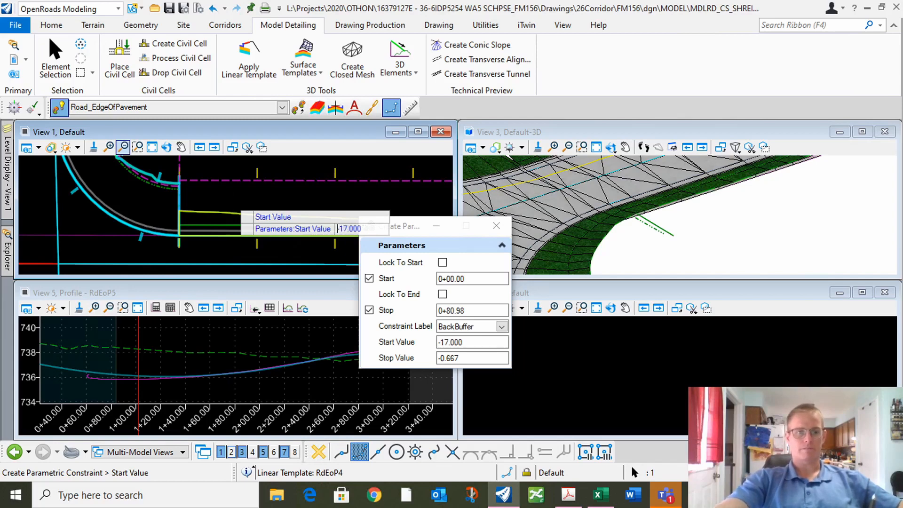
pyautogui.click(223, 204)
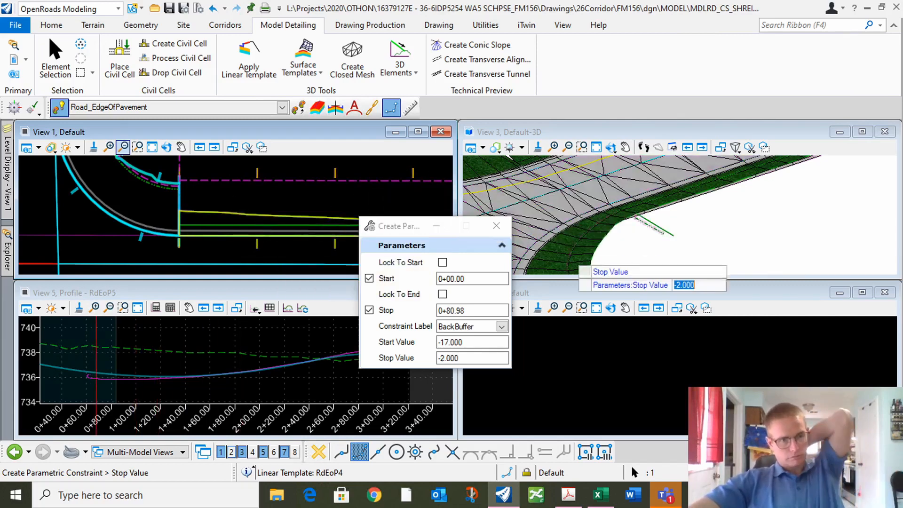
pyautogui.click(236, 195)
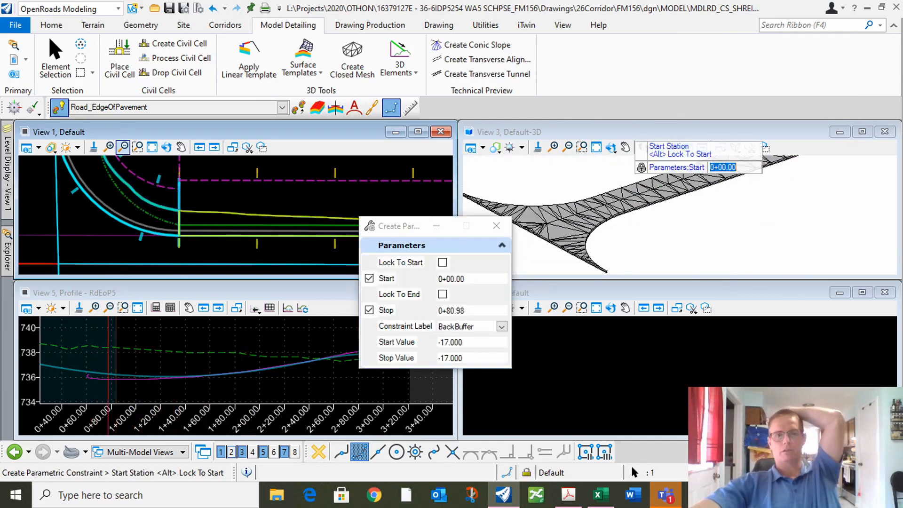
pyautogui.click(57, 55)
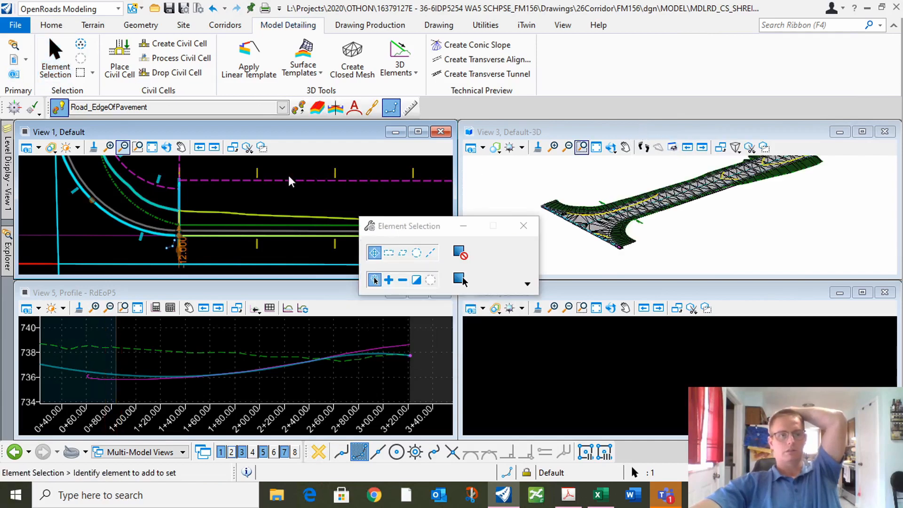
# Maximize the 3D view and fit the whole side road model in it to examine the curb returns and slopes.
pyautogui.doubleClick(642, 133)
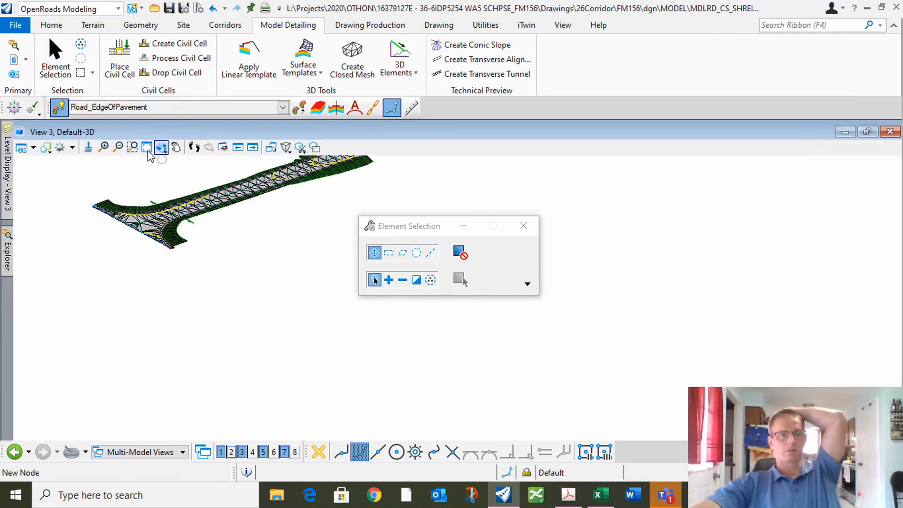
pyautogui.click(148, 149)
pyautogui.click(447, 184)
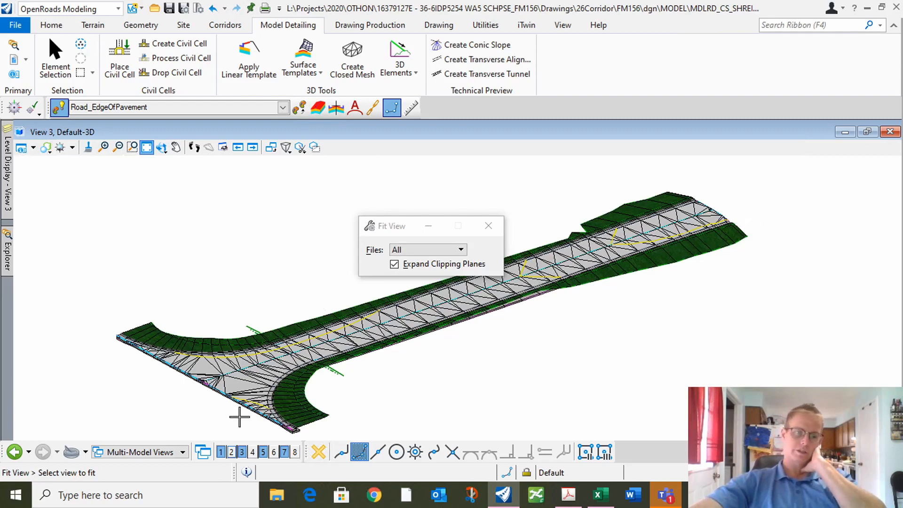
pyautogui.rightClick(485, 357)
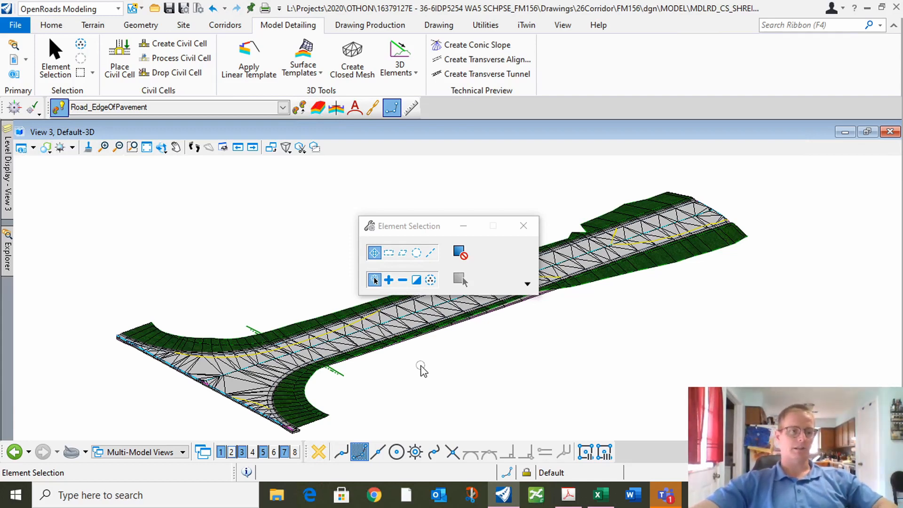
pyautogui.click(524, 226)
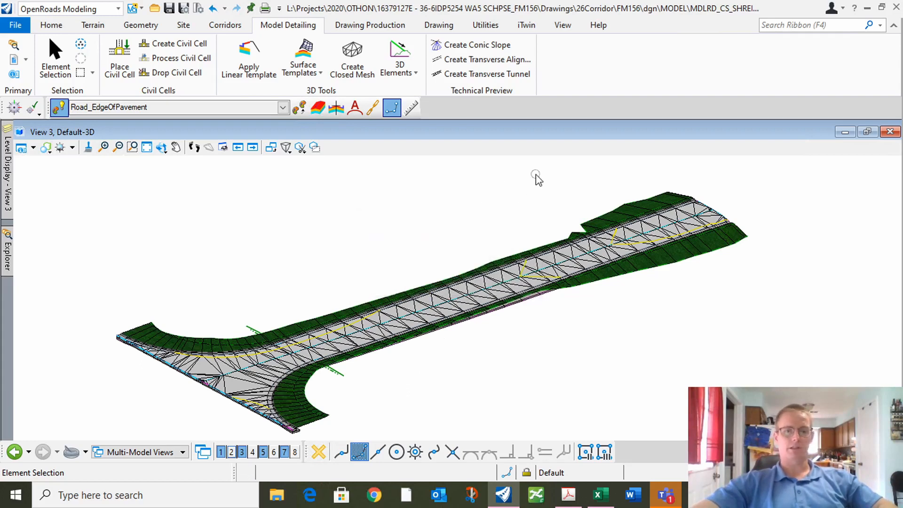